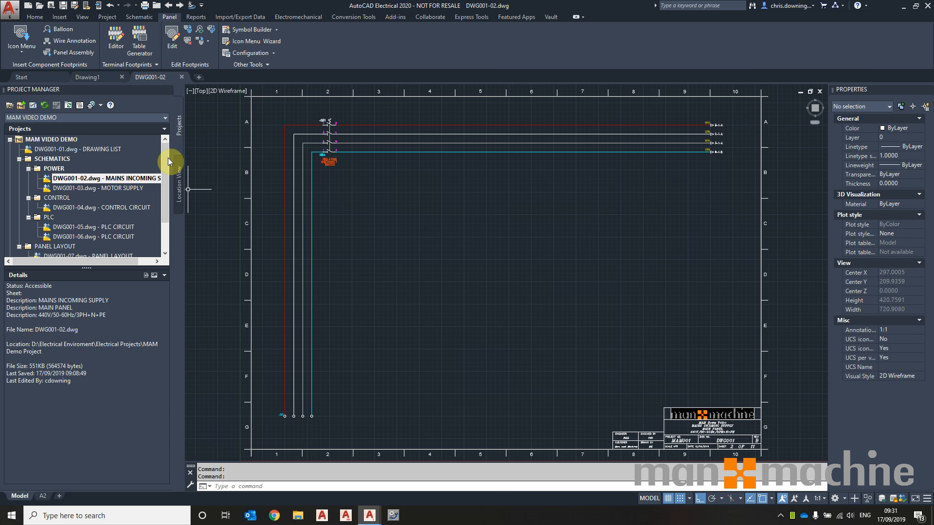
Review the drawings in the MAM VIDEO DEMO project, from the drawing list through the schematics to the panel layout sheets
{"action": "mouse_move", "coordinate": [163, 168]}
{"action": "left_mouse_down"}
{"action": "mouse_move", "coordinate": [163, 179]}
{"action": "mouse_move", "coordinate": [163, 165]}
{"action": "left_mouse_up"}
{"action": "left_click", "coordinate": [65, 139]}
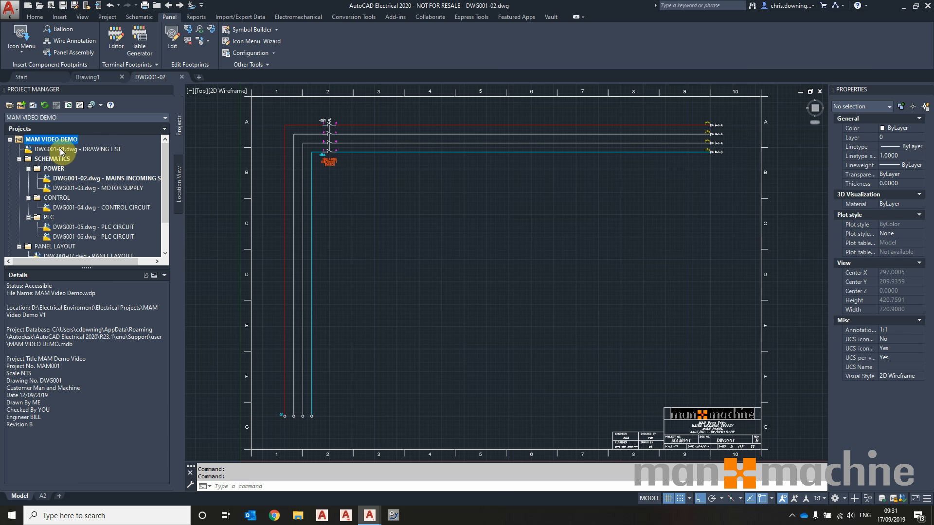
{"action": "left_click", "coordinate": [60, 148]}
{"action": "left_click", "coordinate": [81, 178]}
{"action": "left_click", "coordinate": [84, 188]}
{"action": "left_click", "coordinate": [86, 207]}
{"action": "left_click", "coordinate": [90, 235]}
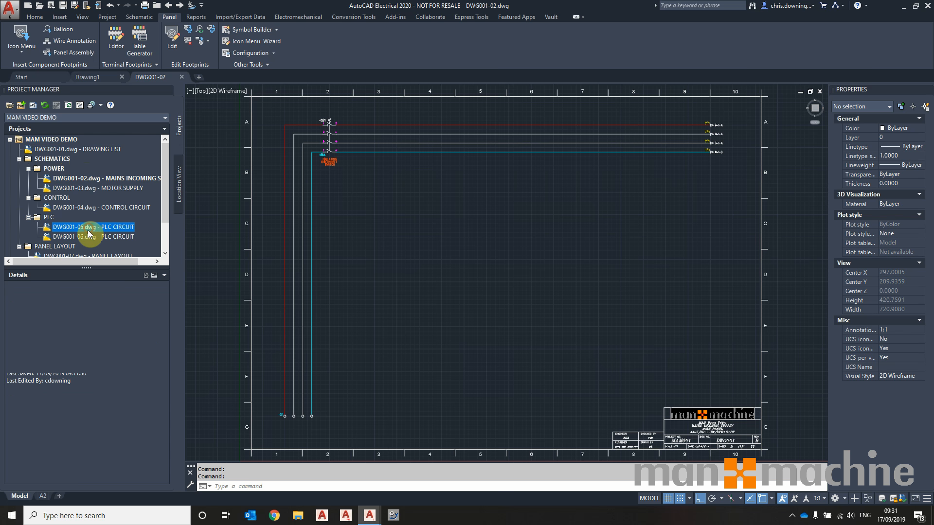
{"action": "scroll", "coordinate": [90, 232], "scroll_direction": "down", "scroll_amount": 2}
{"action": "left_click", "coordinate": [89, 217]}
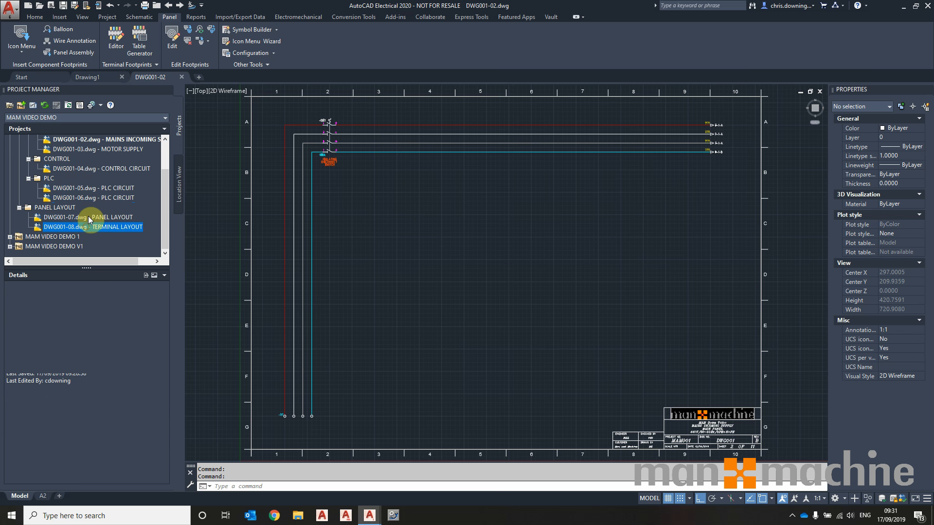
{"action": "left_click", "coordinate": [91, 188]}
{"action": "left_click", "coordinate": [98, 169]}
{"action": "left_click", "coordinate": [102, 150]}
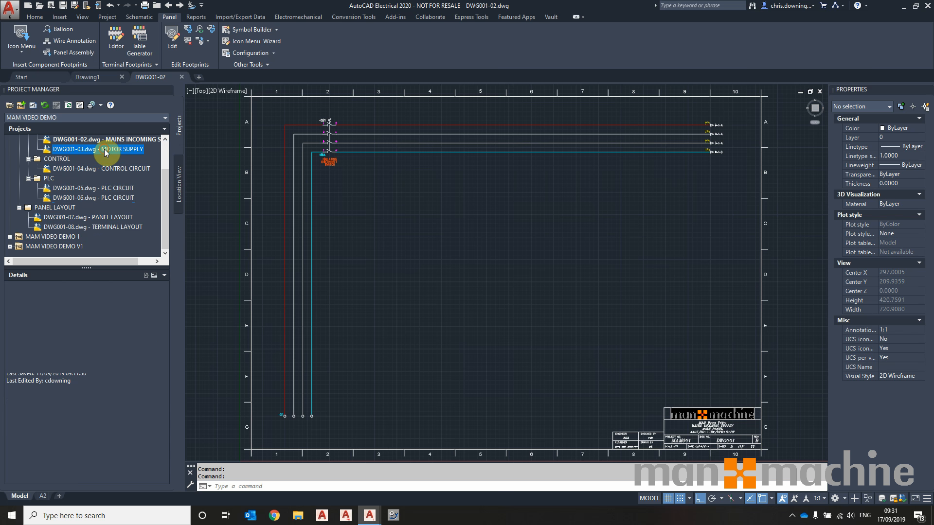
Check the file details and storage location of the DWG001-02 mains incoming supply drawing and the DWG001-01 drawing list
{"action": "scroll", "coordinate": [97, 190], "scroll_direction": "up", "scroll_amount": 2}
{"action": "left_click", "coordinate": [95, 176]}
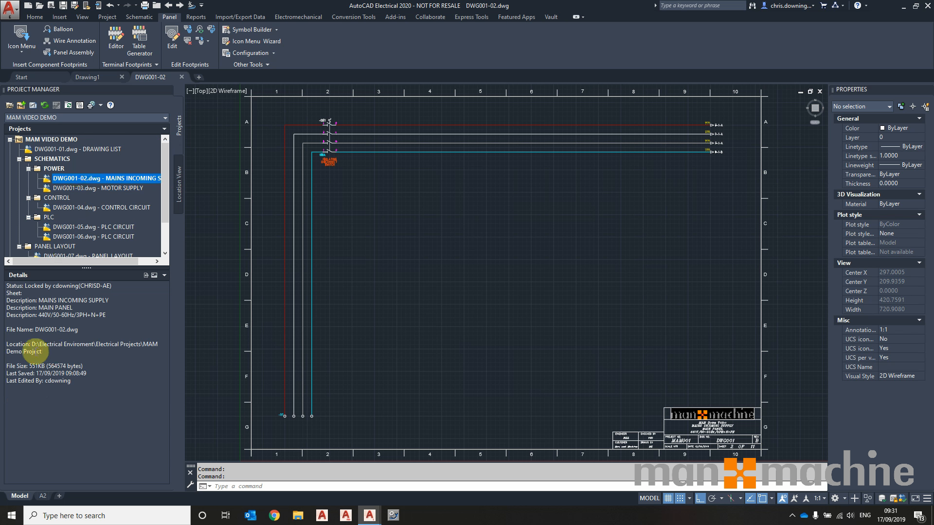
{"action": "left_click_drag", "start_coordinate": [30, 345], "coordinate": [162, 344]}
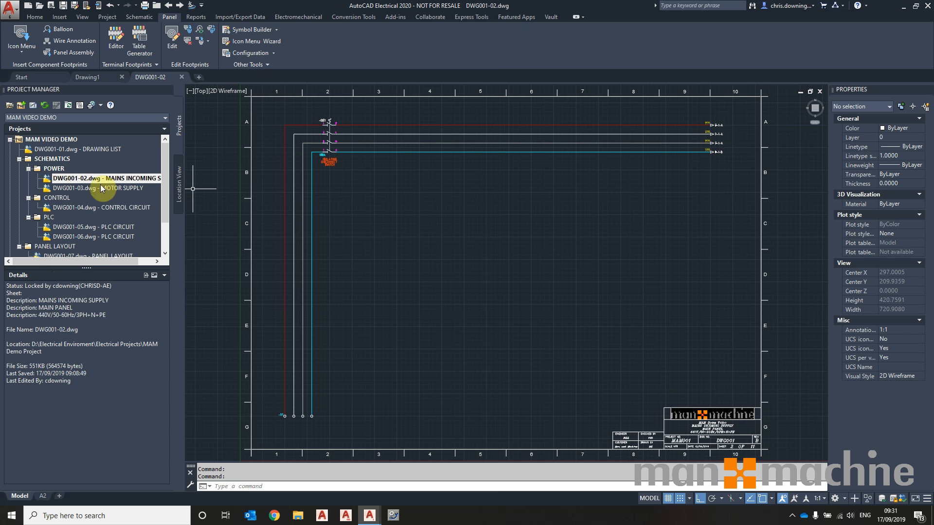
{"action": "left_click", "coordinate": [83, 150]}
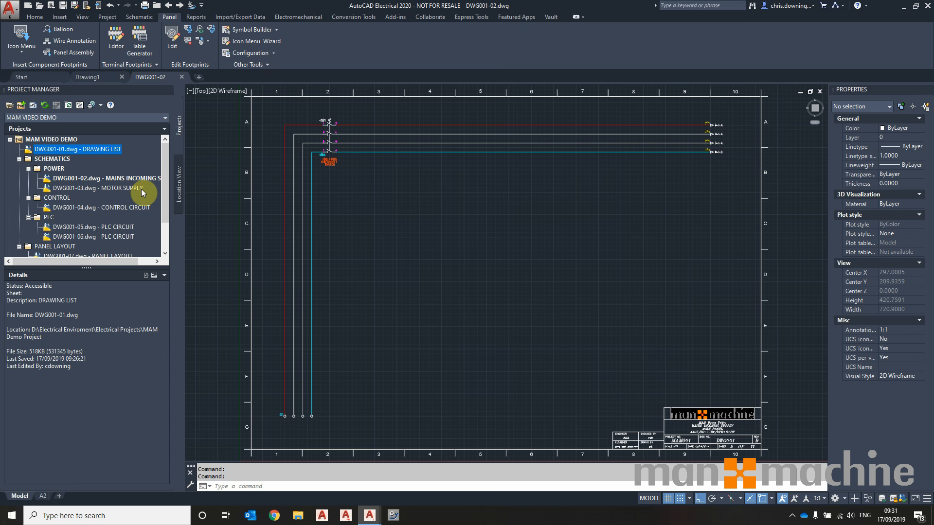
{"action": "left_click", "coordinate": [117, 178]}
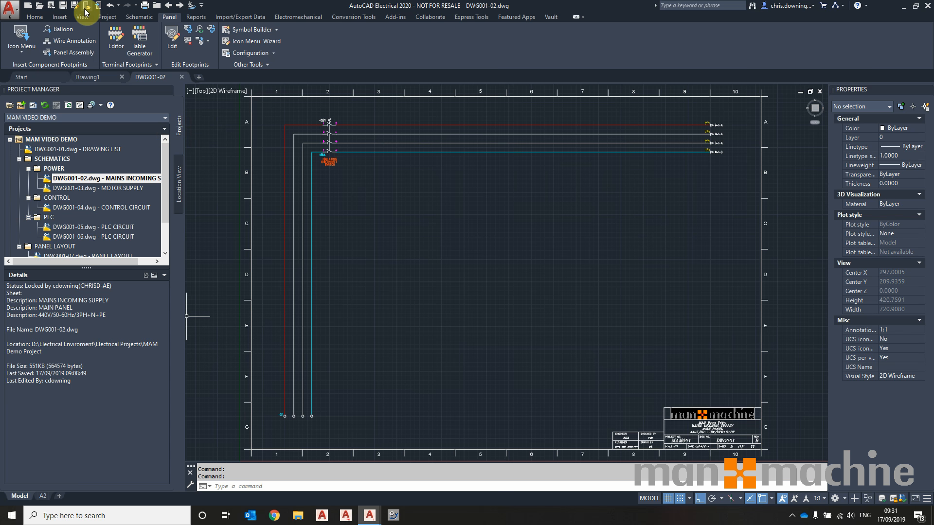
Draw a four-wire Multiple Bus with 10 spacing from the horizontal supply wires, starting at the red wire, down column 3 into row F
{"action": "left_click", "coordinate": [125, 19]}
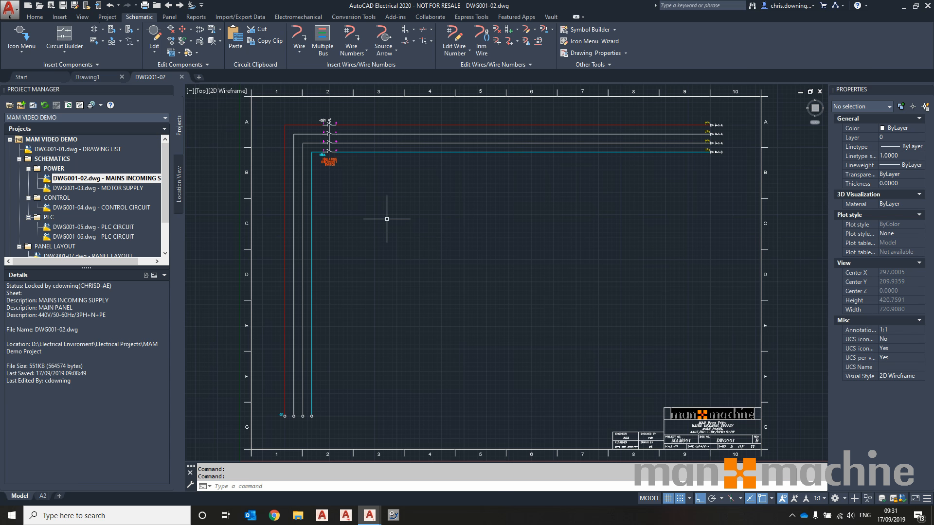
{"action": "left_click", "coordinate": [328, 43]}
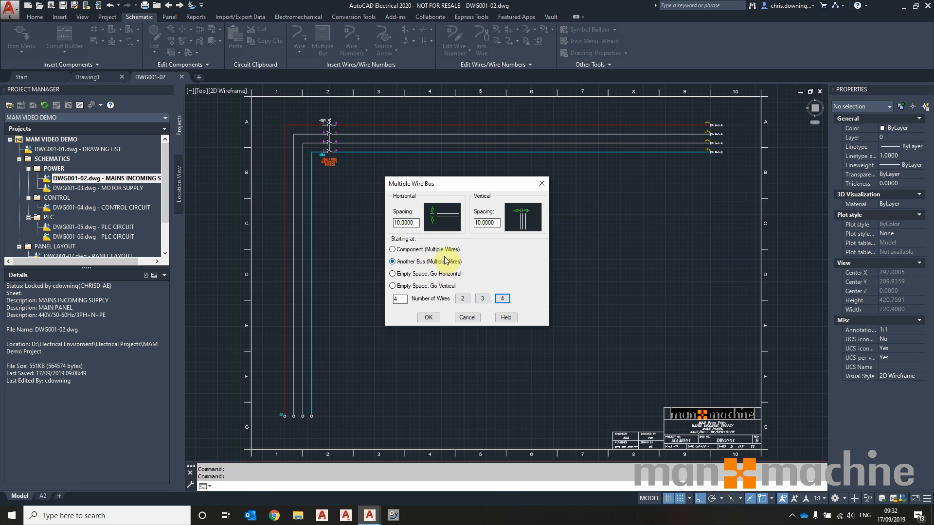
{"action": "left_click", "coordinate": [429, 318]}
{"action": "scroll", "coordinate": [364, 119], "scroll_direction": "up", "scroll_amount": 4}
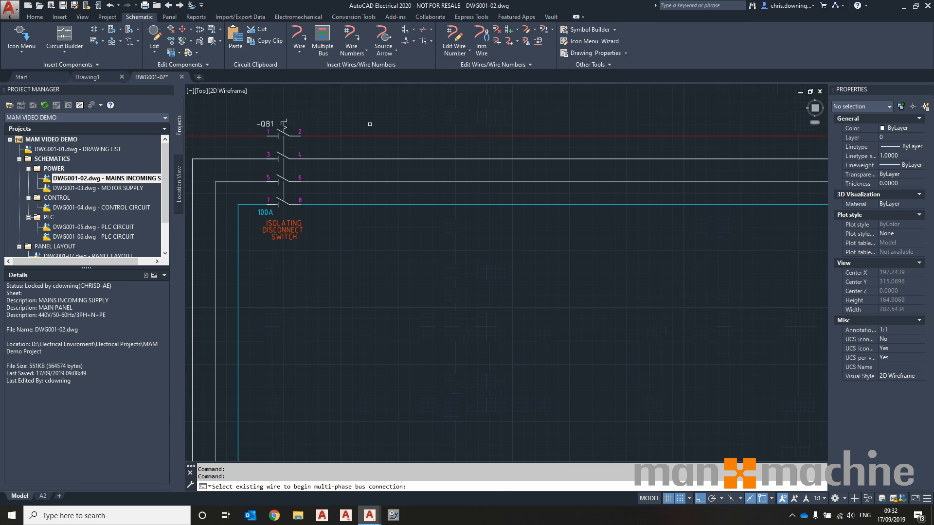
{"action": "left_click", "coordinate": [397, 136]}
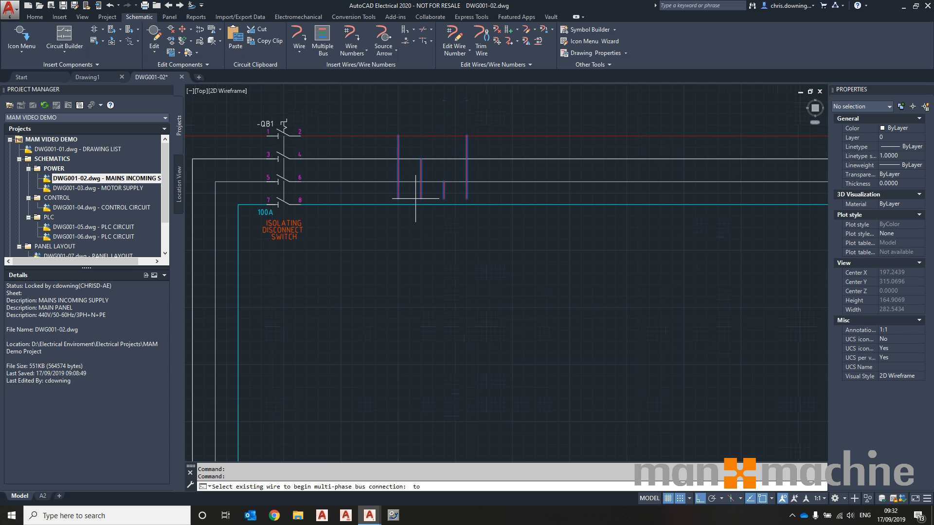
{"action": "scroll", "coordinate": [415, 199], "scroll_direction": "down", "scroll_amount": 3}
{"action": "middle_click_drag", "start_coordinate": [423, 215], "coordinate": [424, 176]}
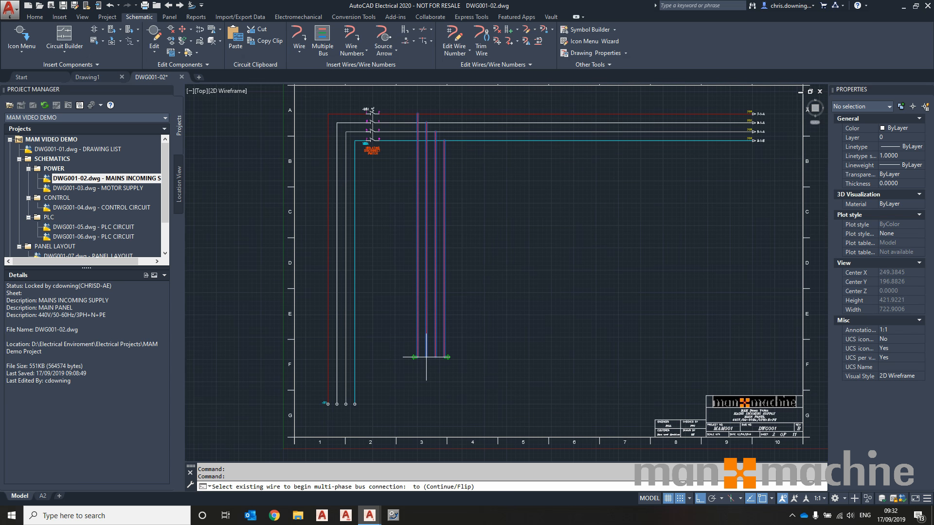
{"action": "left_click", "coordinate": [427, 359]}
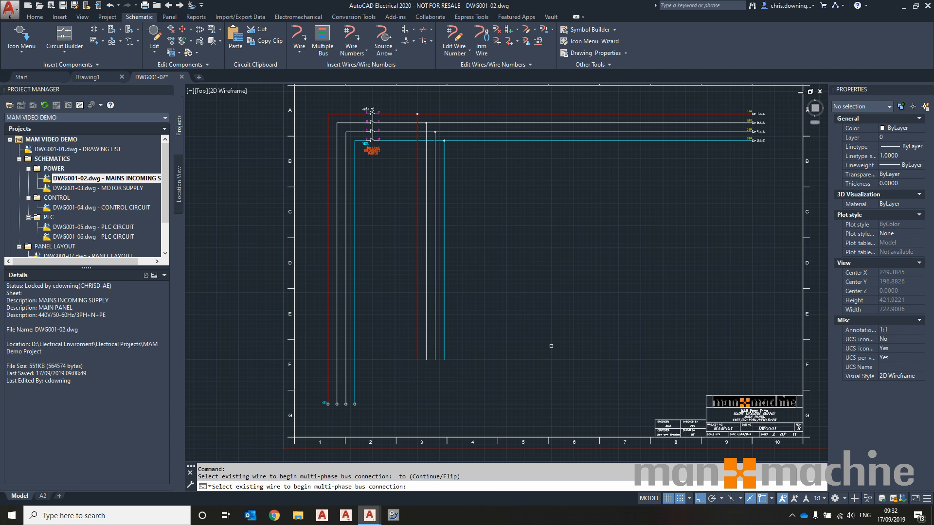
{"action": "key", "text": "Escape"}
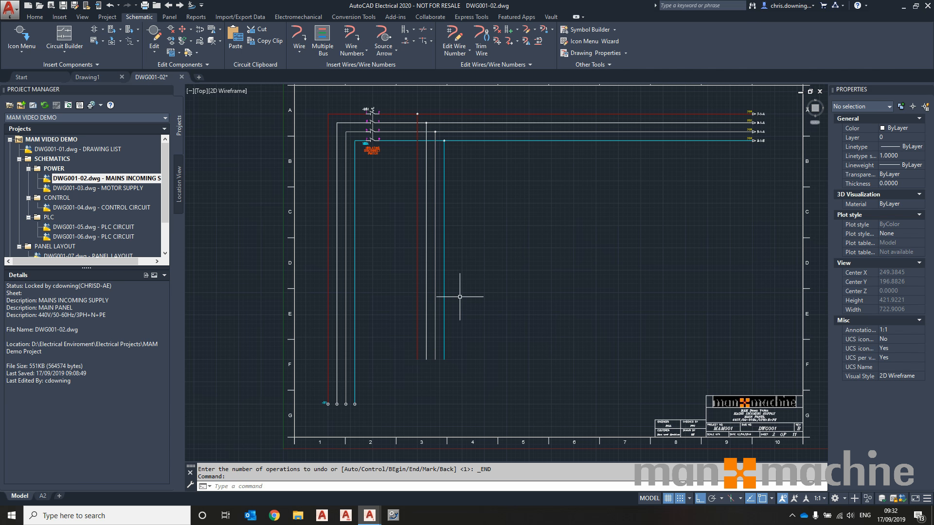
{"action": "scroll", "coordinate": [441, 96], "scroll_direction": "up", "scroll_amount": 2}
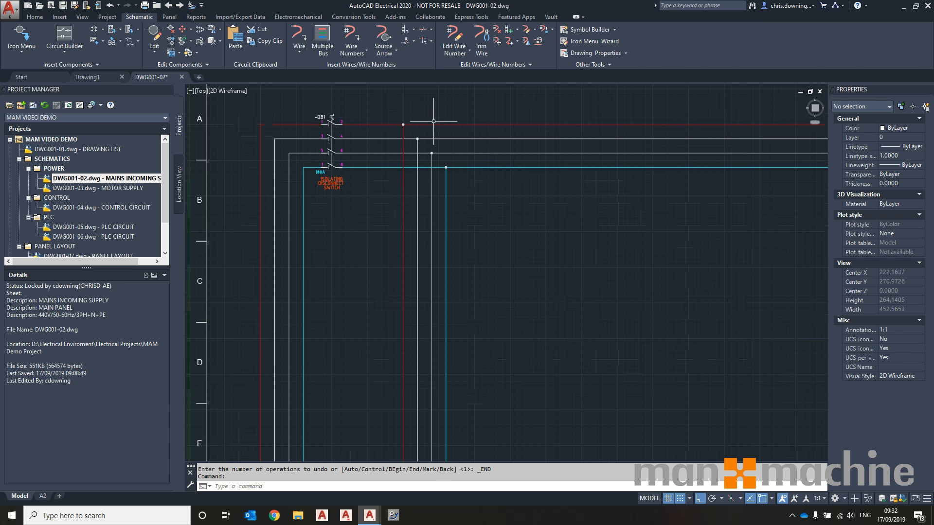
{"action": "middle_click_drag", "start_coordinate": [509, 179], "coordinate": [415, 127]}
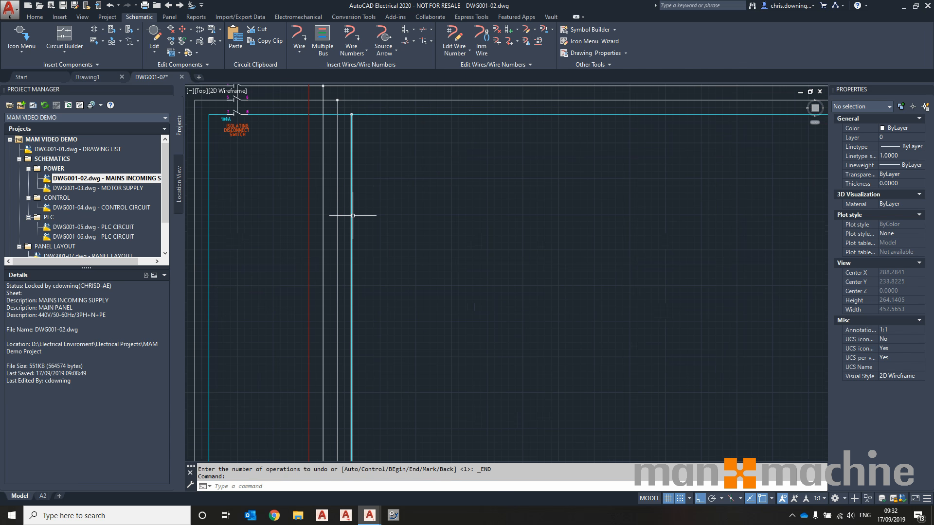
{"action": "scroll", "coordinate": [359, 209], "scroll_direction": "down", "scroll_amount": 3}
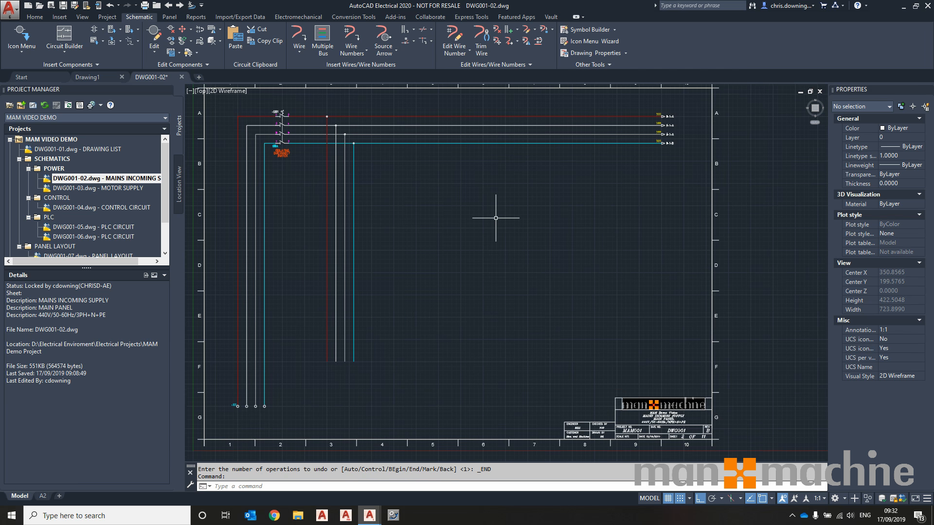
Start inserting a schematic component and show the 3 Phase Motor symbols under Motor Control
{"action": "left_click", "coordinate": [19, 29]}
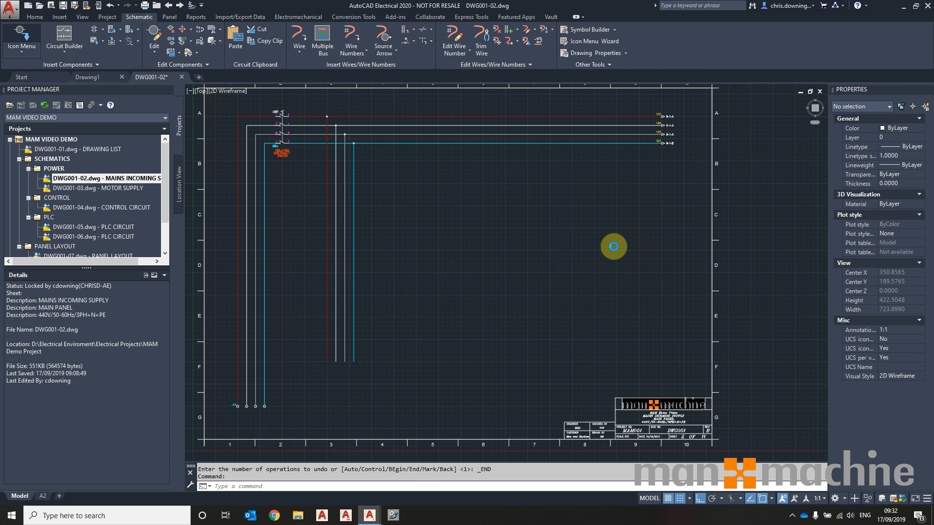
{"action": "left_click_drag", "start_coordinate": [332, 126], "coordinate": [339, 117]}
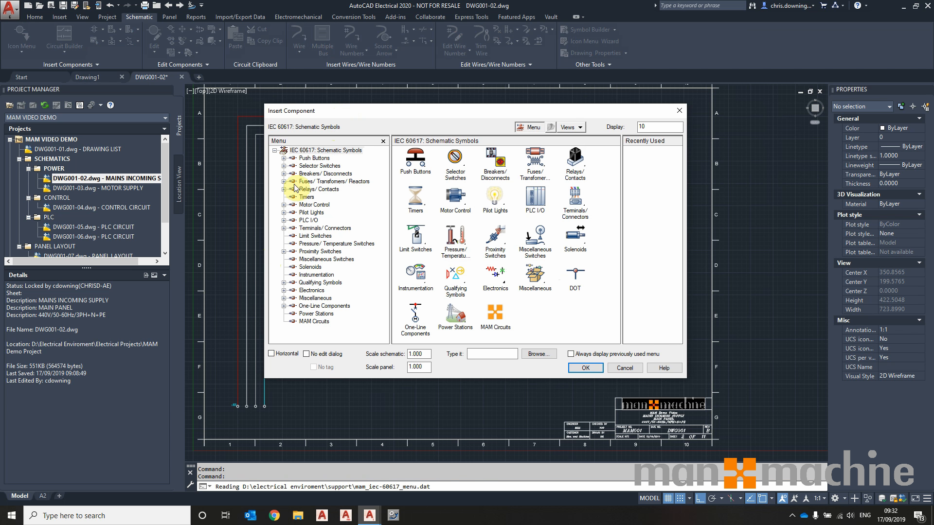
{"action": "left_click", "coordinate": [286, 205]}
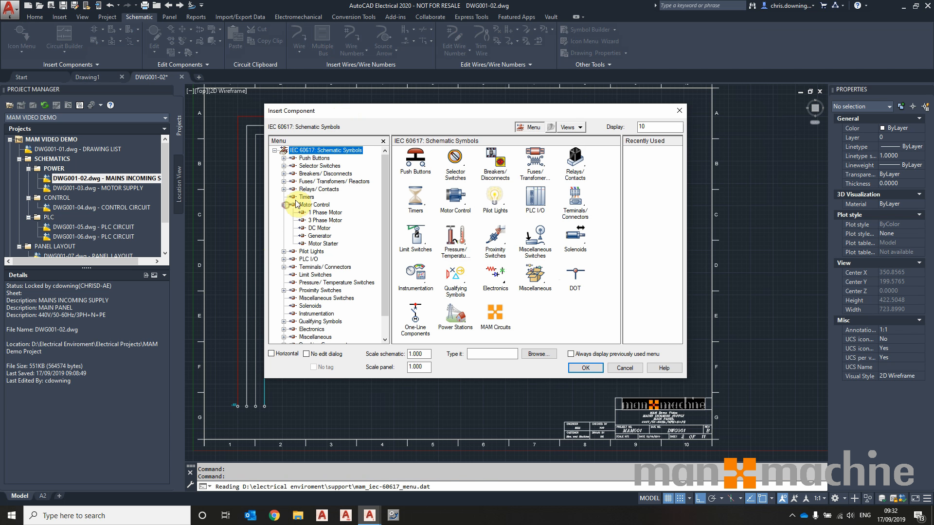
{"action": "left_click", "coordinate": [325, 221]}
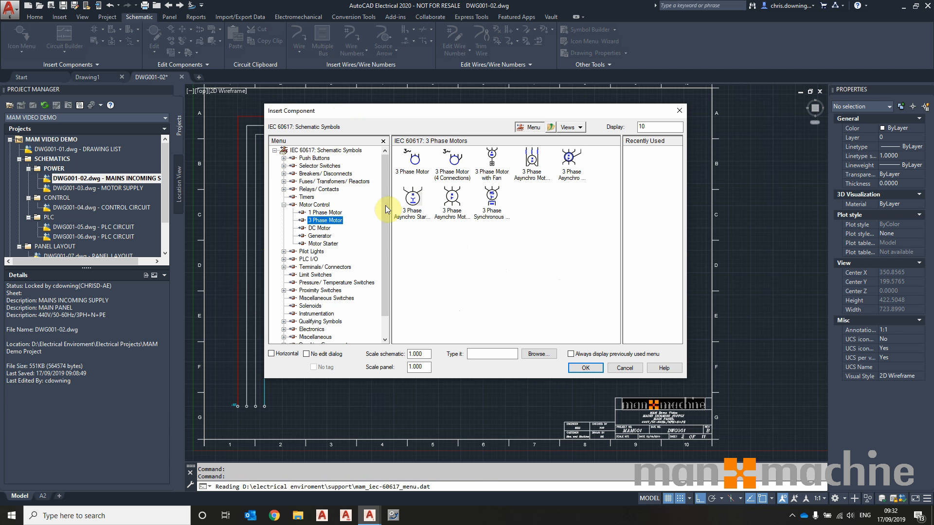
Browse the symbol library's relay, fuse and circuit breaker categories, including the 2-pole and 3-pole breakers
{"action": "left_click", "coordinate": [283, 189]}
{"action": "left_click", "coordinate": [316, 198]}
{"action": "left_click", "coordinate": [293, 182]}
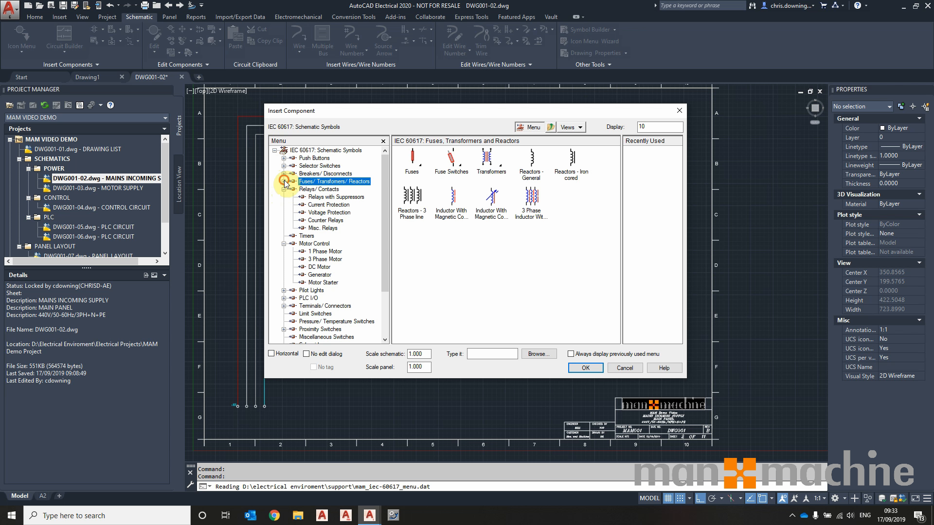
{"action": "left_click", "coordinate": [284, 181]}
{"action": "left_click", "coordinate": [315, 189]}
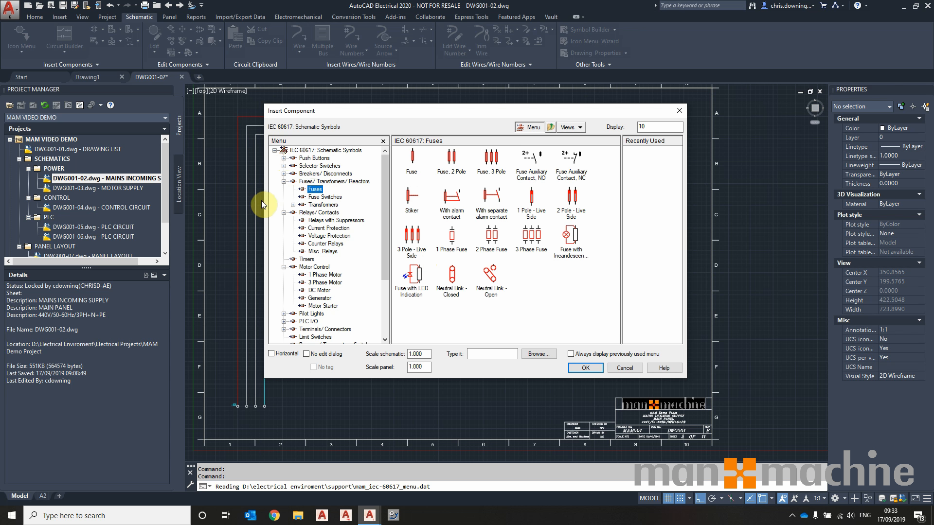
{"action": "left_click", "coordinate": [283, 174]}
{"action": "left_click", "coordinate": [304, 182]}
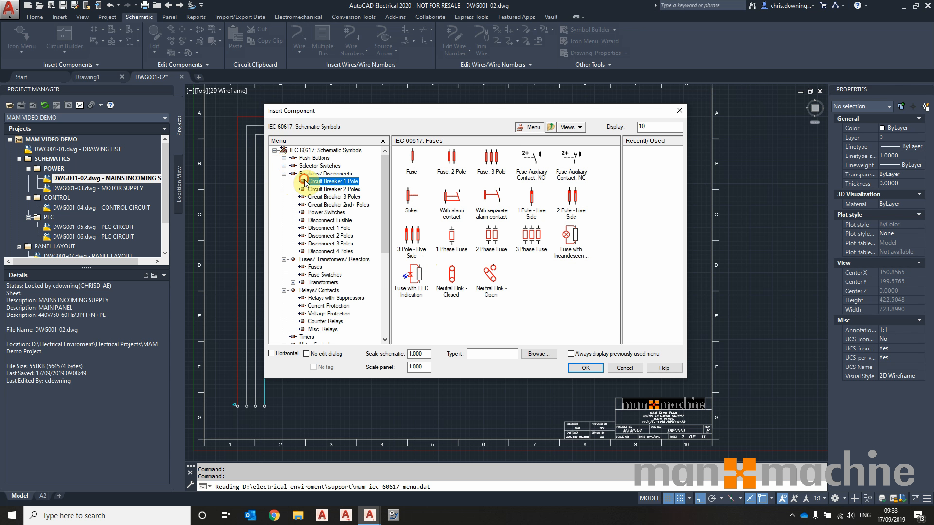
{"action": "left_click", "coordinate": [314, 189]}
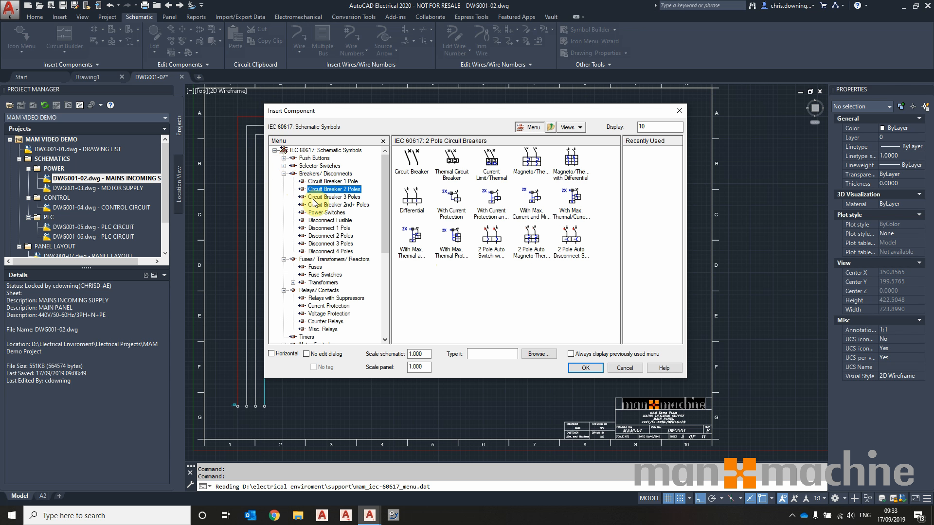
{"action": "left_click", "coordinate": [339, 198]}
{"action": "left_click", "coordinate": [314, 173]}
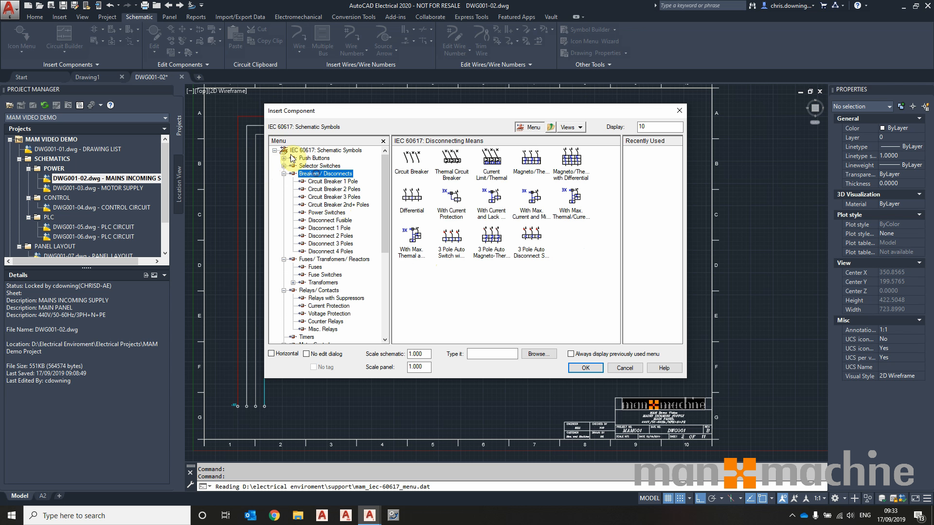
{"action": "left_click", "coordinate": [283, 174]}
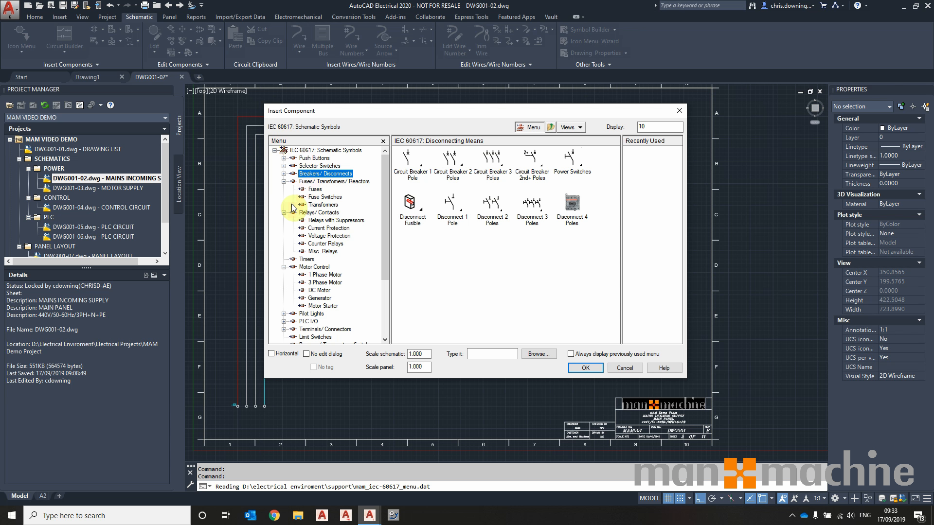
Insert a 3 Phase Motor (4 Connections) symbol at the lower end of the second dropped bus wire and accept its default component data
{"action": "left_click", "coordinate": [320, 283]}
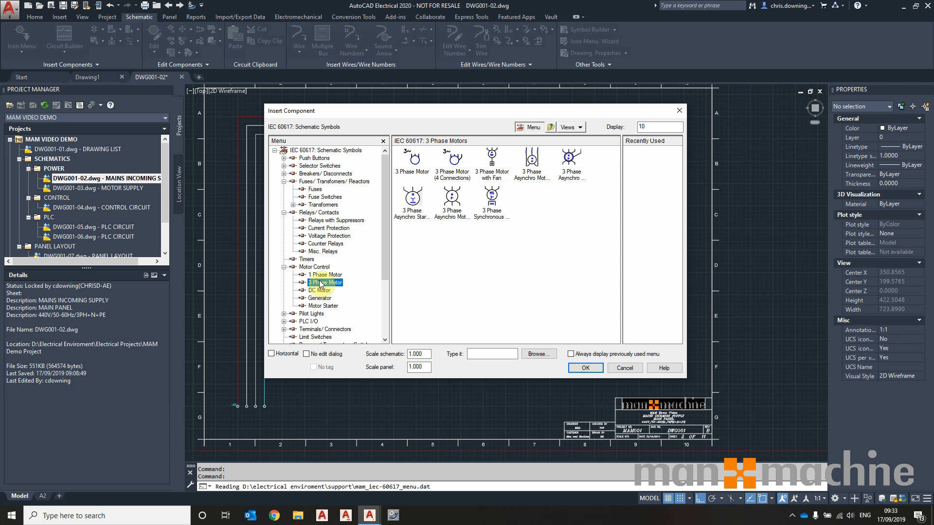
{"action": "left_click", "coordinate": [444, 167]}
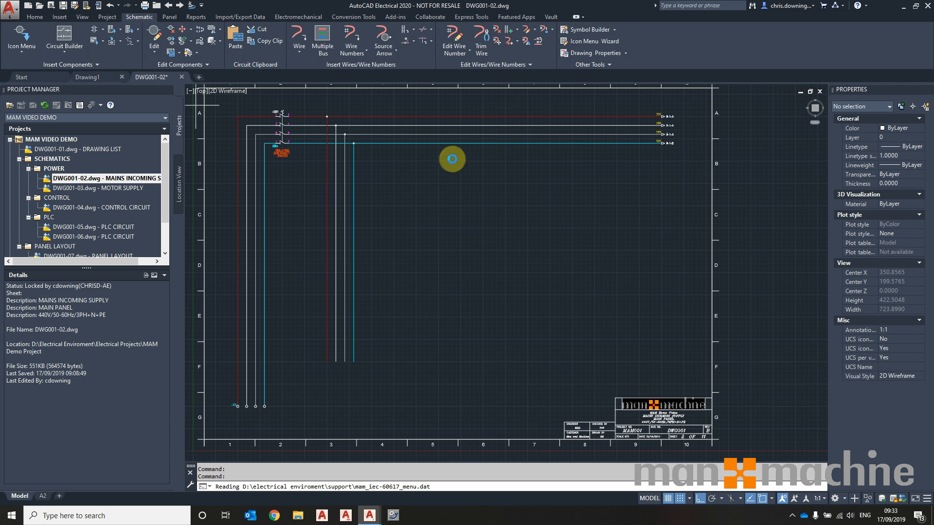
{"action": "scroll", "coordinate": [350, 401], "scroll_direction": "up", "scroll_amount": 4}
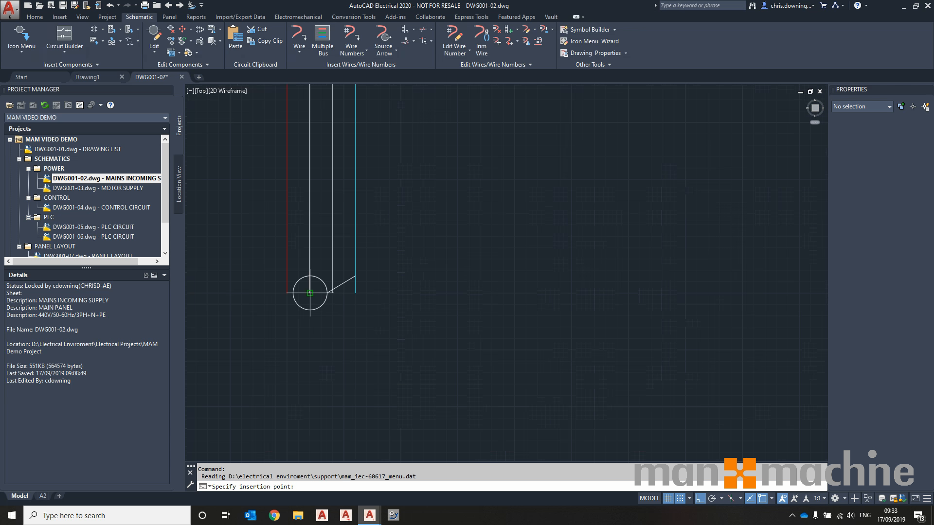
{"action": "left_click", "coordinate": [310, 293]}
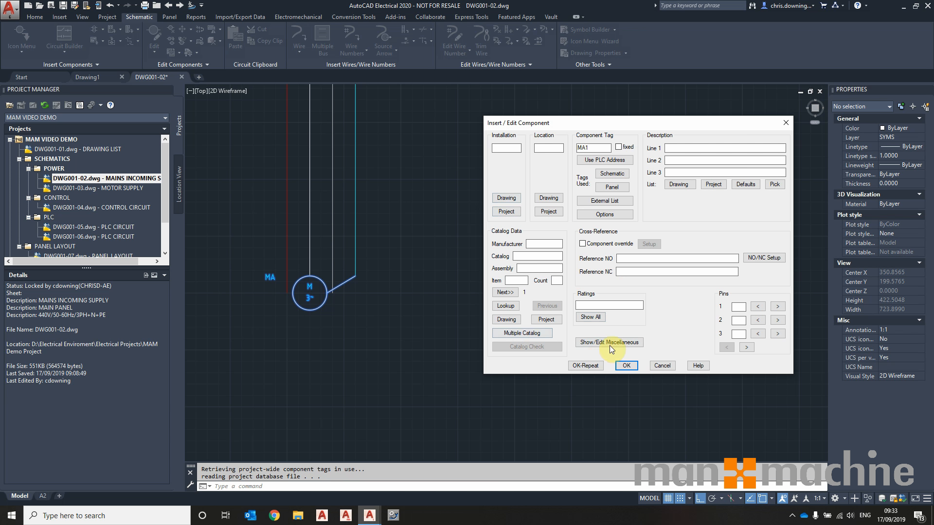
{"action": "left_click", "coordinate": [625, 367]}
{"action": "scroll", "coordinate": [507, 308], "scroll_direction": "down", "scroll_amount": 5}
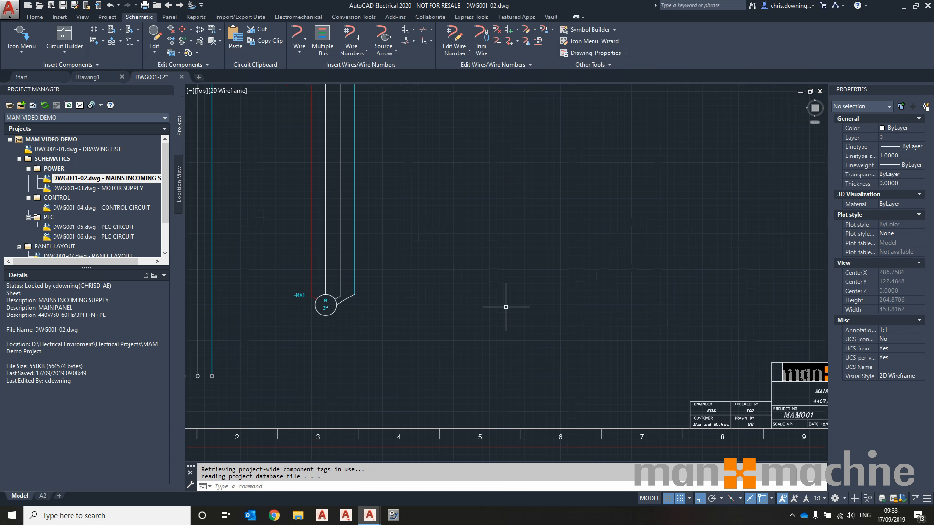
{"action": "middle_click_drag", "start_coordinate": [492, 330], "coordinate": [482, 351]}
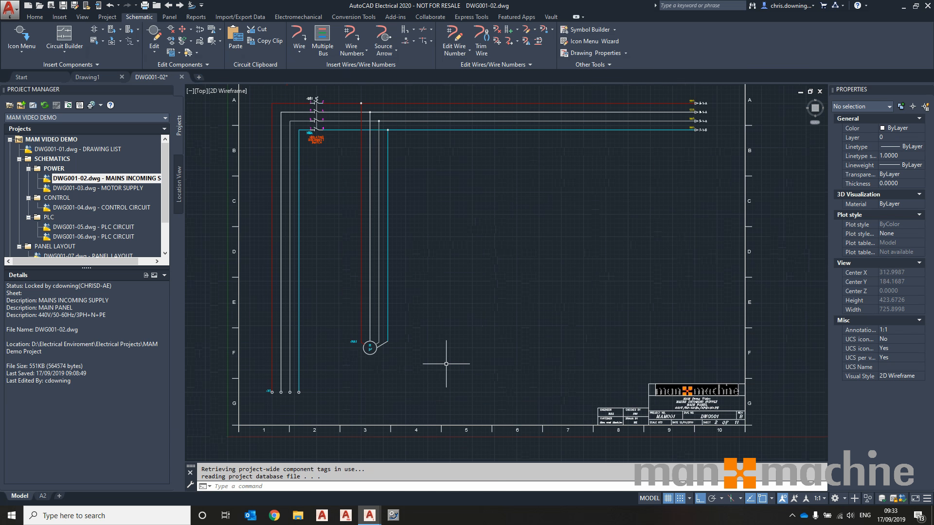
{"action": "scroll", "coordinate": [382, 363], "scroll_direction": "up", "scroll_amount": 4}
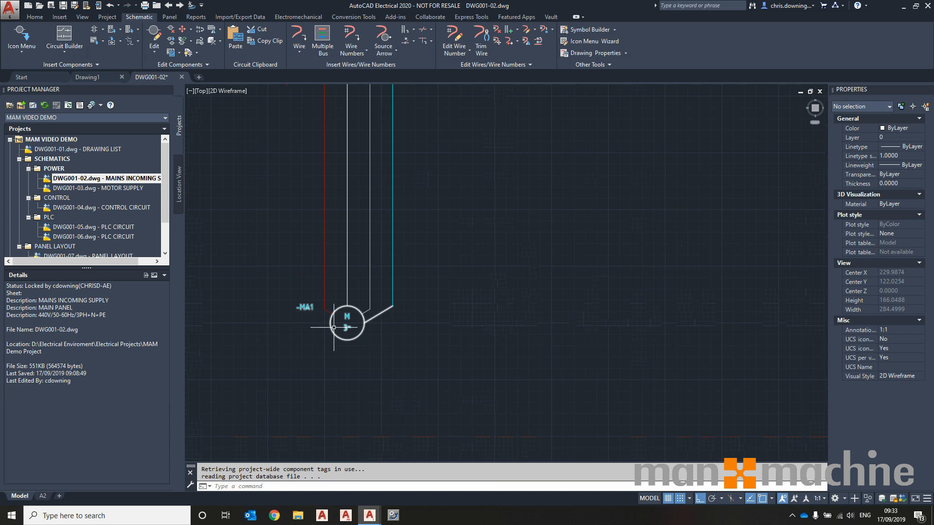
Scoot the three-phase motor symbol up along its four supply wires and then back down to row F
{"action": "scroll", "coordinate": [423, 303], "scroll_direction": "down", "scroll_amount": 3}
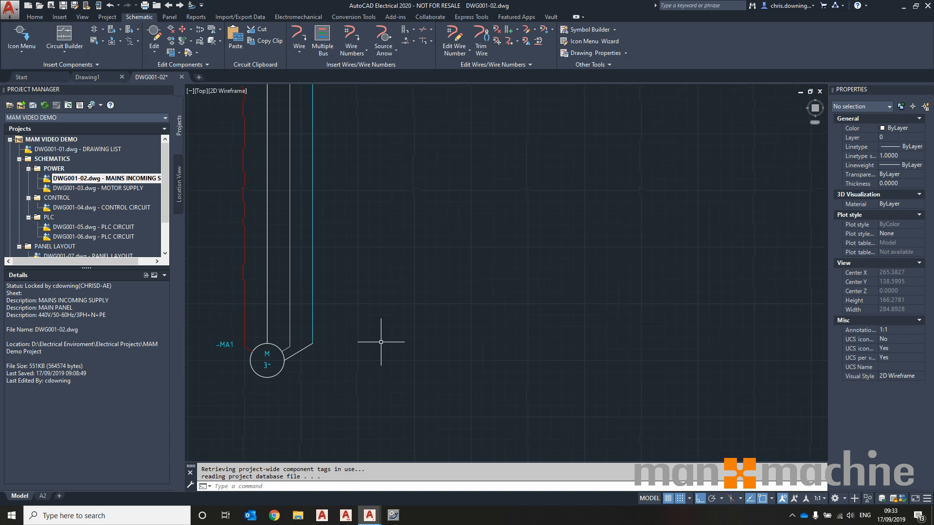
{"action": "right_click", "coordinate": [283, 371]}
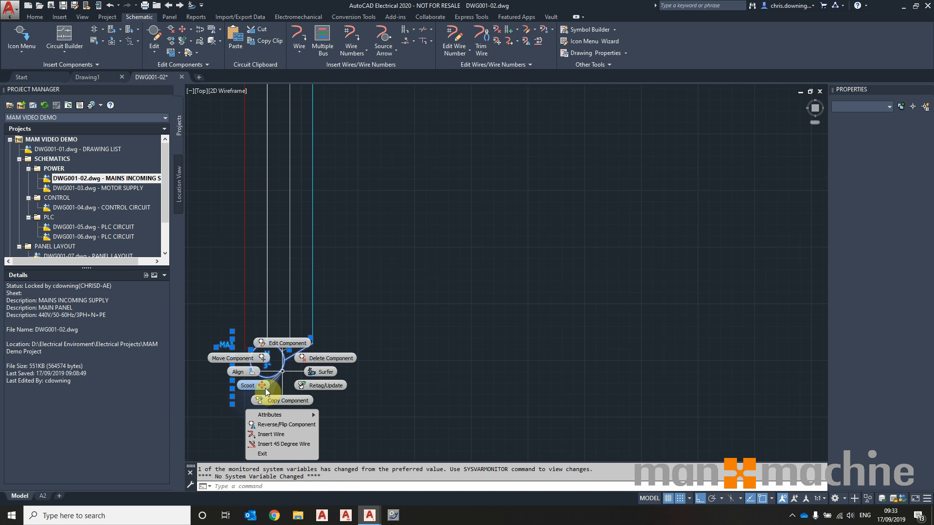
{"action": "left_click", "coordinate": [264, 388]}
{"action": "left_click", "coordinate": [283, 220]}
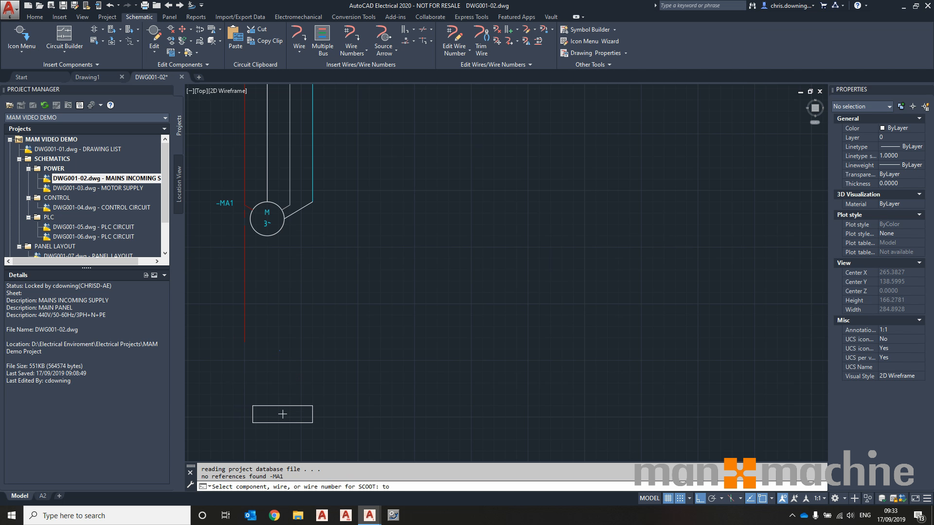
{"action": "left_click", "coordinate": [283, 396]}
{"action": "scroll", "coordinate": [404, 351], "scroll_direction": "down", "scroll_amount": 2}
{"action": "scroll", "coordinate": [404, 352], "scroll_direction": "down", "scroll_amount": 1}
{"action": "scroll", "coordinate": [387, 363], "scroll_direction": "down", "scroll_amount": 2}
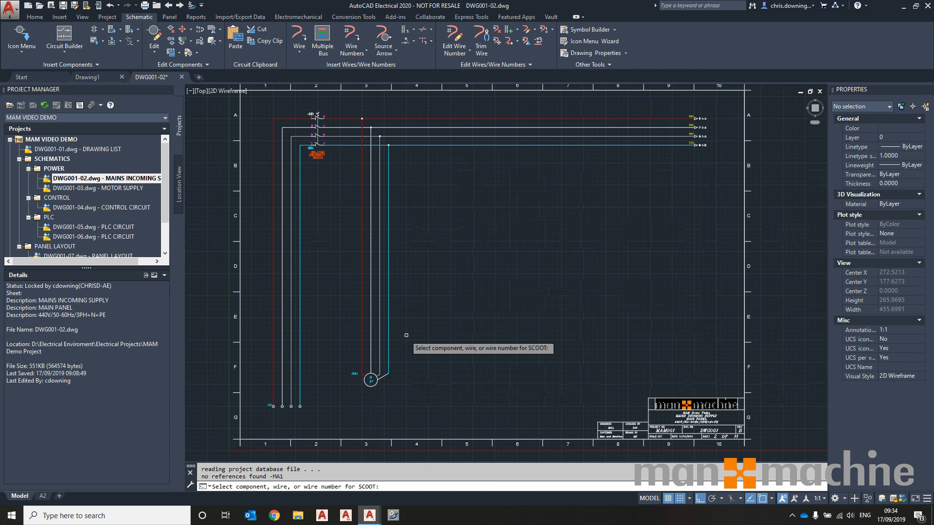
{"action": "right_click", "coordinate": [406, 238]}
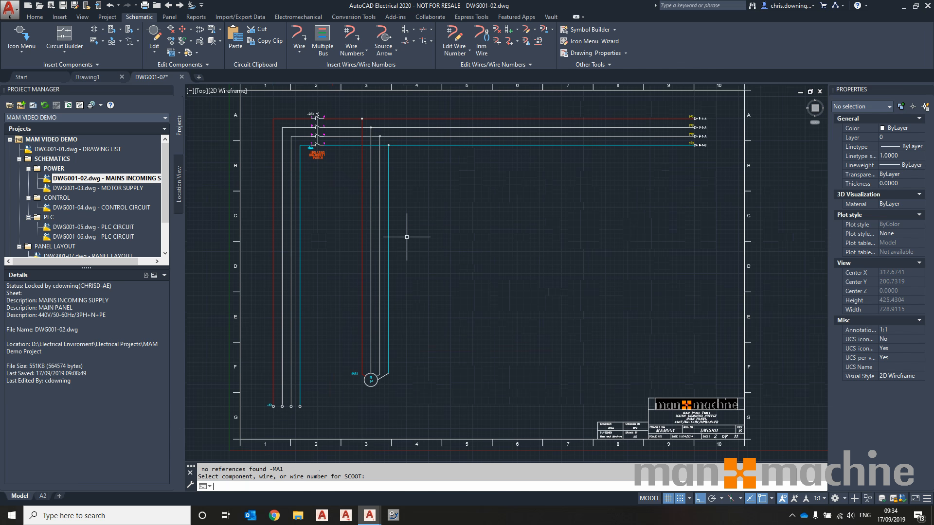
{"action": "left_click", "coordinate": [31, 32]}
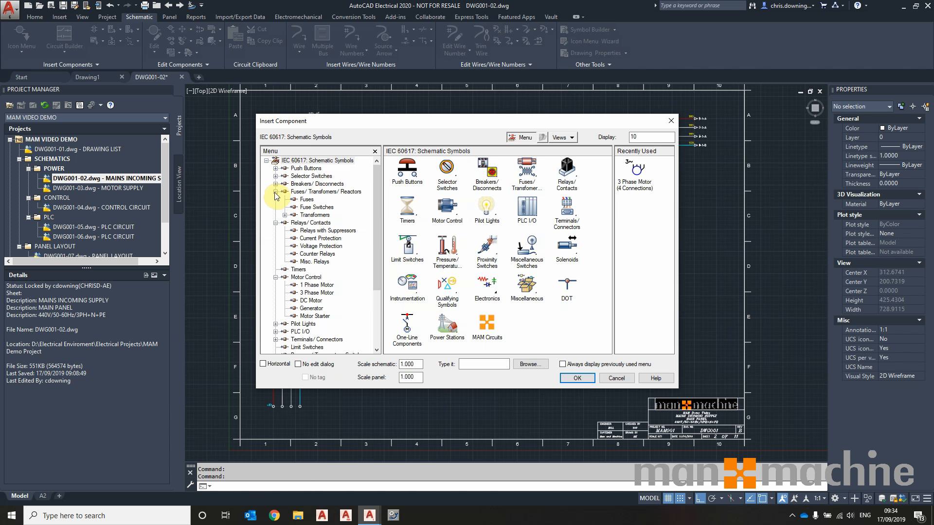
{"action": "left_click", "coordinate": [276, 192]}
{"action": "left_click", "coordinate": [276, 199]}
{"action": "left_click", "coordinate": [276, 215]}
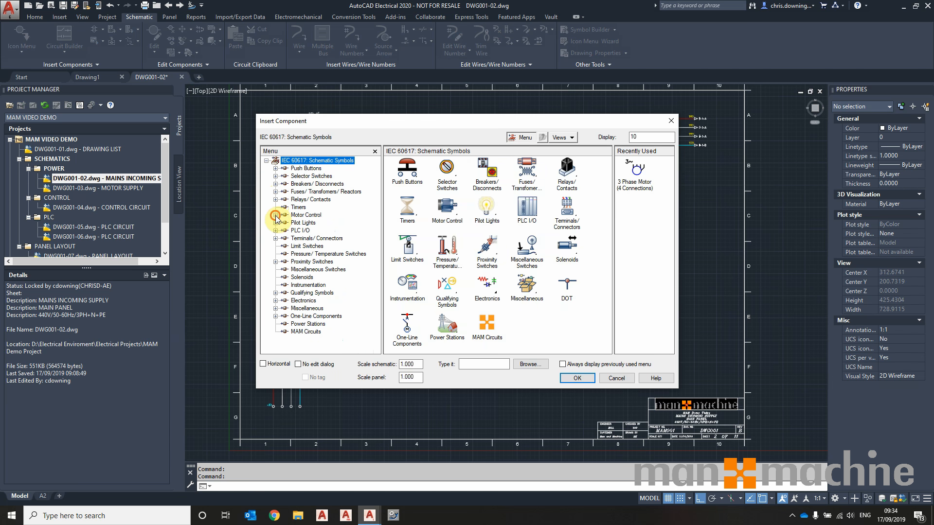
{"action": "left_click", "coordinate": [275, 184]}
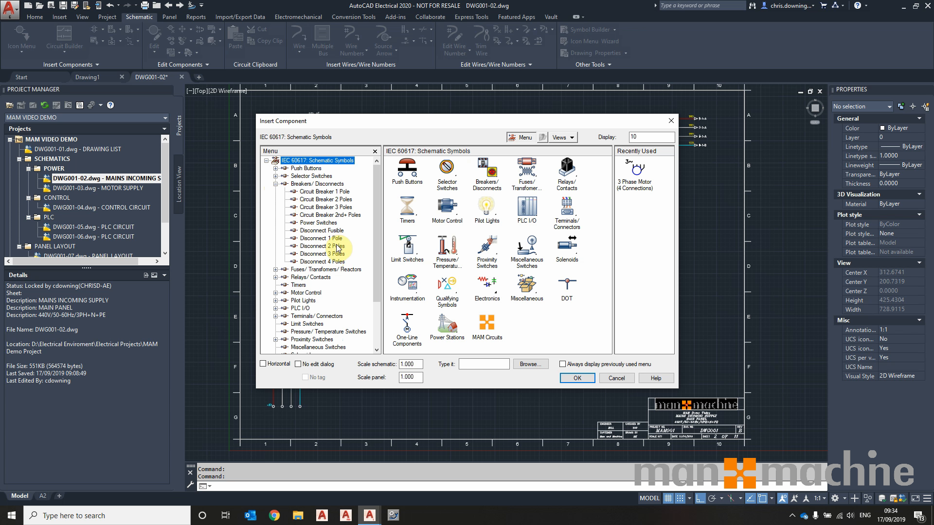
{"action": "left_click", "coordinate": [331, 208]}
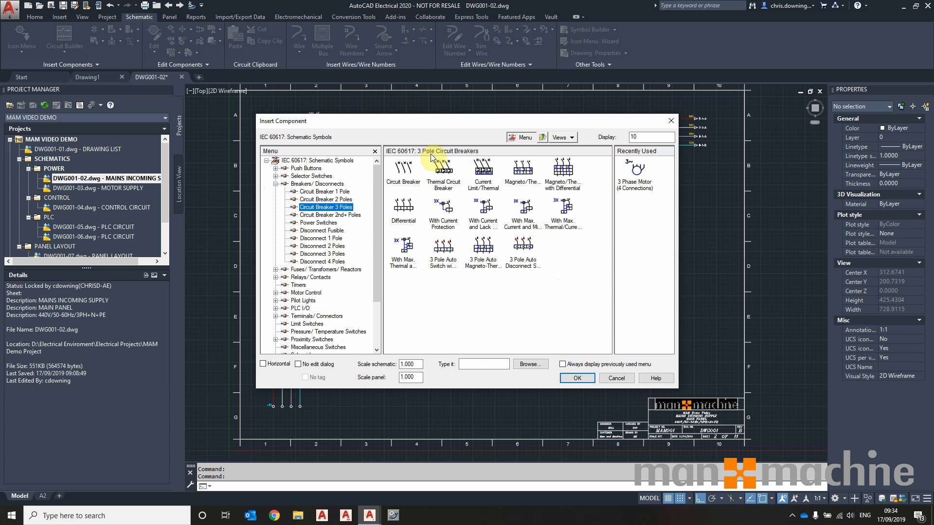
{"action": "left_click", "coordinate": [518, 191]}
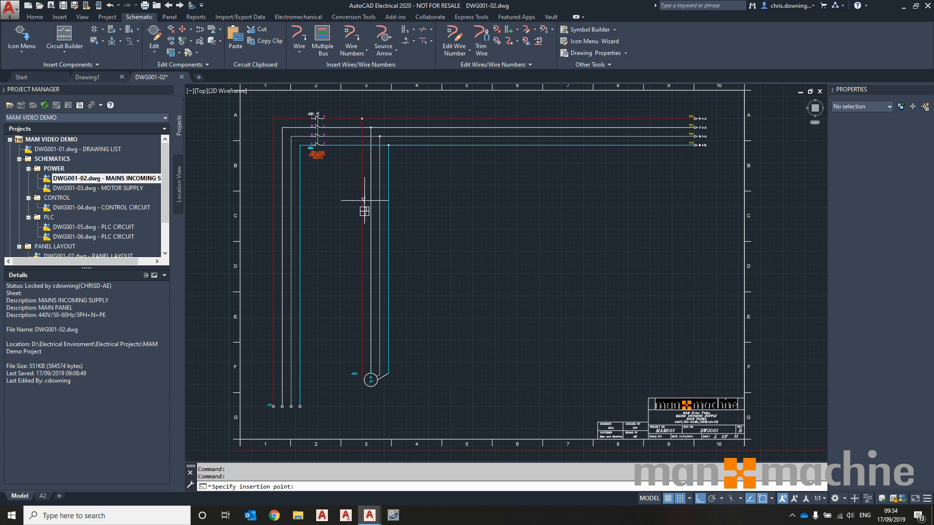
{"action": "scroll", "coordinate": [364, 183], "scroll_direction": "up", "scroll_amount": 3}
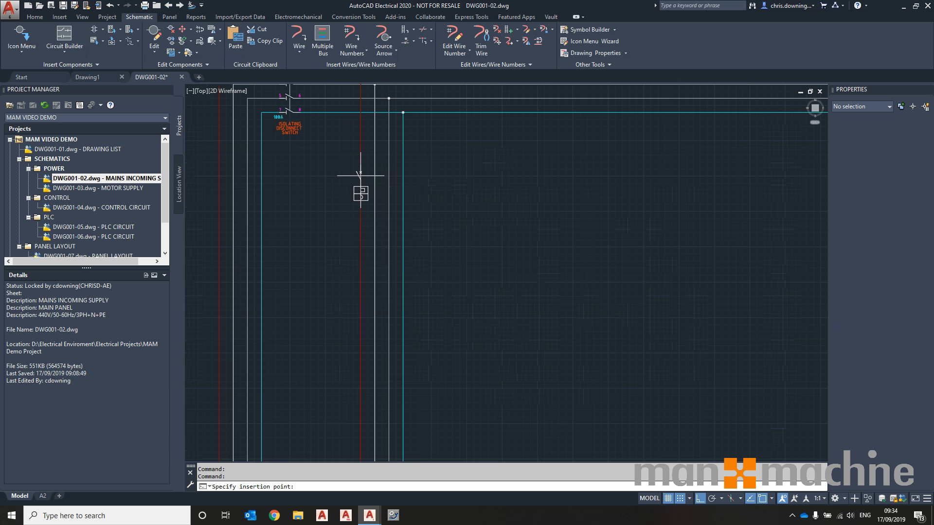
{"action": "left_click", "coordinate": [361, 177]}
{"action": "left_click", "coordinate": [493, 249]}
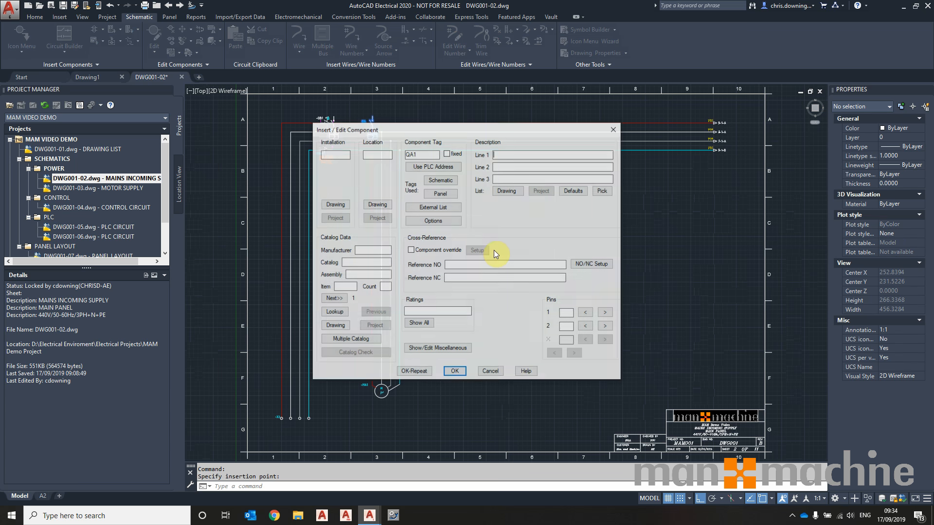
{"action": "left_click", "coordinate": [500, 370]}
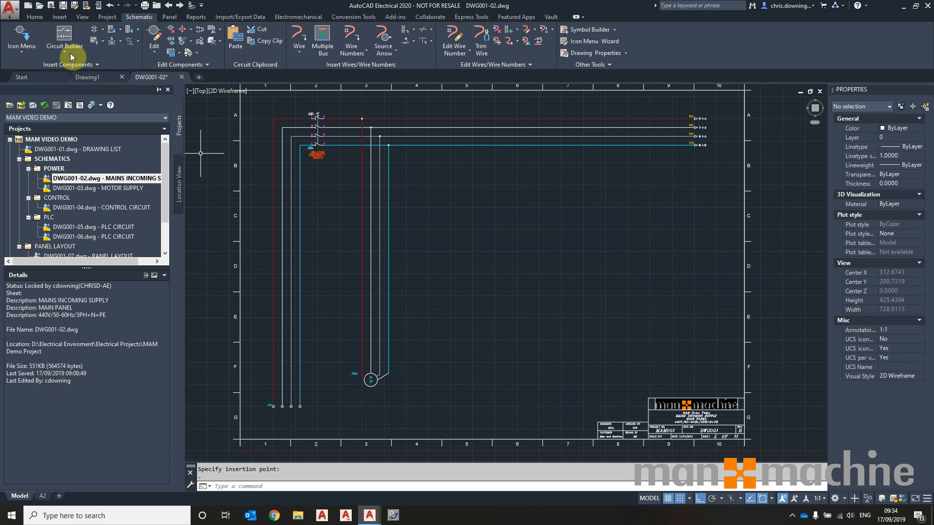
Turn off object snap and insert a magneto-thermal 3-pole circuit breaker on the red dropped wire below the supply lines, building the poles to the right
{"action": "left_click", "coordinate": [759, 499]}
{"action": "left_click", "coordinate": [30, 35]}
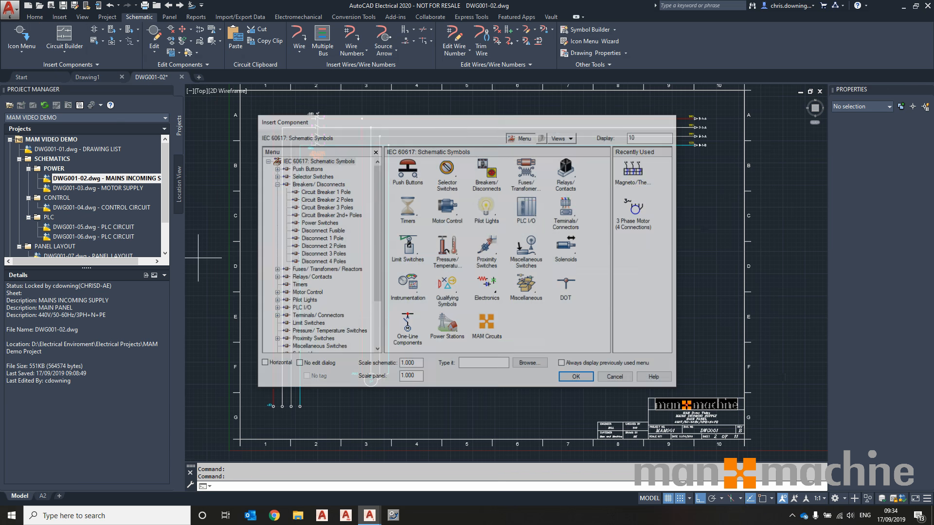
{"action": "scroll", "coordinate": [198, 258], "scroll_direction": "up", "scroll_amount": 4}
{"action": "left_click", "coordinate": [404, 183]}
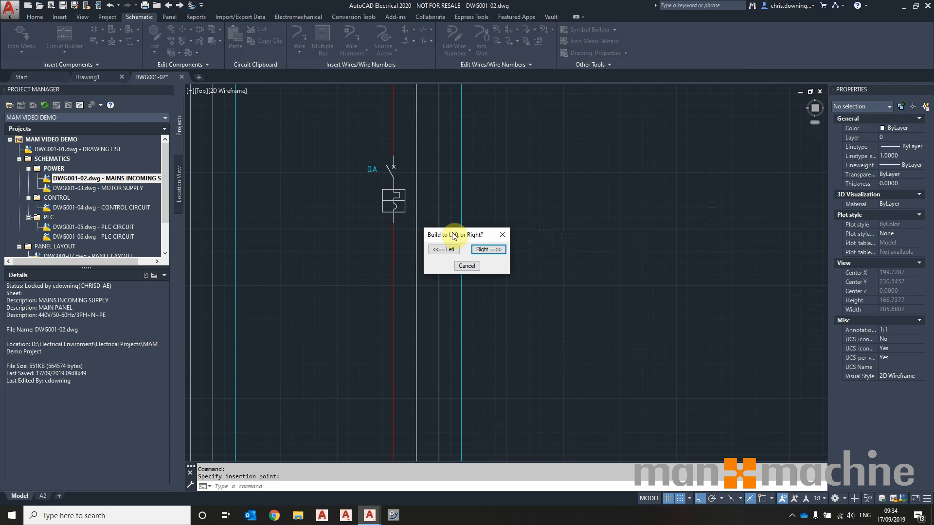
{"action": "left_click_drag", "start_coordinate": [454, 235], "coordinate": [544, 162]}
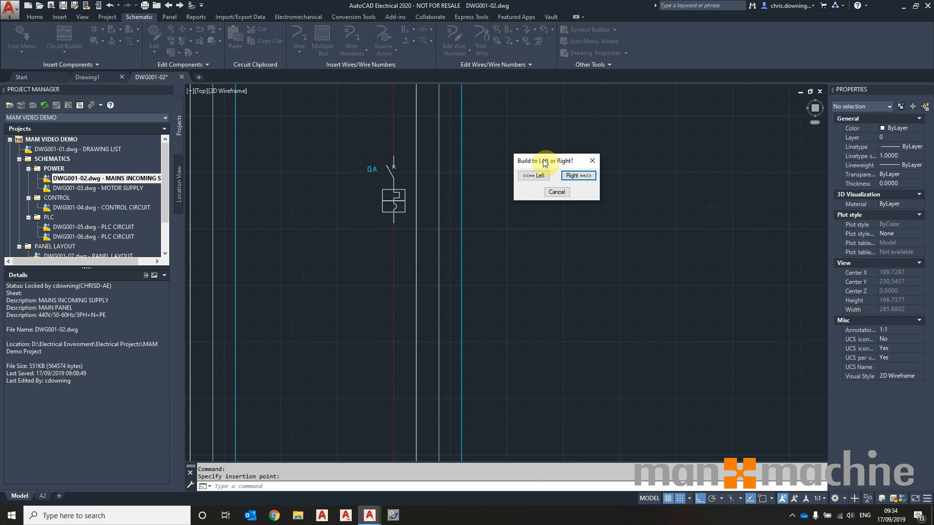
{"action": "left_click", "coordinate": [578, 175]}
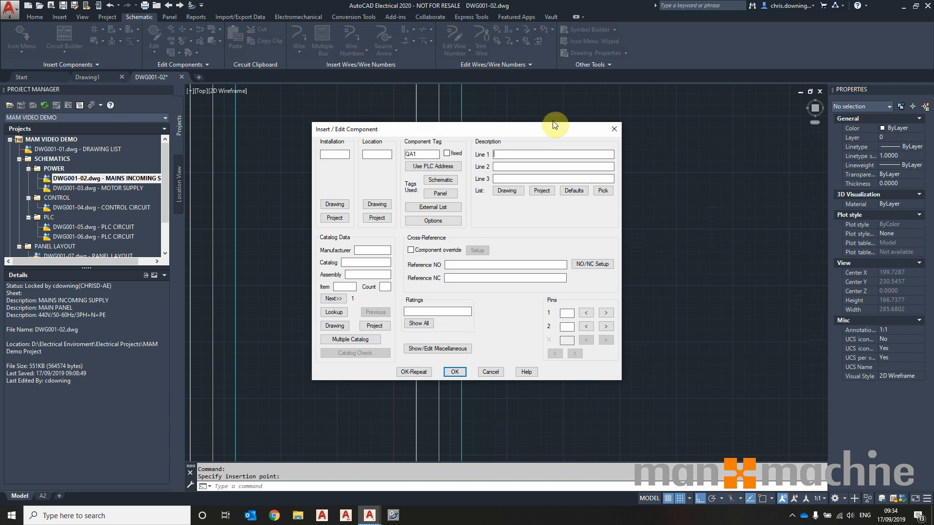
Look up catalog parts for the circuit breaker and search for EATON "4-POLE CIRCUIT BREAKER"
{"action": "left_click_drag", "start_coordinate": [464, 131], "coordinate": [653, 128]}
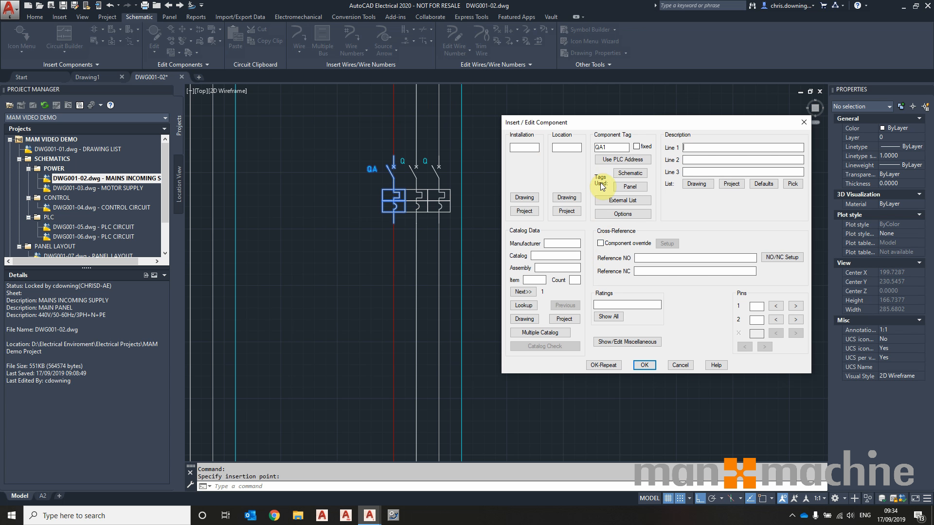
{"action": "double_click", "coordinate": [606, 147]}
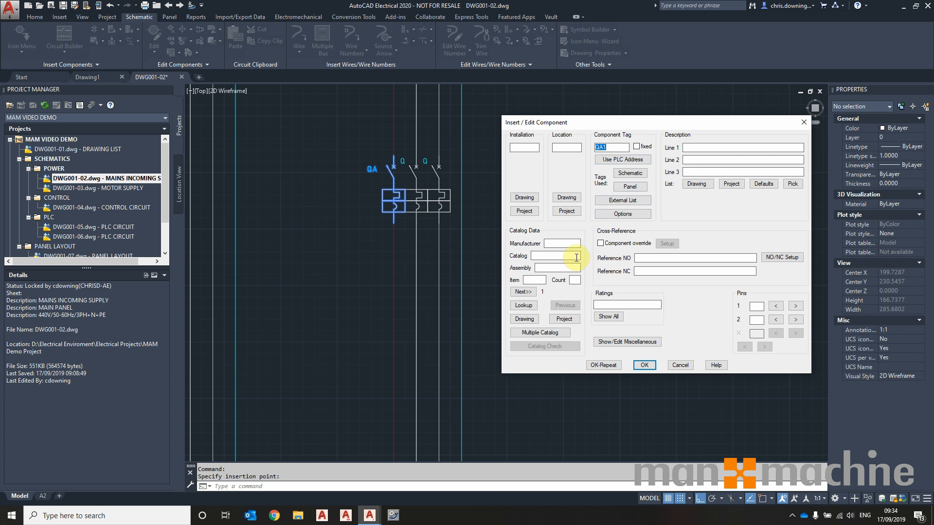
{"action": "left_click", "coordinate": [523, 306]}
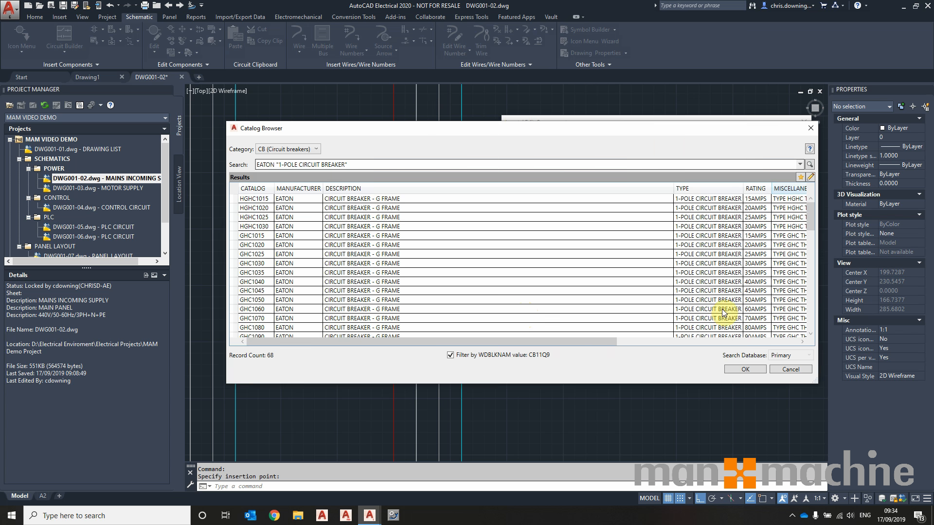
{"action": "left_click_drag", "start_coordinate": [811, 221], "coordinate": [811, 250]}
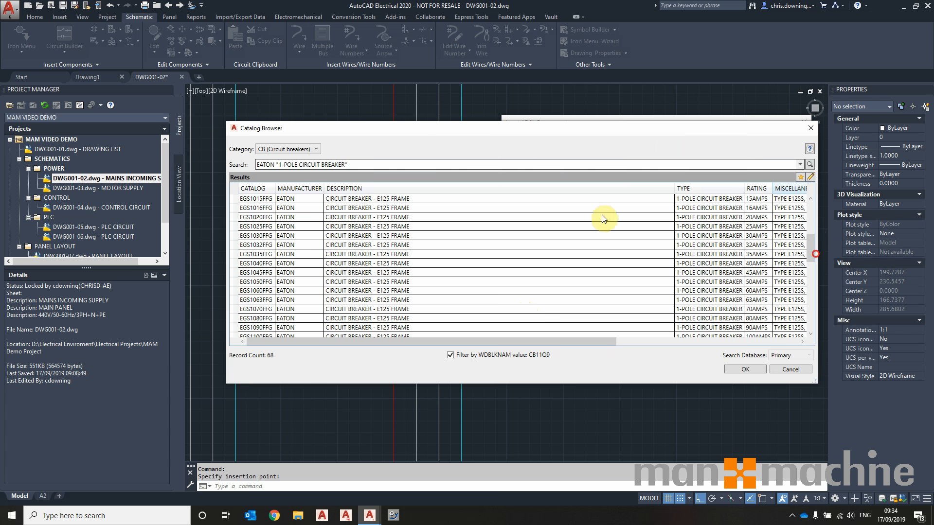
{"action": "left_click", "coordinate": [283, 165]}
{"action": "key", "text": "BackSpace"}
{"action": "type", "text": "4"}
{"action": "key", "text": "Return"}
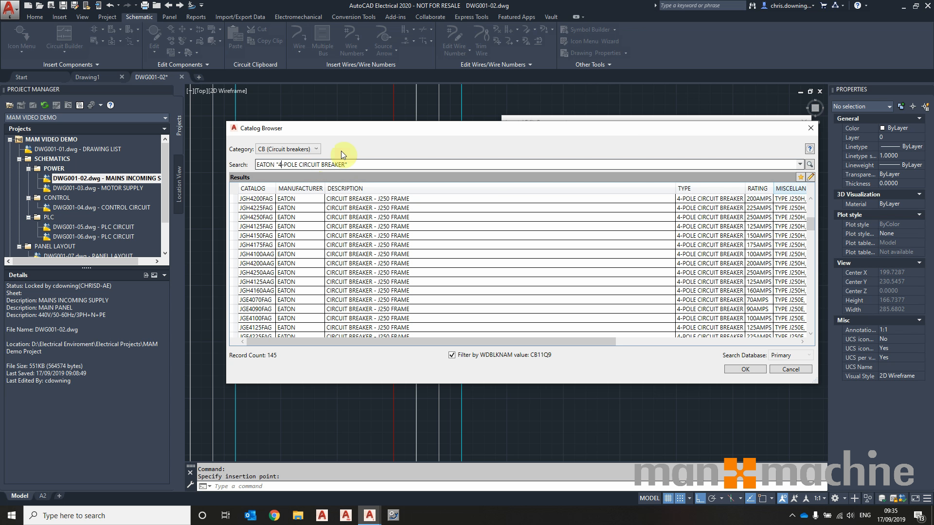
{"action": "mouse_move", "coordinate": [811, 221]}
{"action": "left_mouse_down"}
{"action": "mouse_move", "coordinate": [815, 260]}
{"action": "mouse_move", "coordinate": [816, 214]}
{"action": "left_mouse_up"}
Assign the EATON EGE7032FFG 32 A circuit breaker from the catalog favourites to the component
{"action": "left_click", "coordinate": [802, 177]}
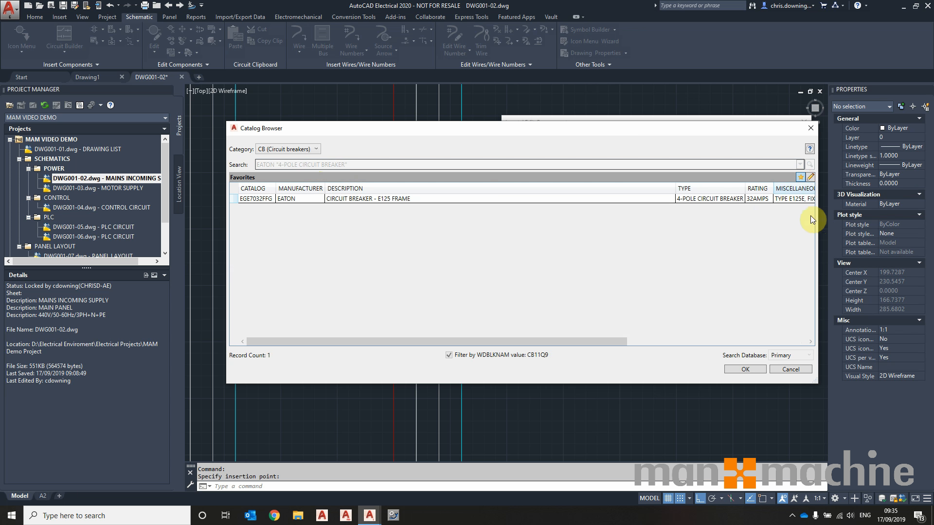
{"action": "left_click", "coordinate": [799, 198]}
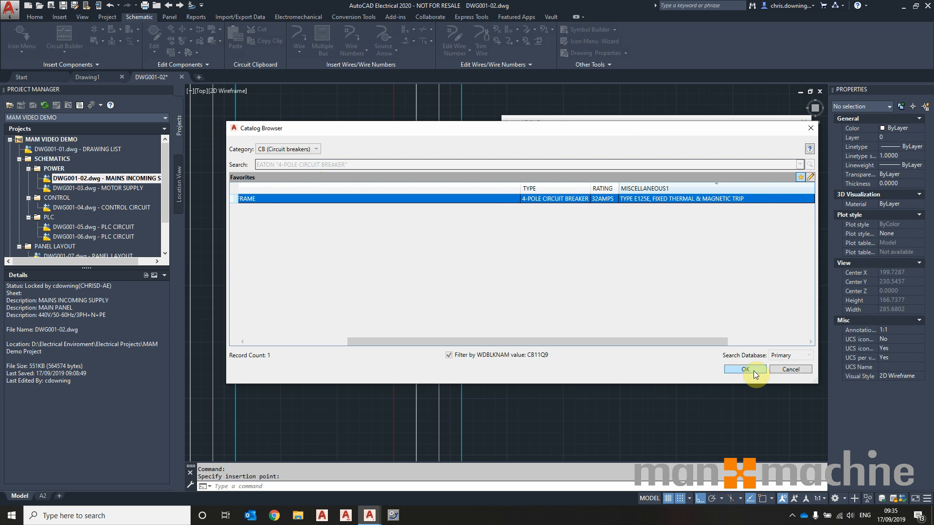
{"action": "left_click_drag", "start_coordinate": [685, 342], "coordinate": [424, 349]}
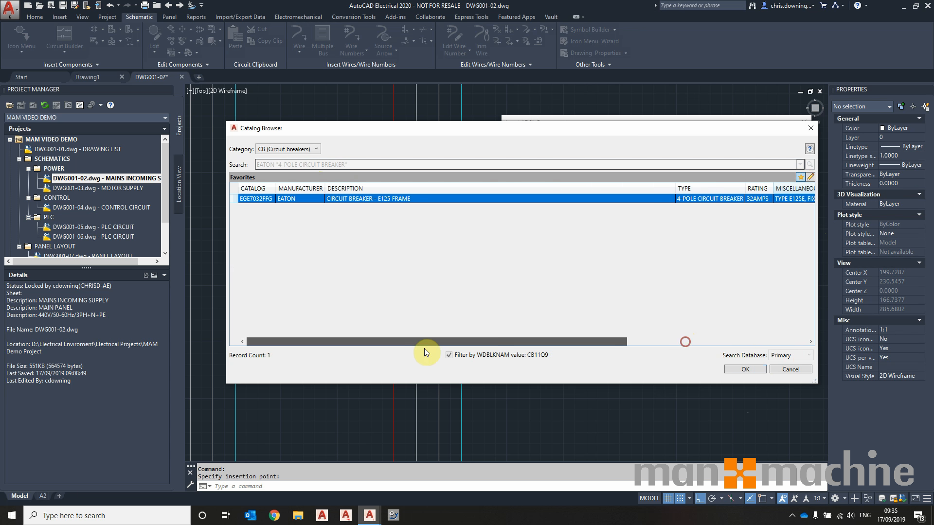
{"action": "left_click", "coordinate": [748, 370]}
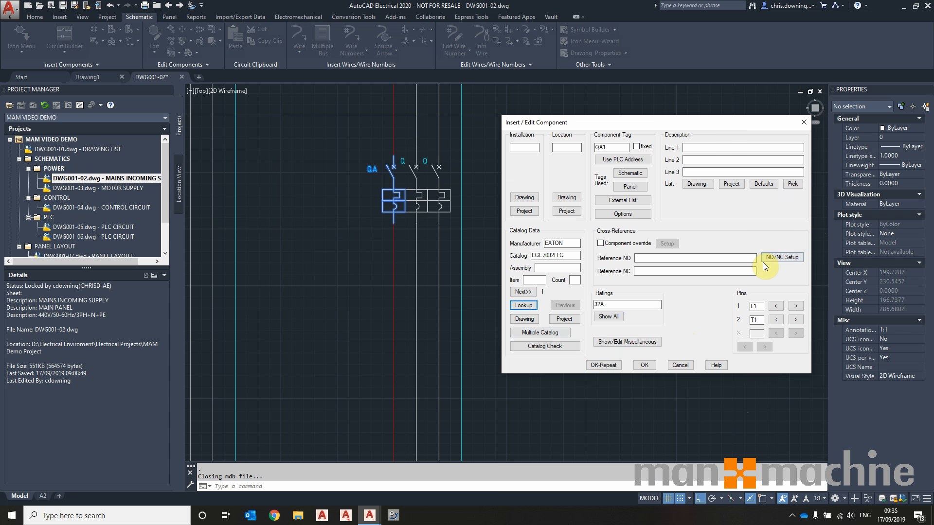
Set the breaker's first description line to MOTOR 1 and accept the component data
{"action": "left_click_drag", "start_coordinate": [668, 124], "coordinate": [680, 104]}
{"action": "left_click", "coordinate": [718, 128]}
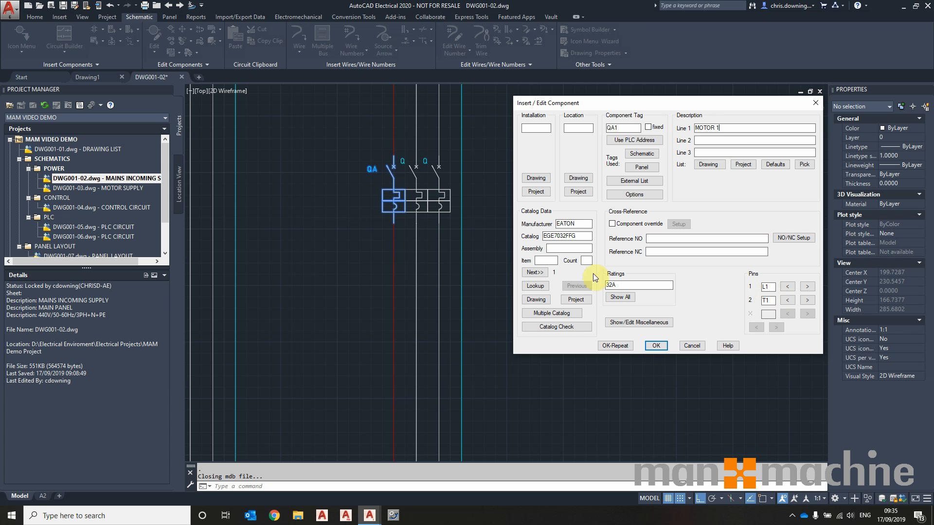
{"action": "double_click", "coordinate": [581, 235]}
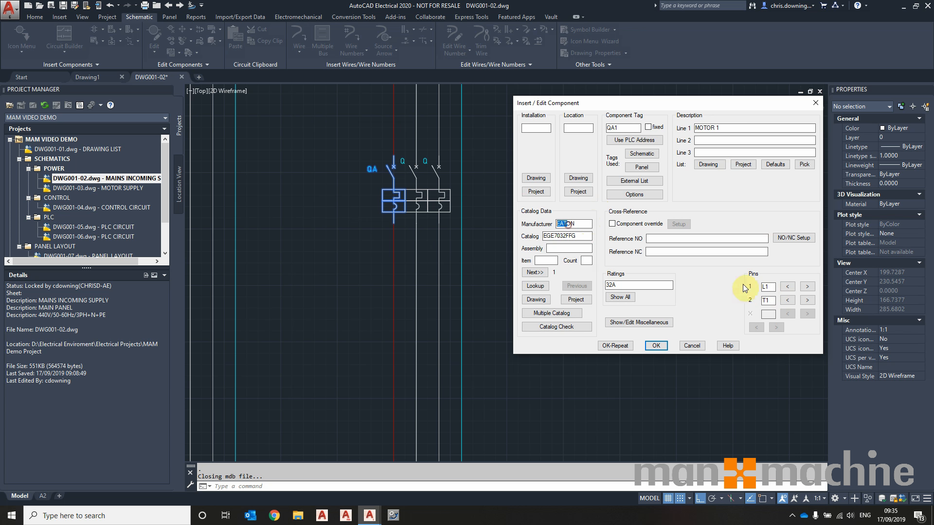
{"action": "double_click", "coordinate": [620, 285]}
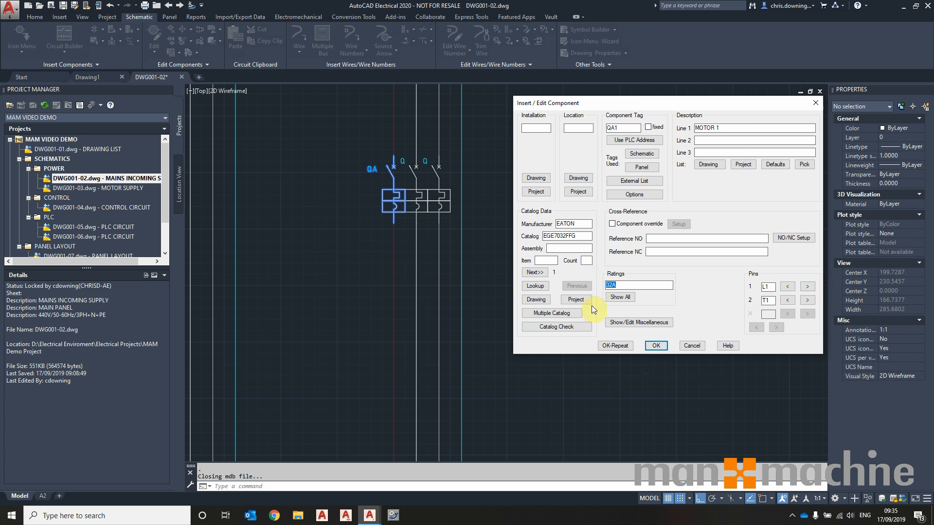
{"action": "left_click", "coordinate": [658, 346]}
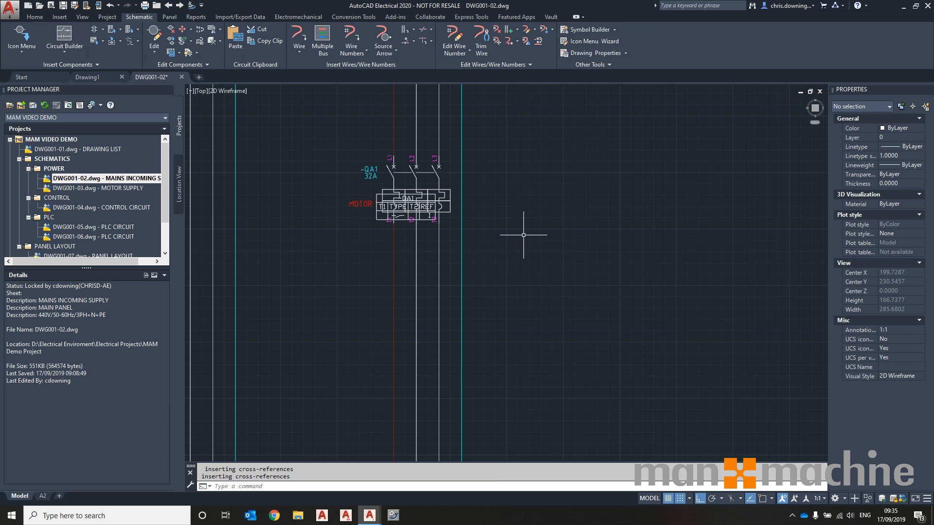
Move the -QA1 cross-reference table off the breaker symbol to the free space below and left of it
{"action": "left_click", "coordinate": [376, 193]}
{"action": "left_click", "coordinate": [376, 193]}
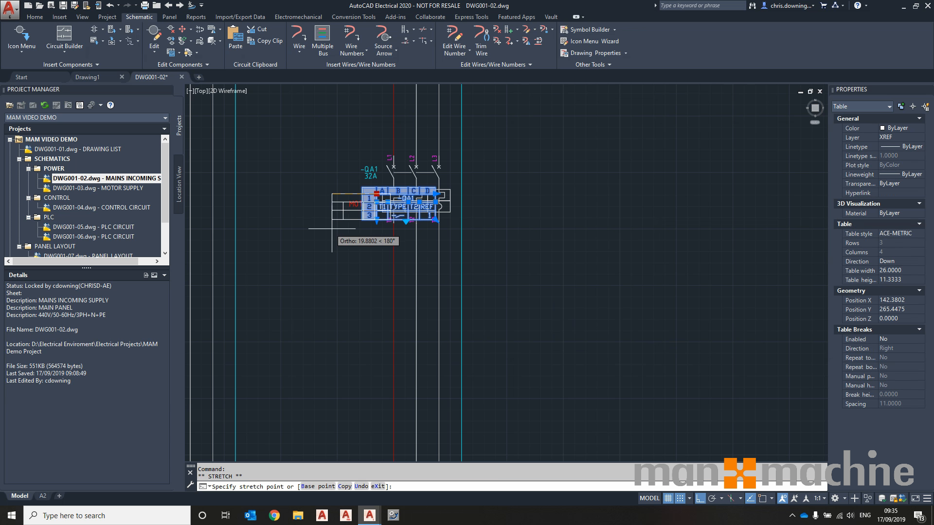
{"action": "left_click", "coordinate": [306, 192]}
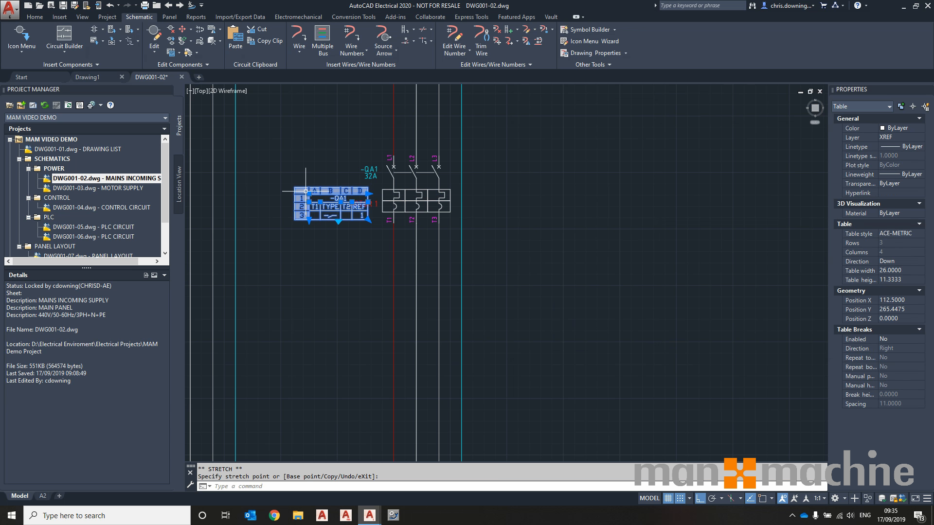
{"action": "left_click", "coordinate": [309, 228]}
{"action": "key", "text": "Escape"}
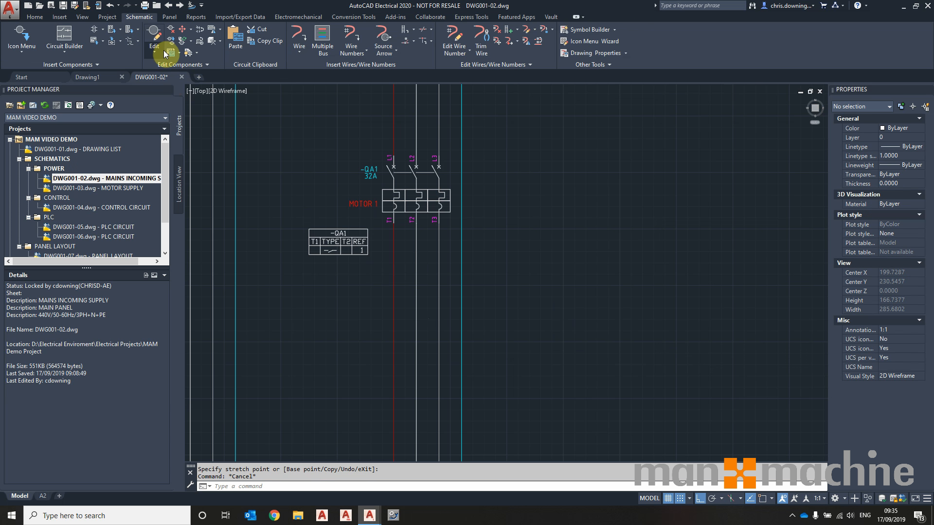
Copy the third pole of the -QA1 circuit breaker onto the adjacent fourth wire
{"action": "right_click", "coordinate": [434, 189]}
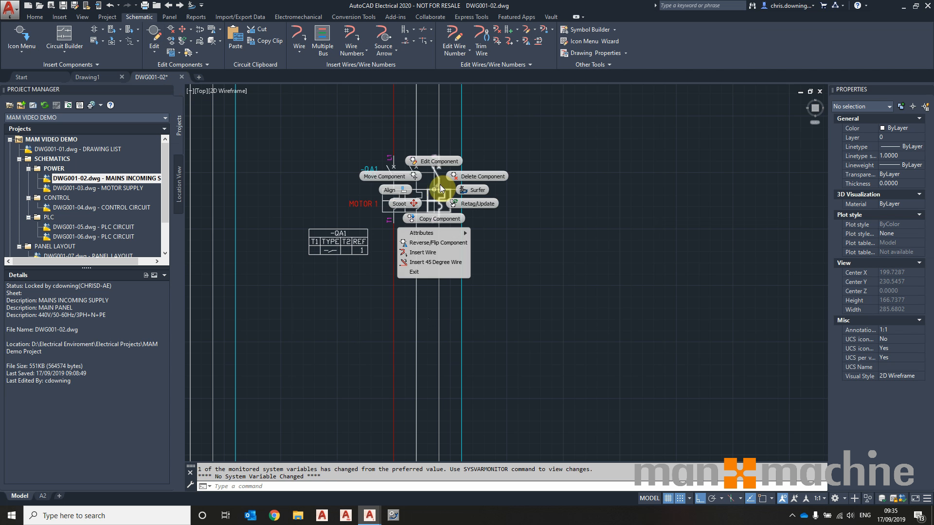
{"action": "left_click", "coordinate": [436, 218]}
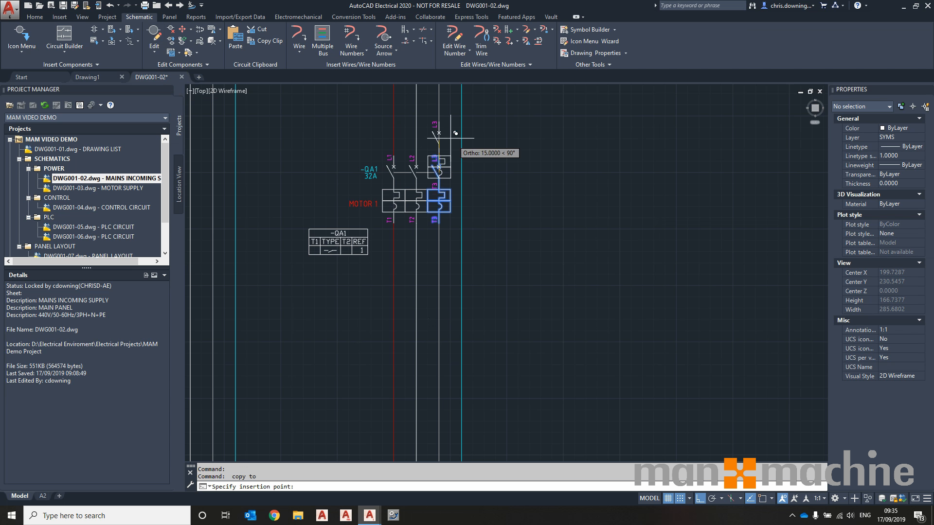
{"action": "left_click", "coordinate": [461, 161]}
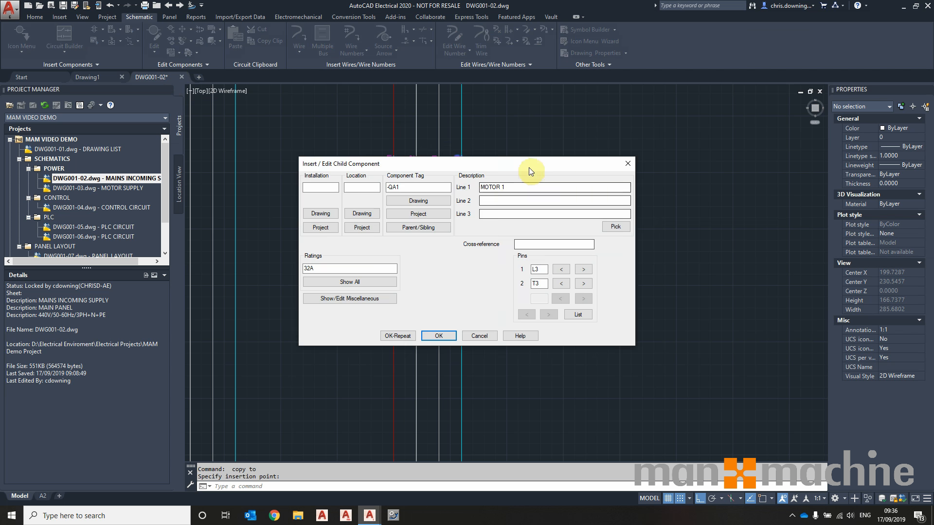
Assign the pin pair 13, 14 from the available pin list to the copied pole and accept the child component
{"action": "left_click_drag", "start_coordinate": [529, 165], "coordinate": [725, 141]}
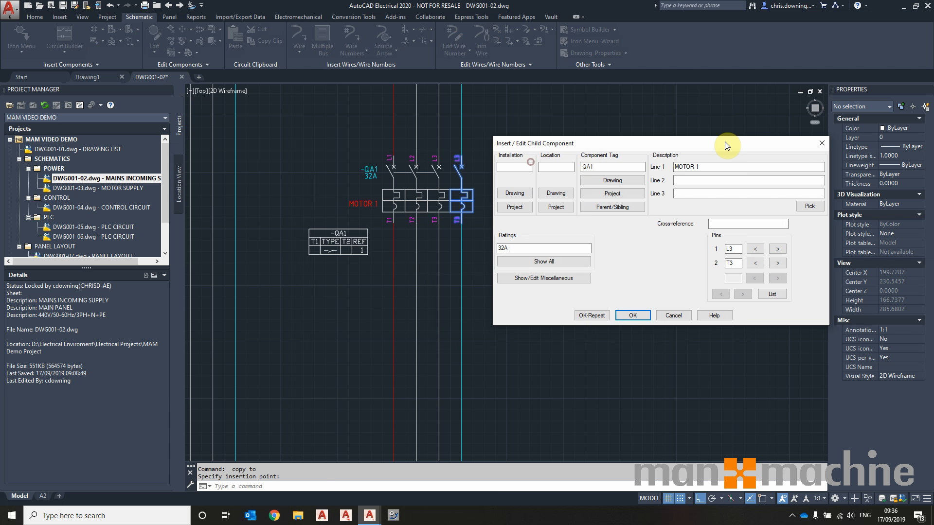
{"action": "left_click", "coordinate": [772, 295]}
{"action": "double_click", "coordinate": [506, 179]}
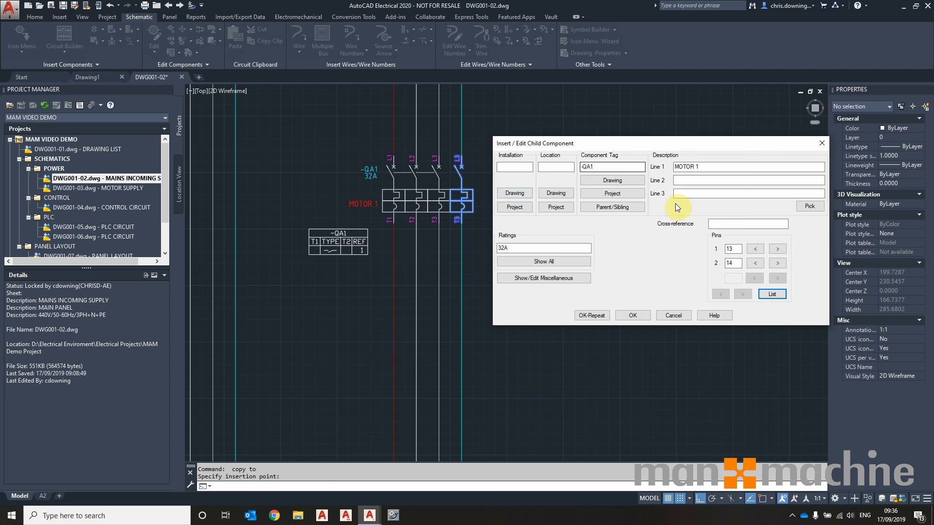
{"action": "left_click", "coordinate": [772, 294]}
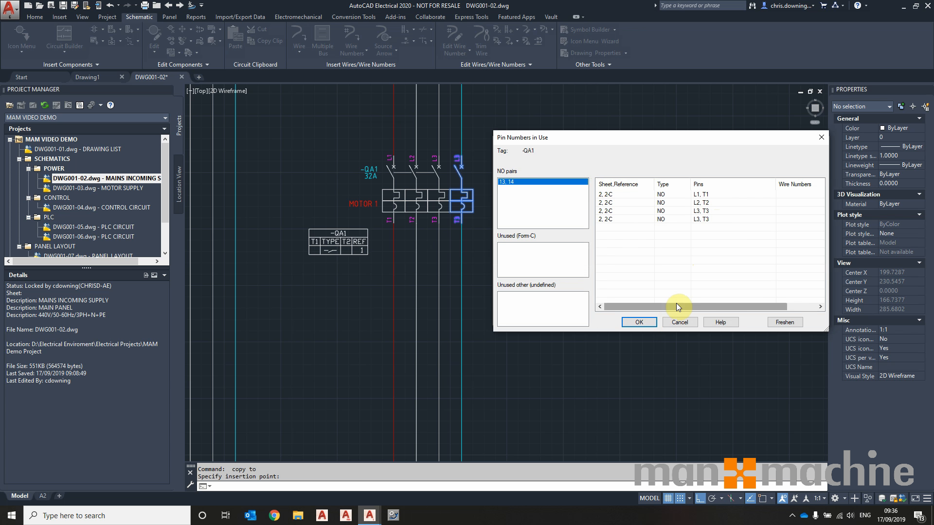
{"action": "left_click", "coordinate": [649, 323]}
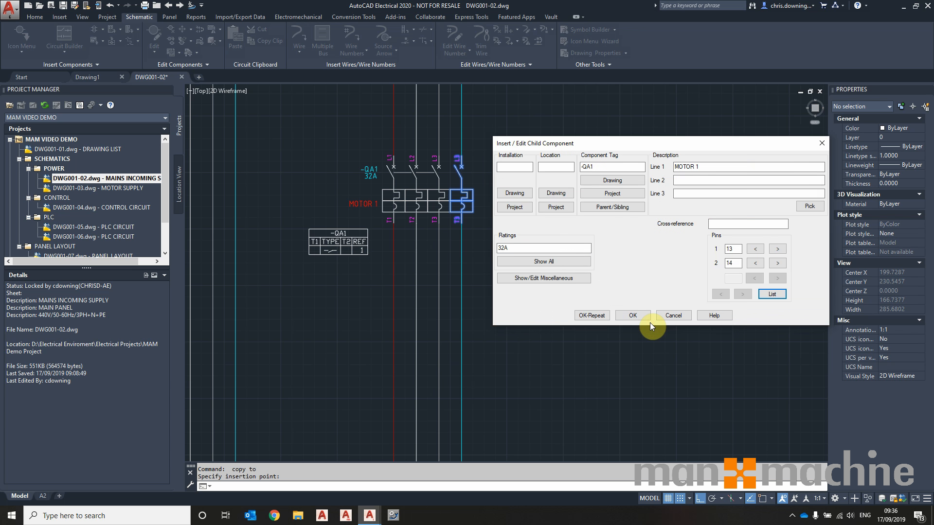
{"action": "left_click", "coordinate": [647, 316]}
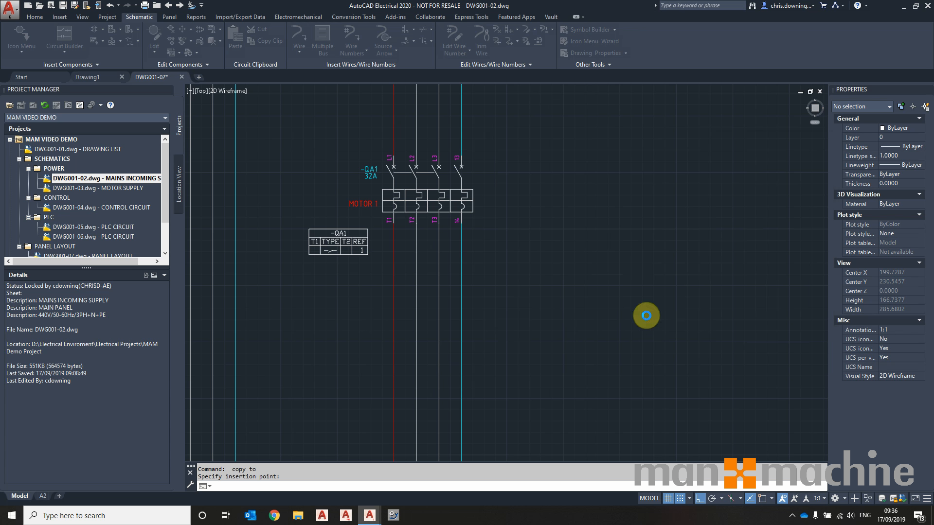
Link the breaker's third pole to the new fourth pole with a dashed link line
{"action": "scroll", "coordinate": [338, 268], "scroll_direction": "up", "scroll_amount": 2}
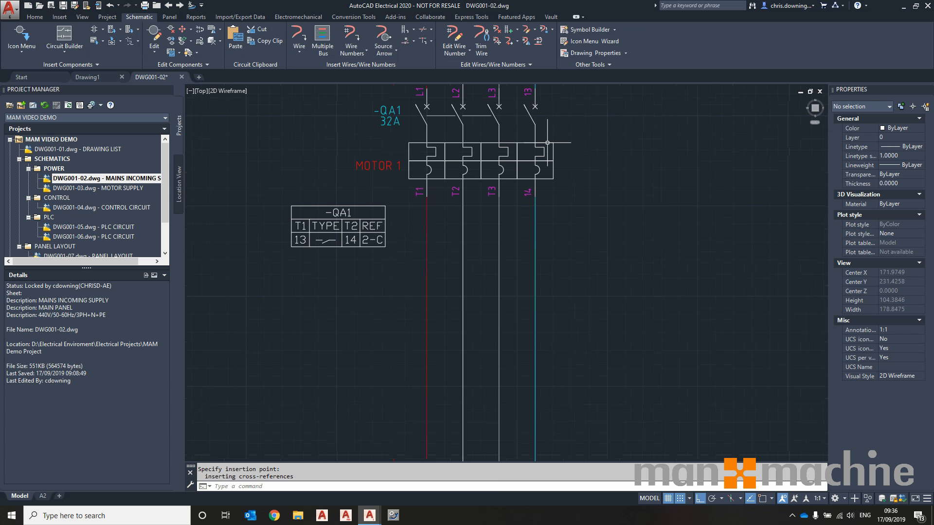
{"action": "middle_click_drag", "start_coordinate": [640, 200], "coordinate": [611, 226]}
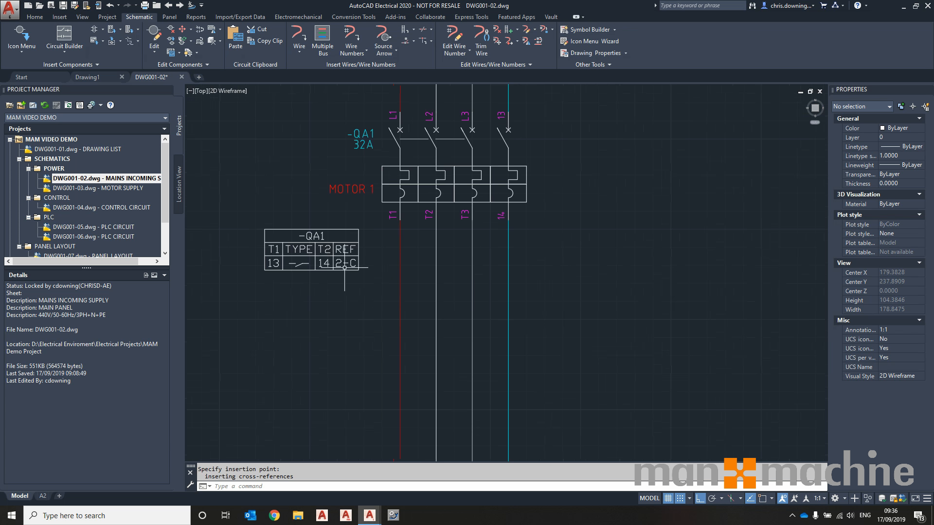
{"action": "scroll", "coordinate": [366, 268], "scroll_direction": "down", "scroll_amount": 2}
{"action": "scroll", "coordinate": [415, 163], "scroll_direction": "down", "scroll_amount": 1}
{"action": "middle_click_drag", "start_coordinate": [413, 188], "coordinate": [420, 253]}
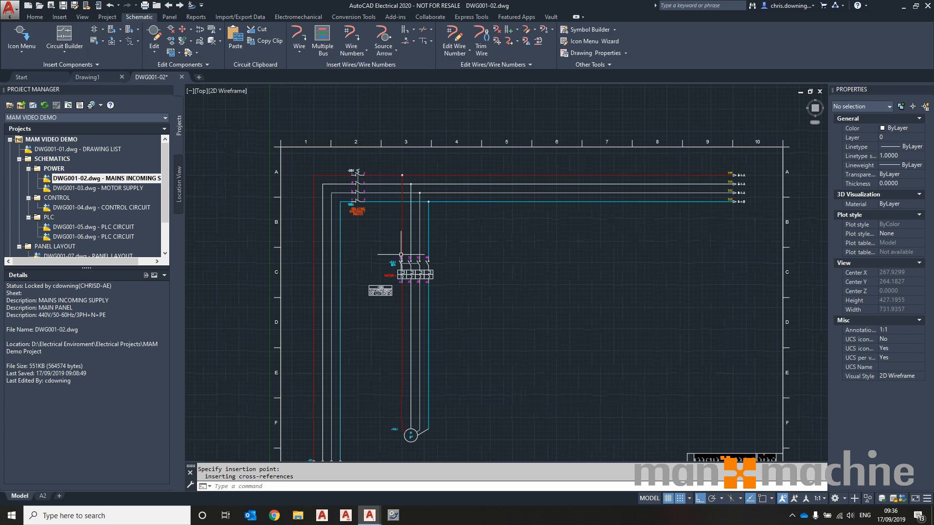
{"action": "scroll", "coordinate": [380, 266], "scroll_direction": "up", "scroll_amount": 2}
{"action": "middle_click_drag", "start_coordinate": [423, 285], "coordinate": [423, 271]}
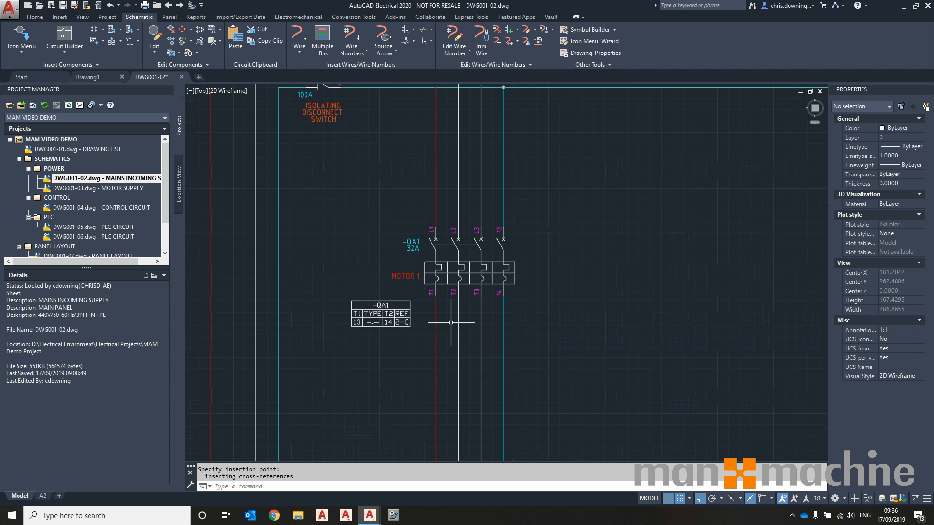
{"action": "left_click", "coordinate": [132, 42]}
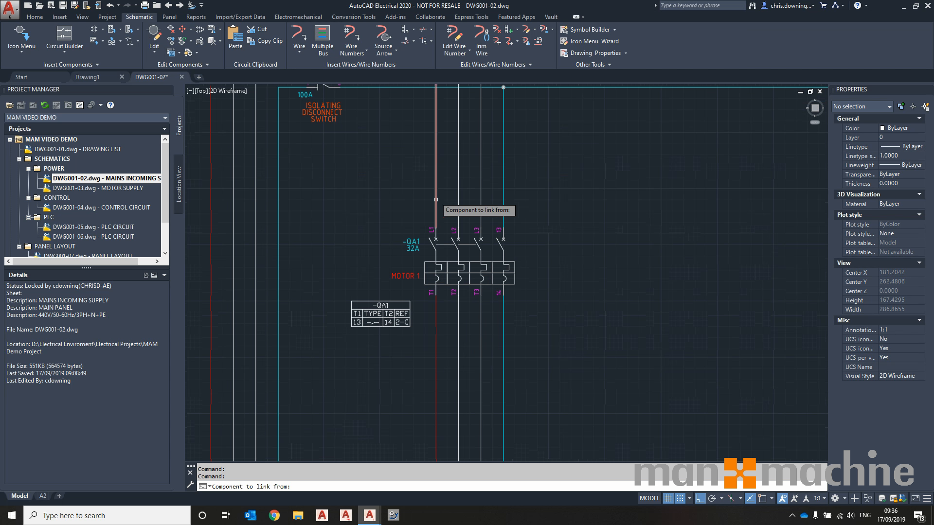
{"action": "left_click", "coordinate": [482, 266]}
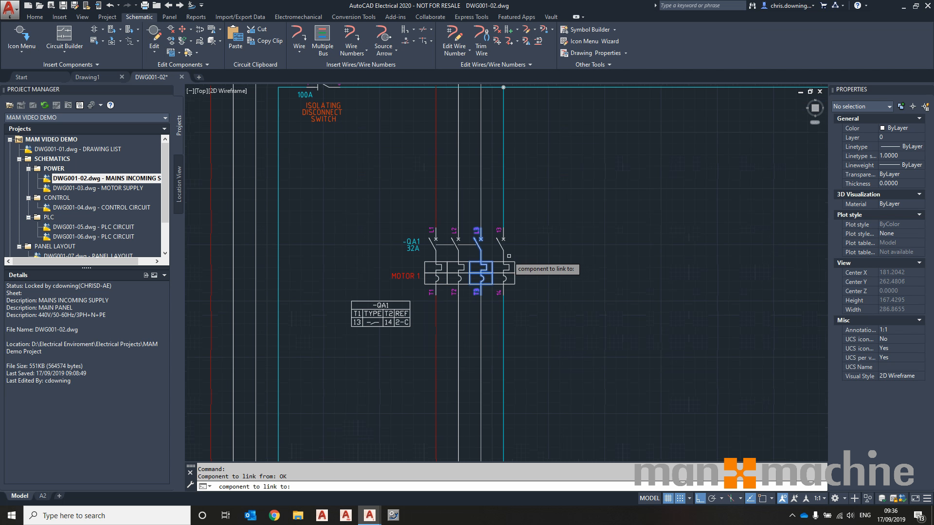
{"action": "left_click", "coordinate": [503, 261]}
{"action": "key", "text": "Return"}
Save the DWG001-02 drawing
{"action": "scroll", "coordinate": [503, 261], "scroll_direction": "down", "scroll_amount": 3}
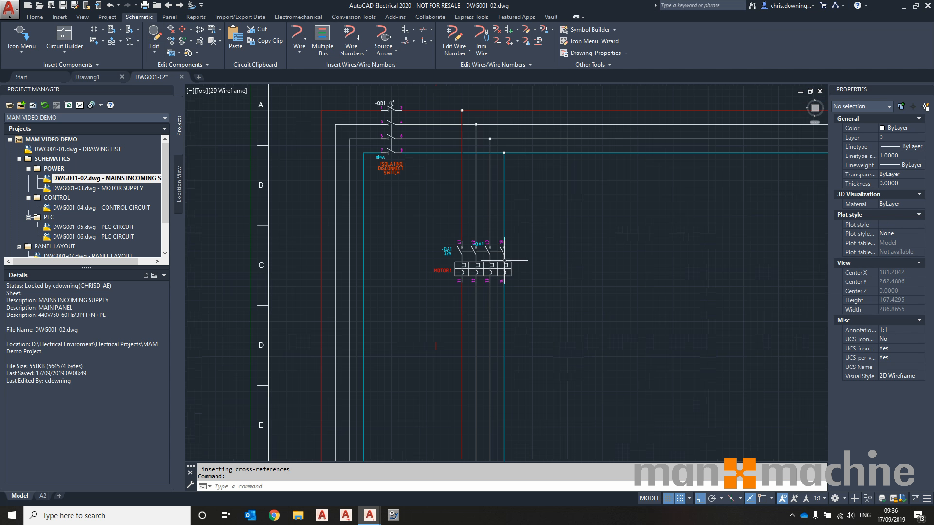
{"action": "scroll", "coordinate": [503, 258], "scroll_direction": "up", "scroll_amount": 2}
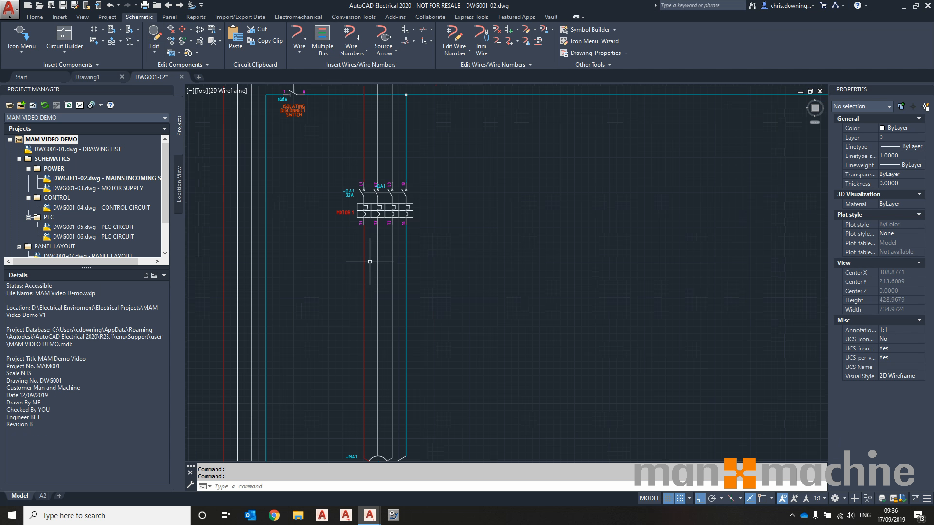
{"action": "scroll", "coordinate": [380, 261], "scroll_direction": "up", "scroll_amount": 2}
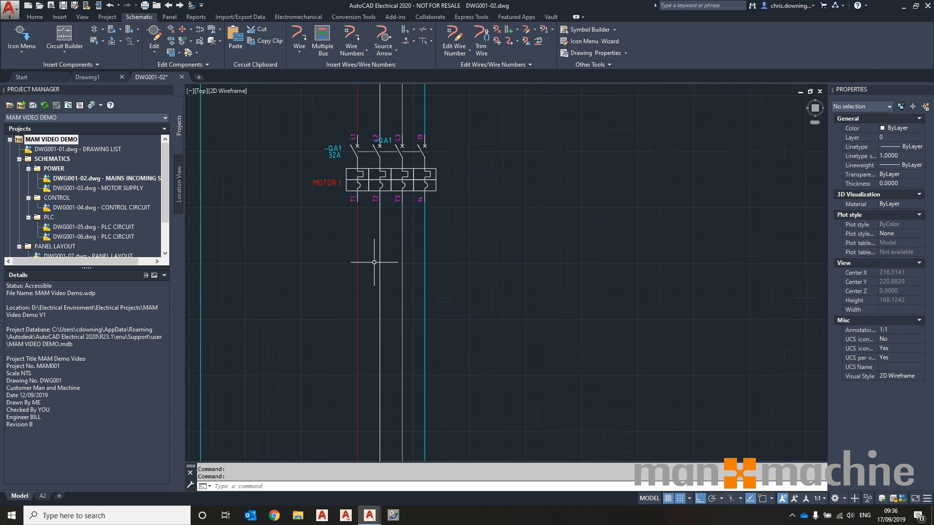
{"action": "scroll", "coordinate": [380, 261], "scroll_direction": "down", "scroll_amount": 4}
{"action": "key", "text": "ctrl+s"}
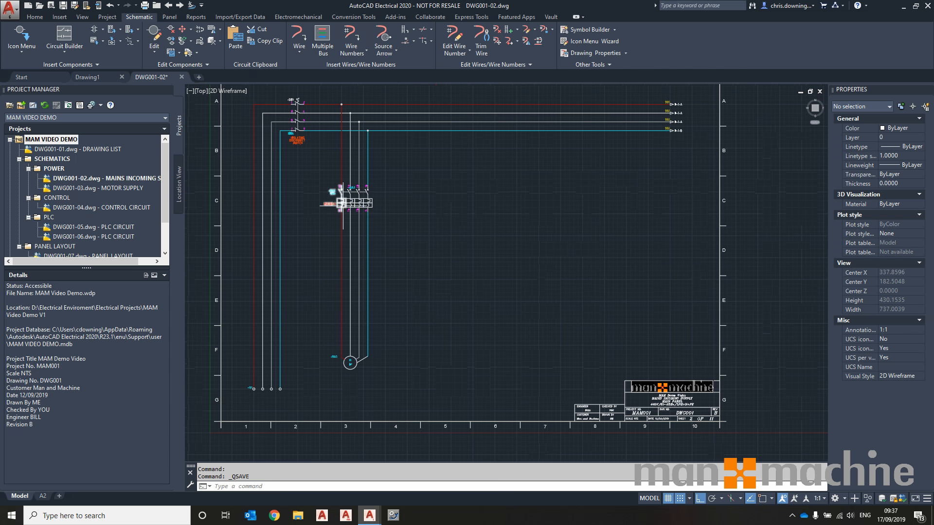
Hide the duplicate -QA1 tag attribute that overlaps the breaker's poles
{"action": "scroll", "coordinate": [389, 209], "scroll_direction": "up", "scroll_amount": 2}
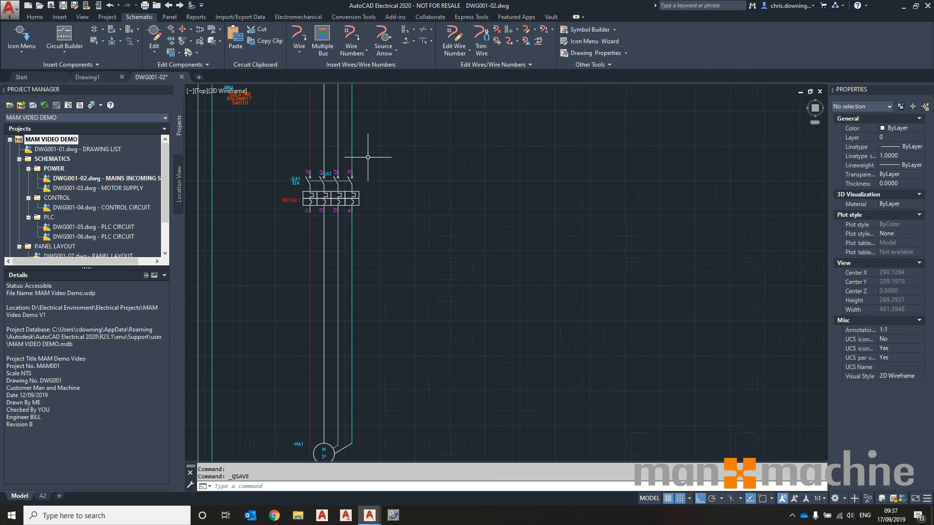
{"action": "left_click", "coordinate": [199, 55]}
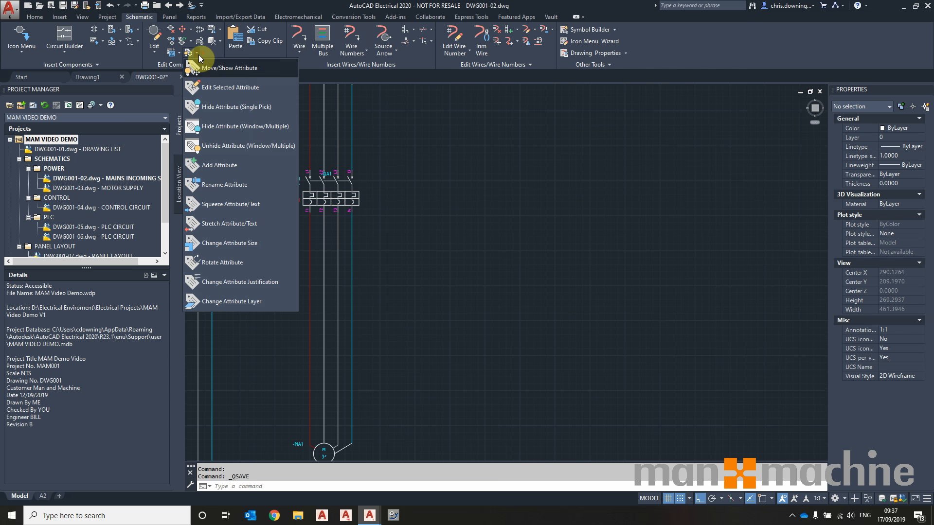
{"action": "left_click", "coordinate": [209, 92]}
{"action": "scroll", "coordinate": [333, 163], "scroll_direction": "up", "scroll_amount": 2}
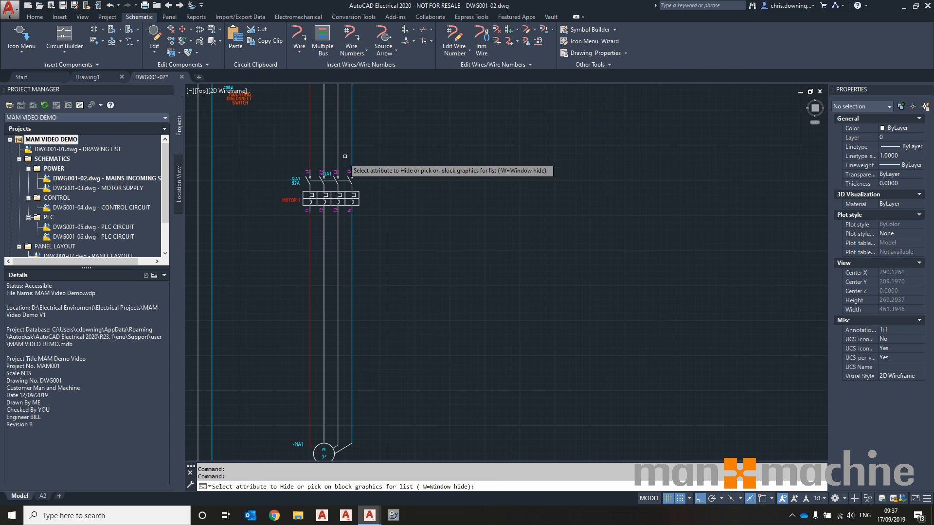
{"action": "left_click", "coordinate": [324, 187]}
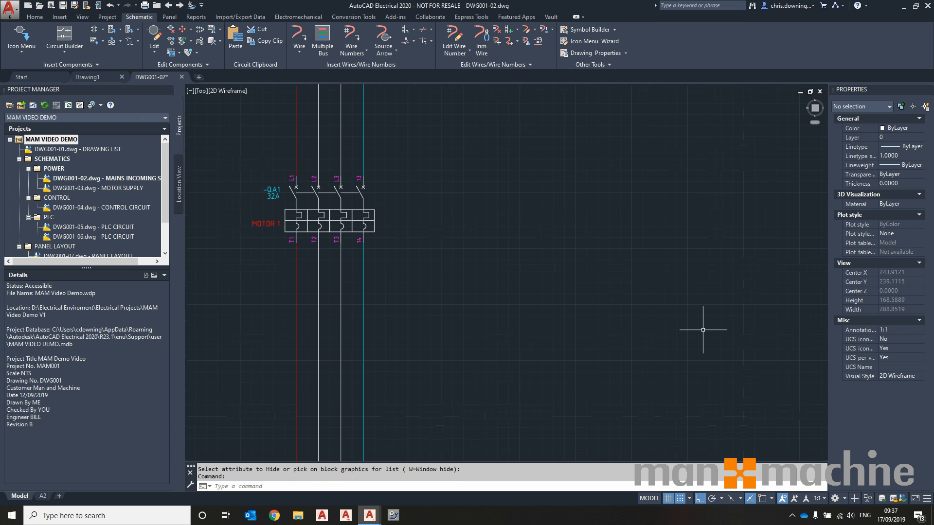
Open mam_iec-60617_menu.dat in the Icon Menu Wizard and go to the Breakers/Disconnects submenu
{"action": "left_click", "coordinate": [612, 42]}
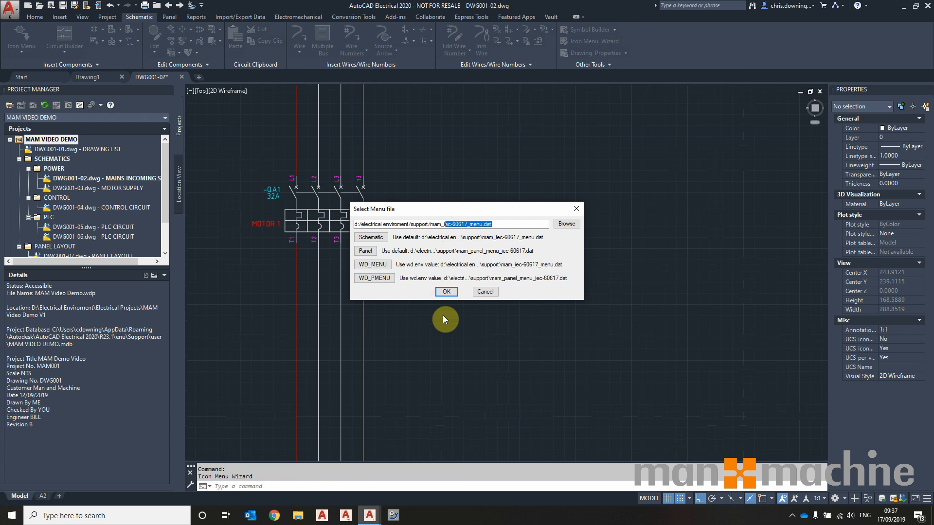
{"action": "left_click", "coordinate": [445, 291]}
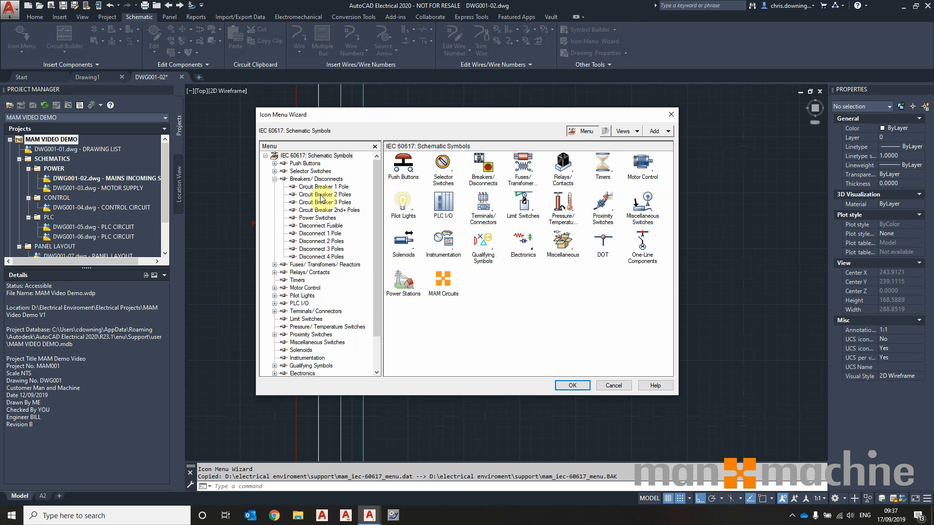
{"action": "left_click", "coordinate": [323, 181]}
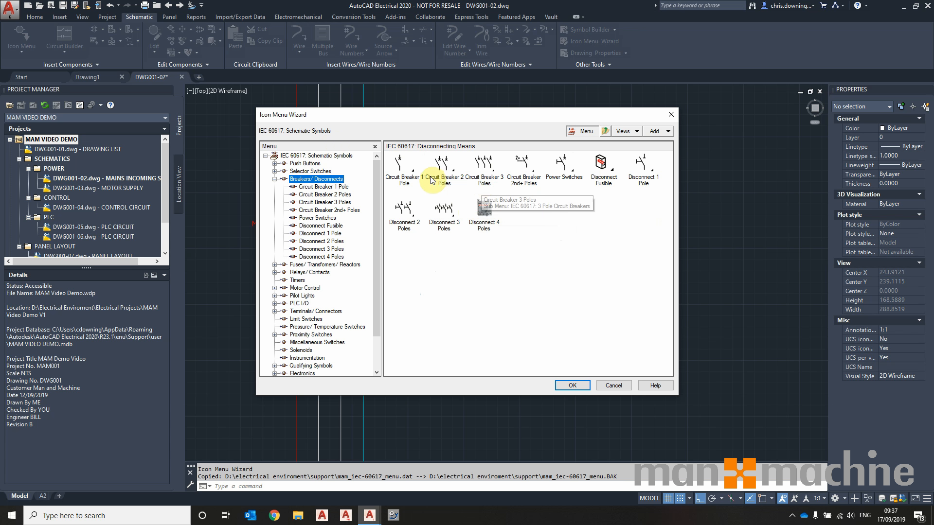
Create a submenu named and titled Circuit Breaker 4 Poles with the 4 Pole Disconnect image, replacing the existing image file
{"action": "right_click", "coordinate": [529, 196]}
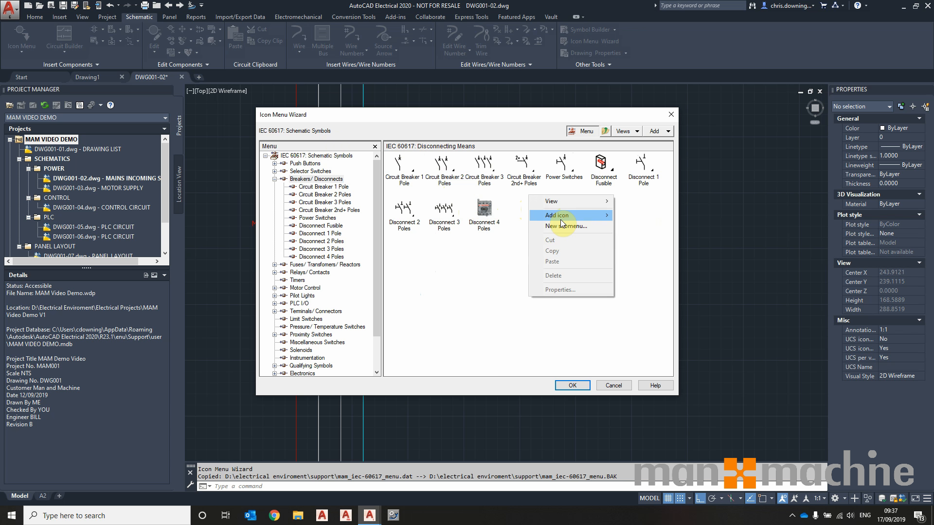
{"action": "left_click", "coordinate": [564, 226]}
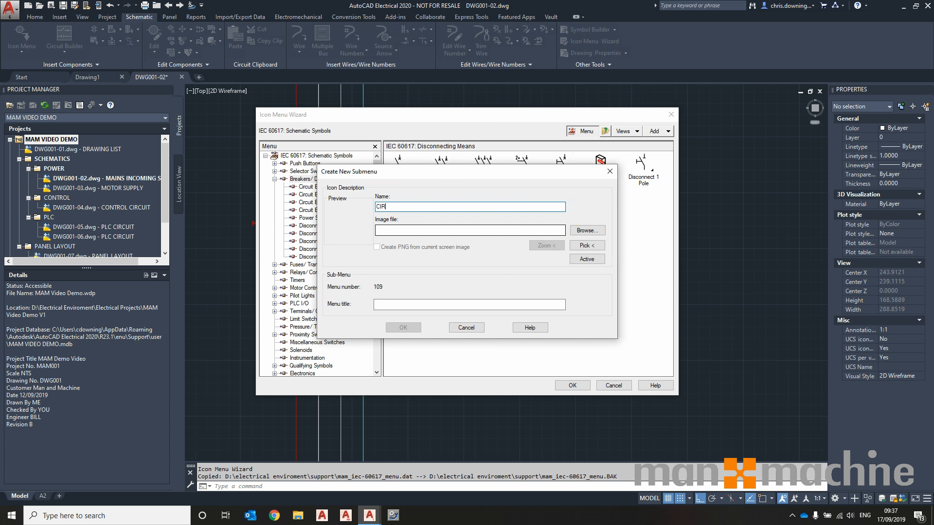
{"action": "left_click_drag", "start_coordinate": [574, 168], "coordinate": [586, 227]}
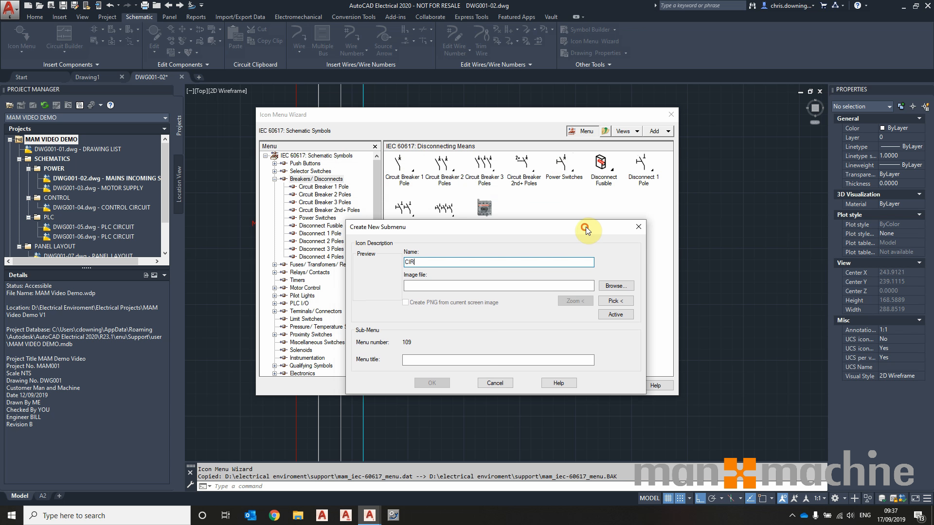
{"action": "type", "text": "Circuit Breaker 4 Poles"}
{"action": "left_click", "coordinate": [615, 286]}
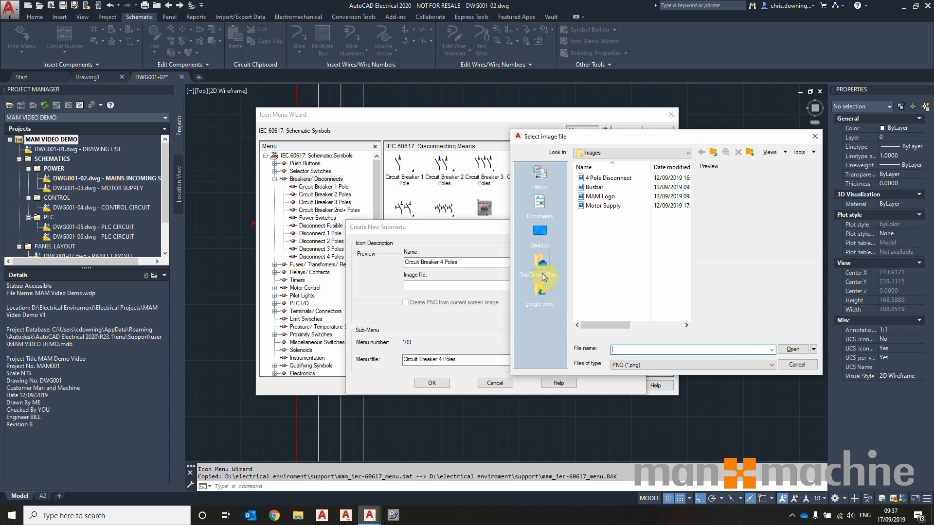
{"action": "left_click", "coordinate": [614, 177]}
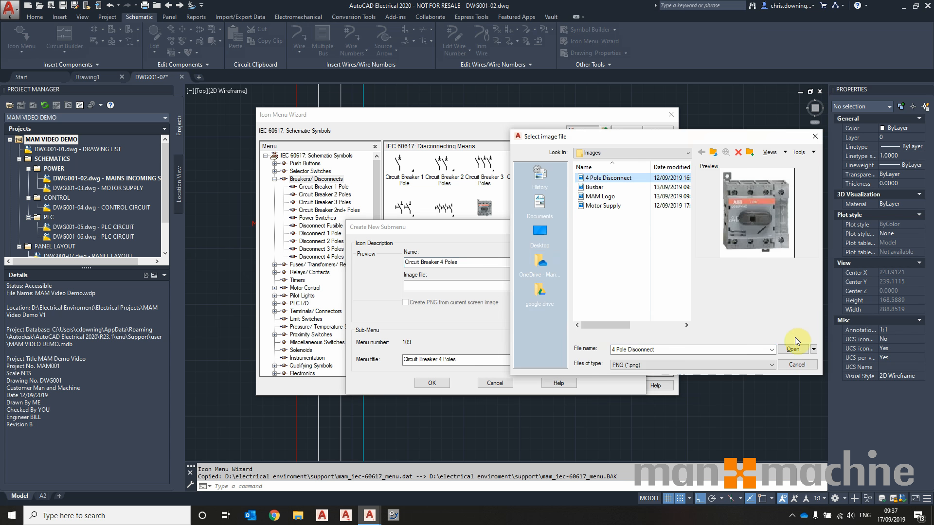
{"action": "left_click", "coordinate": [801, 355]}
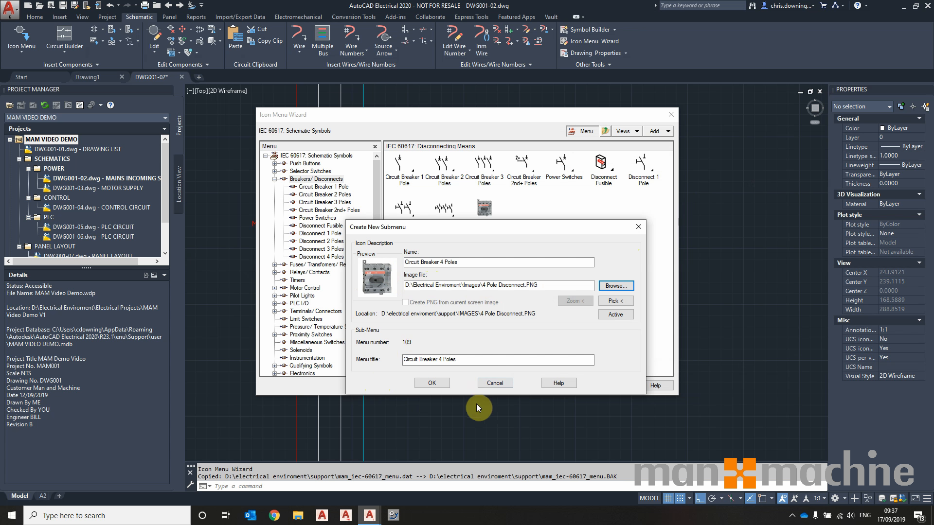
{"action": "left_click", "coordinate": [443, 384]}
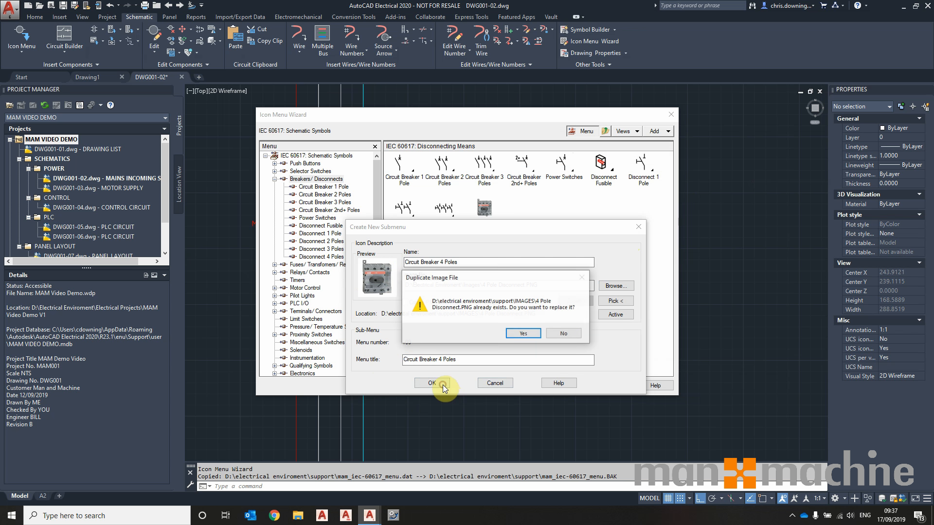
{"action": "left_click", "coordinate": [521, 333]}
Move the Circuit Breaker 4 Poles icon so it directly follows Circuit Breaker 3 Poles
{"action": "left_click_drag", "start_coordinate": [529, 224], "coordinate": [512, 171]}
{"action": "left_click", "coordinate": [593, 253]}
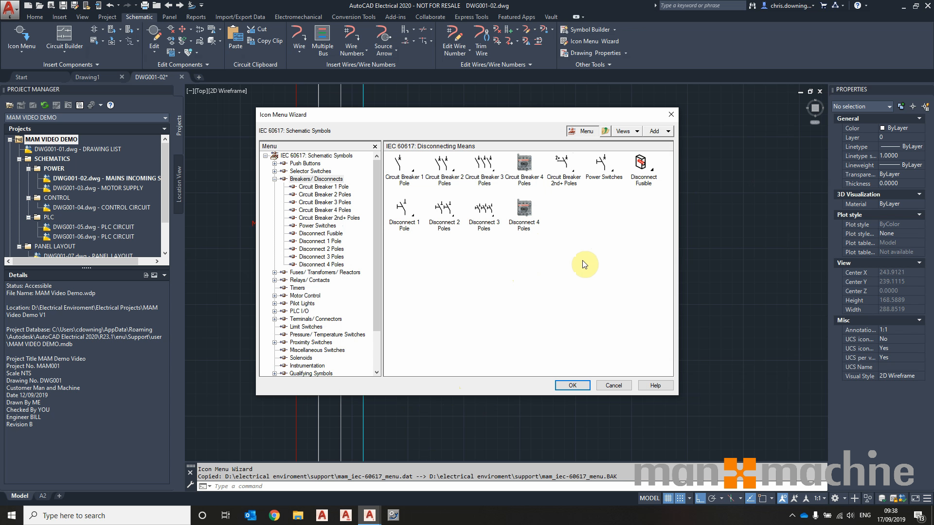
In the Circuit Breaker 4 Poles submenu, start a new circuit named 4 Pole Circuit Breaker (32A) with the 4 Pole Disconnect image
{"action": "double_click", "coordinate": [528, 166]}
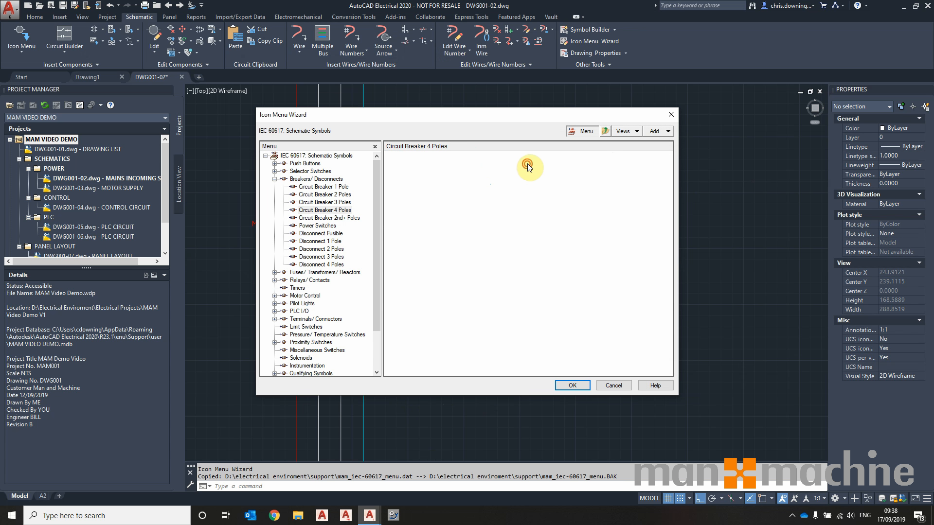
{"action": "left_click", "coordinate": [659, 132]}
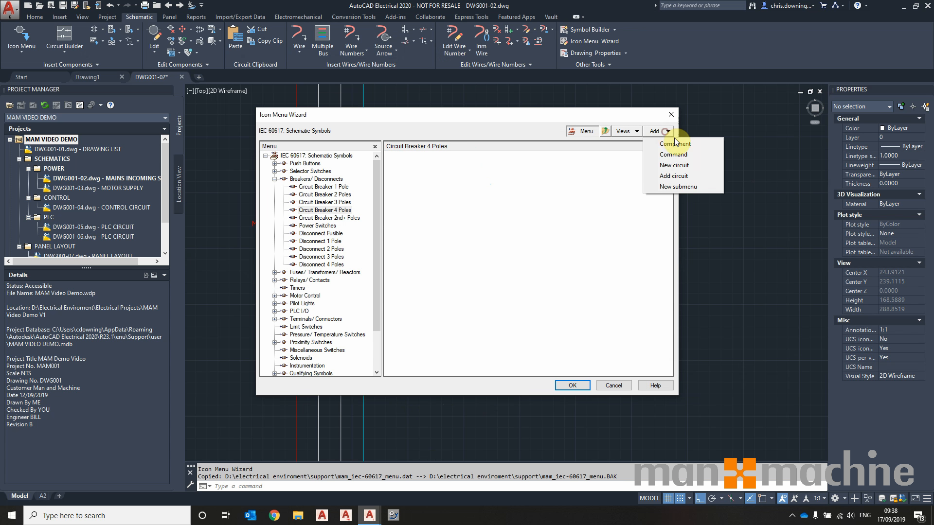
{"action": "left_click", "coordinate": [685, 167]}
{"action": "type", "text": "4 Pole Circuit Breaker (32A"}
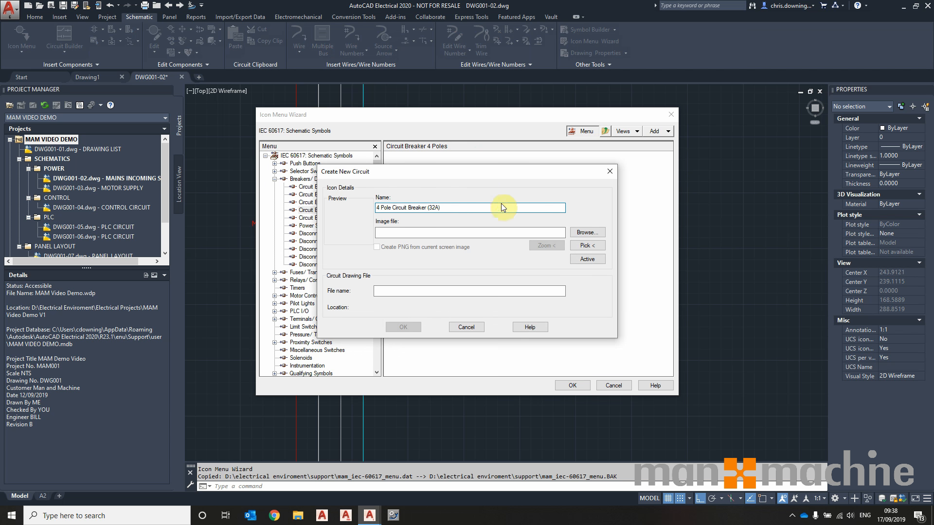
{"action": "left_click", "coordinate": [597, 237]}
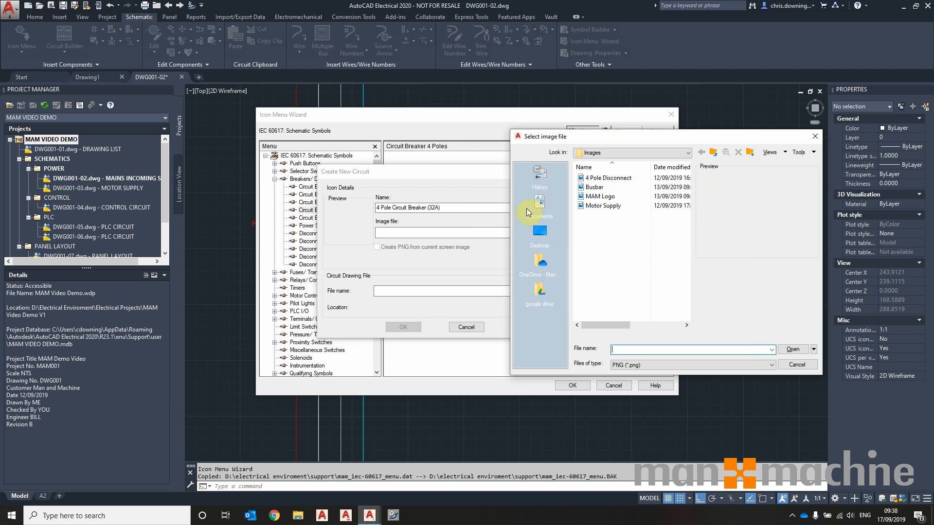
{"action": "left_click", "coordinate": [606, 178]}
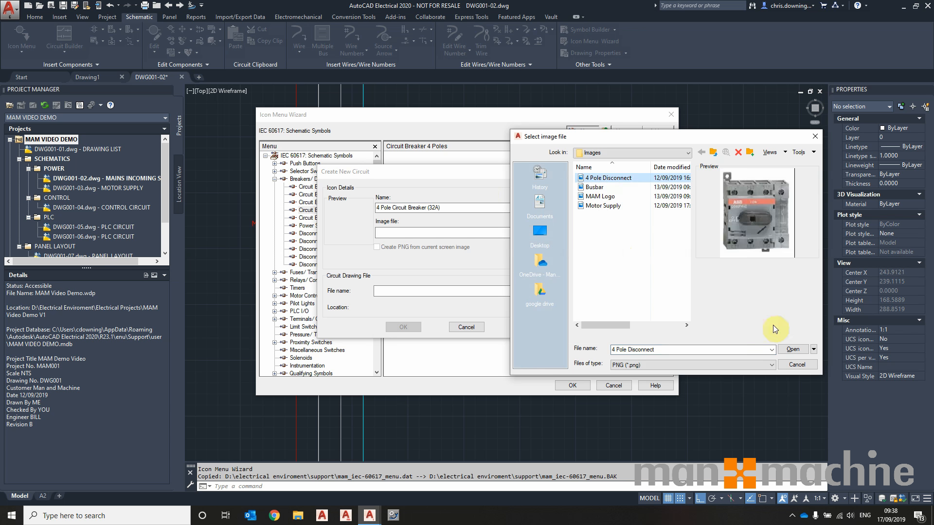
{"action": "left_click", "coordinate": [805, 350]}
Set the circuit drawing file name to 4 Pole Circuit Breaker (32A) and accept the new circuit definition
{"action": "left_click", "coordinate": [461, 208]}
{"action": "key", "text": "ctrl+a"}
{"action": "key", "text": "ctrl+c"}
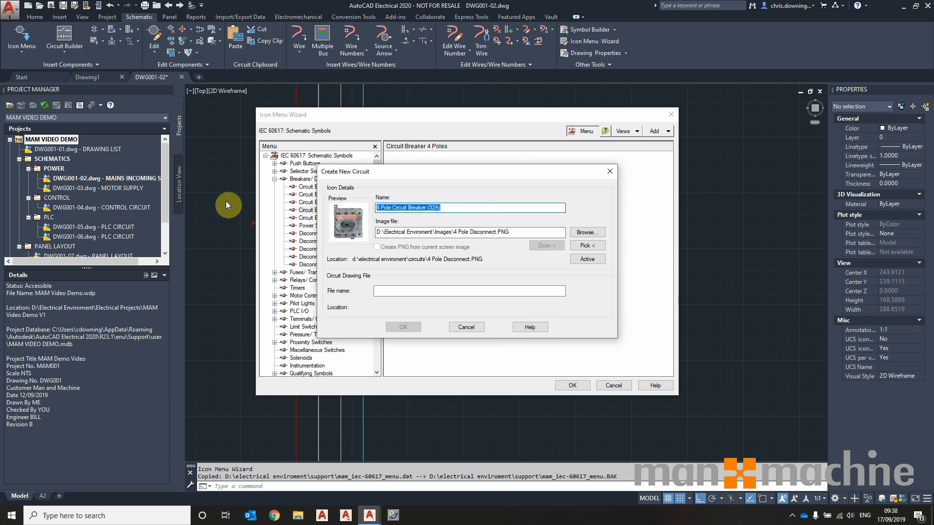
{"action": "left_click", "coordinate": [456, 294]}
{"action": "key", "text": "ctrl+v"}
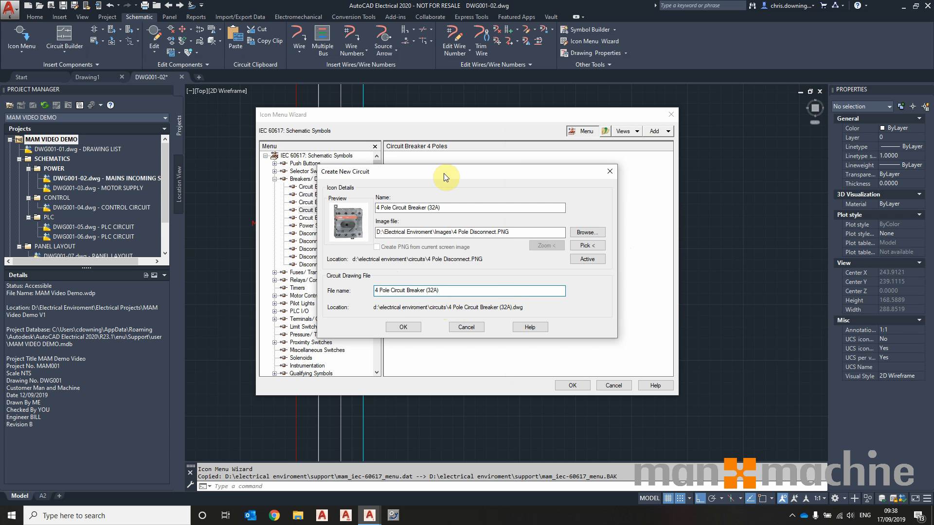
{"action": "left_click", "coordinate": [404, 327]}
{"action": "left_click", "coordinate": [493, 277]}
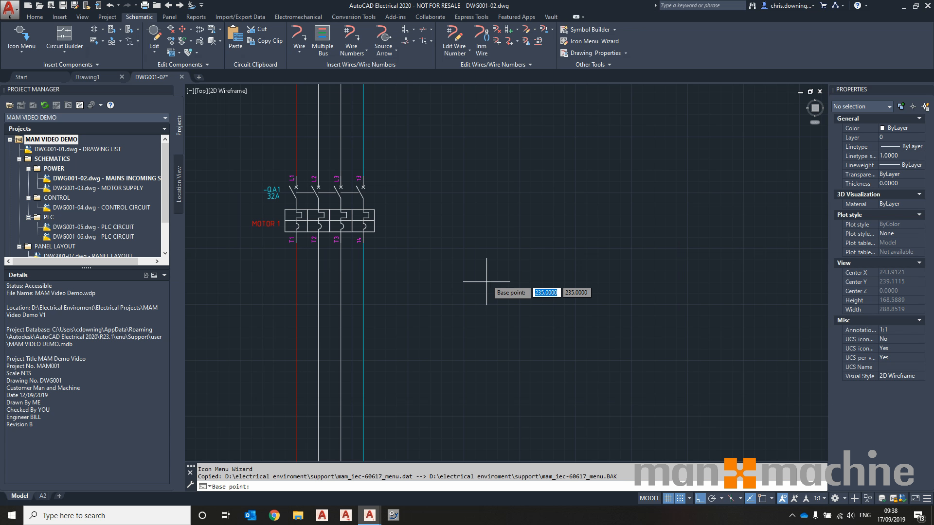
Capture the whole -QA1 breaker as the circuit, with its base point on the L1 pole, and save the icon menu
{"action": "scroll", "coordinate": [341, 200], "scroll_direction": "up", "scroll_amount": 4}
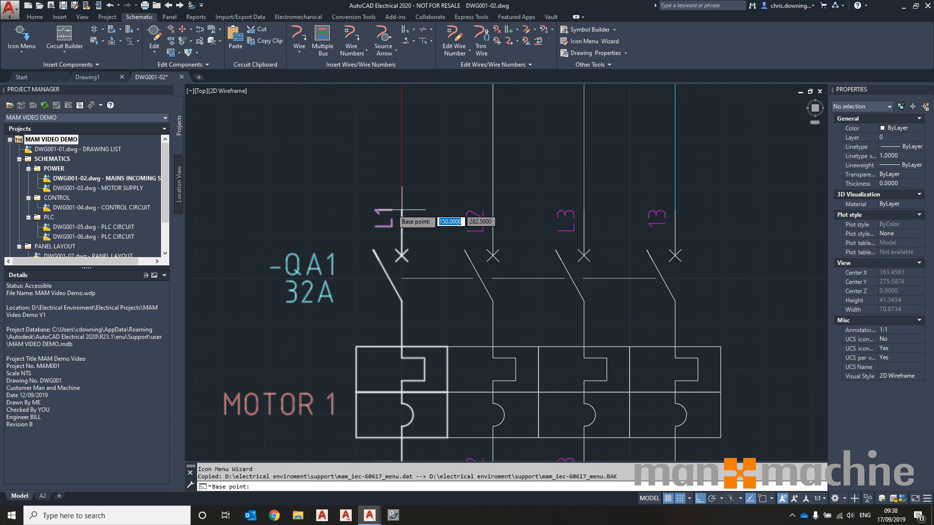
{"action": "left_click", "coordinate": [360, 204]}
{"action": "scroll", "coordinate": [340, 195], "scroll_direction": "down", "scroll_amount": 4}
{"action": "left_click", "coordinate": [328, 193]}
{"action": "left_click", "coordinate": [485, 291]}
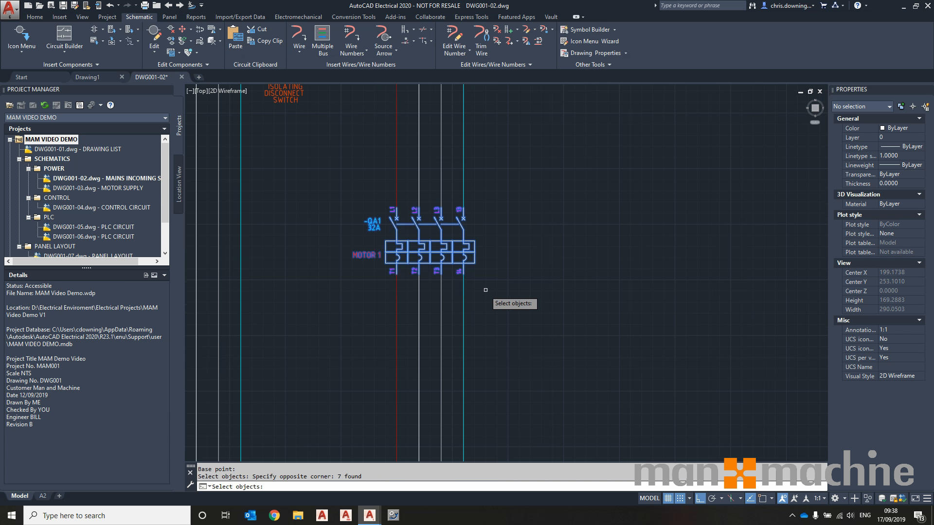
{"action": "key", "text": "Return"}
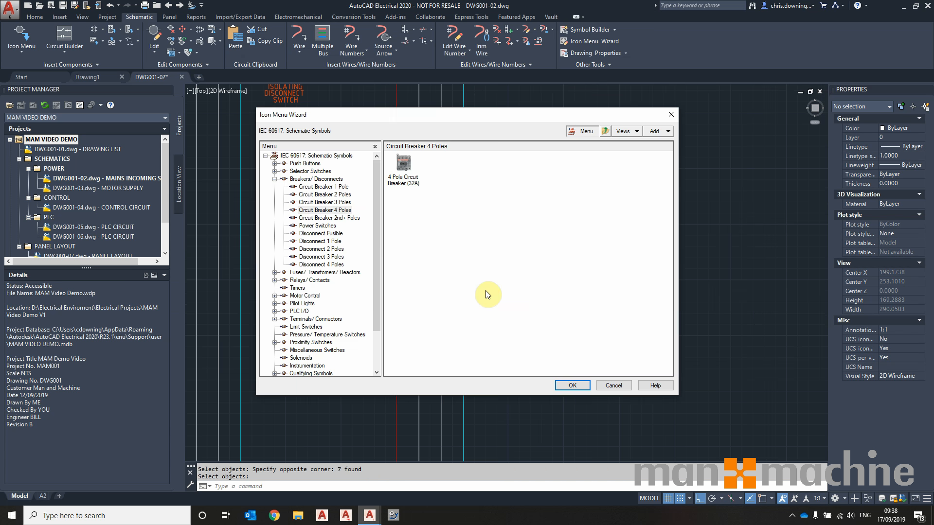
{"action": "left_click", "coordinate": [573, 386]}
Draw a four-wire bus from the horizontal supply bus down to motor level in column 5, starting at another bus
{"action": "scroll", "coordinate": [522, 240], "scroll_direction": "down", "scroll_amount": 6}
{"action": "scroll", "coordinate": [552, 274], "scroll_direction": "up", "scroll_amount": 3}
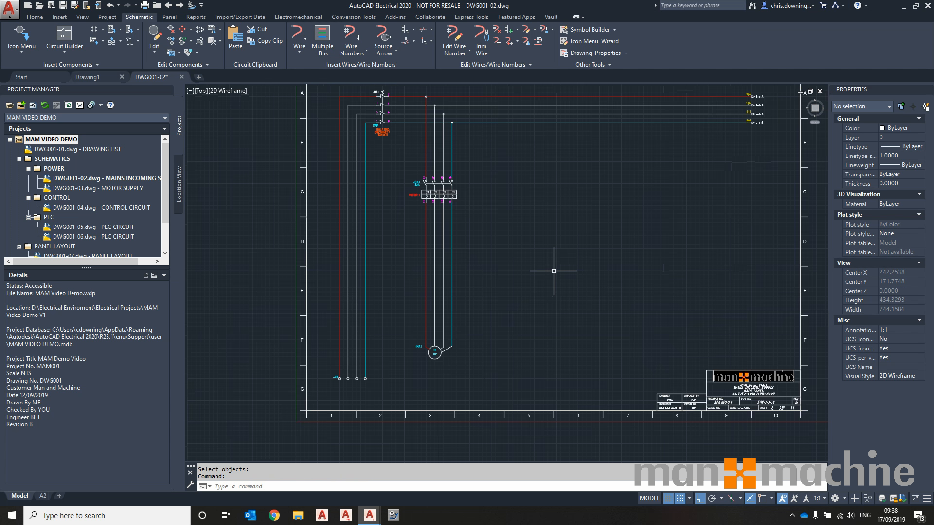
{"action": "middle_click_drag", "start_coordinate": [554, 271], "coordinate": [534, 299]}
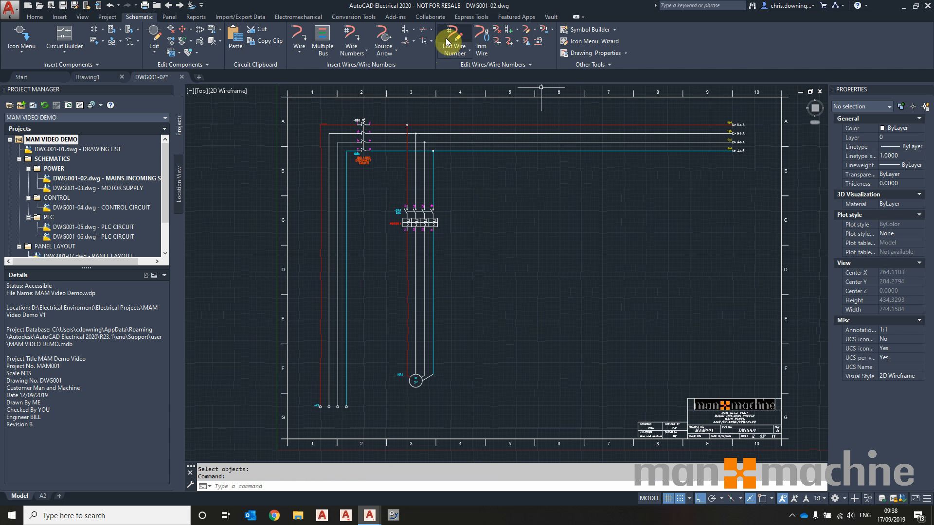
{"action": "left_click", "coordinate": [331, 38]}
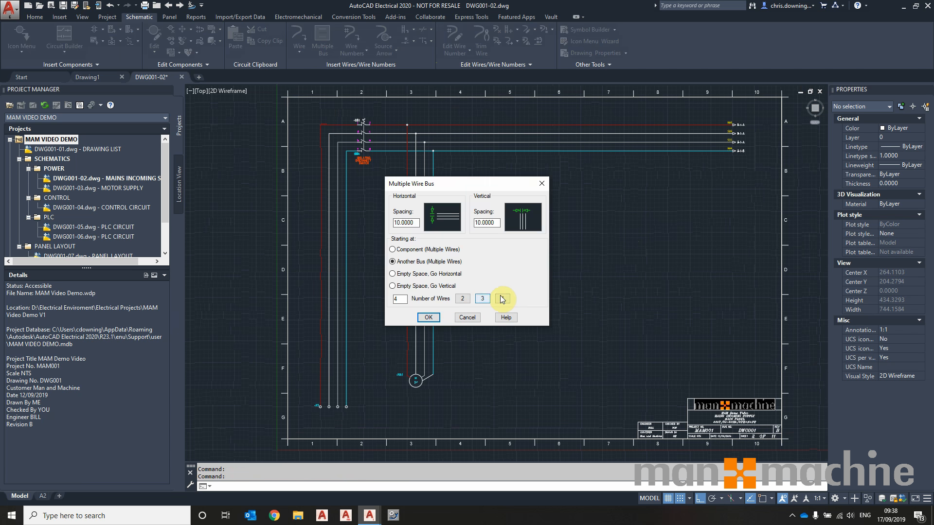
{"action": "left_click", "coordinate": [434, 317]}
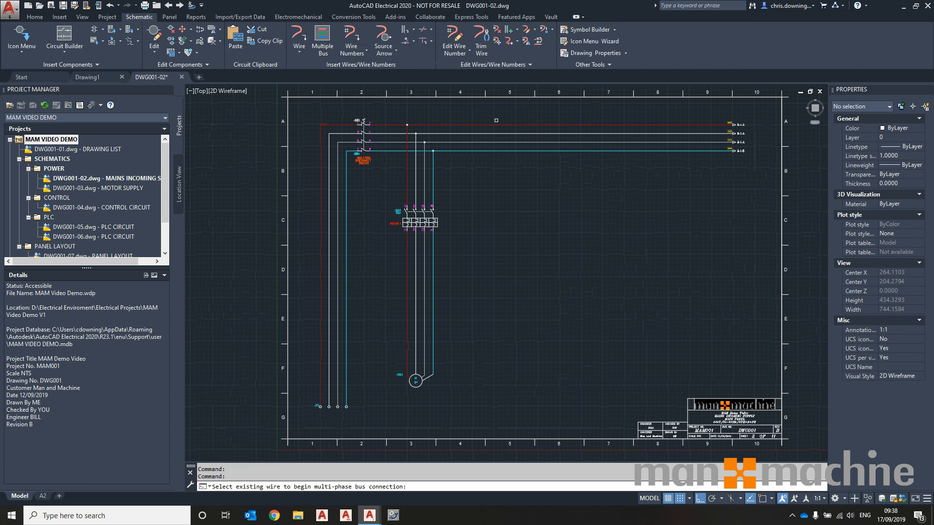
{"action": "left_click", "coordinate": [488, 125]}
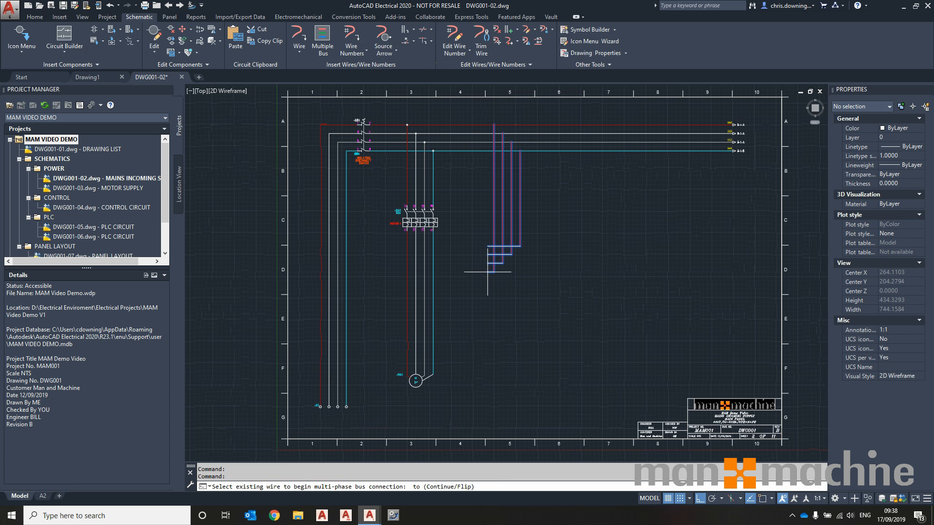
{"action": "left_click", "coordinate": [507, 374]}
Copy motor -MA1 onto the lower end of the new four-wire bus with Ortho off, accepting the component details
{"action": "left_click", "coordinate": [411, 384]}
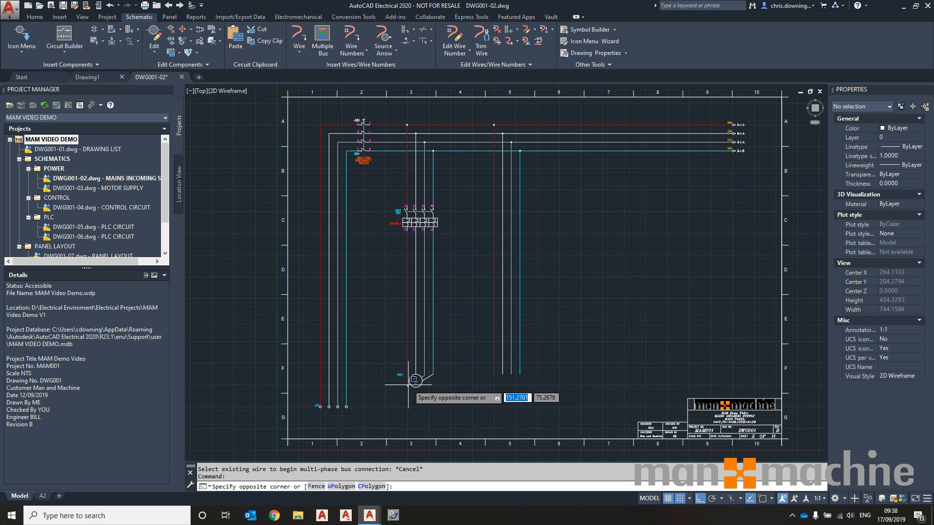
{"action": "key", "text": "Escape"}
{"action": "right_click", "coordinate": [411, 384]}
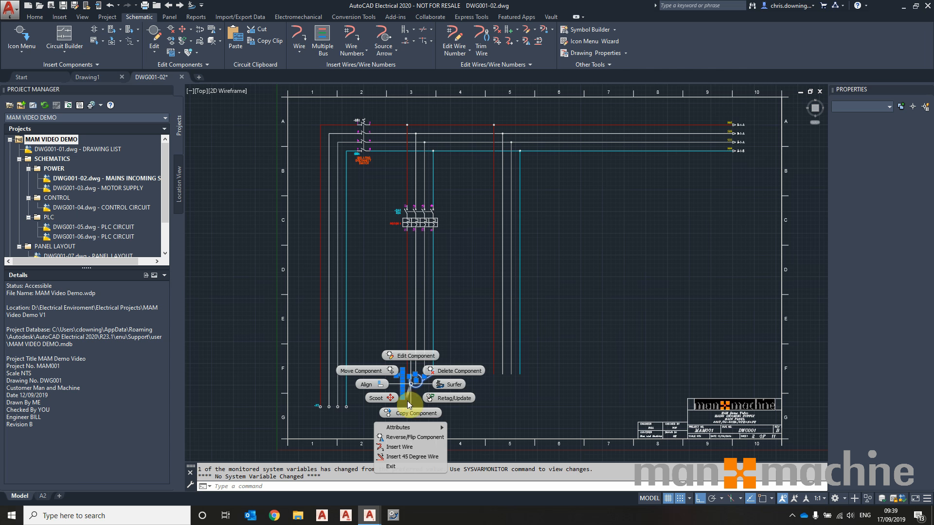
{"action": "left_click", "coordinate": [409, 414]}
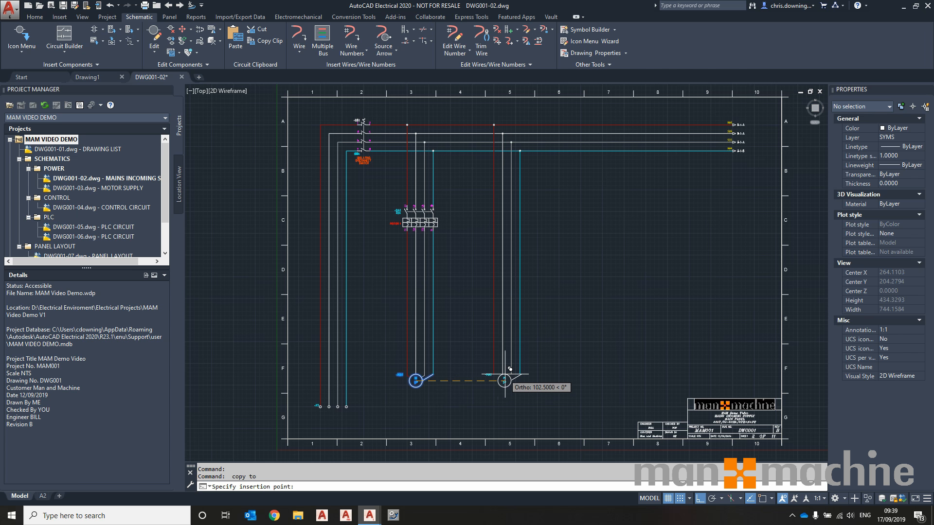
{"action": "key", "text": "F8"}
{"action": "scroll", "coordinate": [508, 375], "scroll_direction": "up", "scroll_amount": 6}
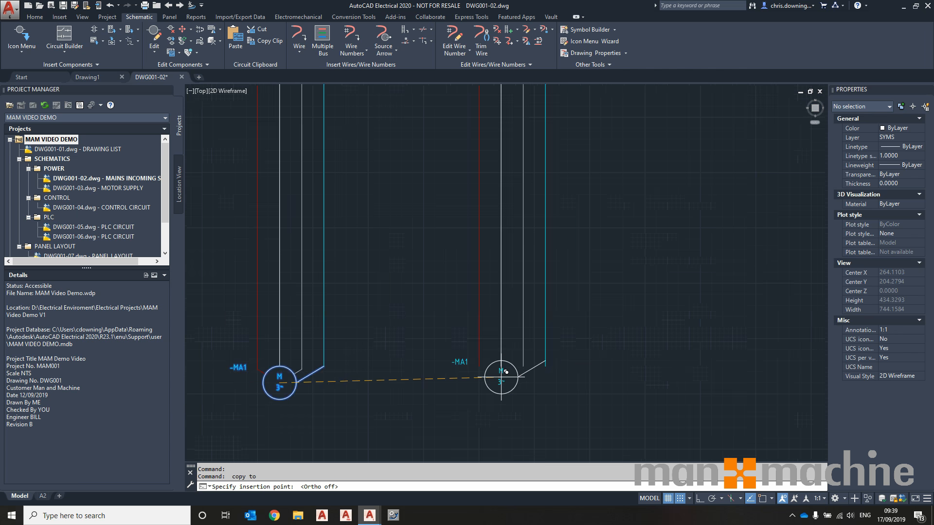
{"action": "left_click", "coordinate": [505, 353]}
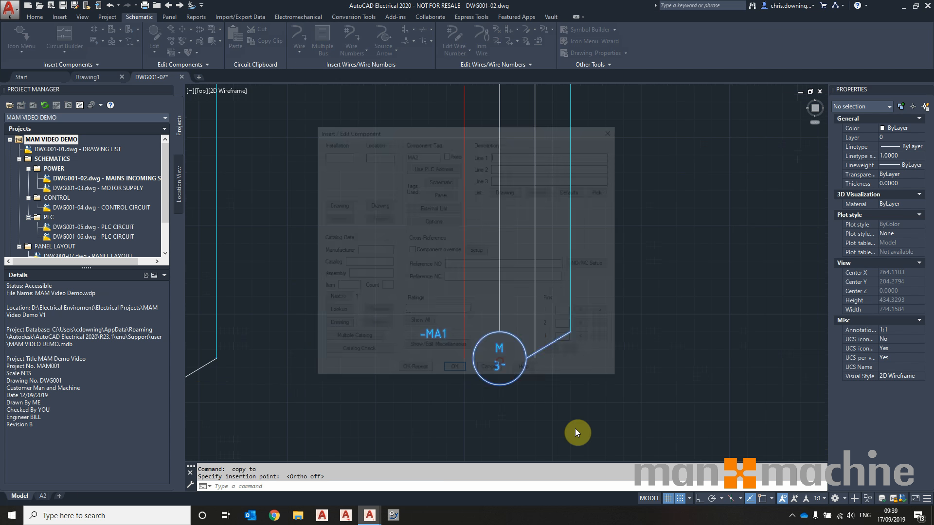
{"action": "left_click", "coordinate": [449, 375]}
{"action": "scroll", "coordinate": [523, 327], "scroll_direction": "down", "scroll_amount": 2}
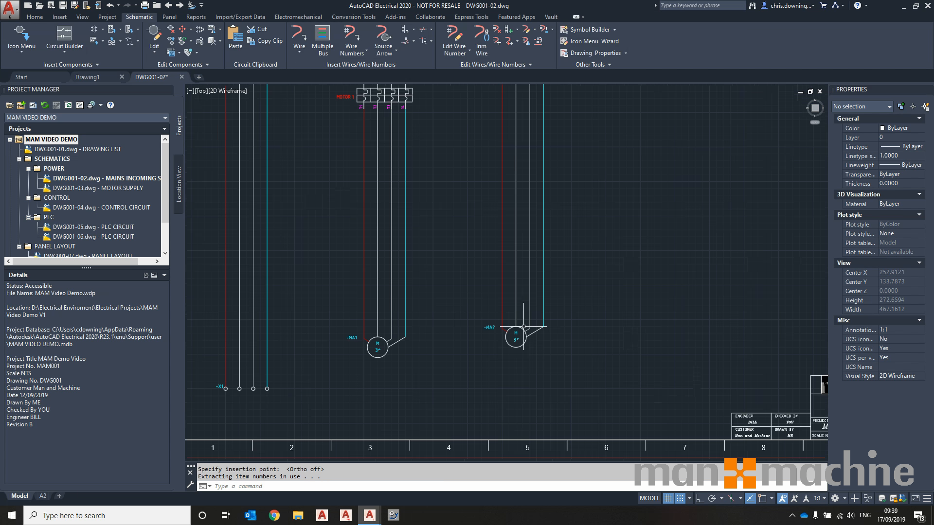
Align the copied motor horizontally with motor -MA1
{"action": "left_click", "coordinate": [191, 30]}
{"action": "left_click", "coordinate": [201, 63]}
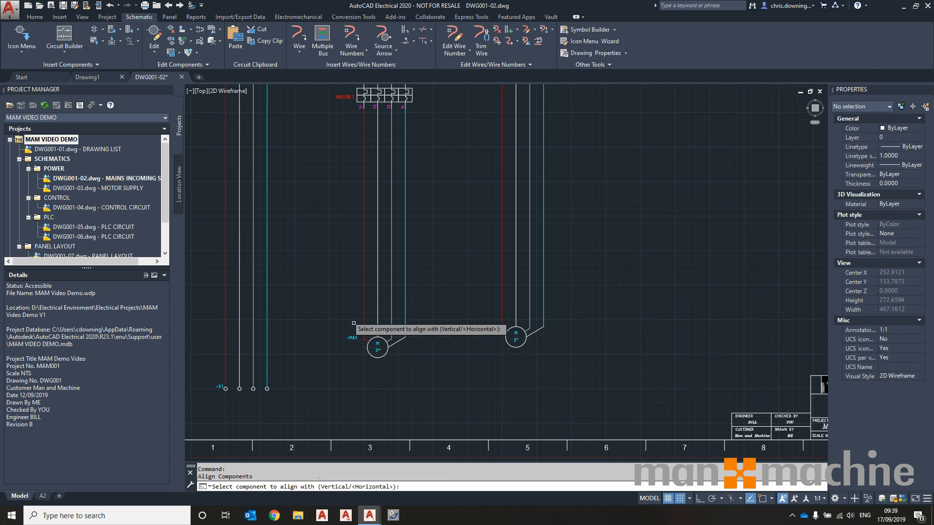
{"action": "left_click", "coordinate": [370, 350]}
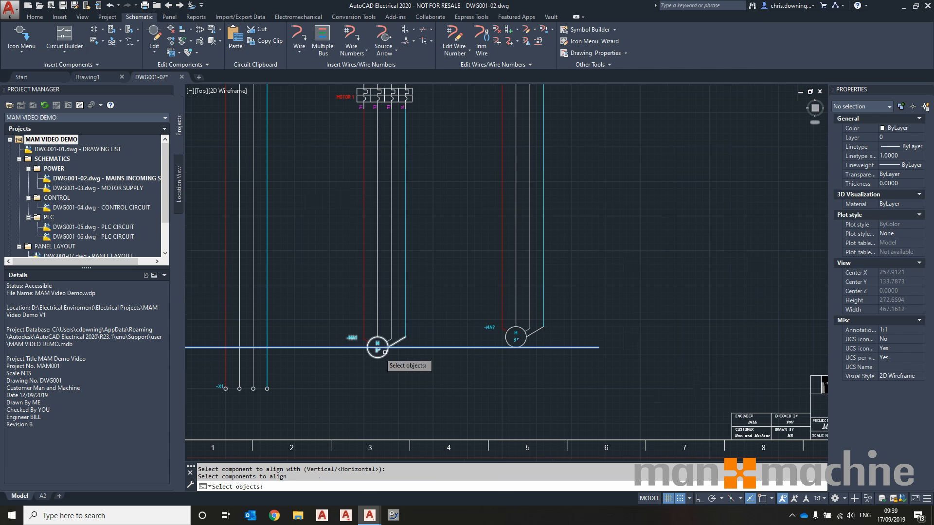
{"action": "left_click", "coordinate": [504, 338]}
{"action": "key", "text": "Return"}
{"action": "middle_click_drag", "start_coordinate": [565, 376], "coordinate": [553, 382]}
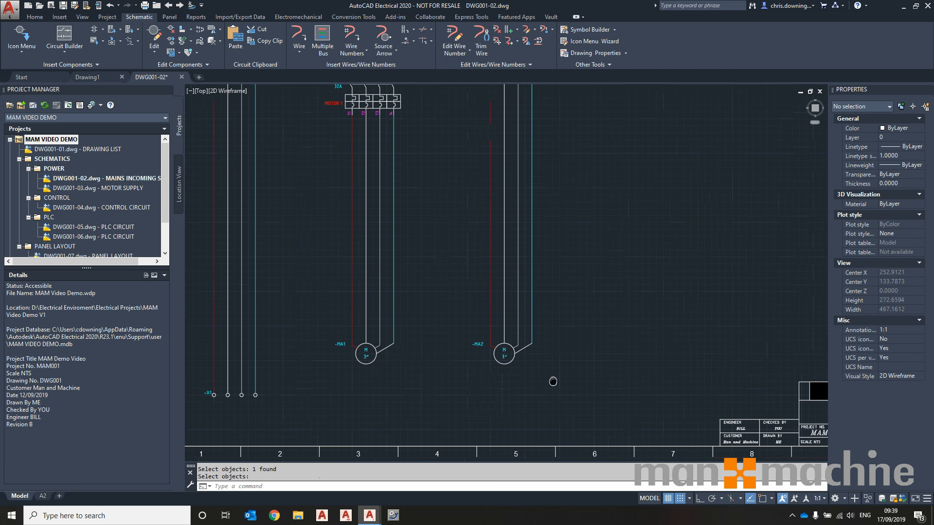
Insert the 4 Pole Circuit Breaker (32A) circuit from the Circuit Breaker 4 Poles submenu at scale 1.000 onto the second motor's wires
{"action": "scroll", "coordinate": [529, 399], "scroll_direction": "down", "scroll_amount": 4}
{"action": "left_click", "coordinate": [33, 28]}
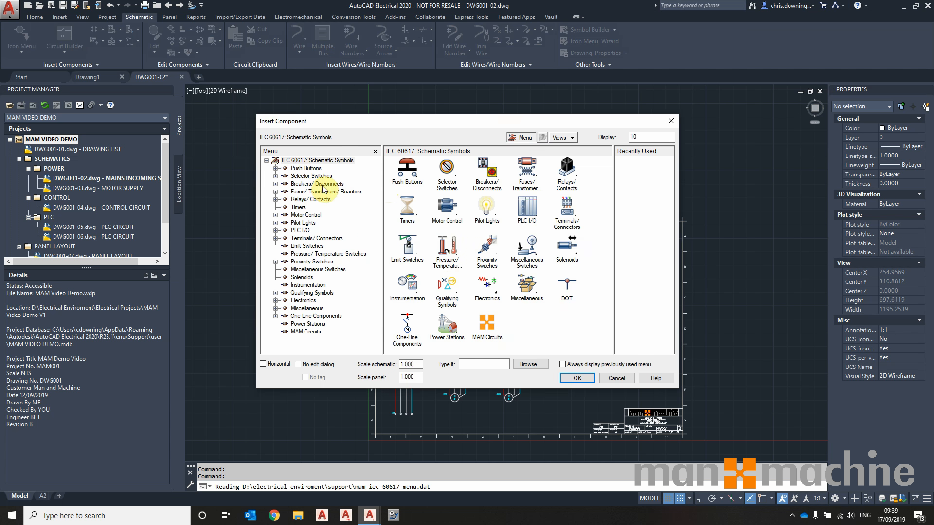
{"action": "double_click", "coordinate": [306, 185]}
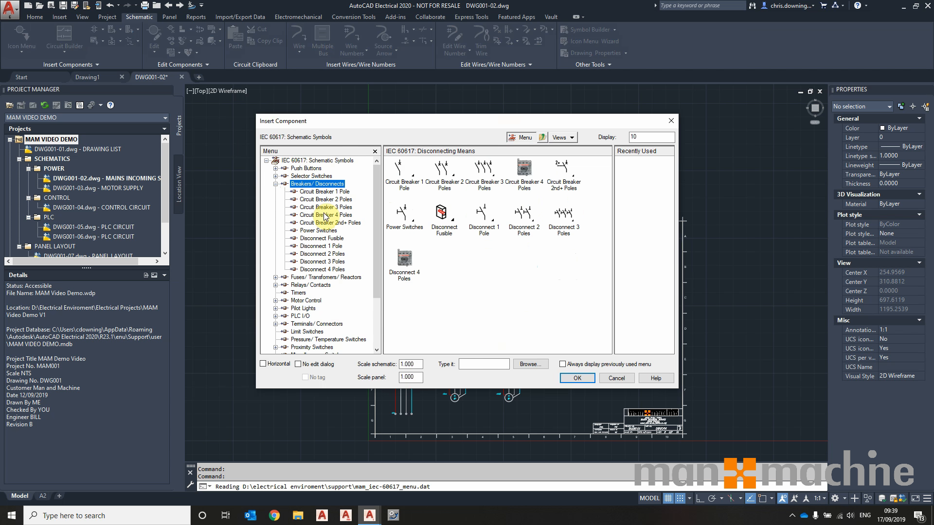
{"action": "left_click", "coordinate": [525, 209]}
{"action": "left_click", "coordinate": [408, 170]}
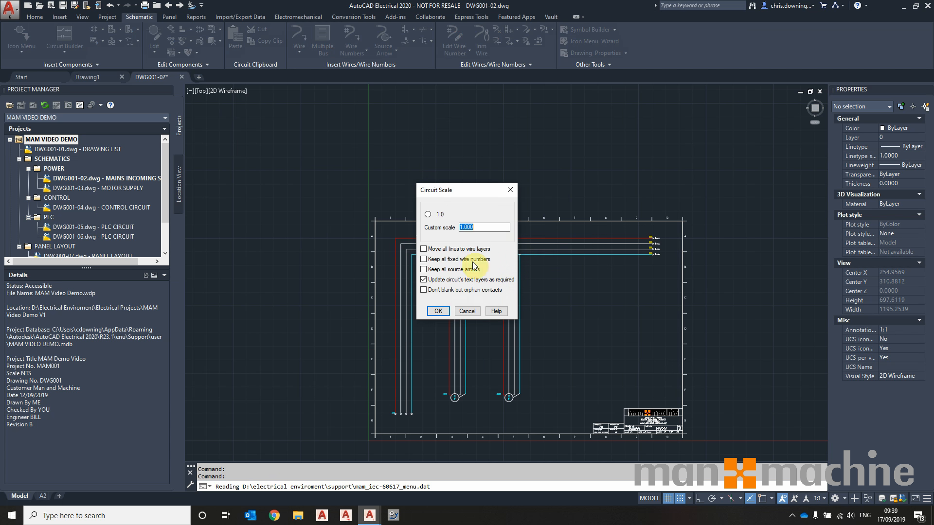
{"action": "left_click", "coordinate": [441, 312]}
{"action": "scroll", "coordinate": [463, 302], "scroll_direction": "up", "scroll_amount": 5}
{"action": "scroll", "coordinate": [495, 236], "scroll_direction": "down", "scroll_amount": 5}
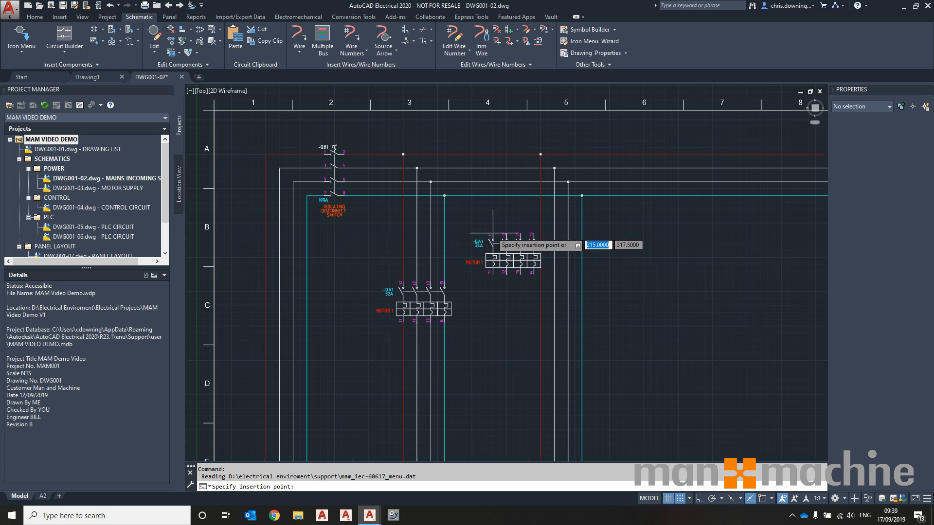
{"action": "scroll", "coordinate": [578, 299], "scroll_direction": "up", "scroll_amount": 5}
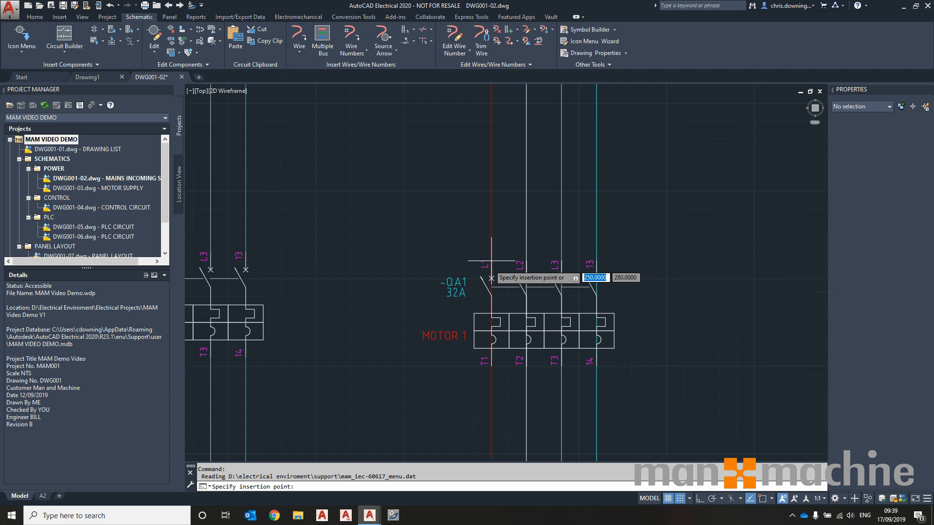
{"action": "left_click", "coordinate": [492, 278]}
Examine the inserted breaker's tag, description, catalog data and rating in the component editor, and cancel out of it
{"action": "scroll", "coordinate": [473, 189], "scroll_direction": "down", "scroll_amount": 6}
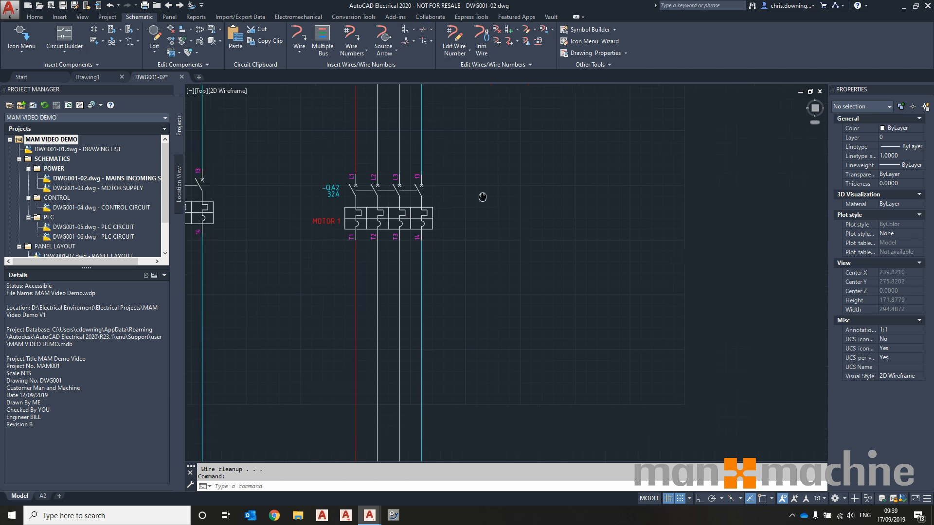
{"action": "scroll", "coordinate": [475, 209], "scroll_direction": "up", "scroll_amount": 4}
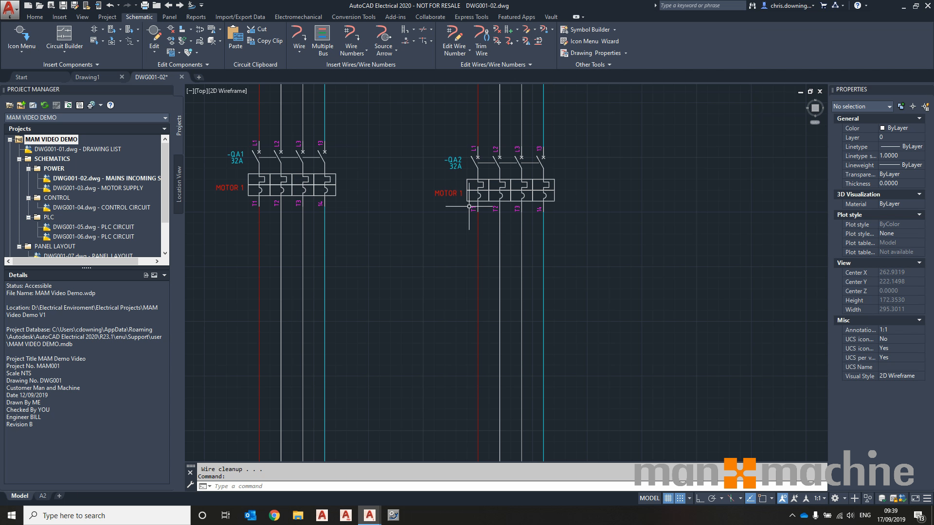
{"action": "right_click", "coordinate": [472, 180]}
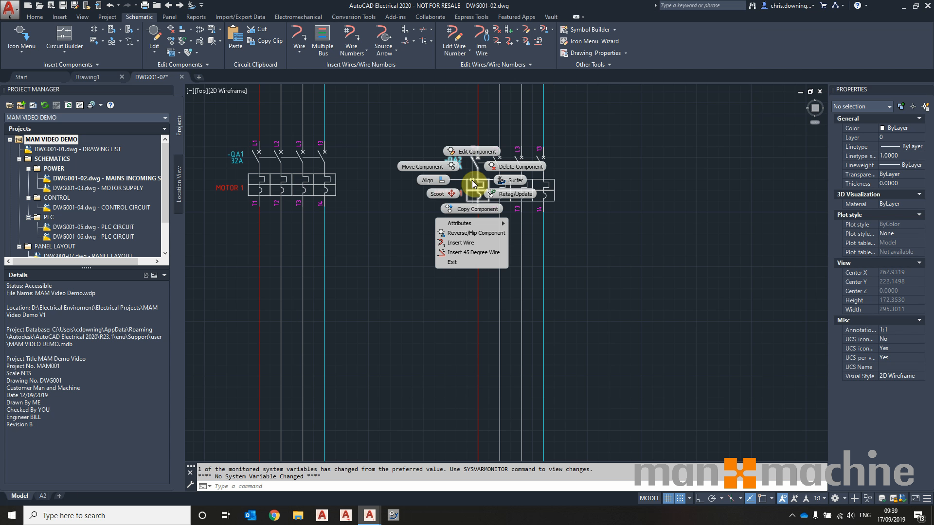
{"action": "left_click", "coordinate": [472, 153]}
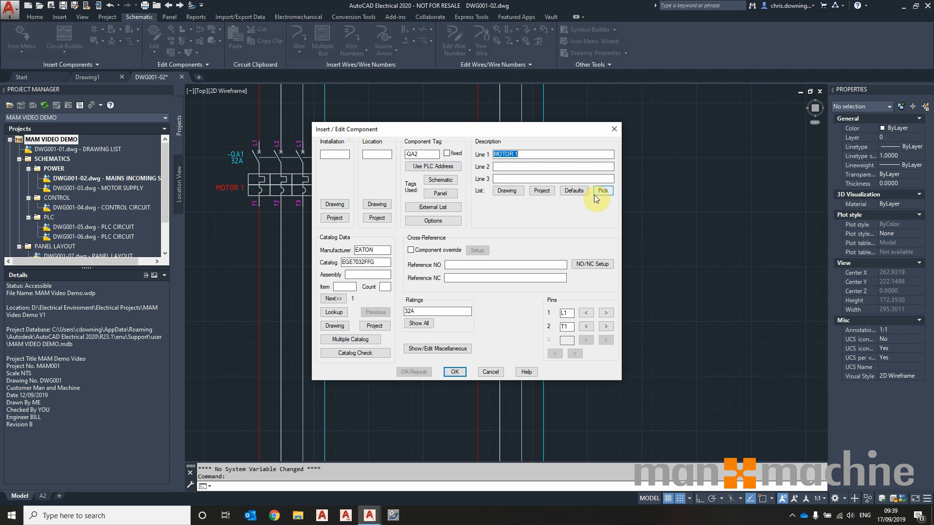
{"action": "left_click", "coordinate": [492, 374]}
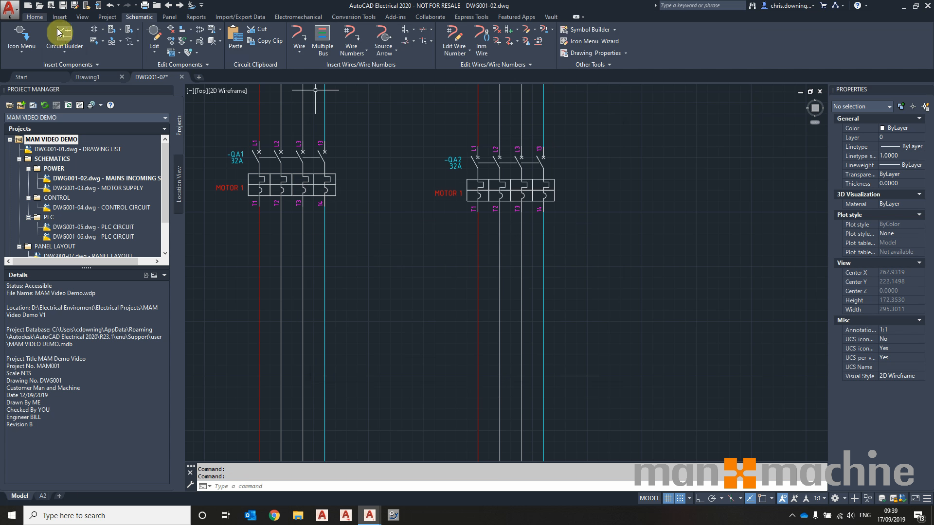
{"action": "left_click", "coordinate": [129, 39]}
{"action": "left_click", "coordinate": [254, 163]}
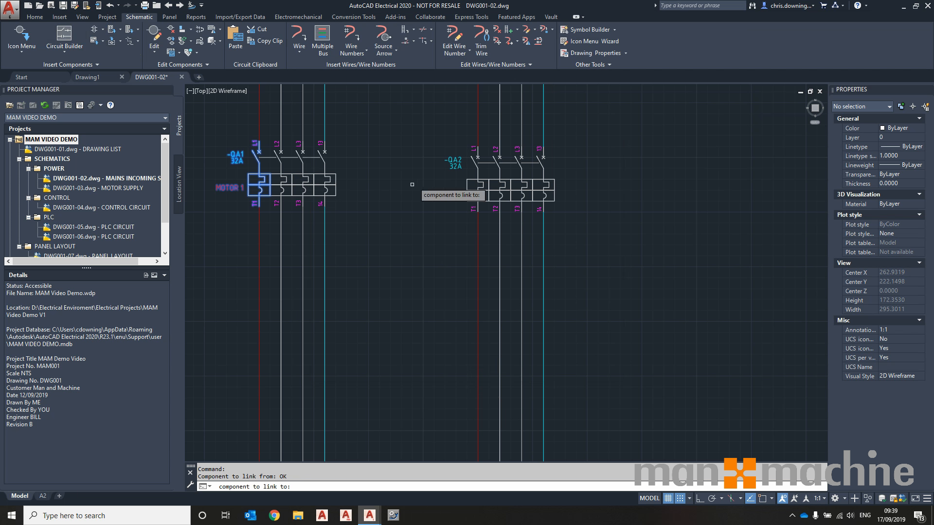
{"action": "key", "text": "Escape"}
Align the four poles of the second motor's circuit breaker horizontally with breaker -QA1
{"action": "left_click", "coordinate": [190, 54]}
{"action": "left_click", "coordinate": [310, 174]}
{"action": "left_click", "coordinate": [413, 116]}
{"action": "left_click", "coordinate": [608, 268]}
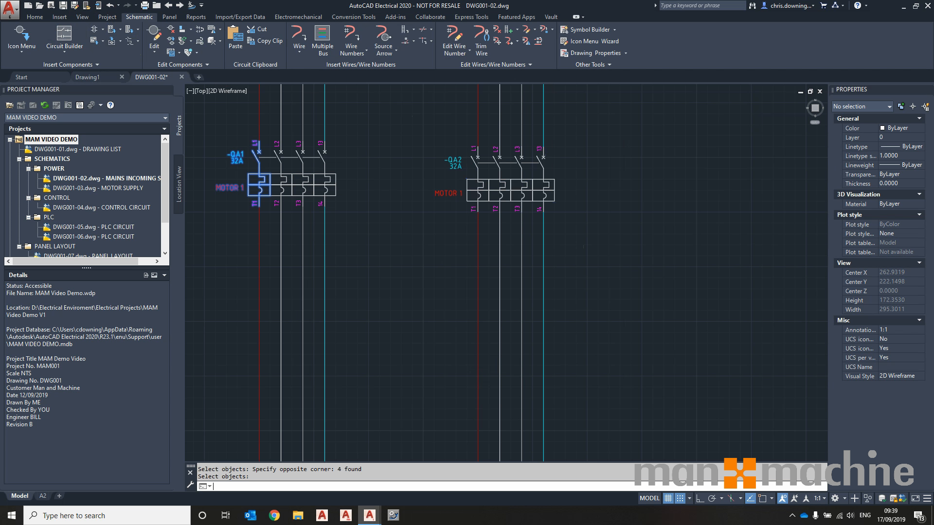
{"action": "scroll", "coordinate": [367, 136], "scroll_direction": "down", "scroll_amount": 1}
{"action": "scroll", "coordinate": [539, 190], "scroll_direction": "down", "scroll_amount": 1}
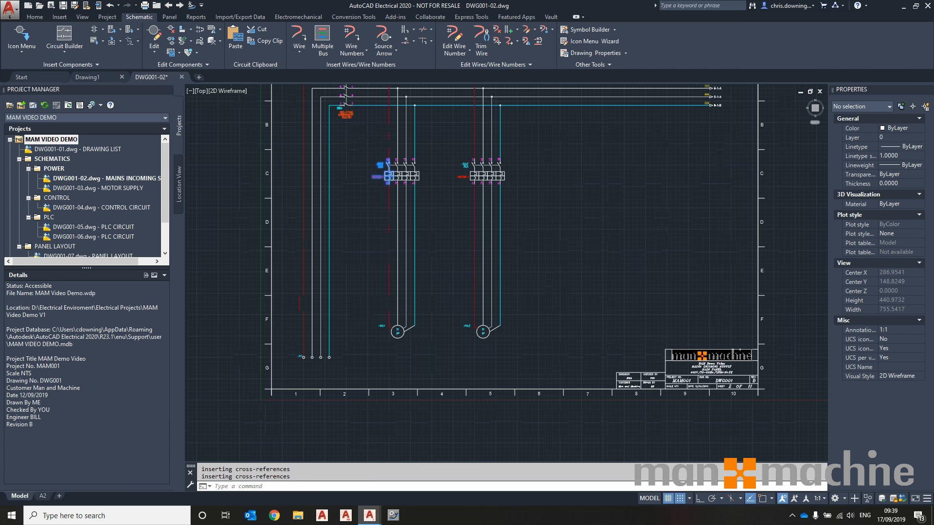
{"action": "middle_click_drag", "start_coordinate": [557, 220], "coordinate": [516, 265]}
{"action": "key", "text": "Escape"}
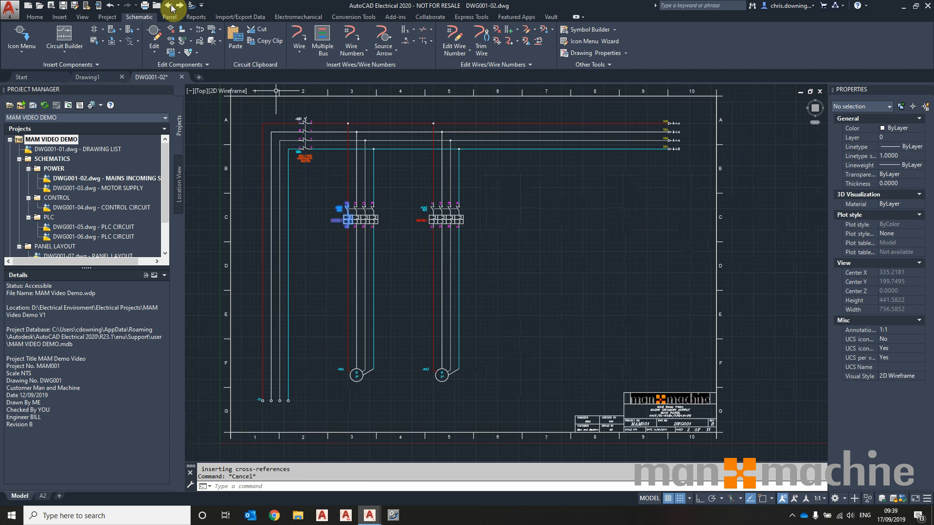
Insert the motor starter symbol Main Contact - 3 Poles NO (Power) on the first three wires above motor -MA1, accepting the child component details
{"action": "left_click", "coordinate": [20, 35]}
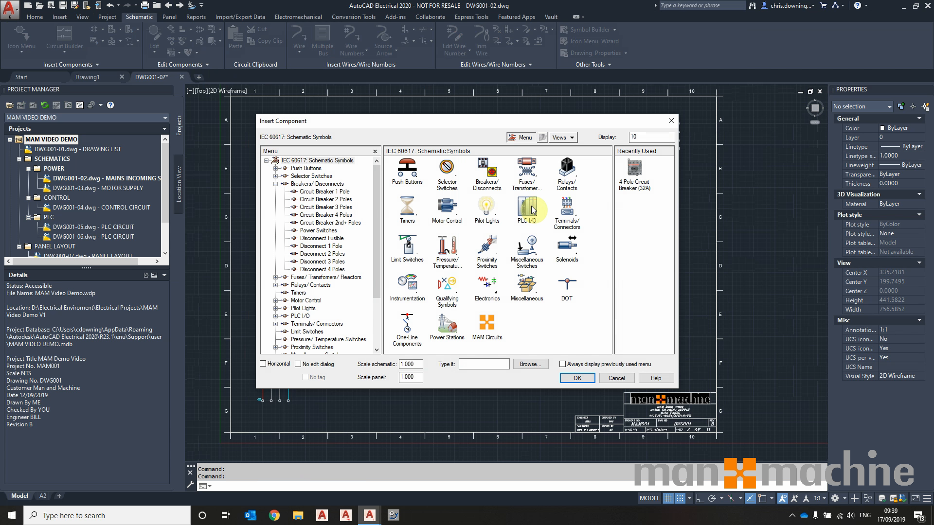
{"action": "left_click", "coordinate": [276, 184]}
{"action": "left_click", "coordinate": [276, 215]}
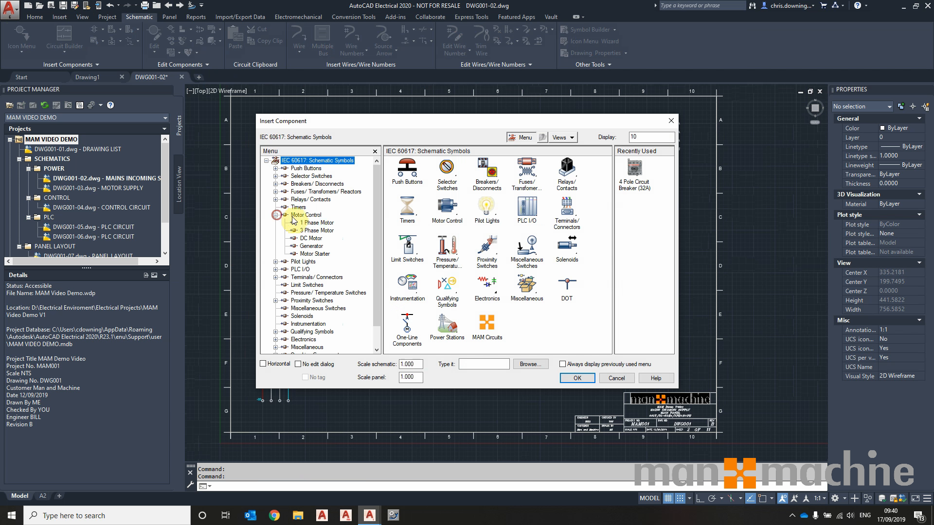
{"action": "left_click", "coordinate": [314, 254]}
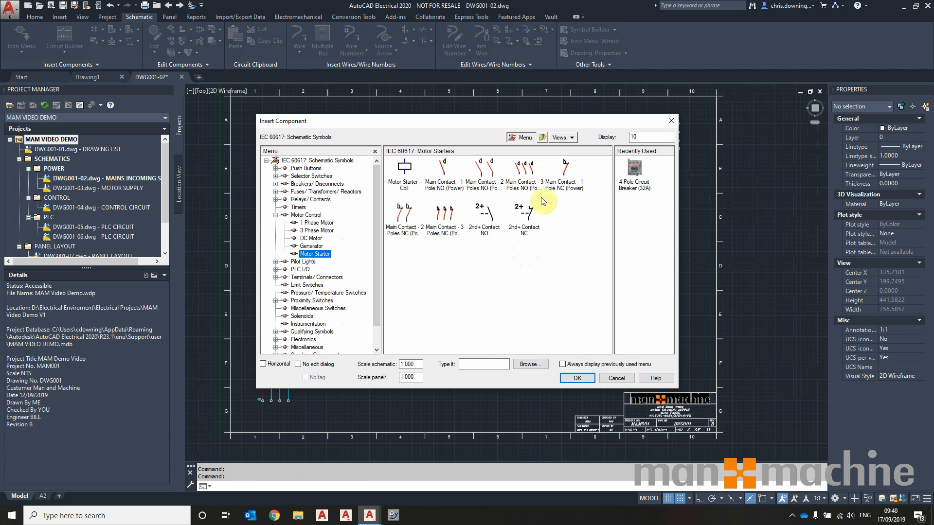
{"action": "left_click", "coordinate": [521, 182]}
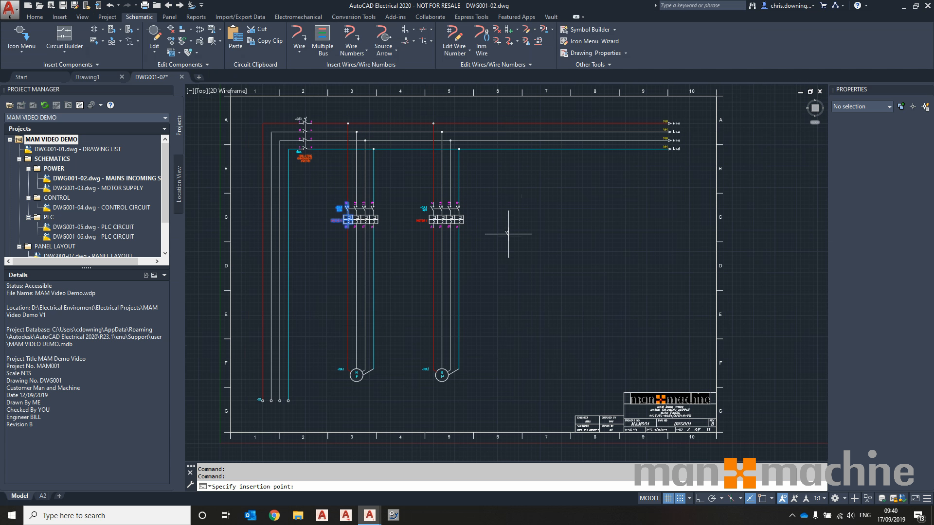
{"action": "scroll", "coordinate": [350, 360], "scroll_direction": "up", "scroll_amount": 4}
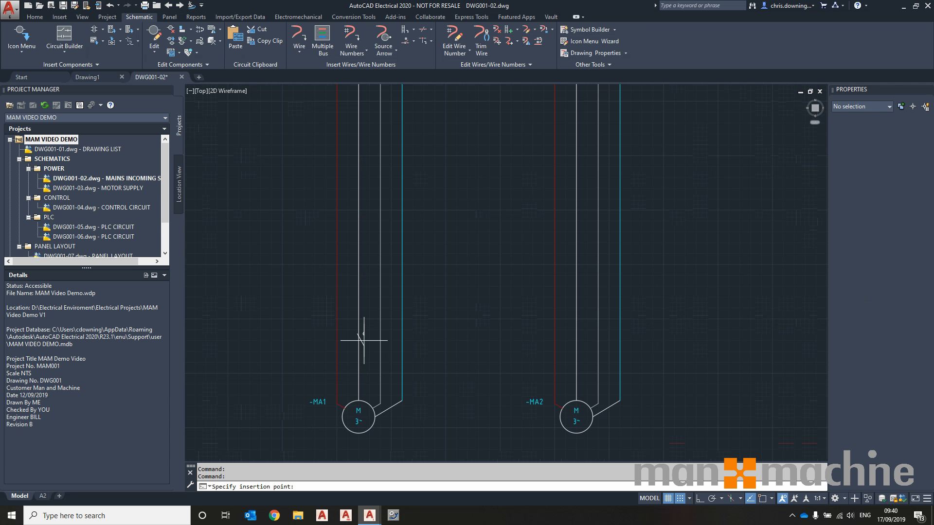
{"action": "left_click", "coordinate": [337, 264]}
{"action": "left_click", "coordinate": [487, 249]}
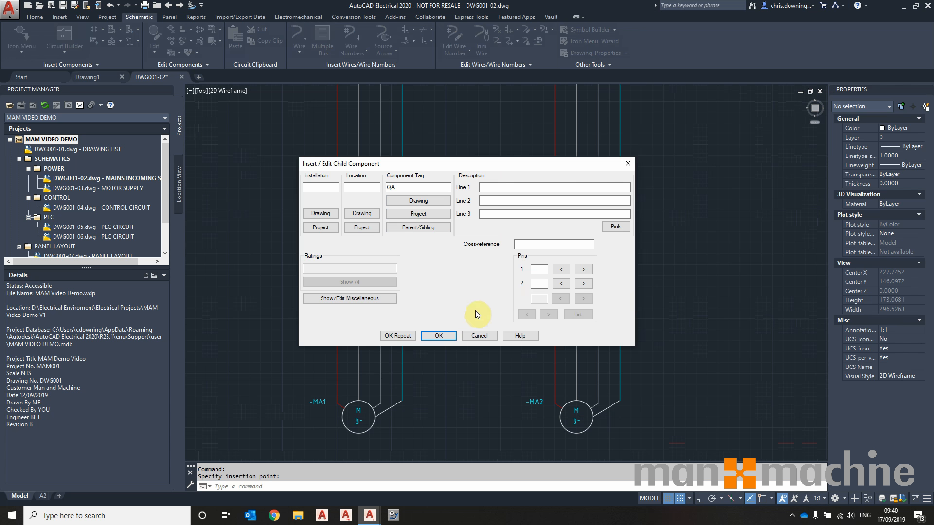
{"action": "left_click", "coordinate": [439, 336]}
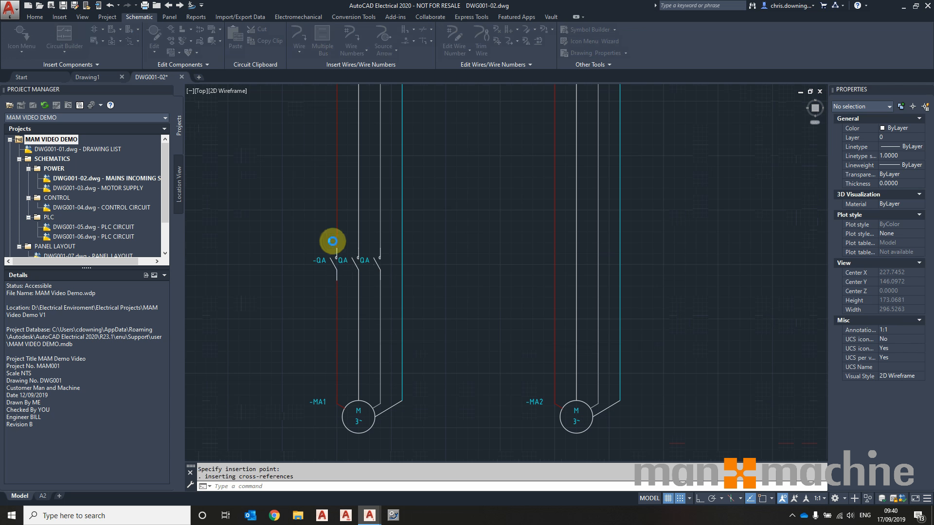
Copy the third contact pole onto the fourth wire of motor -MA1, accepting the child component details
{"action": "right_click", "coordinate": [379, 271]}
{"action": "left_click", "coordinate": [371, 304]}
{"action": "left_click", "coordinate": [402, 263]}
{"action": "left_click_drag", "start_coordinate": [486, 172], "coordinate": [692, 129]}
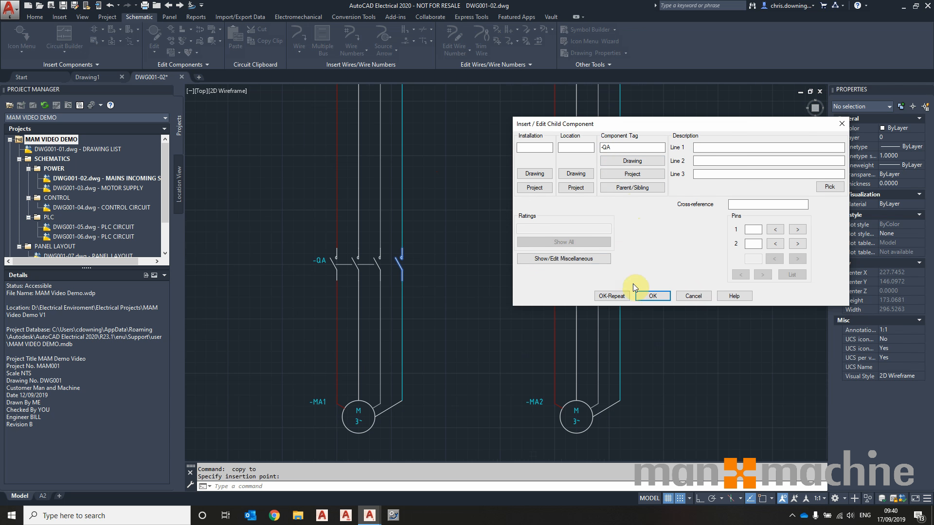
{"action": "left_click", "coordinate": [662, 295]}
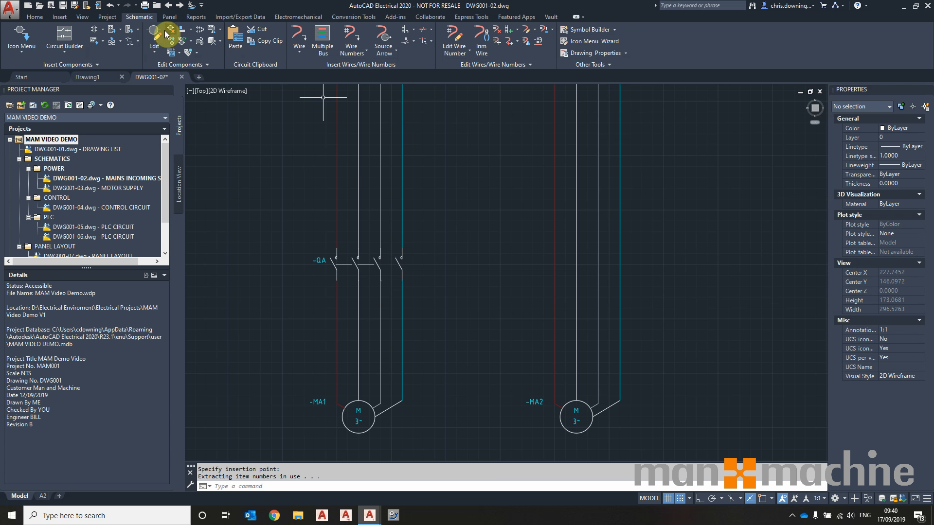
Link the third and fourth contact poles above -MA1 with a dashed line and hide the extra -QA tag
{"action": "left_click", "coordinate": [131, 44]}
{"action": "left_click", "coordinate": [380, 265]}
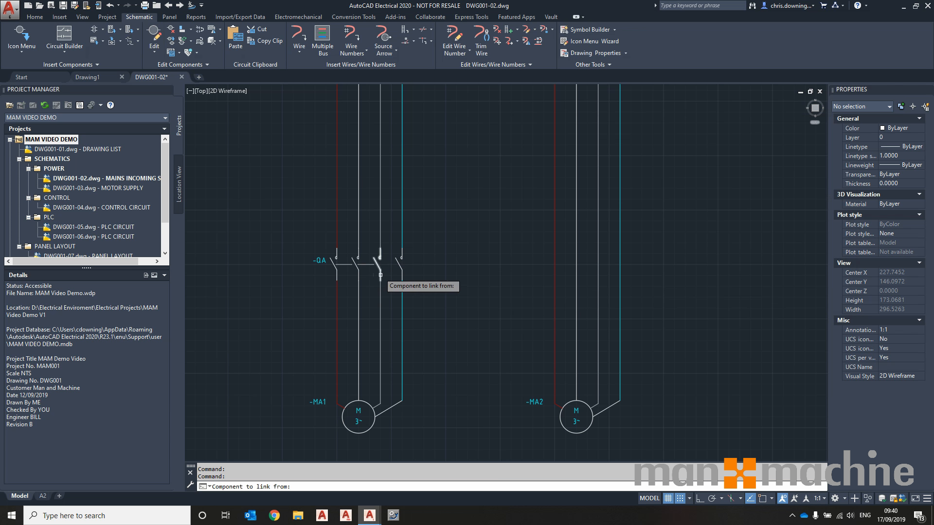
{"action": "left_click", "coordinate": [401, 269]}
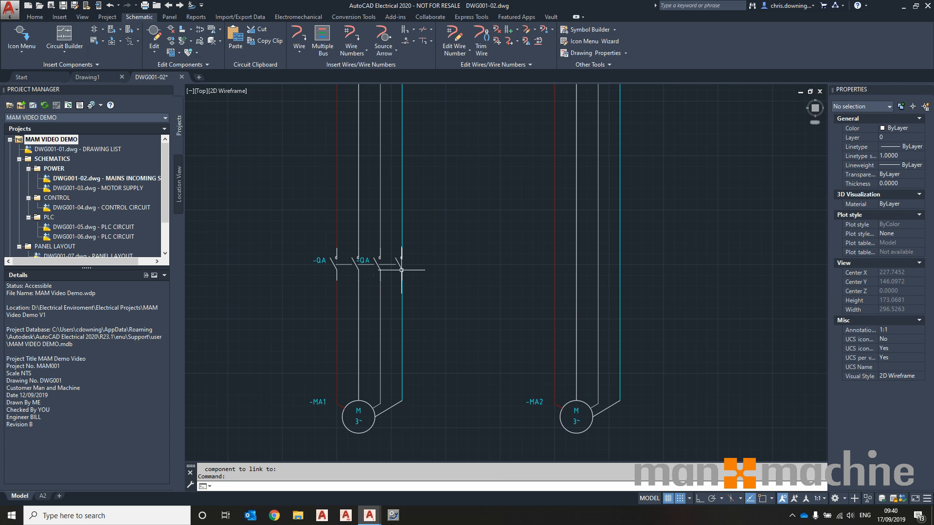
{"action": "left_click", "coordinate": [189, 53]}
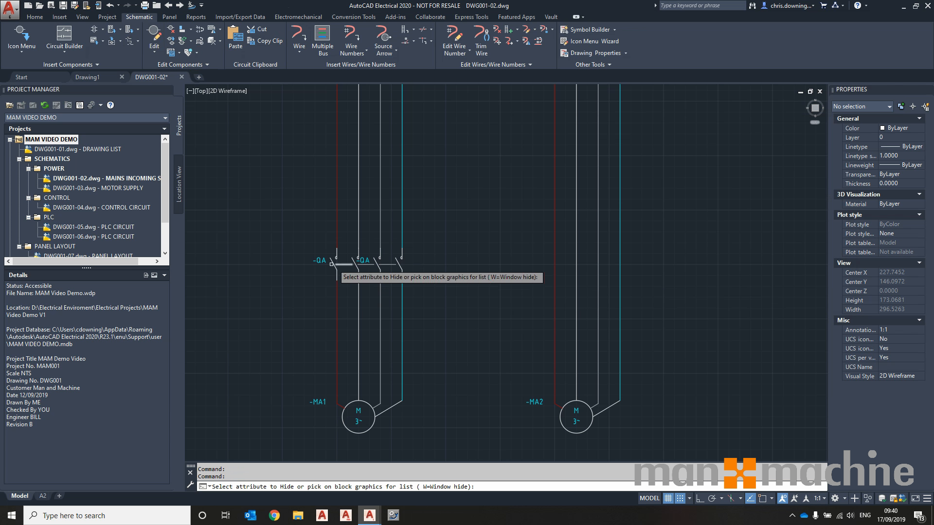
{"action": "left_click", "coordinate": [369, 260]}
Copy the four-pole contact circuit from the wires of motor -MA1 straight across onto the wires of motor -MA2
{"action": "scroll", "coordinate": [363, 260], "scroll_direction": "down", "scroll_amount": 5}
{"action": "scroll", "coordinate": [344, 308], "scroll_direction": "up", "scroll_amount": 5}
{"action": "middle_click_drag", "start_coordinate": [344, 308], "coordinate": [391, 351]}
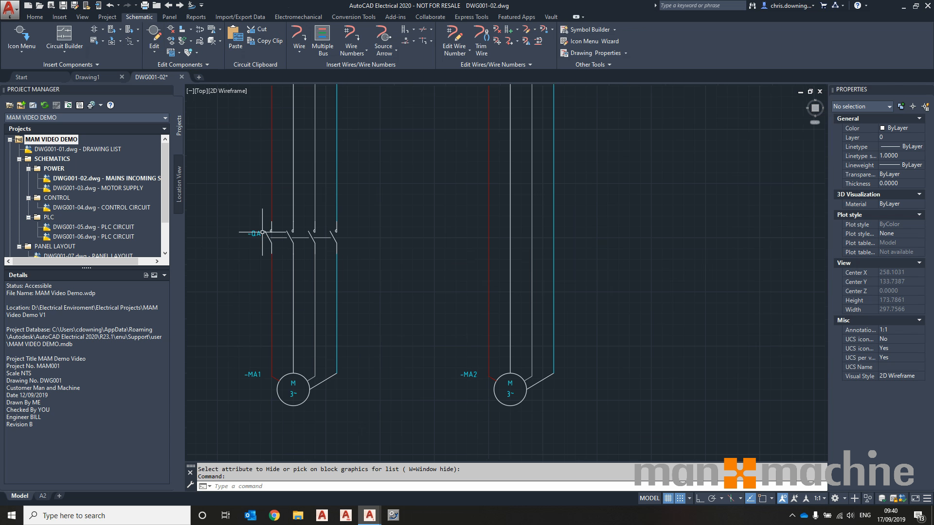
{"action": "left_click", "coordinate": [180, 56]}
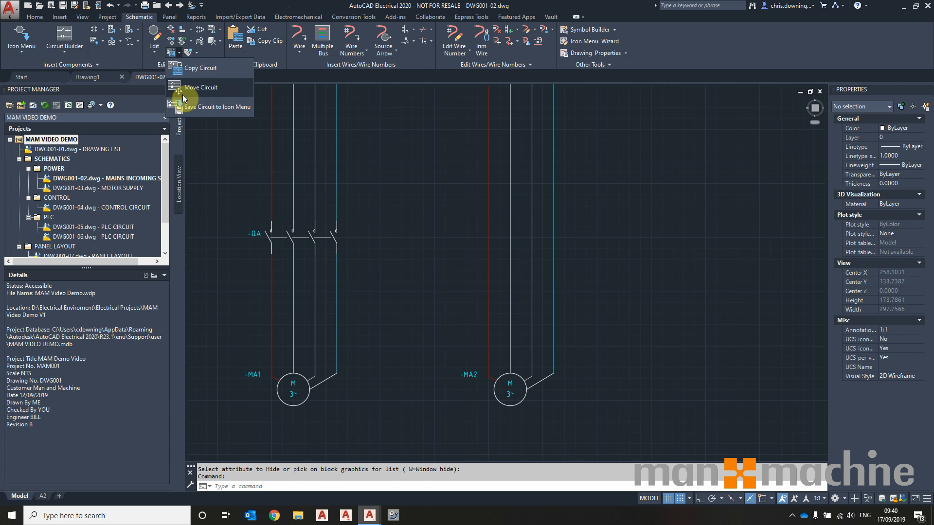
{"action": "left_click", "coordinate": [190, 70]}
{"action": "left_click", "coordinate": [220, 208]}
{"action": "left_click", "coordinate": [409, 274]}
{"action": "key", "text": "Return"}
{"action": "left_click", "coordinate": [267, 238]}
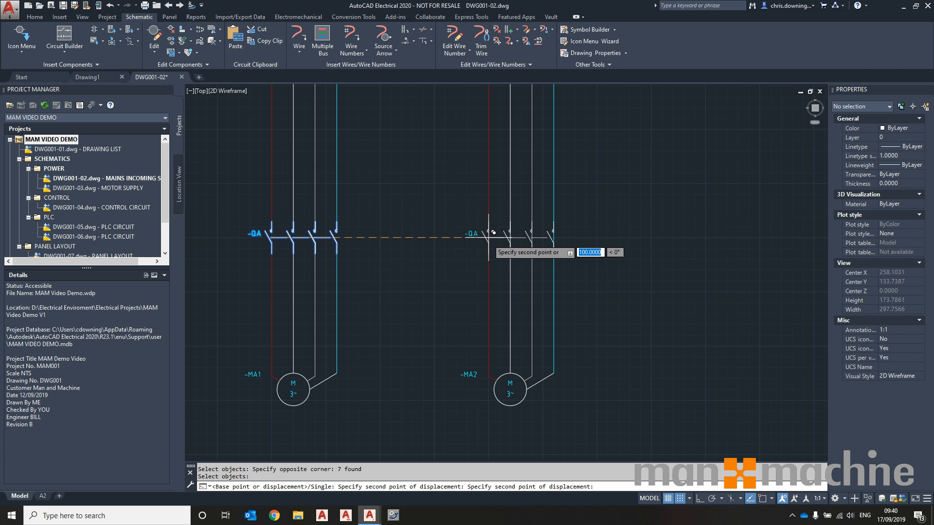
{"action": "left_click", "coordinate": [588, 376]}
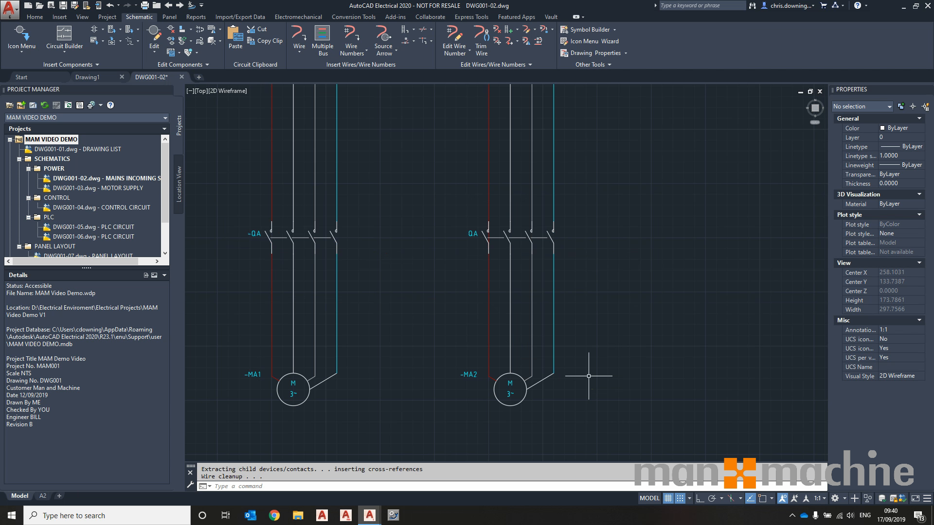
Examine the wire segments above and below the copied contacts by selecting them, clearing the selection each time
{"action": "left_click", "coordinate": [594, 220]}
{"action": "left_click", "coordinate": [384, 295]}
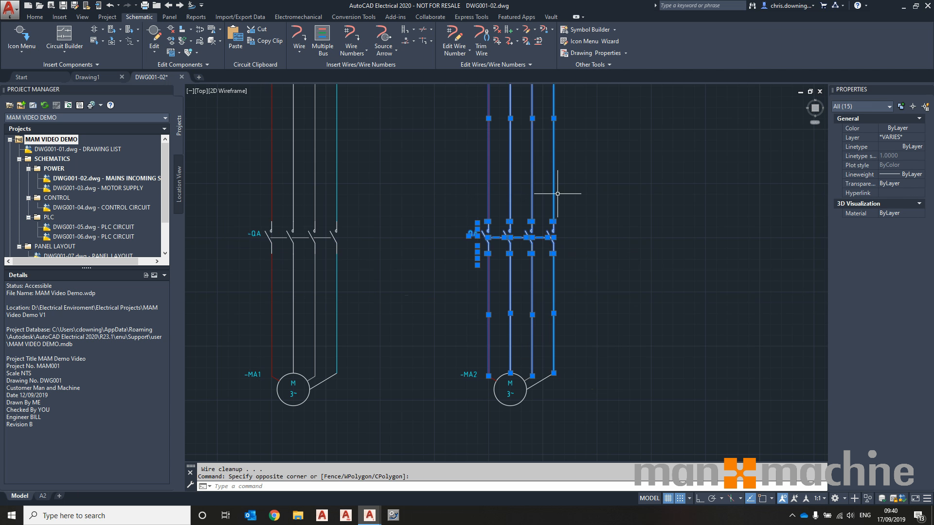
{"action": "key", "text": "Escape"}
{"action": "left_click", "coordinate": [613, 168]}
{"action": "left_click", "coordinate": [491, 158]}
{"action": "key", "text": "Escape"}
{"action": "left_click", "coordinate": [609, 166]}
{"action": "left_click", "coordinate": [406, 190]}
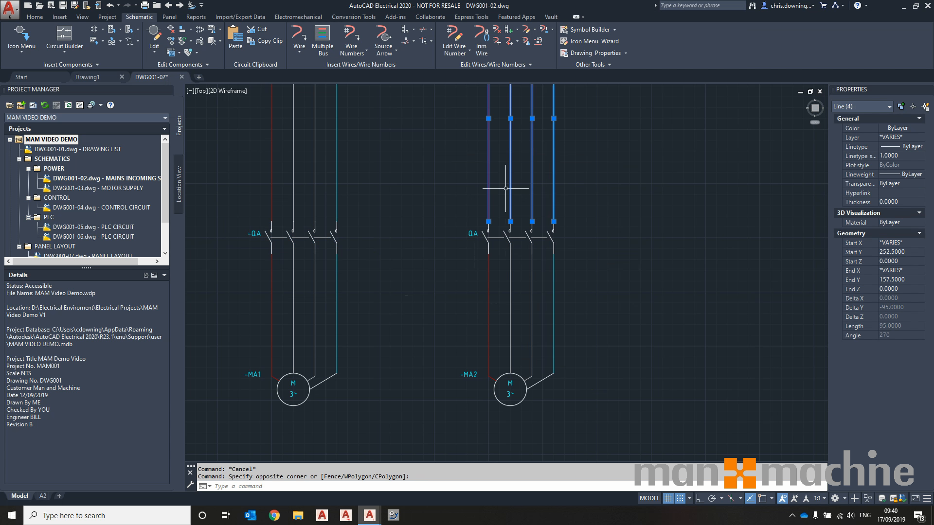
{"action": "key", "text": "Escape"}
{"action": "left_click", "coordinate": [616, 296]}
{"action": "left_click", "coordinate": [391, 277]}
{"action": "key", "text": "Escape"}
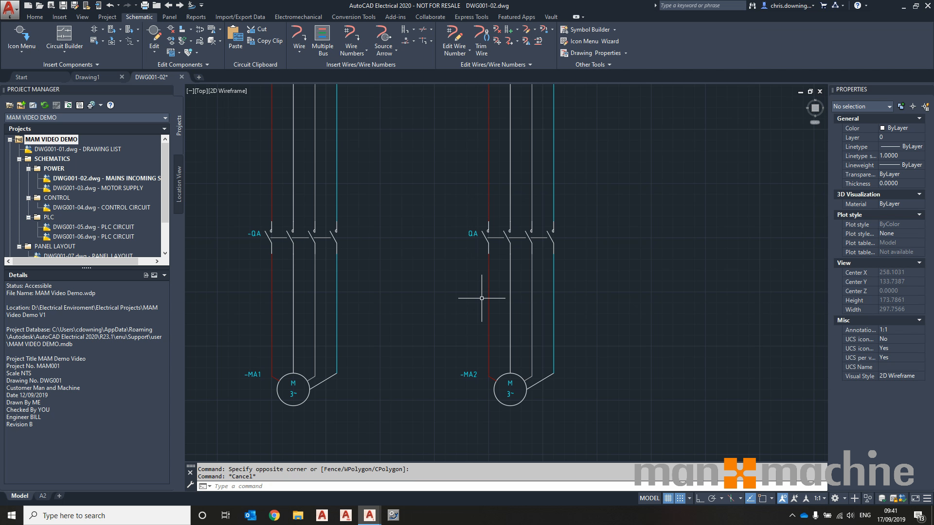
Move the fourth contact pole above motor -MA1 onto the lowest horizontal bus wire, beyond the second motor's branch
{"action": "scroll", "coordinate": [482, 298], "scroll_direction": "down", "scroll_amount": 6}
{"action": "scroll", "coordinate": [474, 206], "scroll_direction": "up", "scroll_amount": 3}
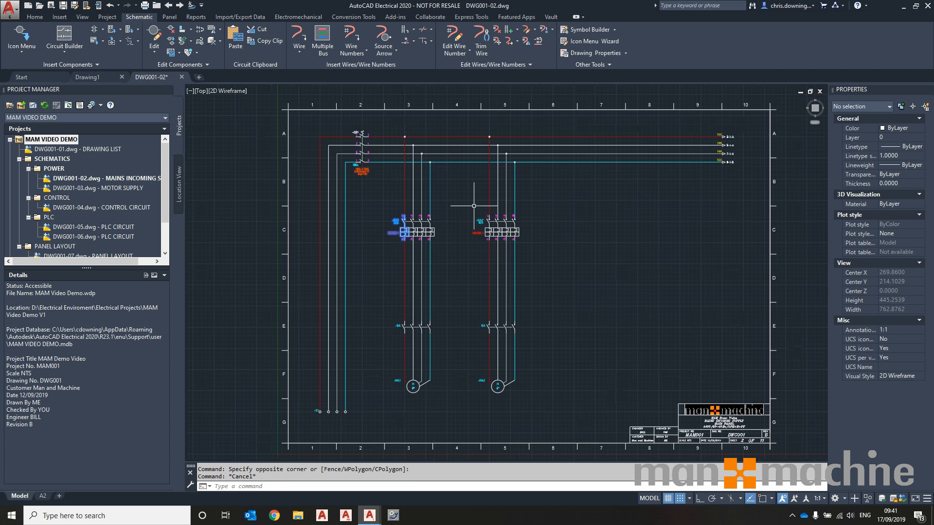
{"action": "scroll", "coordinate": [412, 322], "scroll_direction": "up", "scroll_amount": 2}
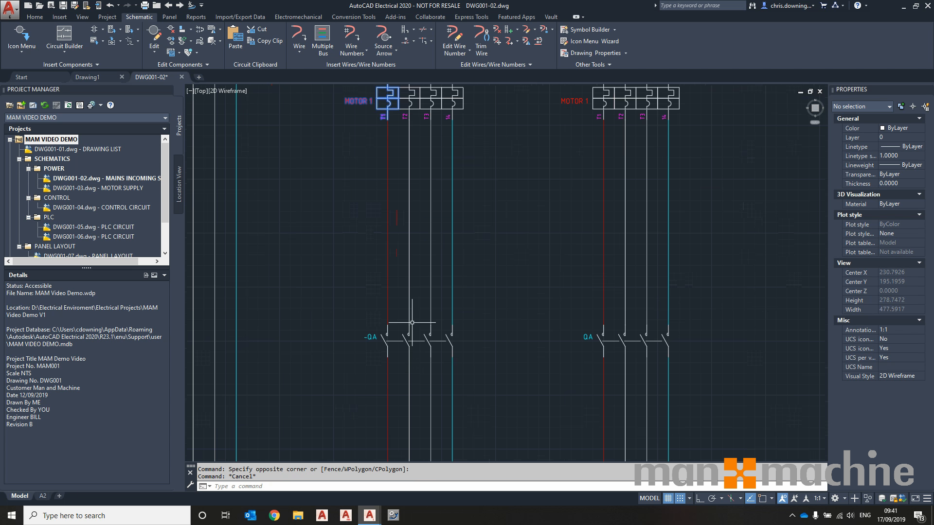
{"action": "left_click", "coordinate": [453, 349]}
{"action": "right_click", "coordinate": [452, 347]}
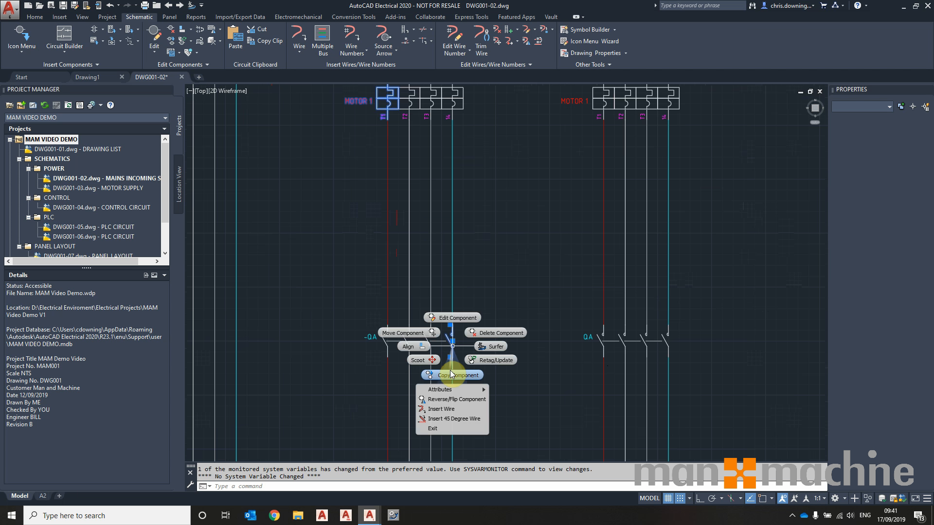
{"action": "left_click", "coordinate": [403, 333]}
{"action": "scroll", "coordinate": [452, 348], "scroll_direction": "down", "scroll_amount": 2}
{"action": "middle_click_drag", "start_coordinate": [433, 327], "coordinate": [413, 354]}
{"action": "scroll", "coordinate": [629, 118], "scroll_direction": "up", "scroll_amount": 4}
{"action": "scroll", "coordinate": [622, 103], "scroll_direction": "up", "scroll_amount": 2}
{"action": "middle_click_drag", "start_coordinate": [634, 227], "coordinate": [596, 399]}
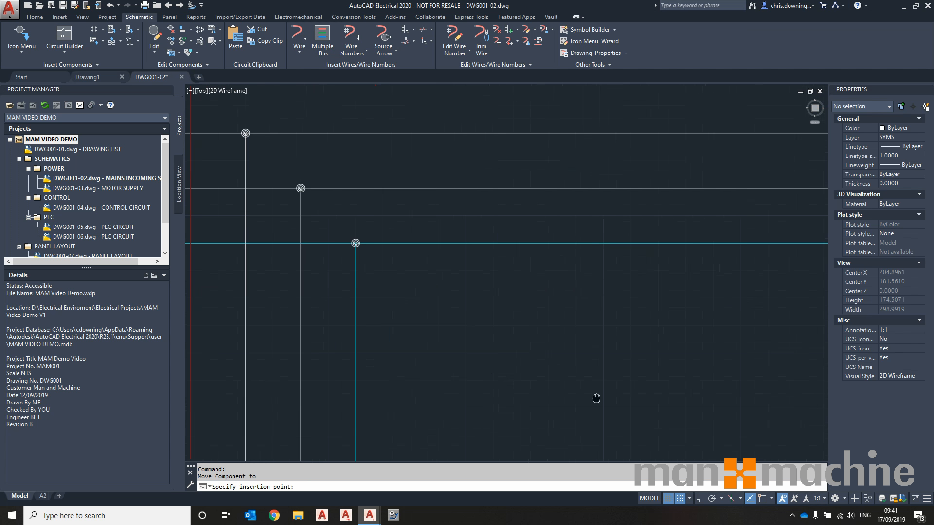
{"action": "left_click", "coordinate": [604, 242]}
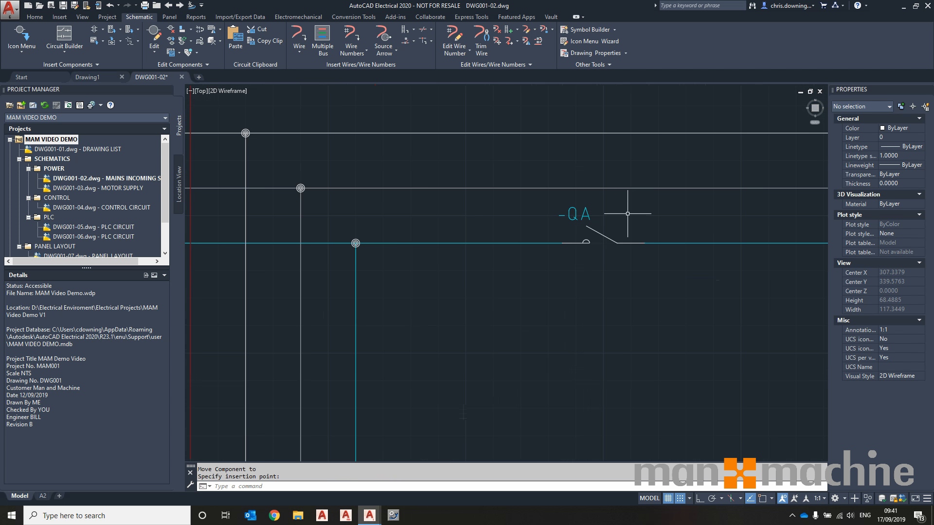
Move the contact pole from the horizontal bus wire back onto the fourth wire of motor -MA1, level with its other poles
{"action": "scroll", "coordinate": [628, 213], "scroll_direction": "down", "scroll_amount": 5}
{"action": "scroll", "coordinate": [443, 357], "scroll_direction": "up", "scroll_amount": 3}
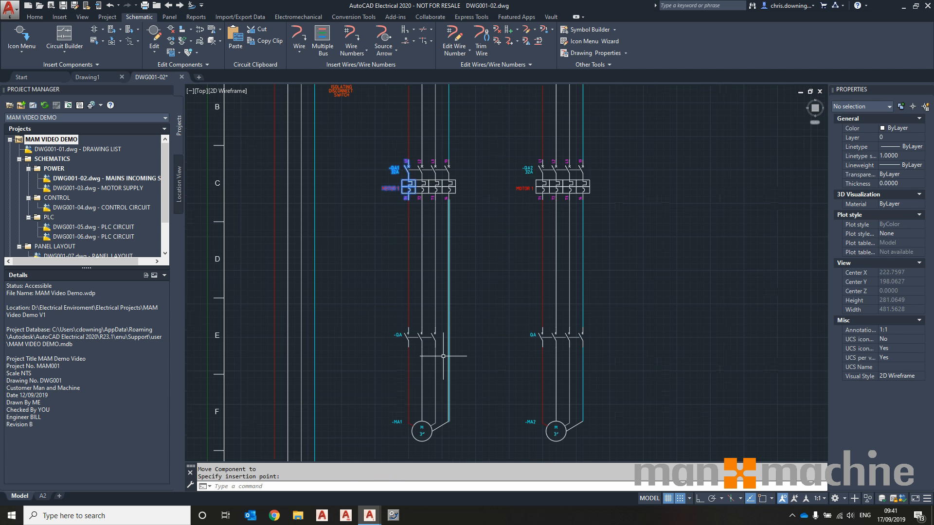
{"action": "scroll", "coordinate": [435, 342], "scroll_direction": "down", "scroll_amount": 5}
{"action": "scroll", "coordinate": [438, 243], "scroll_direction": "up", "scroll_amount": 5}
{"action": "scroll", "coordinate": [455, 233], "scroll_direction": "down", "scroll_amount": 1}
{"action": "middle_click_drag", "start_coordinate": [455, 233], "coordinate": [591, 200]}
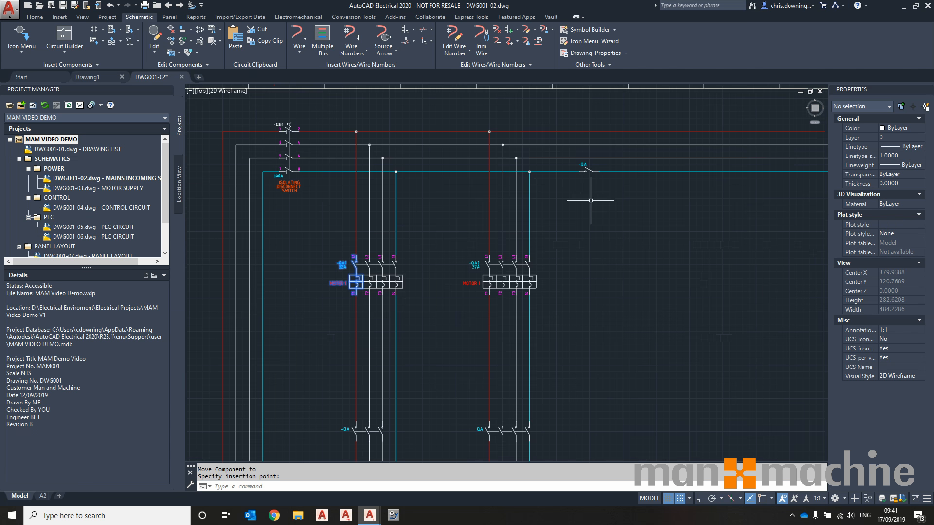
{"action": "left_click", "coordinate": [593, 173]}
{"action": "right_click", "coordinate": [588, 169]}
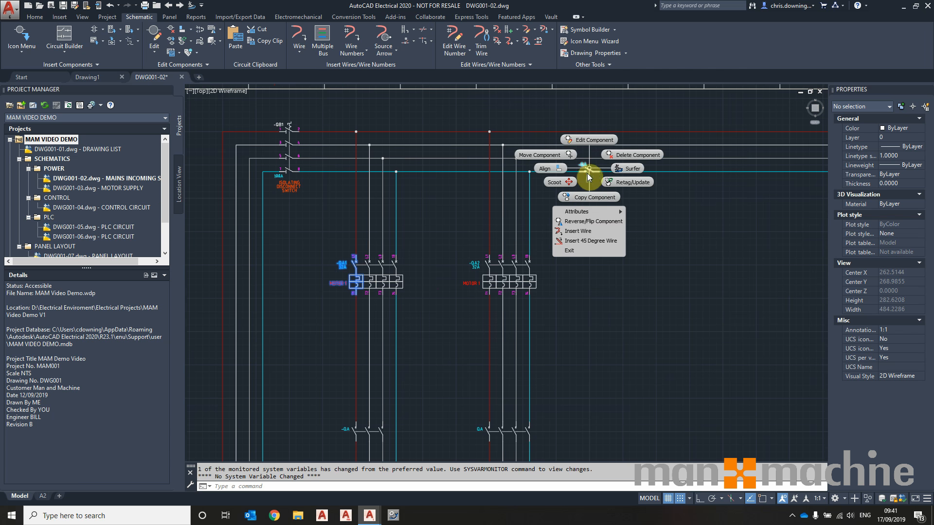
{"action": "left_click", "coordinate": [566, 155]}
{"action": "scroll", "coordinate": [350, 428], "scroll_direction": "up", "scroll_amount": 3}
{"action": "scroll", "coordinate": [352, 441], "scroll_direction": "up", "scroll_amount": 3}
{"action": "scroll", "coordinate": [481, 270], "scroll_direction": "down", "scroll_amount": 2}
{"action": "mouse_move", "coordinate": [462, 329]}
{"action": "middle_mouse_down"}
{"action": "mouse_move", "coordinate": [378, 487]}
{"action": "mouse_move", "coordinate": [453, 355]}
{"action": "middle_mouse_up"}
{"action": "scroll", "coordinate": [466, 331], "scroll_direction": "up", "scroll_amount": 2}
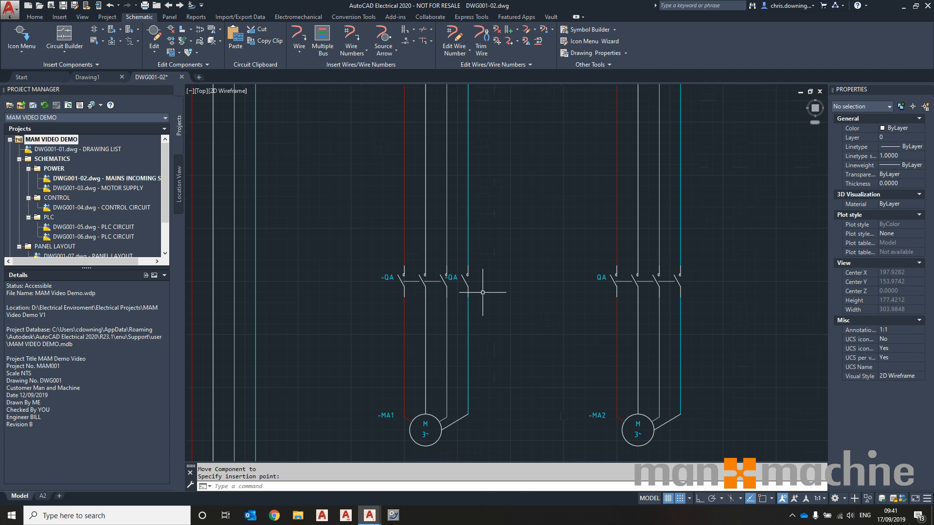
Relink the returned fourth contact pole to the third pole with a dashed line and hide the duplicate -QA tag
{"action": "left_click", "coordinate": [129, 39]}
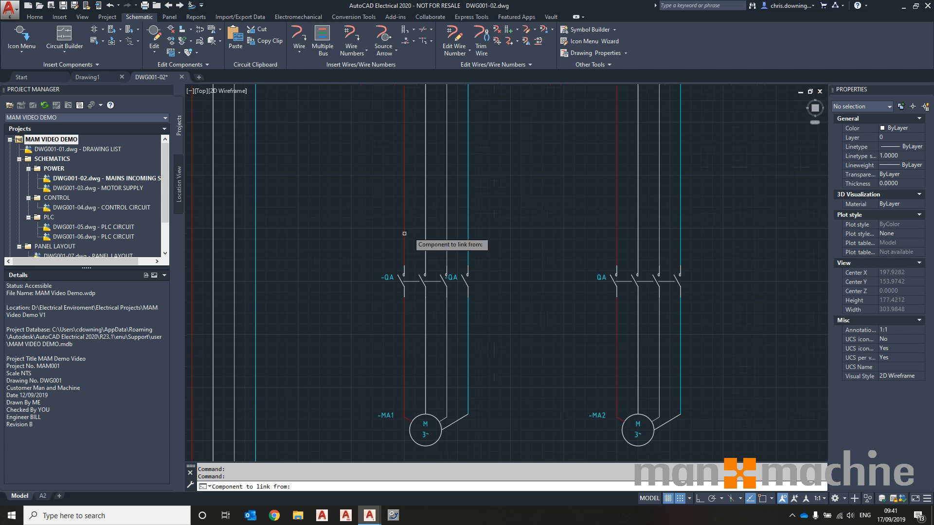
{"action": "left_click", "coordinate": [447, 292]}
{"action": "left_click", "coordinate": [468, 288]}
{"action": "right_click", "coordinate": [468, 288]}
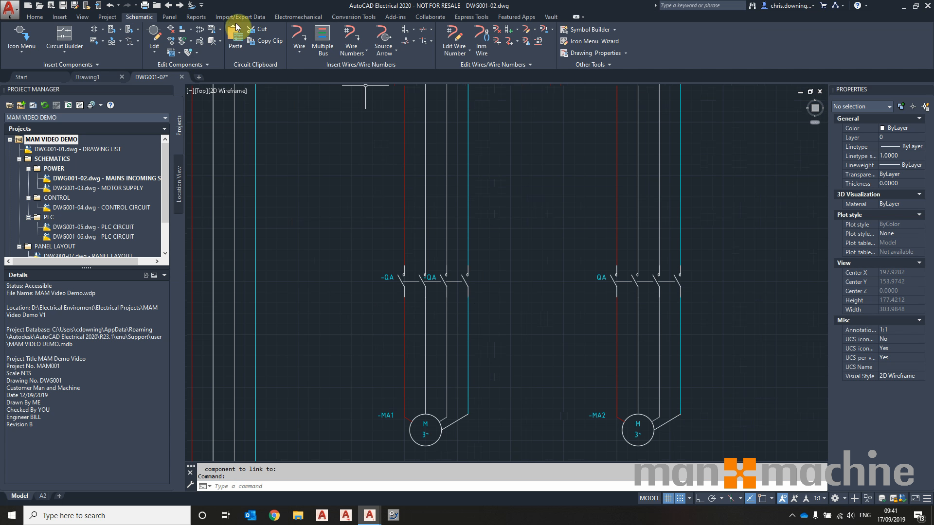
{"action": "left_click", "coordinate": [188, 55]}
{"action": "left_click", "coordinate": [431, 277]}
{"action": "key", "text": "Return"}
{"action": "scroll", "coordinate": [474, 280], "scroll_direction": "down", "scroll_amount": 4}
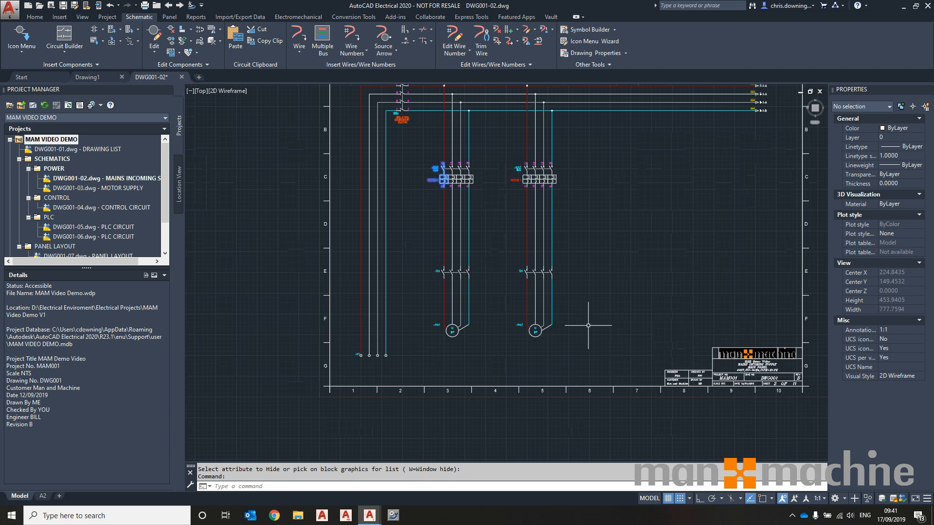
Scoot the contactor contact above motor -MA1 up its wire together with its linked poles
{"action": "scroll", "coordinate": [579, 307], "scroll_direction": "up", "scroll_amount": 2}
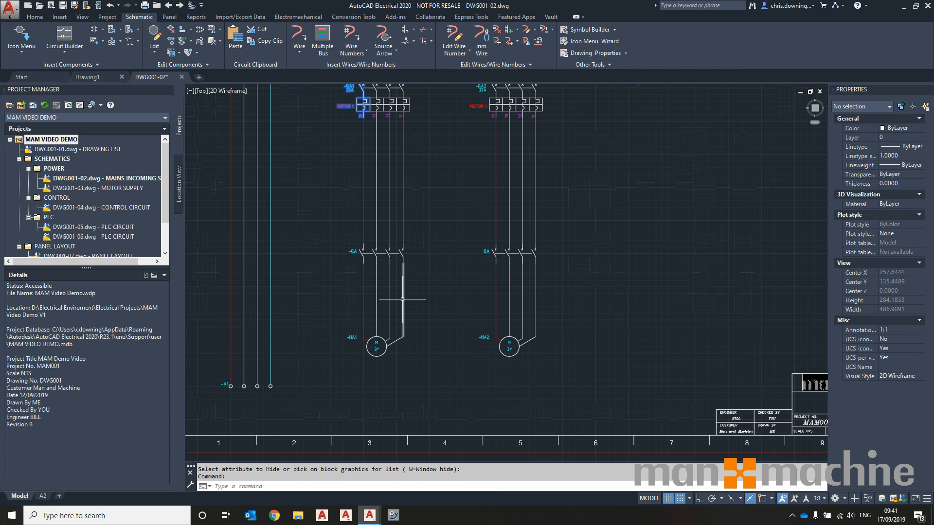
{"action": "left_click", "coordinate": [193, 32]}
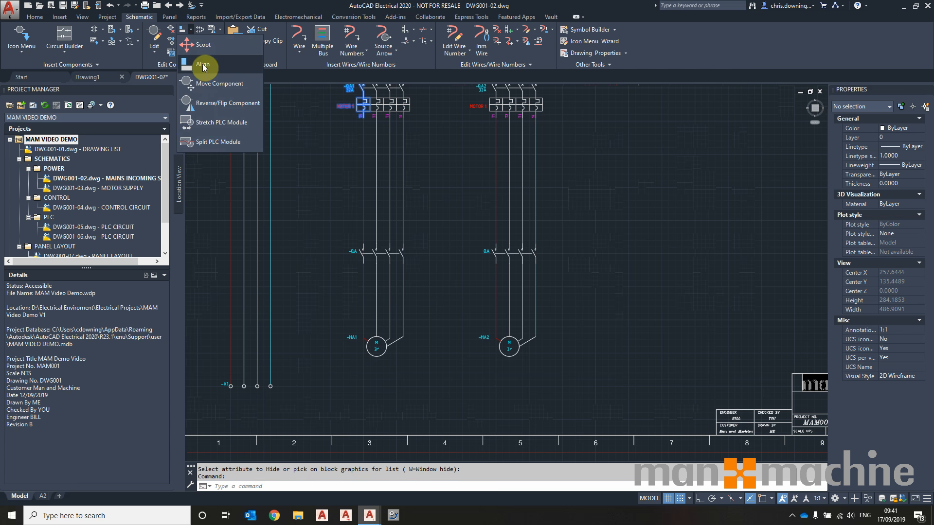
{"action": "left_click", "coordinate": [204, 84]}
{"action": "left_click", "coordinate": [360, 256]}
{"action": "left_click", "coordinate": [372, 242]}
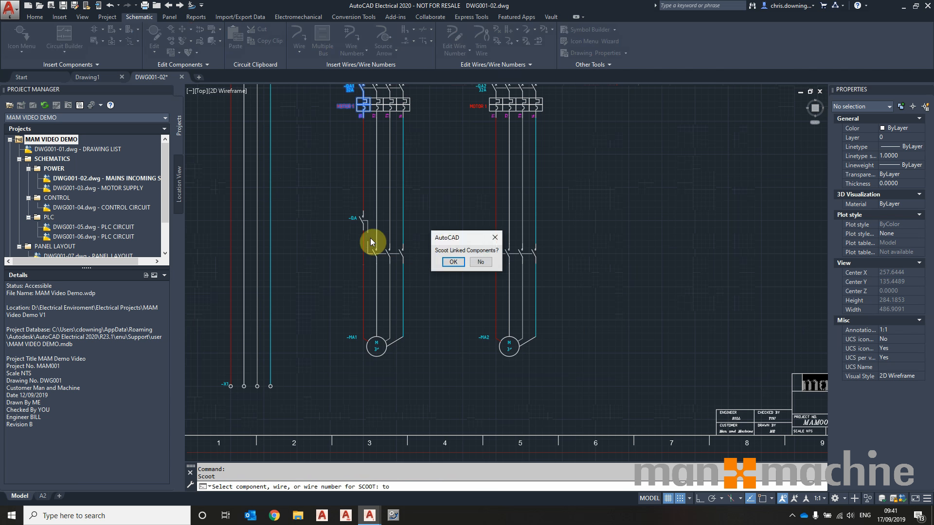
{"action": "left_click", "coordinate": [453, 262]}
Scoot the linked contactor contacts above motor -MA2 up to the same height as those above -MA1
{"action": "left_click", "coordinate": [493, 253]}
{"action": "left_click", "coordinate": [496, 220]}
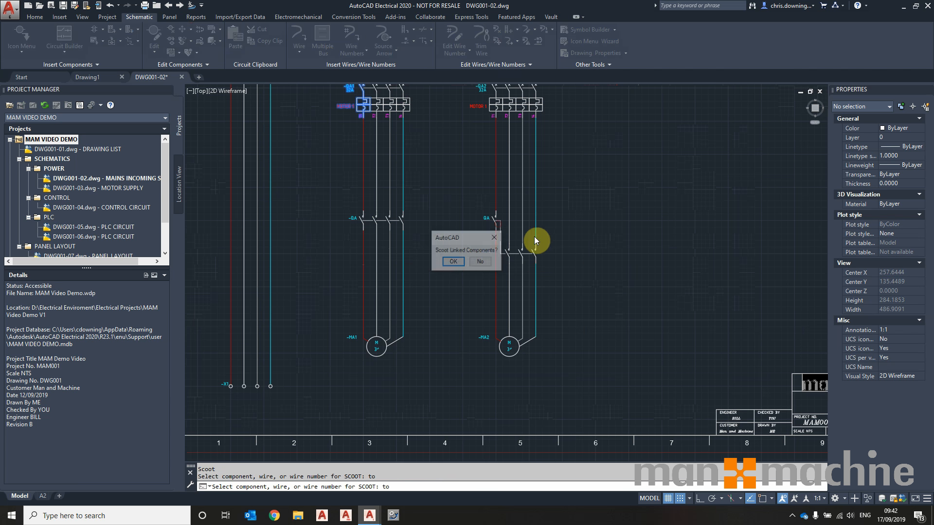
{"action": "left_click", "coordinate": [446, 262]}
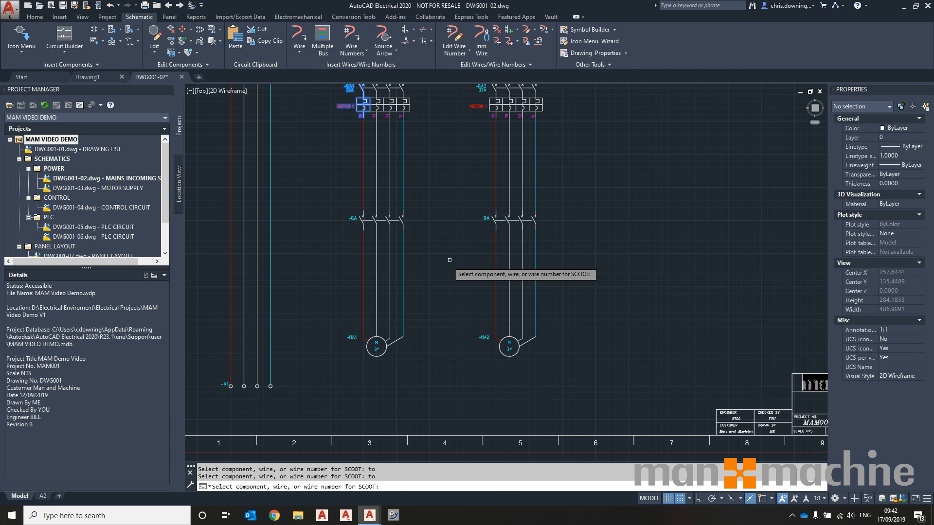
{"action": "key", "text": "Escape"}
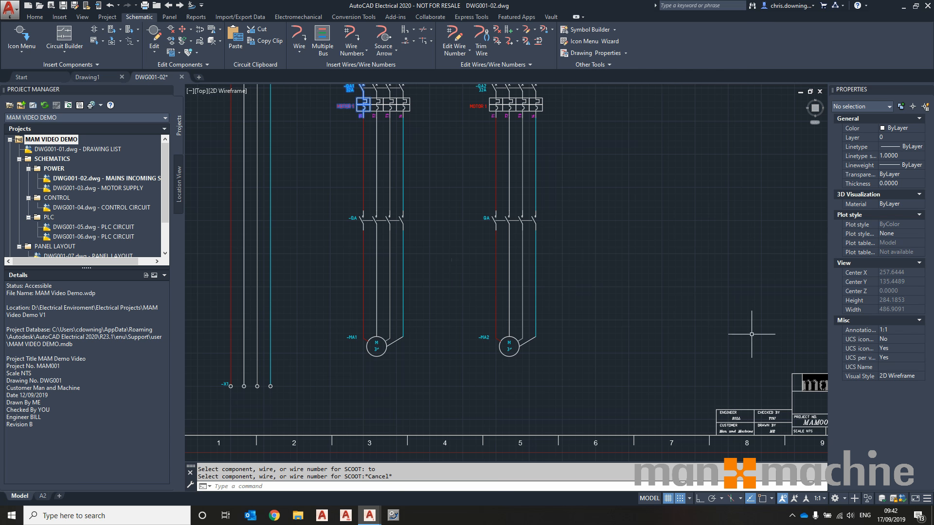
Copy both motor supply circuits together along the bus wires, placing the copies evenly spaced beyond the second motor's branch
{"action": "scroll", "coordinate": [402, 384], "scroll_direction": "down", "scroll_amount": 2}
{"action": "middle_click_drag", "start_coordinate": [441, 334], "coordinate": [406, 346]}
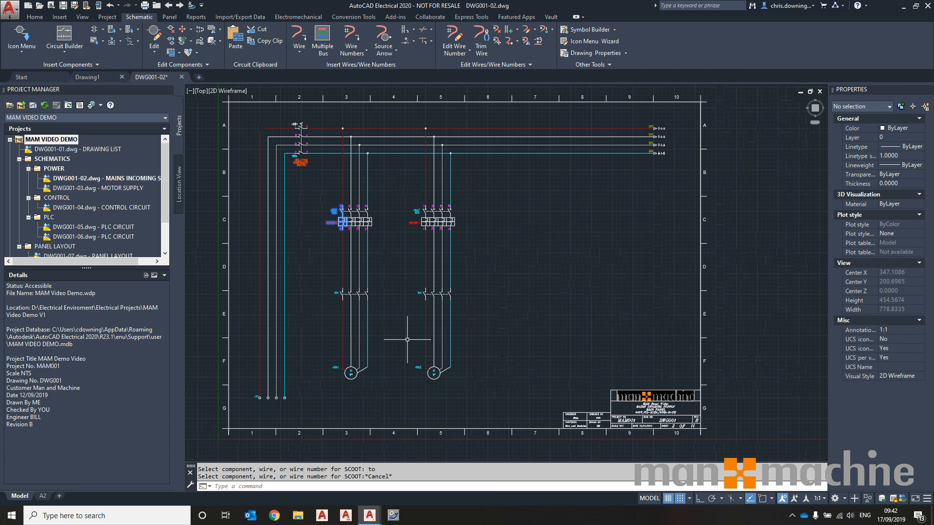
{"action": "left_click", "coordinate": [179, 52]}
{"action": "left_click", "coordinate": [200, 68]}
{"action": "left_click", "coordinate": [318, 117]}
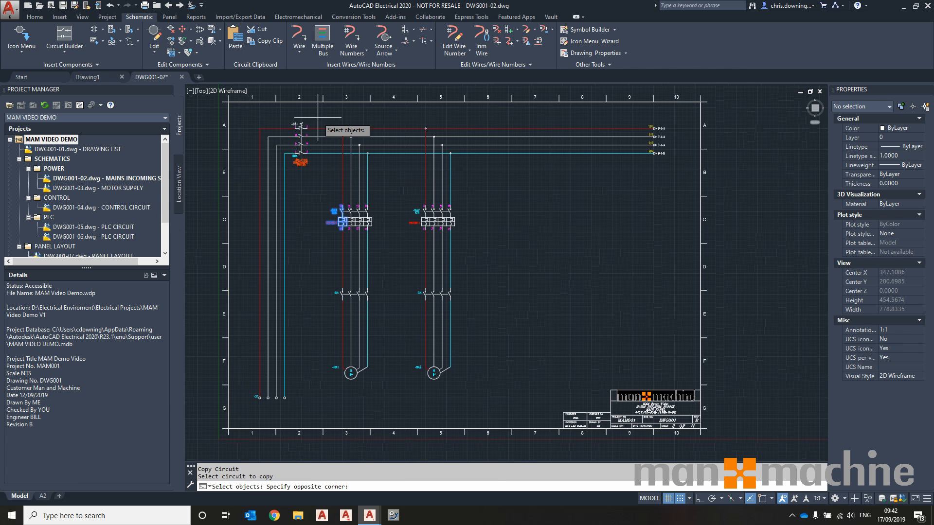
{"action": "left_click", "coordinate": [472, 366]}
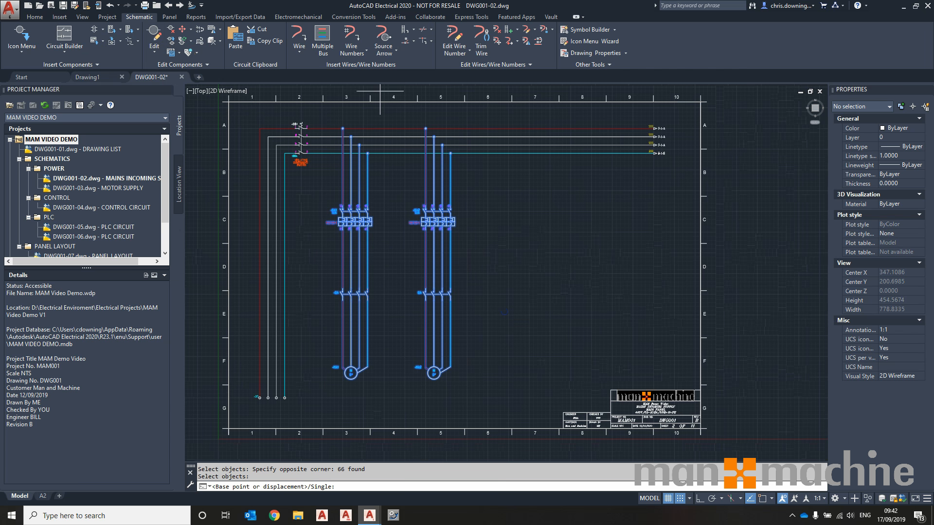
{"action": "scroll", "coordinate": [346, 132], "scroll_direction": "up", "scroll_amount": 2}
{"action": "left_click", "coordinate": [340, 124]}
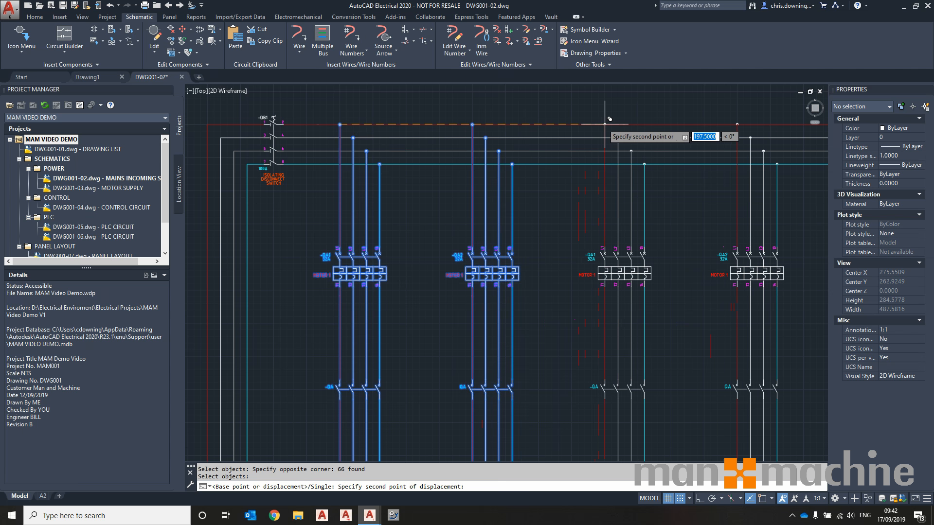
{"action": "scroll", "coordinate": [648, 215], "scroll_direction": "down", "scroll_amount": 2}
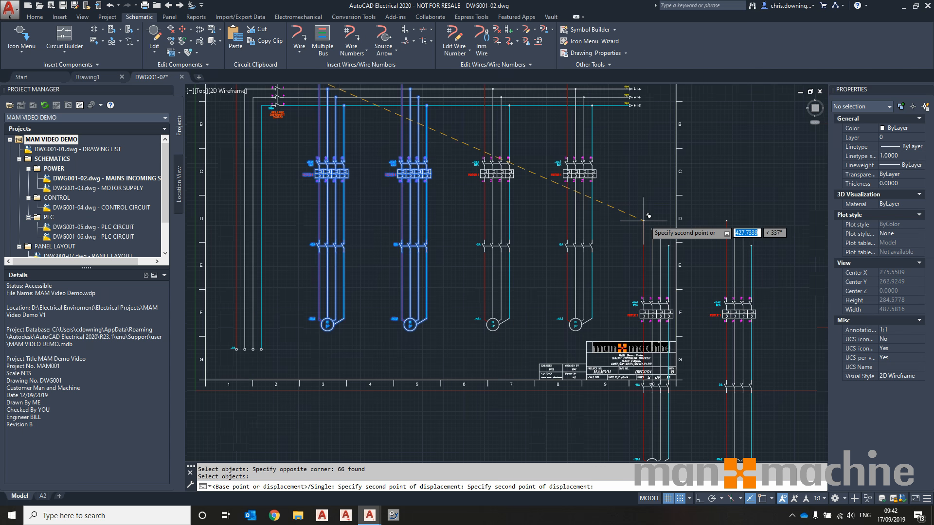
{"action": "key", "text": "Return"}
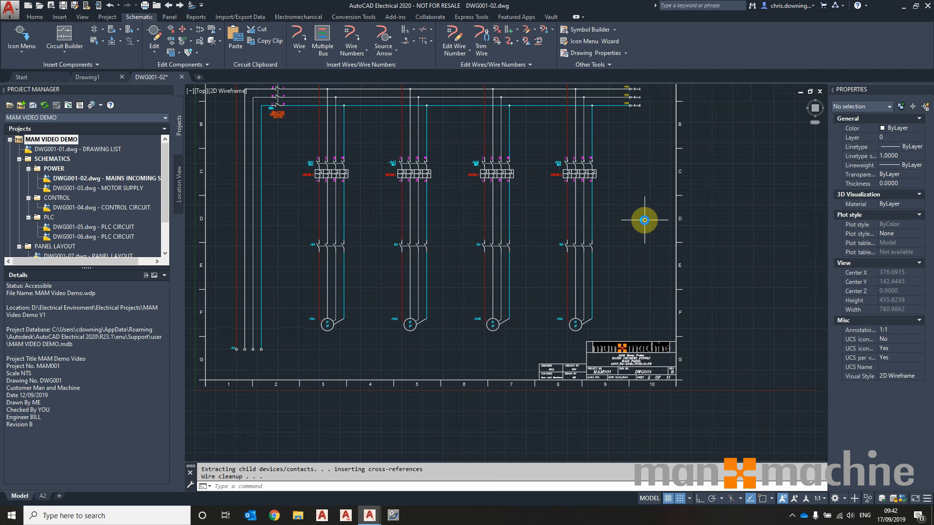
Examine the tags, descriptions and contactor contacts of the original and copied motor circuits
{"action": "scroll", "coordinate": [476, 167], "scroll_direction": "up", "scroll_amount": 4}
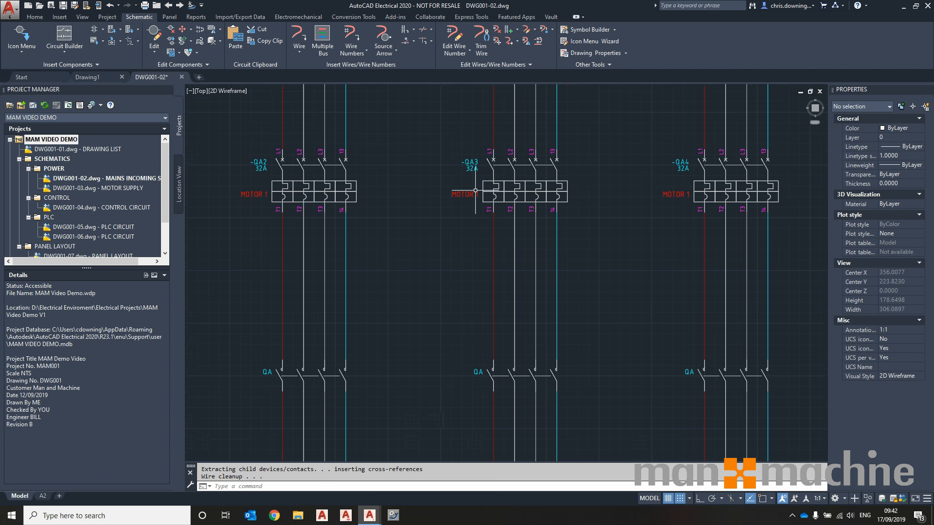
{"action": "scroll", "coordinate": [509, 168], "scroll_direction": "down", "scroll_amount": 2}
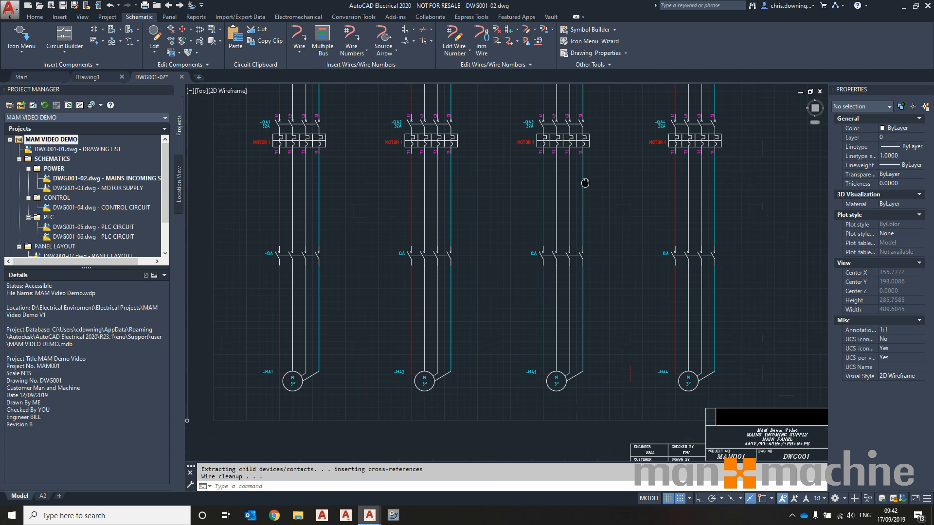
{"action": "middle_click_drag", "start_coordinate": [585, 183], "coordinate": [593, 177]}
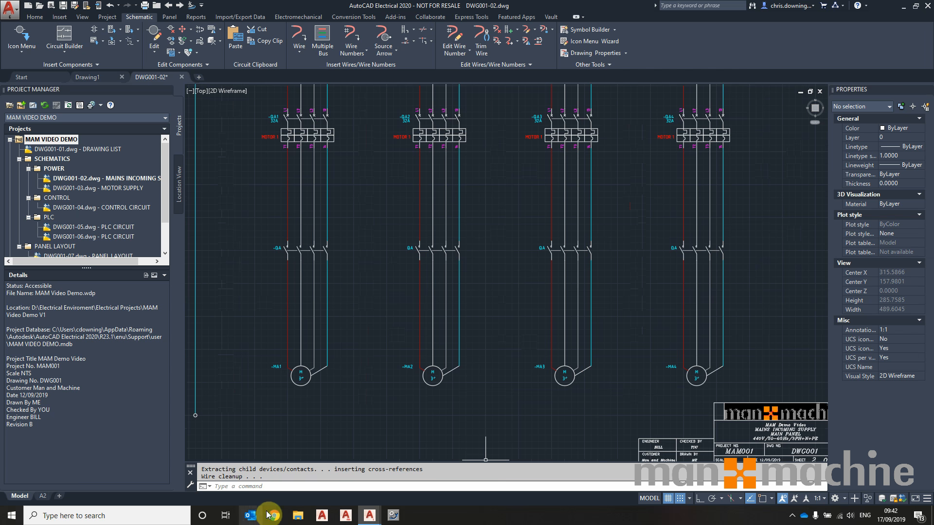
{"action": "middle_click_drag", "start_coordinate": [743, 378], "coordinate": [739, 399]}
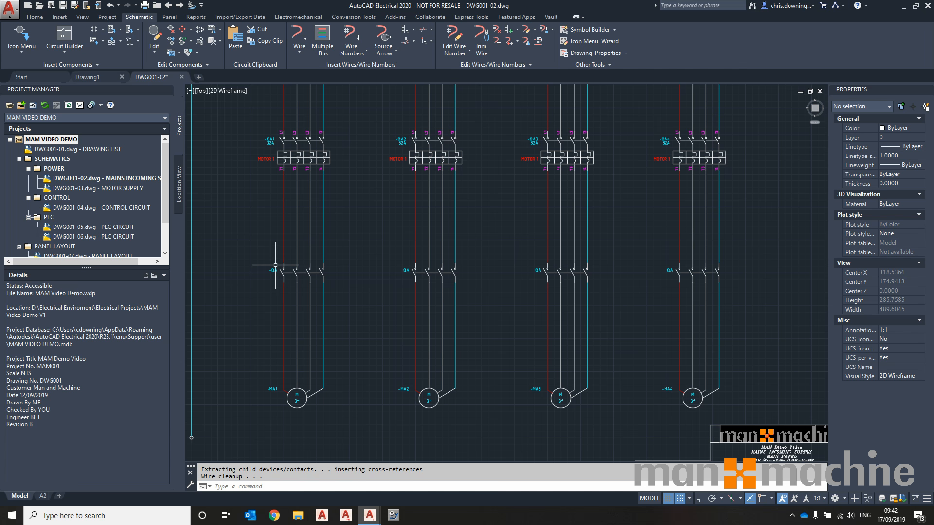
{"action": "scroll", "coordinate": [491, 408], "scroll_direction": "up", "scroll_amount": 2}
{"action": "middle_click_drag", "start_coordinate": [523, 352], "coordinate": [520, 405]}
{"action": "scroll", "coordinate": [519, 407], "scroll_direction": "down", "scroll_amount": 2}
{"action": "scroll", "coordinate": [520, 407], "scroll_direction": "down", "scroll_amount": 2}
{"action": "scroll", "coordinate": [484, 332], "scroll_direction": "up", "scroll_amount": 2}
{"action": "scroll", "coordinate": [480, 330], "scroll_direction": "up", "scroll_amount": 2}
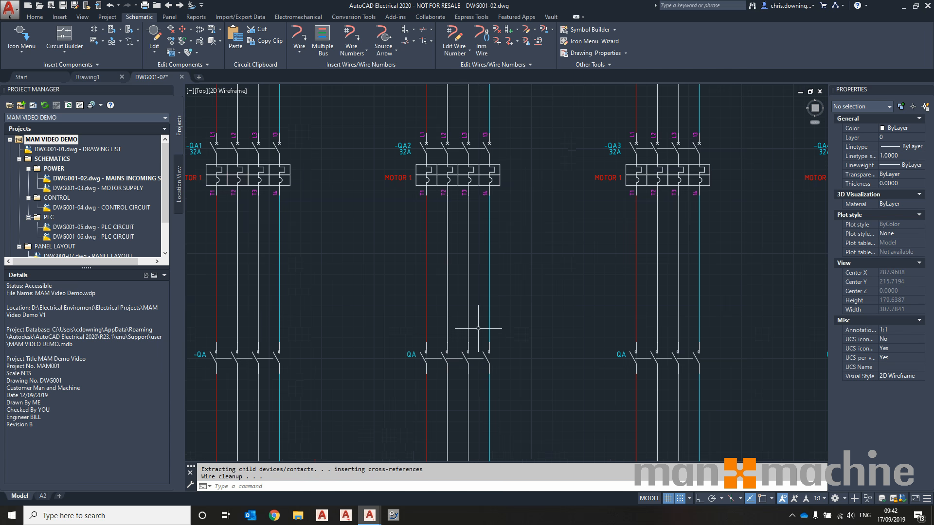
{"action": "scroll", "coordinate": [510, 186], "scroll_direction": "down", "scroll_amount": 2}
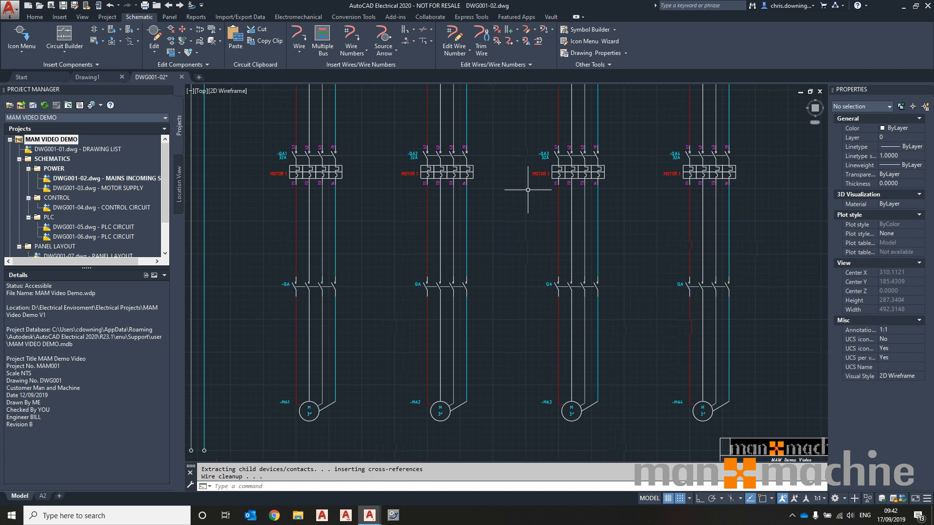
Change the first description (DESC1) of circuit breaker -QA2 to MOTOR 2
{"action": "left_click", "coordinate": [417, 152]}
{"action": "left_click", "coordinate": [910, 431]}
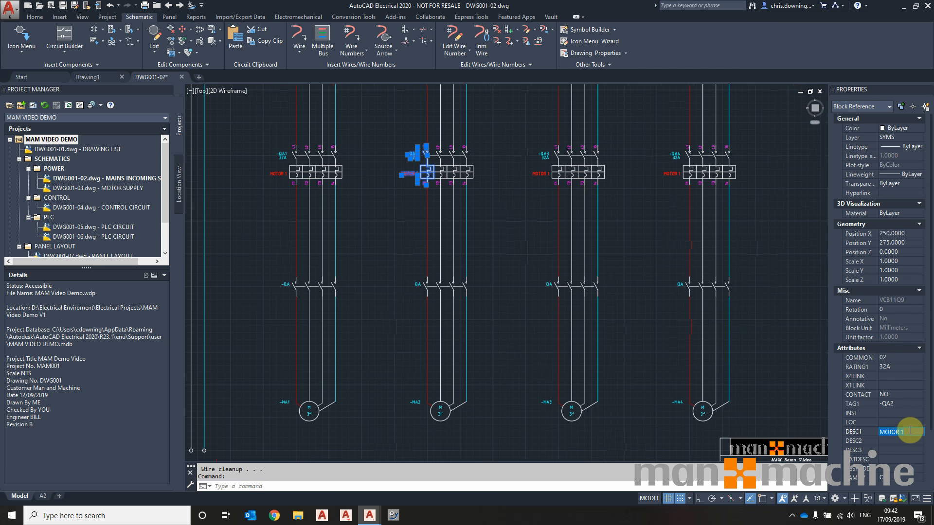
{"action": "type", "text": "2"}
{"action": "key", "text": "Return"}
{"action": "key", "text": "Escape"}
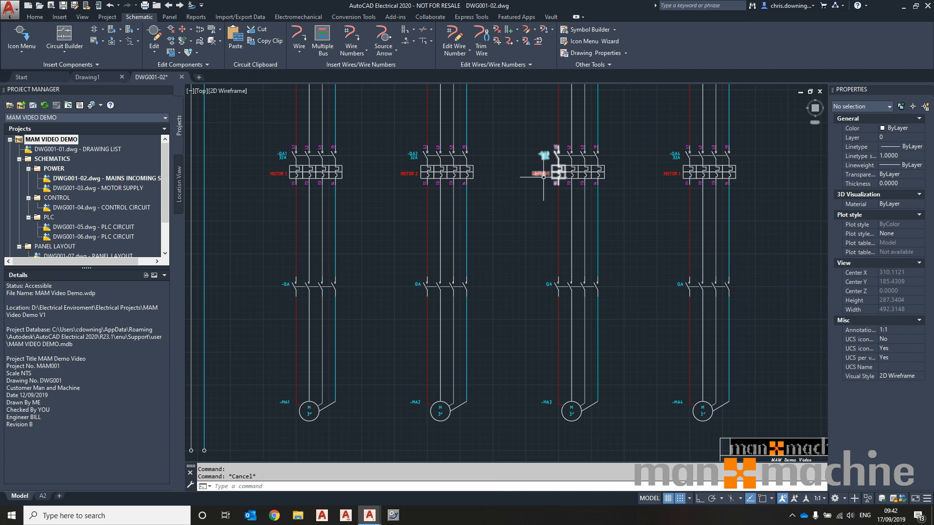
Change the first description (DESC1) of circuit breaker -QA3 to MOTOR 3
{"action": "left_click", "coordinate": [543, 176]}
{"action": "left_click", "coordinate": [911, 430]}
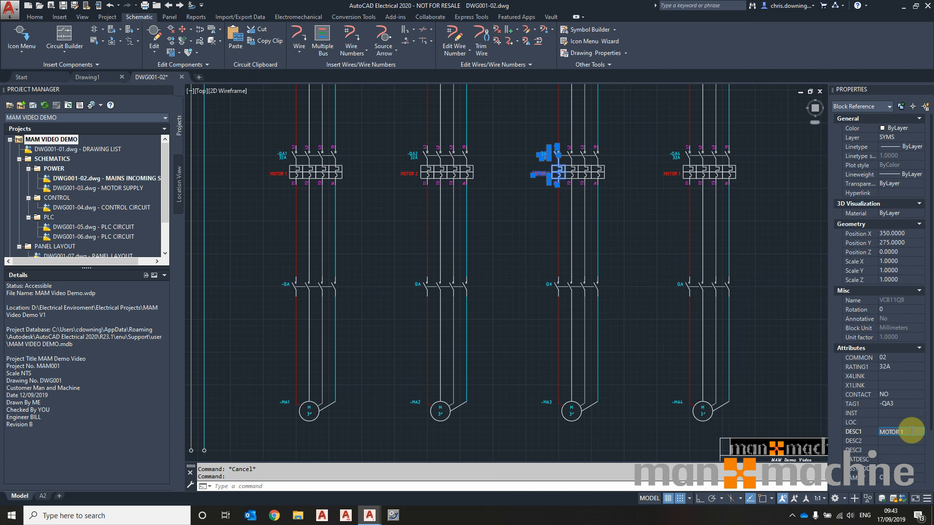
{"action": "type", "text": "MOTOR 3"}
{"action": "key", "text": "Return"}
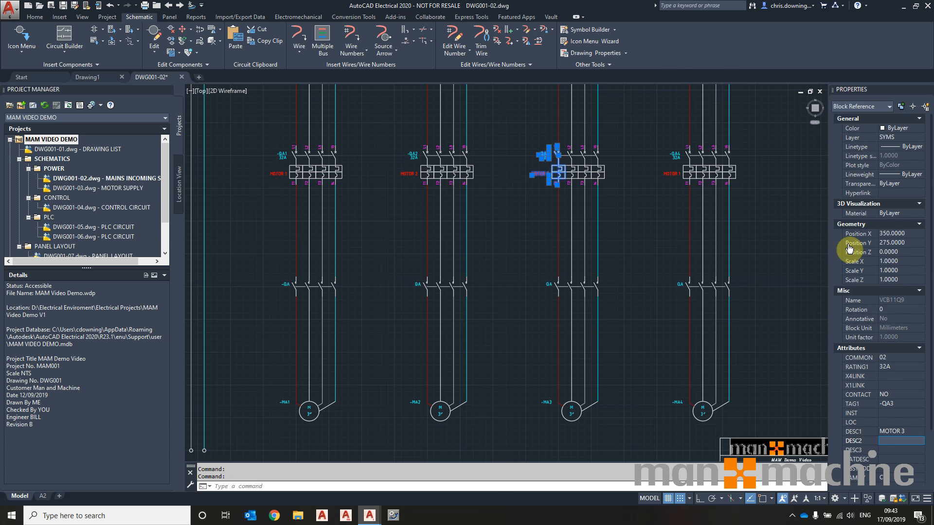
{"action": "key", "text": "Escape"}
Change the first description (DESC1) of circuit breaker -QA4 to MOTOR 4
{"action": "left_click", "coordinate": [699, 176]}
{"action": "left_click", "coordinate": [914, 433]}
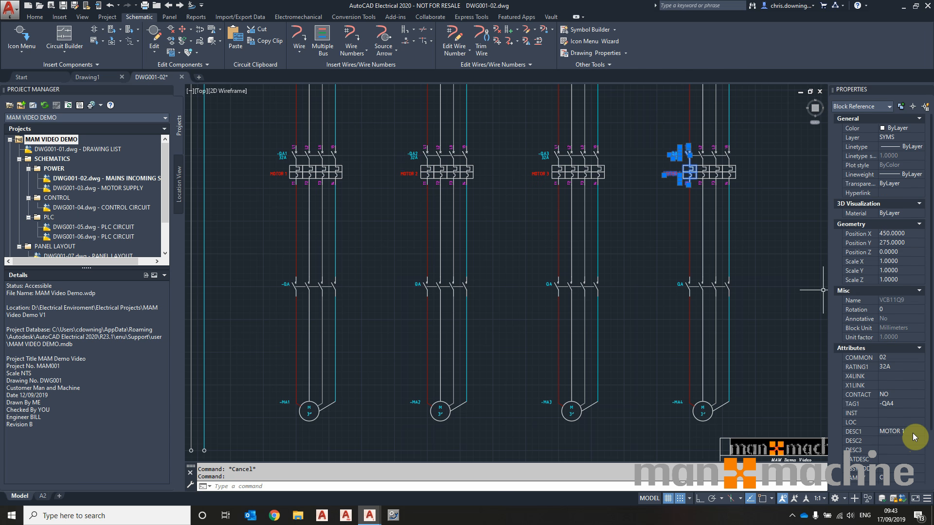
{"action": "type", "text": "MOTOR 4"}
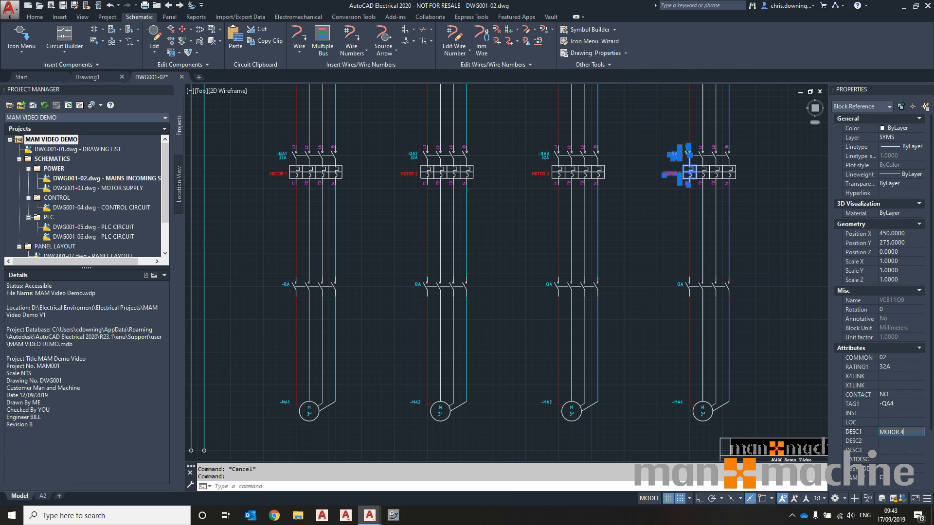
{"action": "left_click", "coordinate": [913, 436]}
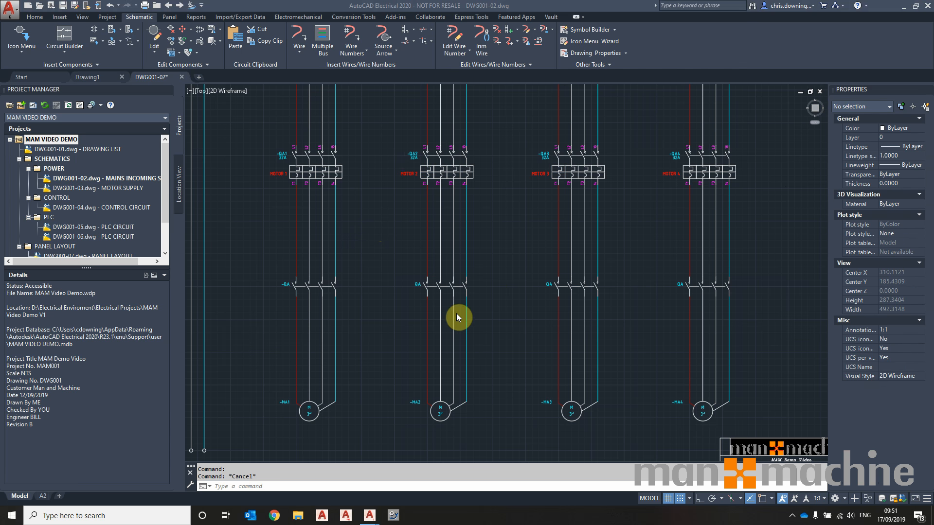
Start a multiple component insertion using the Round with Wire Number Change terminal from the Terminals/Connectors symbols
{"action": "scroll", "coordinate": [504, 333], "scroll_direction": "down", "scroll_amount": 3}
{"action": "scroll", "coordinate": [505, 332], "scroll_direction": "up", "scroll_amount": 3}
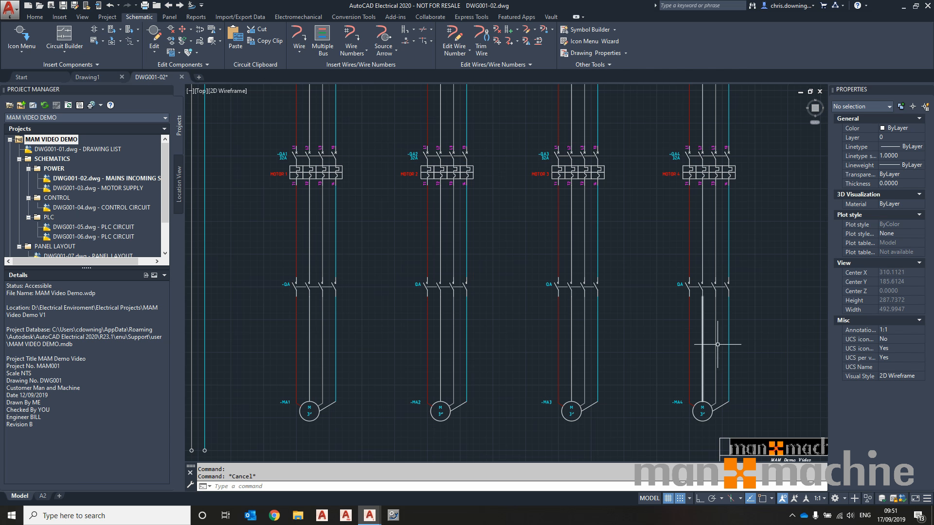
{"action": "left_click", "coordinate": [95, 32]}
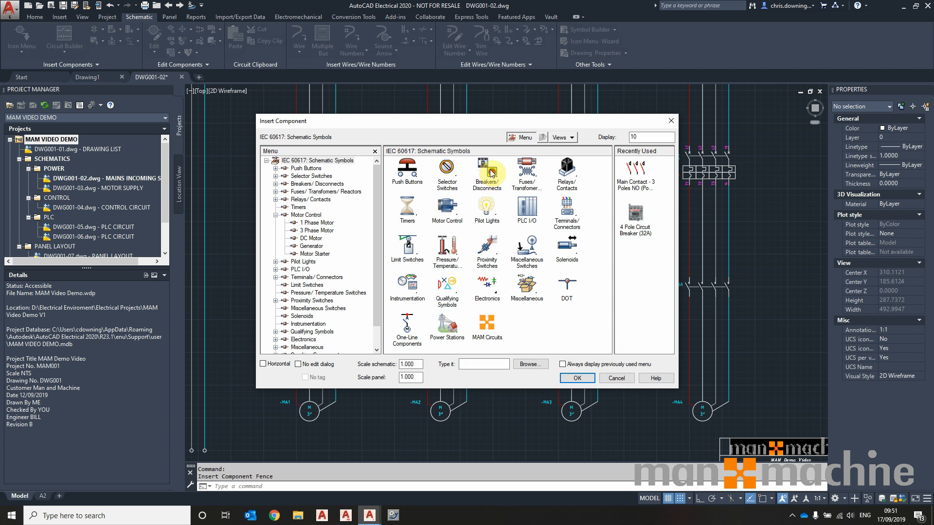
{"action": "left_click", "coordinate": [276, 215]}
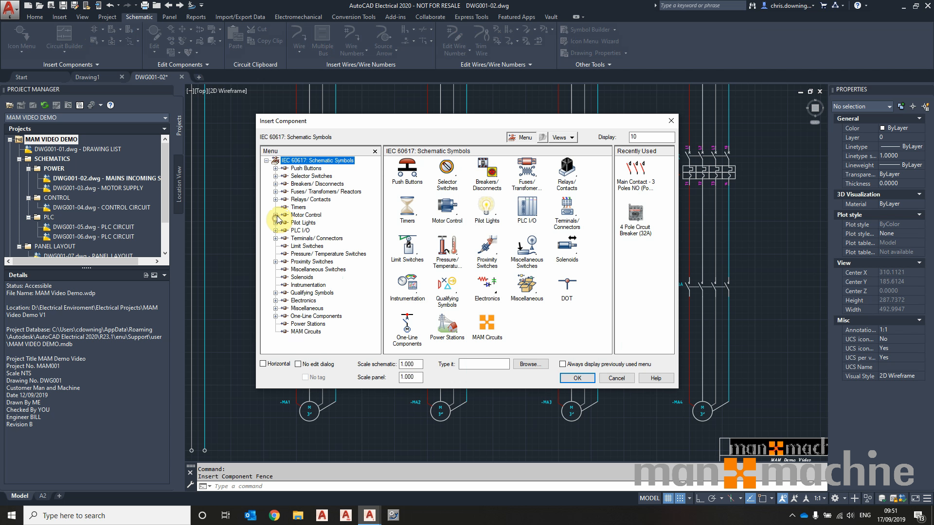
{"action": "left_click", "coordinate": [275, 238]}
{"action": "left_click", "coordinate": [296, 238]}
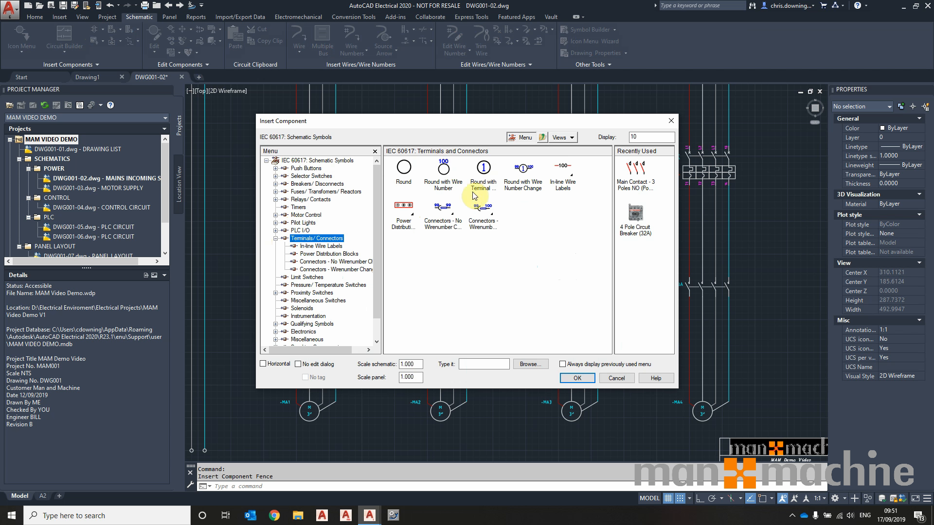
{"action": "left_click", "coordinate": [521, 170]}
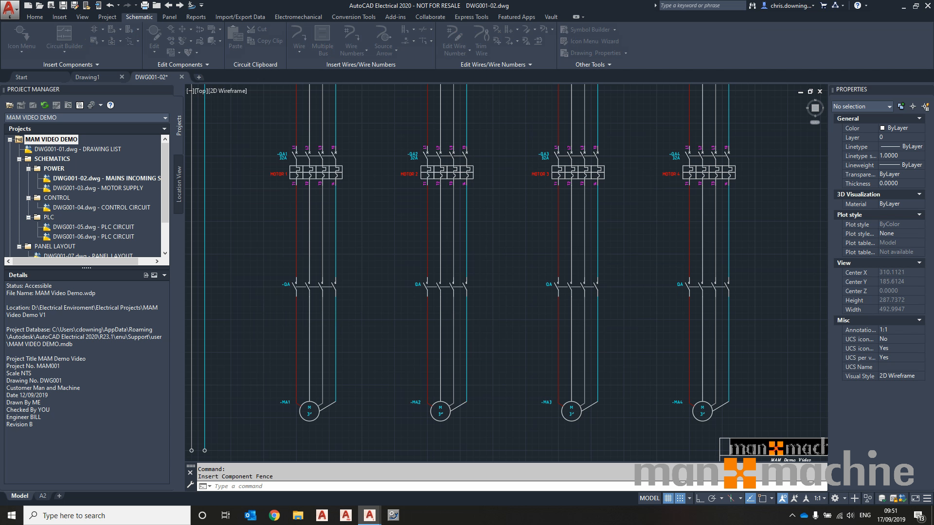
Run a straight horizontal fence with Ortho on across the wires of all four motors, between contactor contacts and motors
{"action": "scroll", "coordinate": [290, 352], "scroll_direction": "up", "scroll_amount": 2}
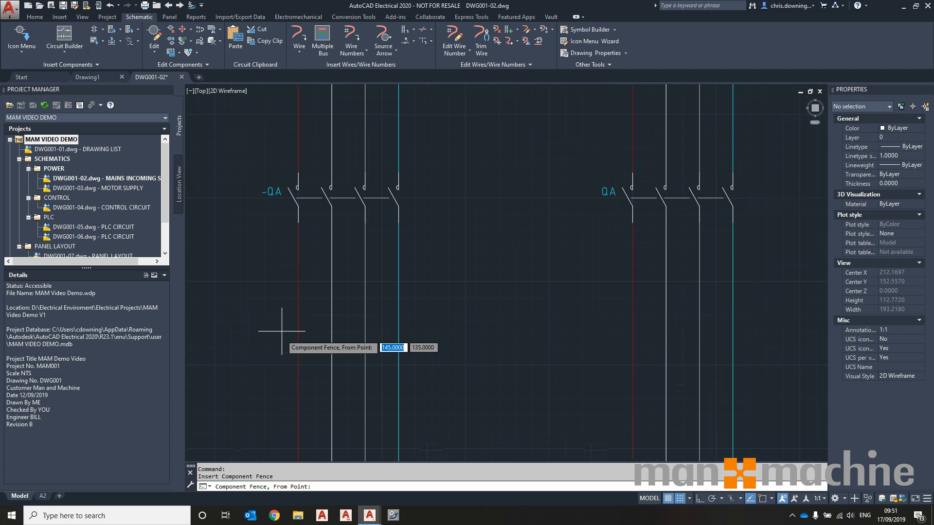
{"action": "left_click", "coordinate": [275, 353]}
{"action": "scroll", "coordinate": [311, 357], "scroll_direction": "down", "scroll_amount": 2}
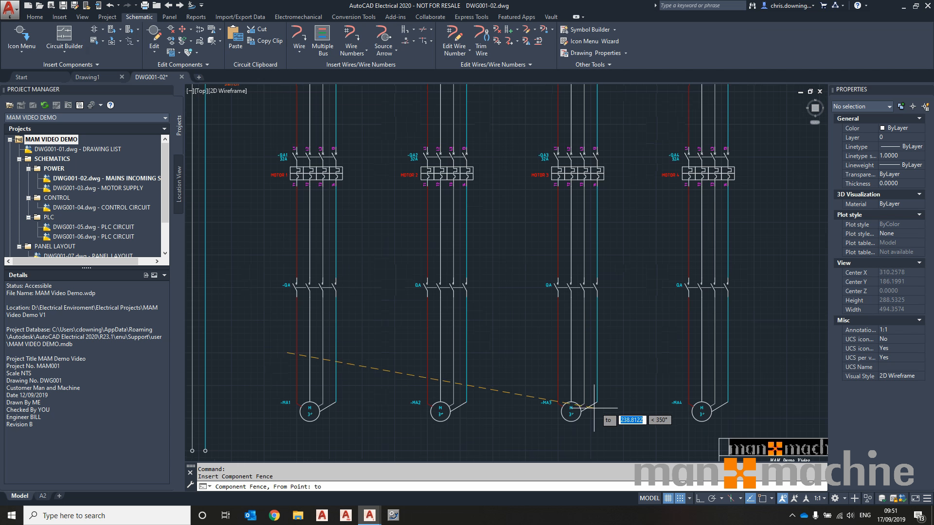
{"action": "key", "text": "F8"}
{"action": "left_click", "coordinate": [751, 382]}
{"action": "right_click", "coordinate": [752, 385]}
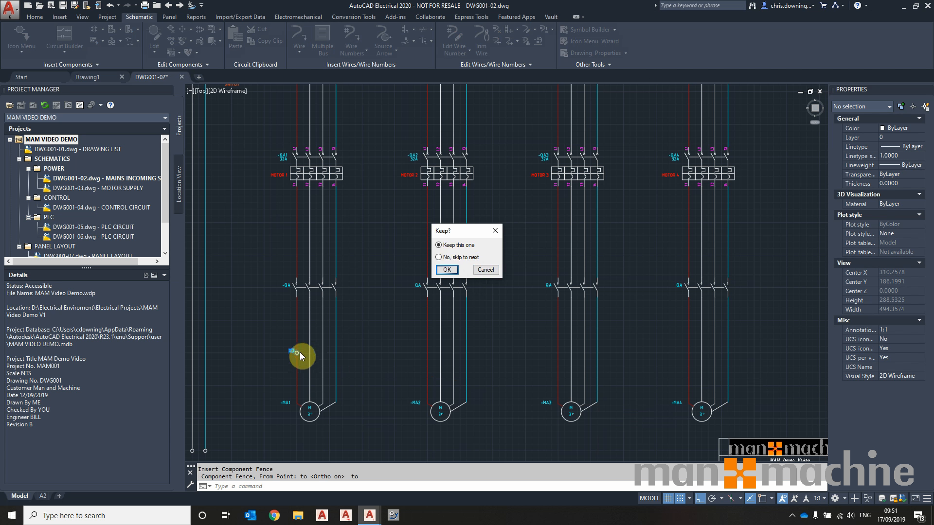
{"action": "left_click", "coordinate": [447, 271]}
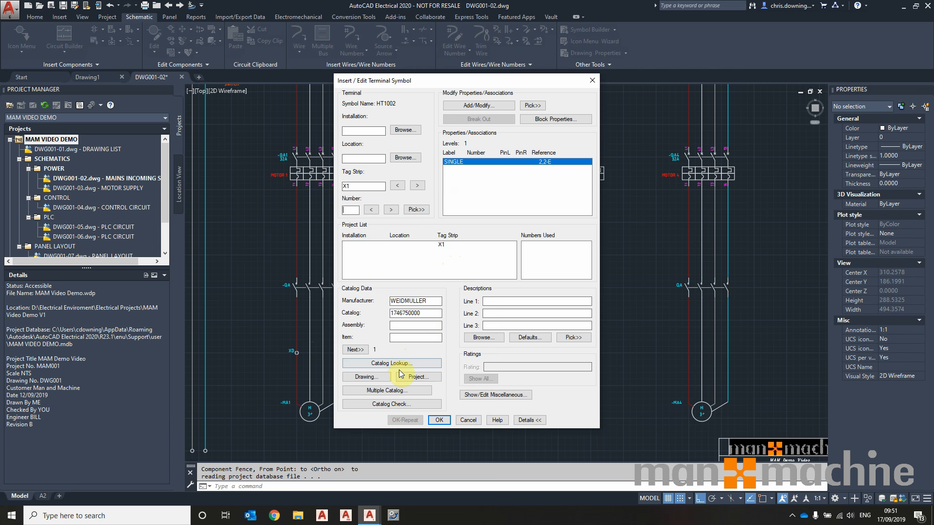
{"action": "left_click", "coordinate": [398, 404]}
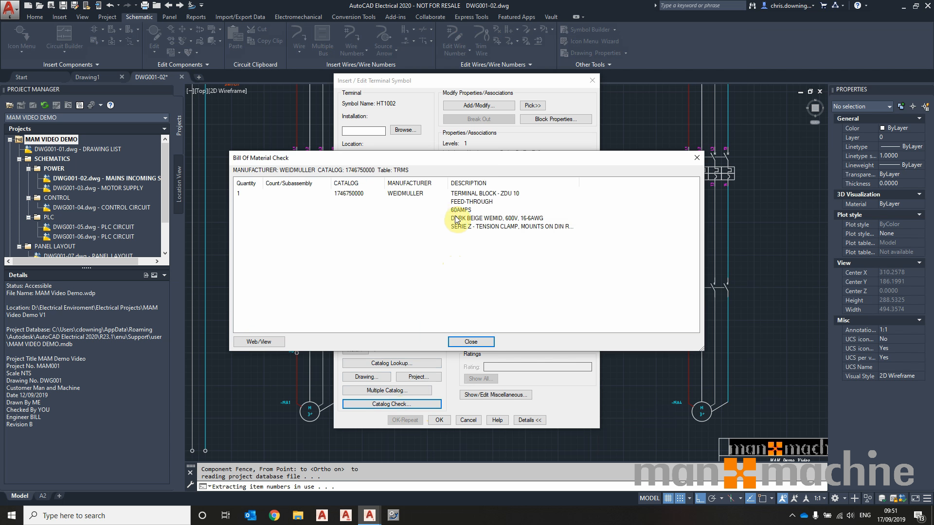
{"action": "left_click", "coordinate": [471, 342]}
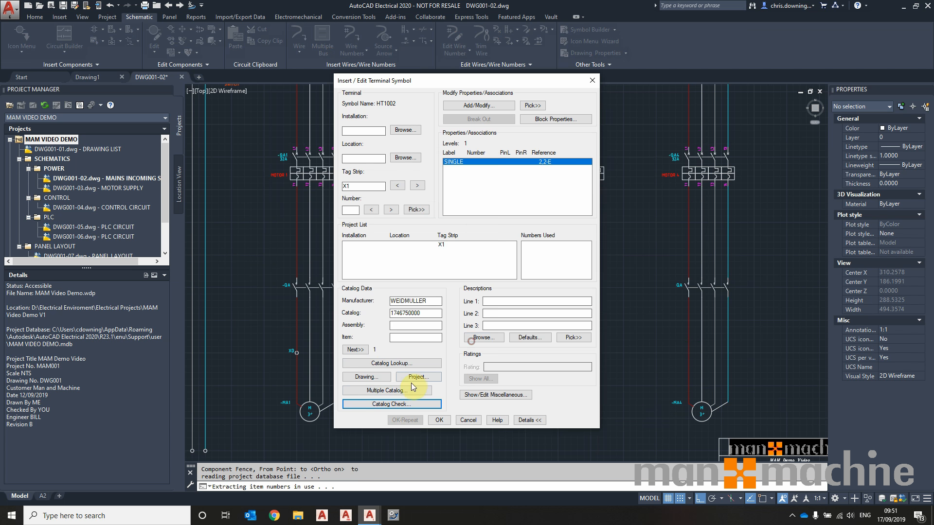
{"action": "left_click", "coordinate": [390, 363]}
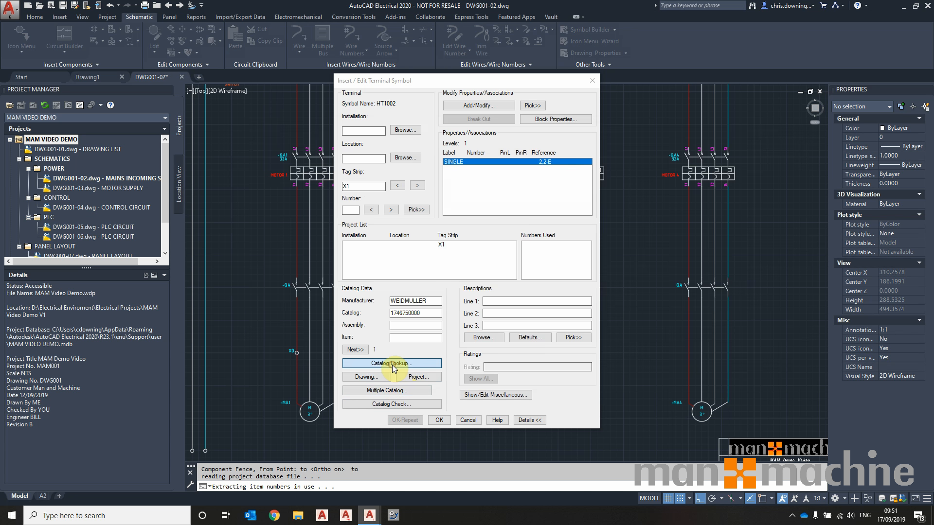
{"action": "left_click", "coordinate": [800, 177]}
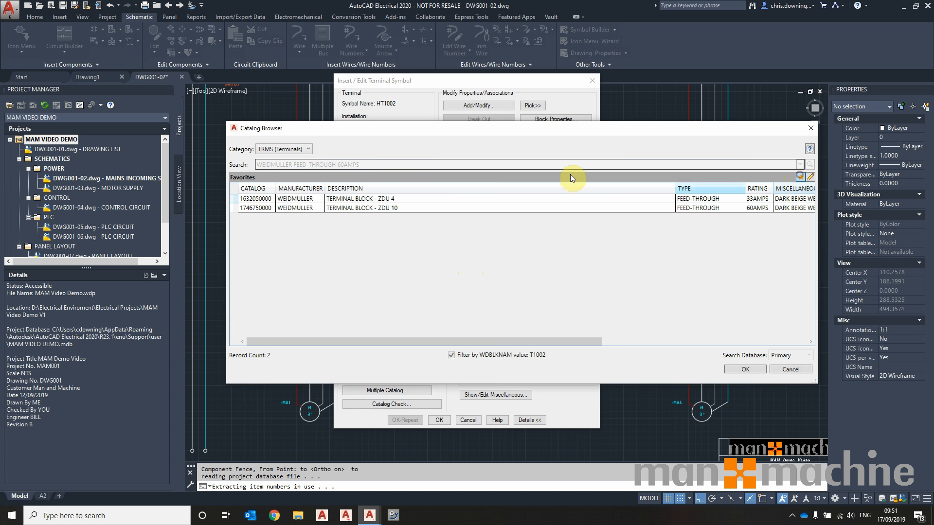
{"action": "left_click", "coordinate": [506, 200]}
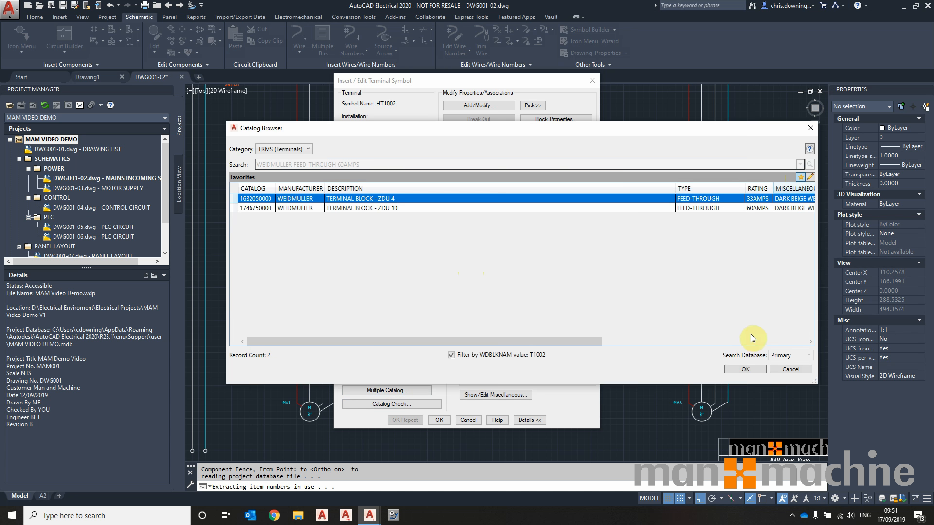
{"action": "left_click", "coordinate": [737, 371]}
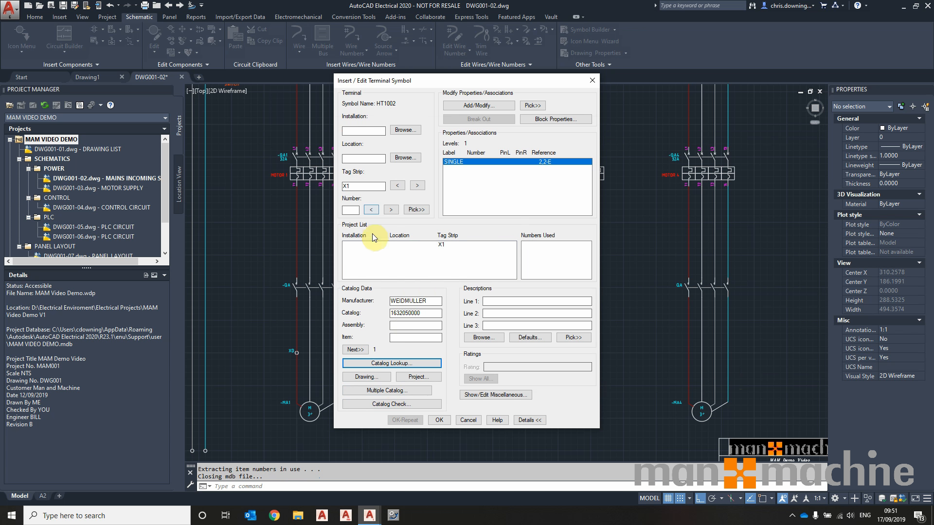
Set the terminal's tag strip to X2 and keep all remaining terminals along the fence without showing the edit dialog after each
{"action": "left_click", "coordinate": [361, 189]}
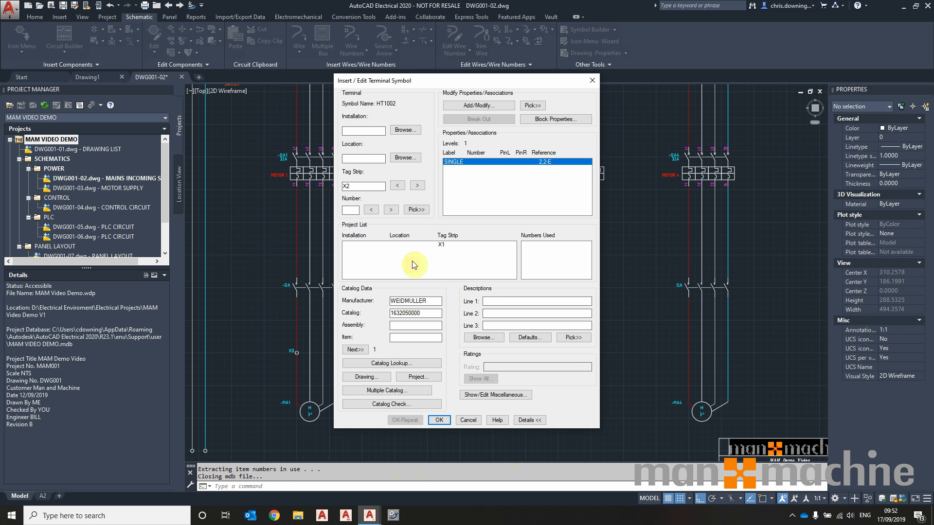
{"action": "left_click", "coordinate": [441, 421]}
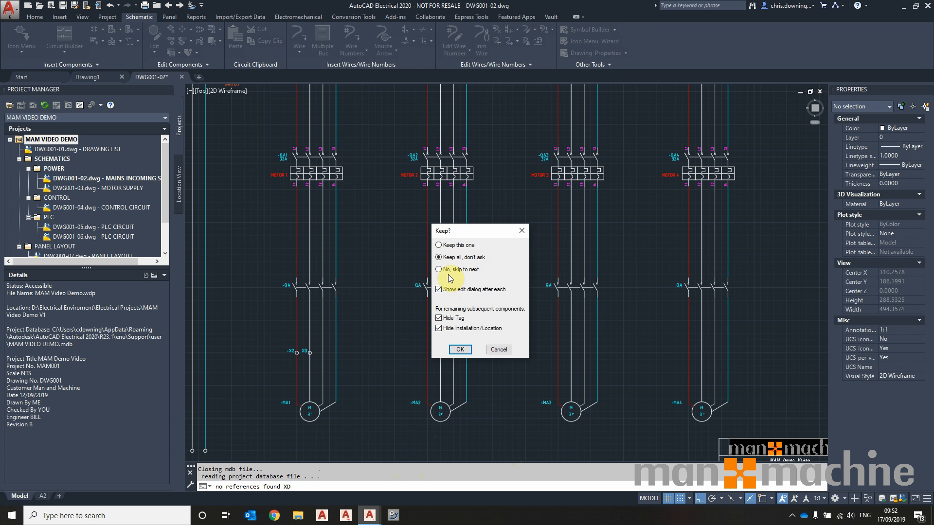
{"action": "left_click", "coordinate": [462, 292]}
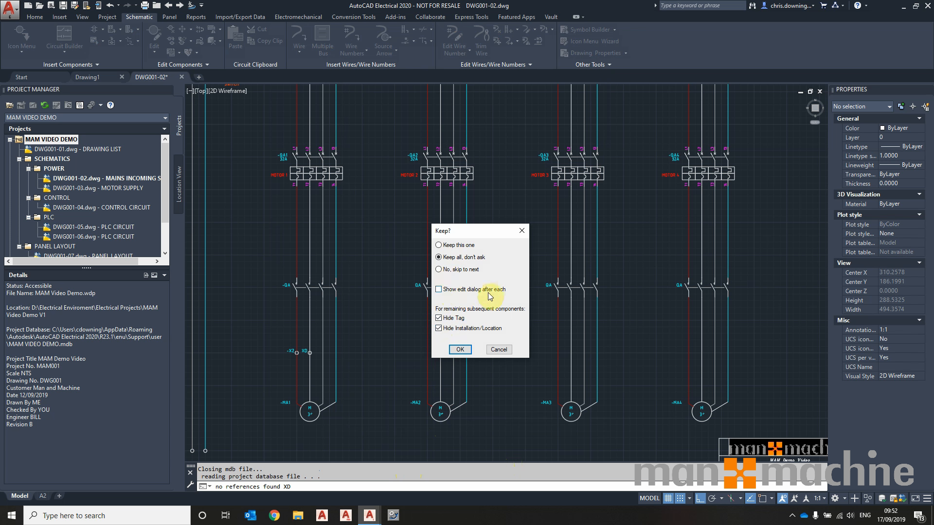
{"action": "left_click", "coordinate": [460, 350]}
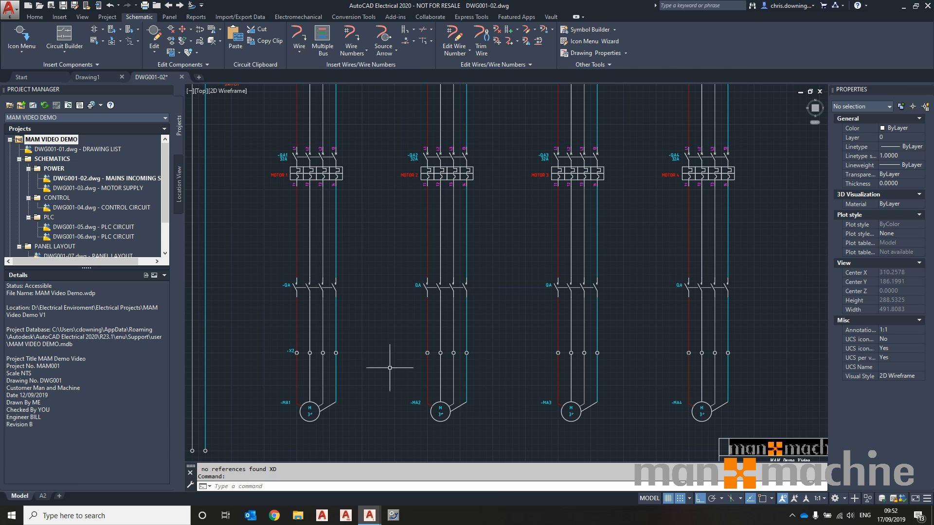
Examine the catalog and manufacturer attributes of the first terminals above motors -MA2 and -MA1
{"action": "left_click", "coordinate": [427, 352]}
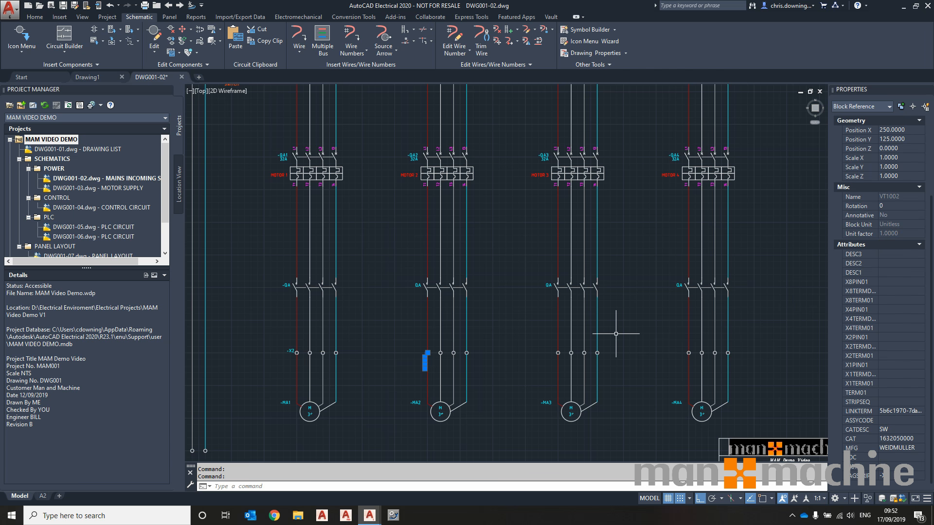
{"action": "key", "text": "Escape"}
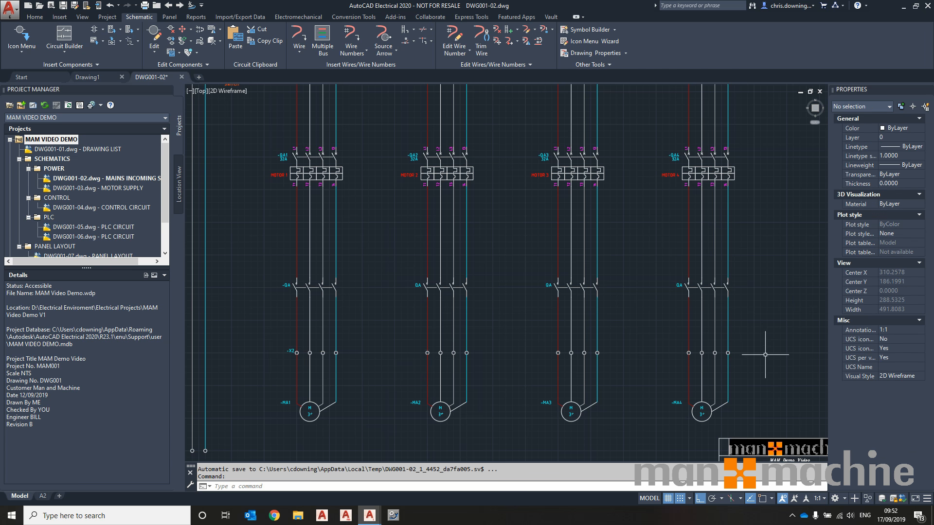
{"action": "scroll", "coordinate": [331, 353], "scroll_direction": "up", "scroll_amount": 2}
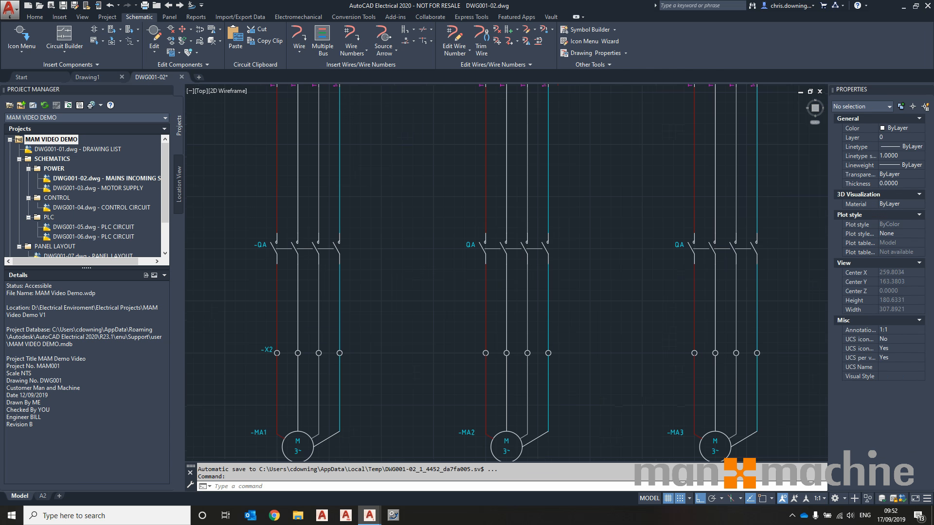
{"action": "scroll", "coordinate": [367, 318], "scroll_direction": "down", "scroll_amount": 2}
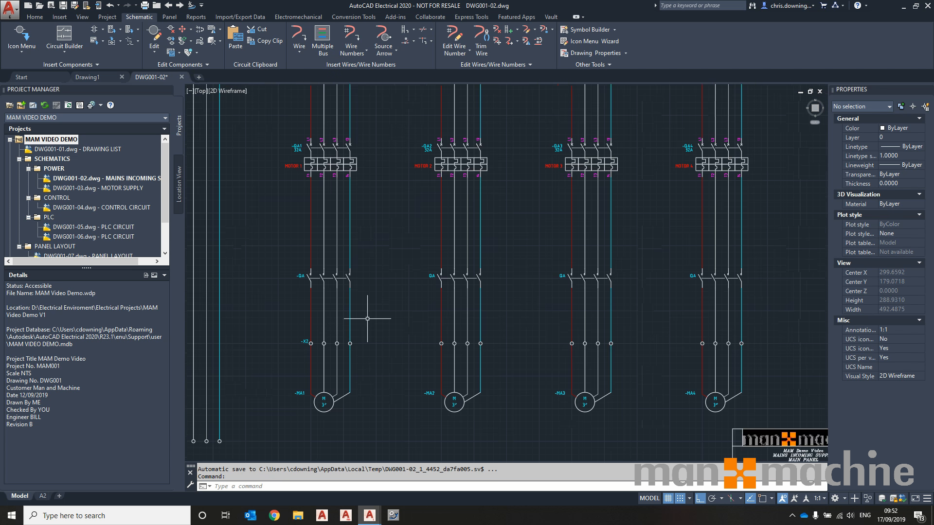
{"action": "left_click", "coordinate": [305, 341]}
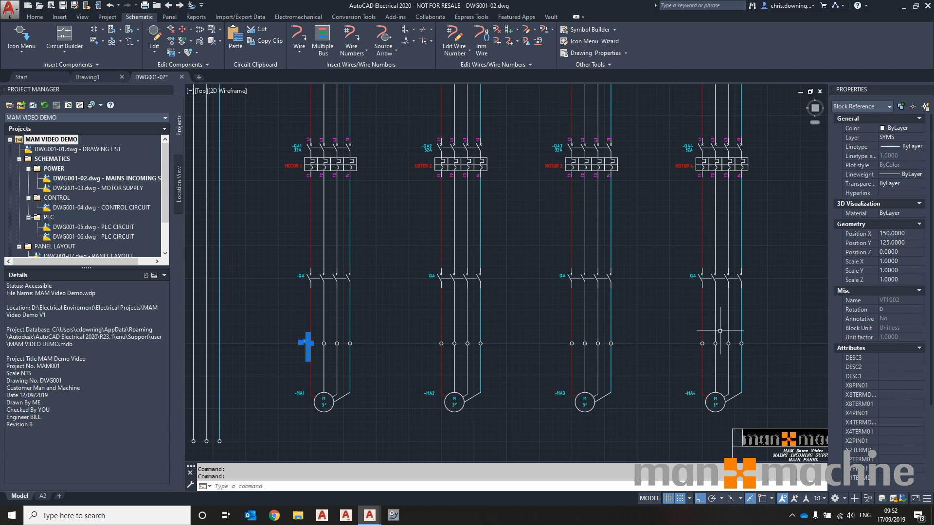
{"action": "scroll", "coordinate": [619, 328], "scroll_direction": "down", "scroll_amount": 4}
{"action": "middle_click", "coordinate": [523, 271]}
{"action": "middle_click", "coordinate": [523, 270]}
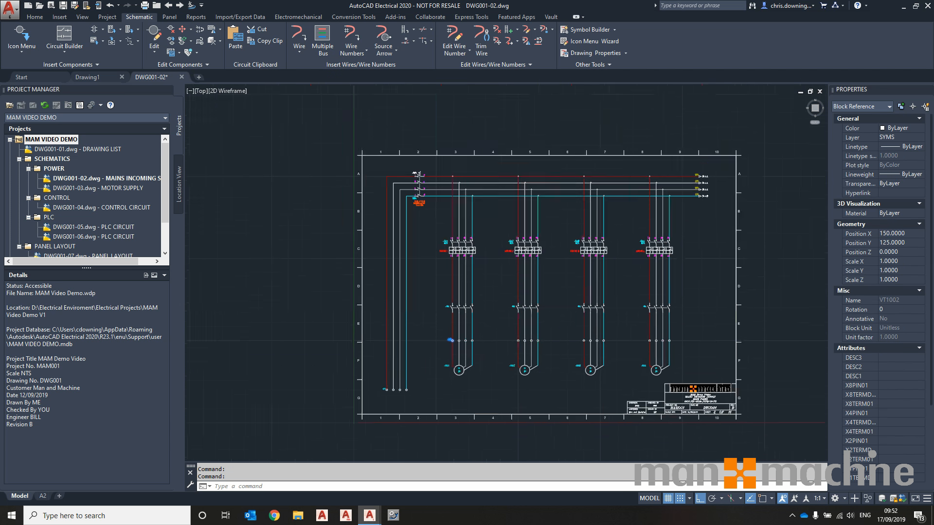
{"action": "scroll", "coordinate": [911, 447], "scroll_direction": "down", "scroll_amount": 4}
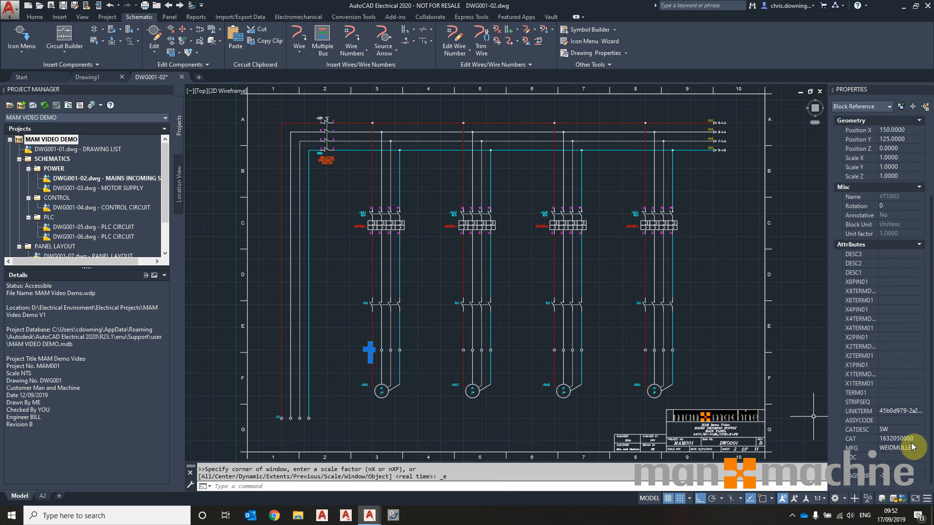
{"action": "key", "text": "Escape"}
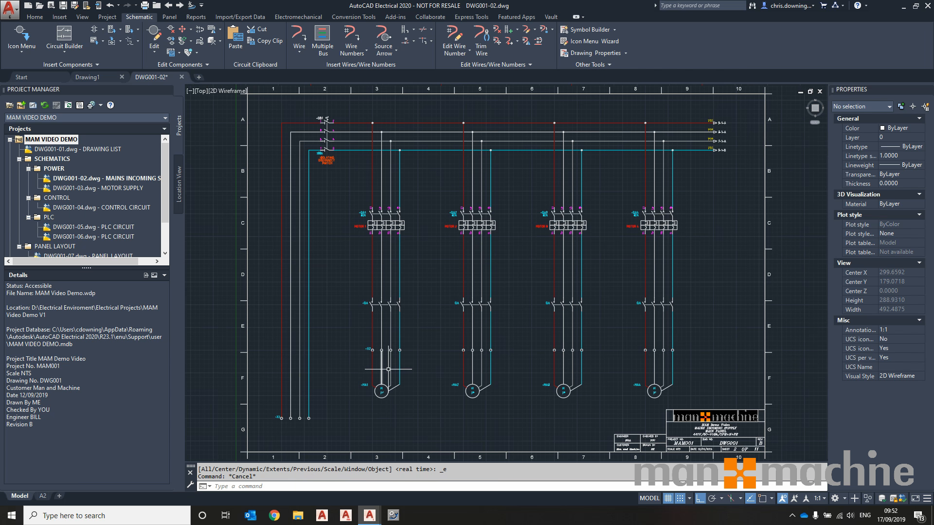
Change all wires between the X2 terminals and the four motors to the EXTERNAL wire type
{"action": "left_click", "coordinate": [373, 374]}
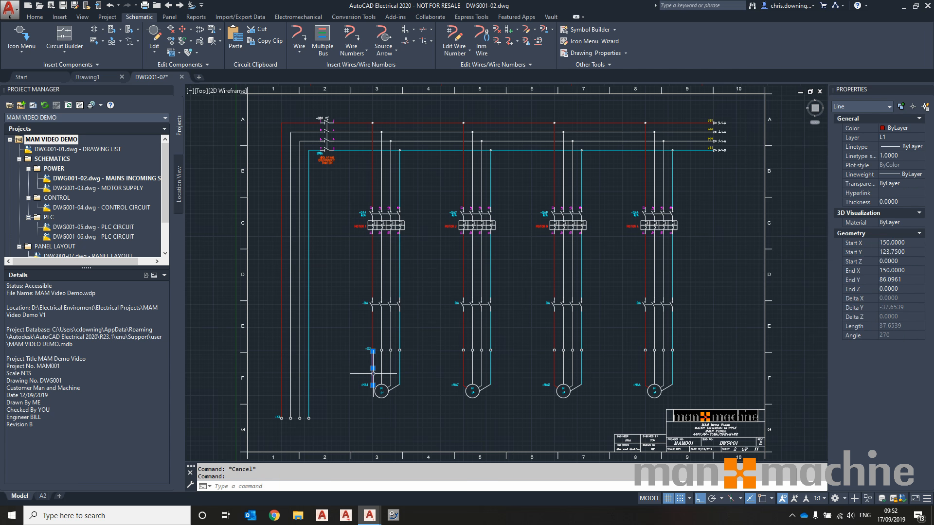
{"action": "right_click", "coordinate": [375, 375]}
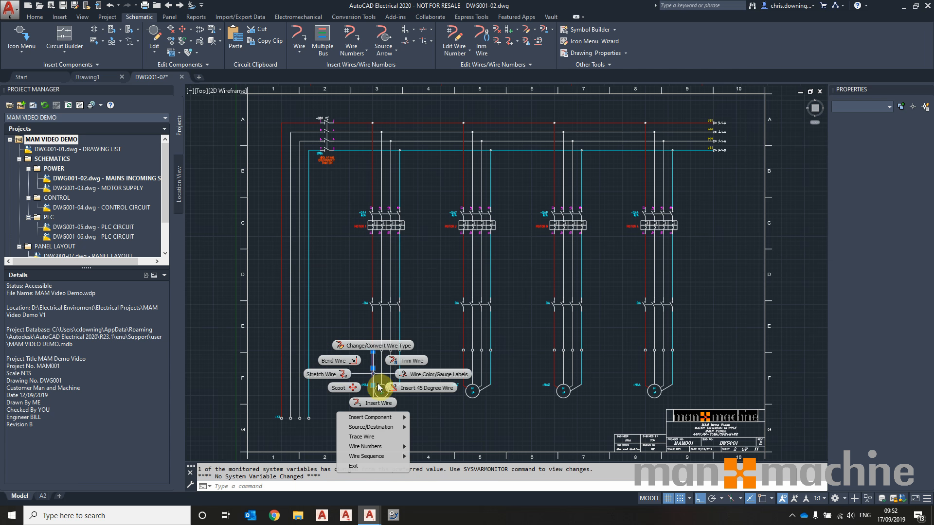
{"action": "left_click", "coordinate": [373, 346]}
{"action": "scroll", "coordinate": [448, 203], "scroll_direction": "up", "scroll_amount": 8}
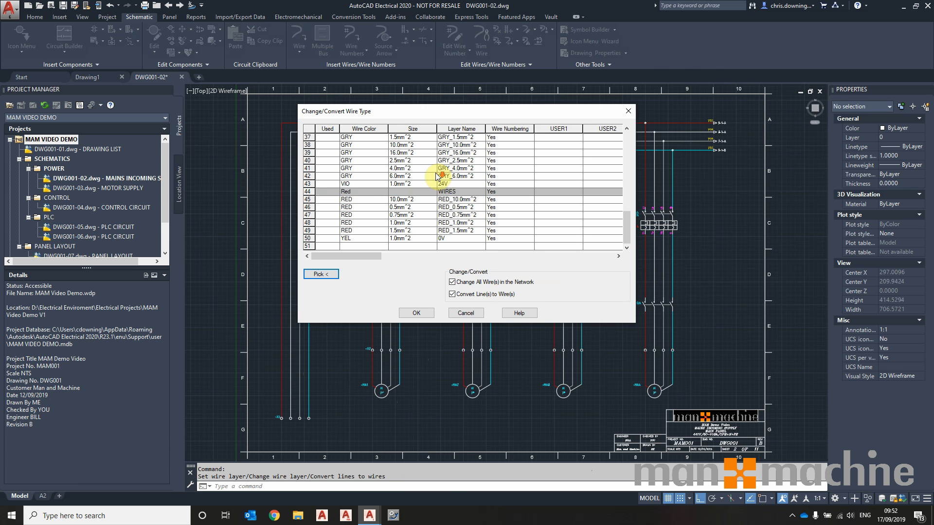
{"action": "left_click", "coordinate": [451, 137]}
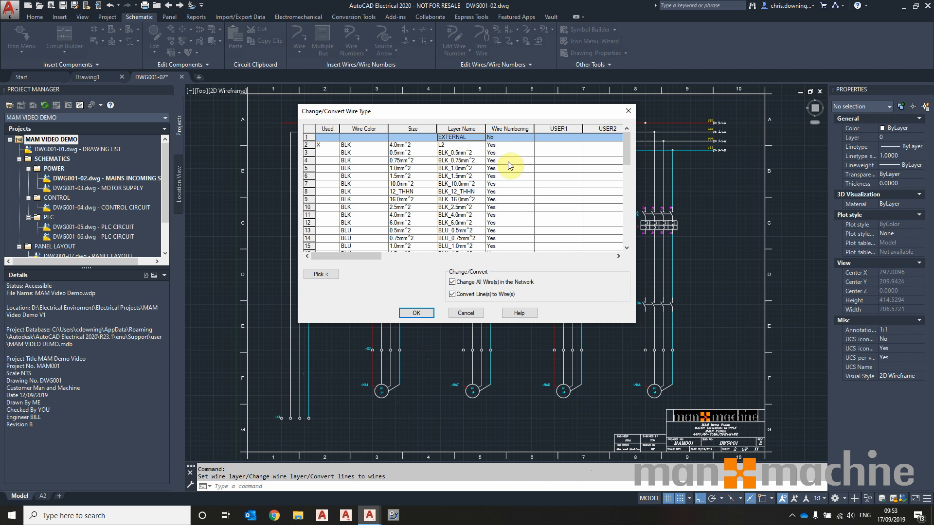
{"action": "scroll", "coordinate": [499, 206], "scroll_direction": "down", "scroll_amount": 12}
{"action": "scroll", "coordinate": [499, 205], "scroll_direction": "up", "scroll_amount": 12}
{"action": "left_click", "coordinate": [415, 313]}
{"action": "left_click", "coordinate": [691, 364]}
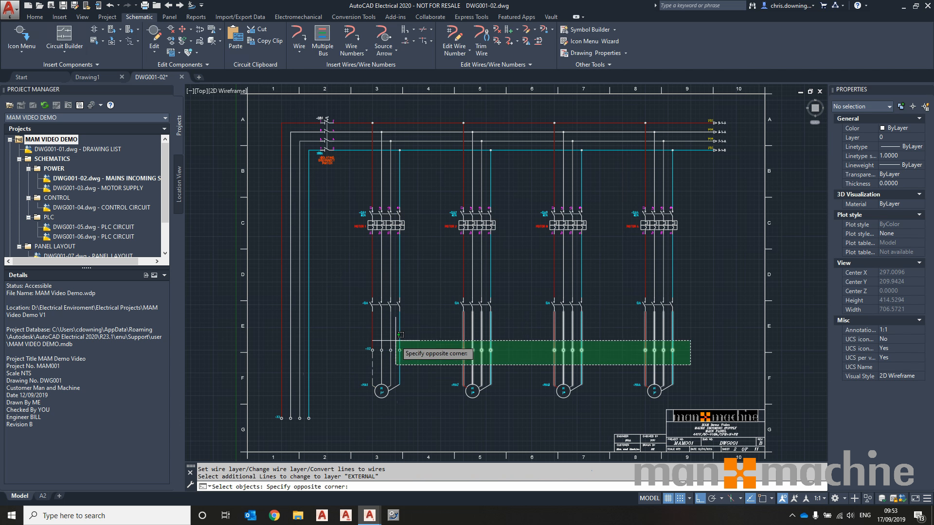
{"action": "left_click", "coordinate": [372, 362]}
{"action": "key", "text": "Return"}
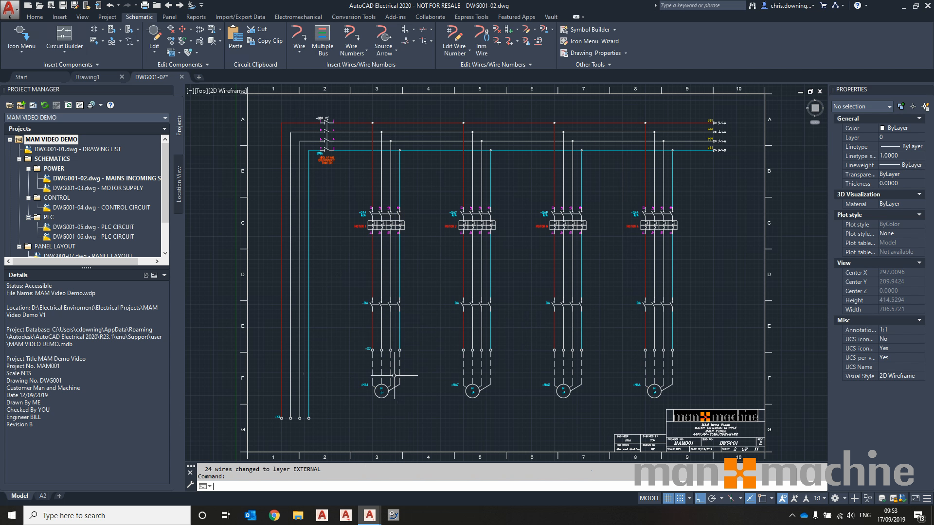
Insert wire numbers drawing-wide, tagging all wires sequentially from 001 with the wire layer format overrides
{"action": "scroll", "coordinate": [438, 399], "scroll_direction": "up", "scroll_amount": 2}
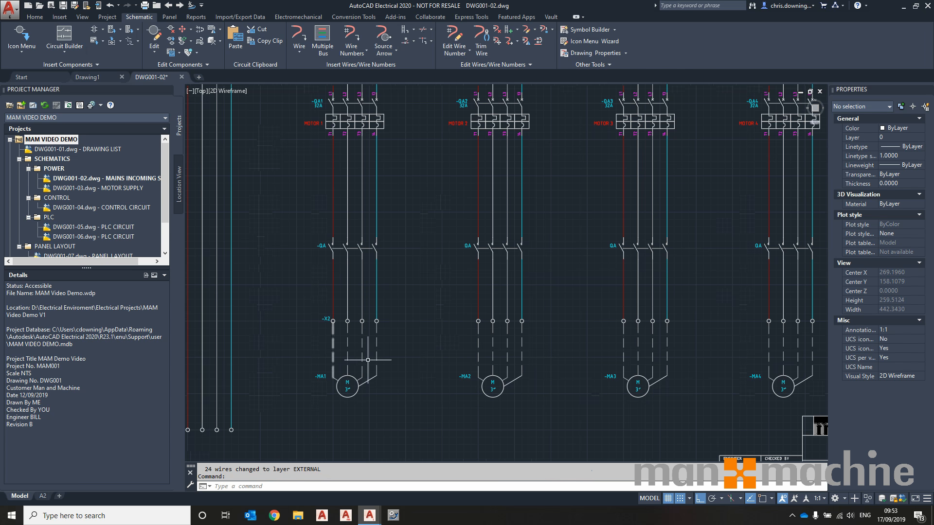
{"action": "scroll", "coordinate": [389, 360], "scroll_direction": "down", "scroll_amount": 5}
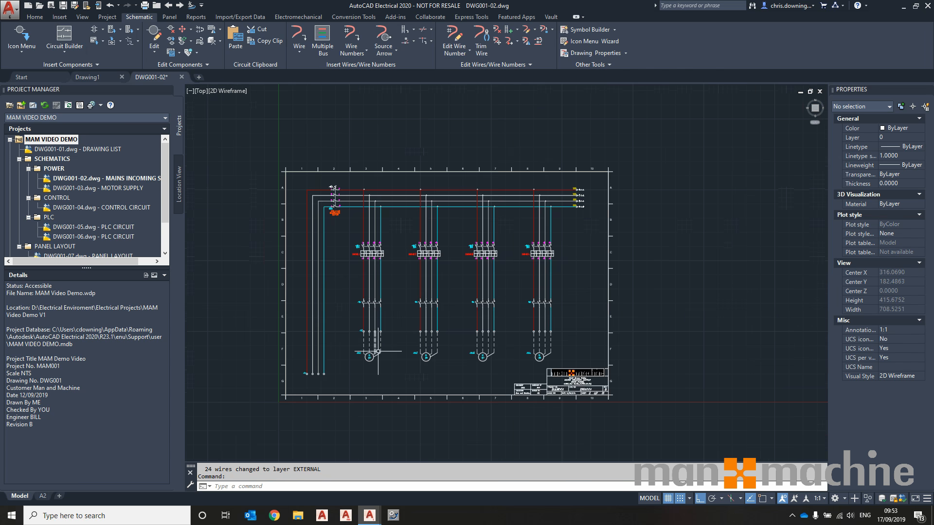
{"action": "middle_click", "coordinate": [513, 345]}
{"action": "middle_click", "coordinate": [513, 345]}
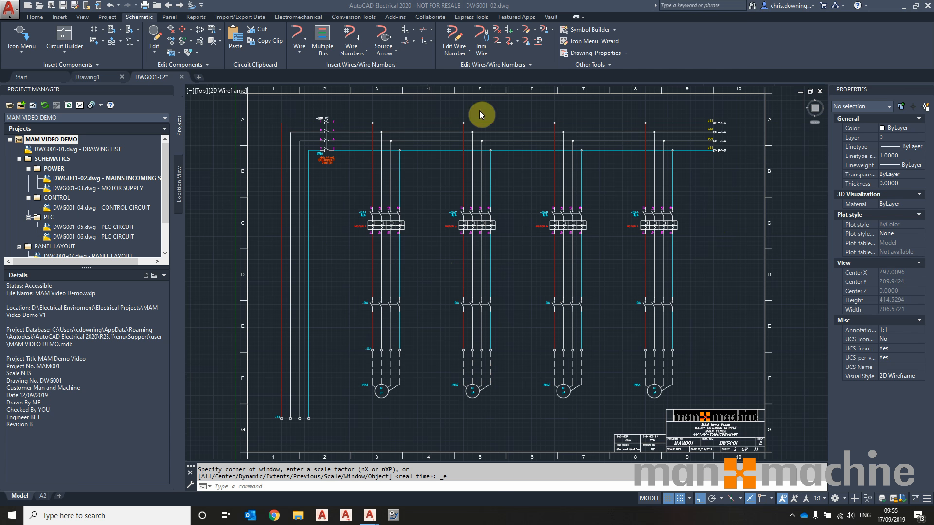
{"action": "left_click", "coordinate": [355, 38]}
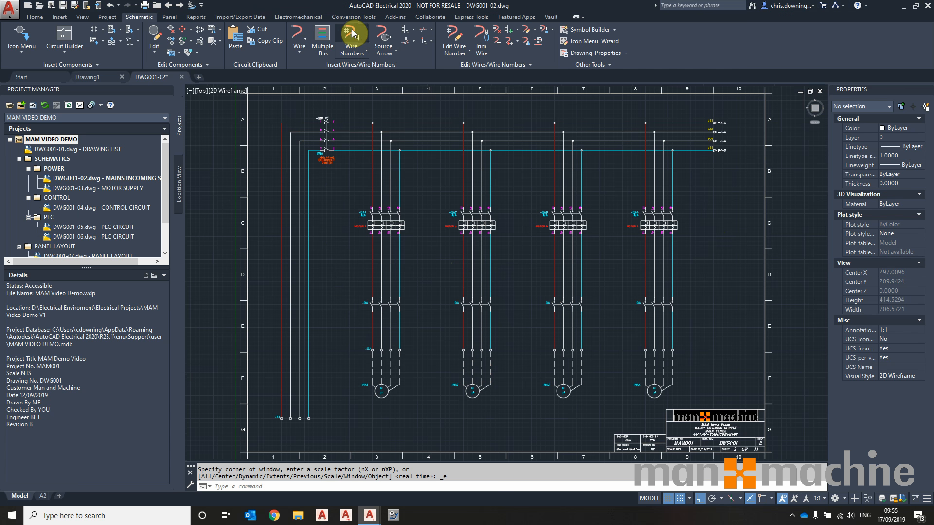
{"action": "left_click", "coordinate": [351, 35]}
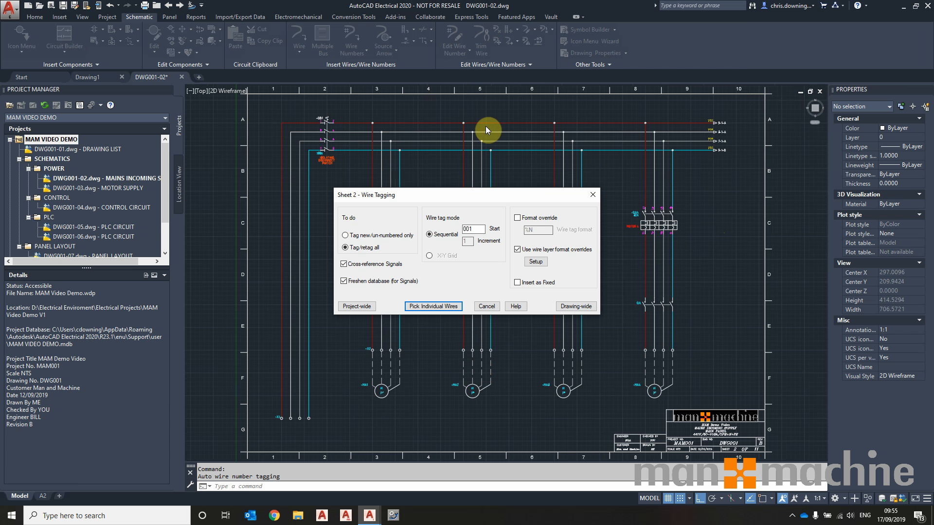
{"action": "left_click", "coordinate": [576, 307]}
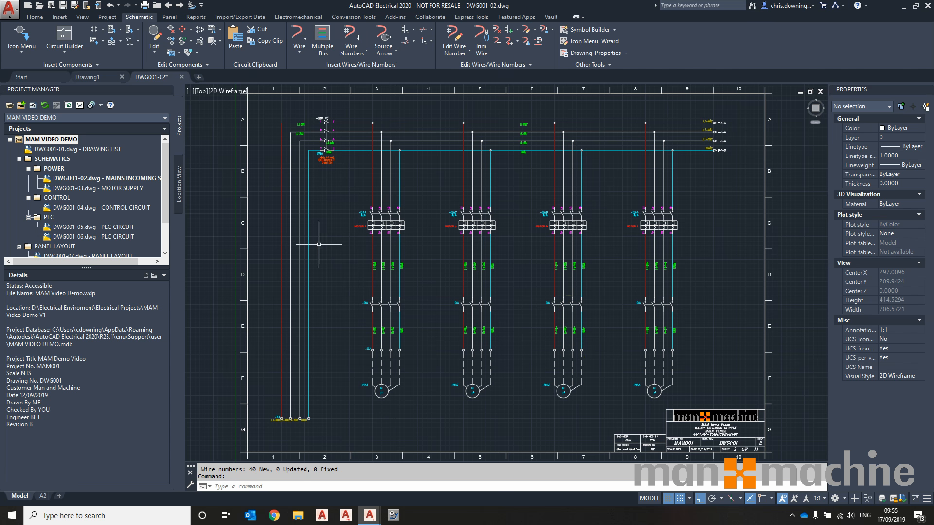
Move the wire numbers of the four incoming supply wires onto their long vertical runs, aligned at zone D in column 1
{"action": "left_click", "coordinate": [507, 52]}
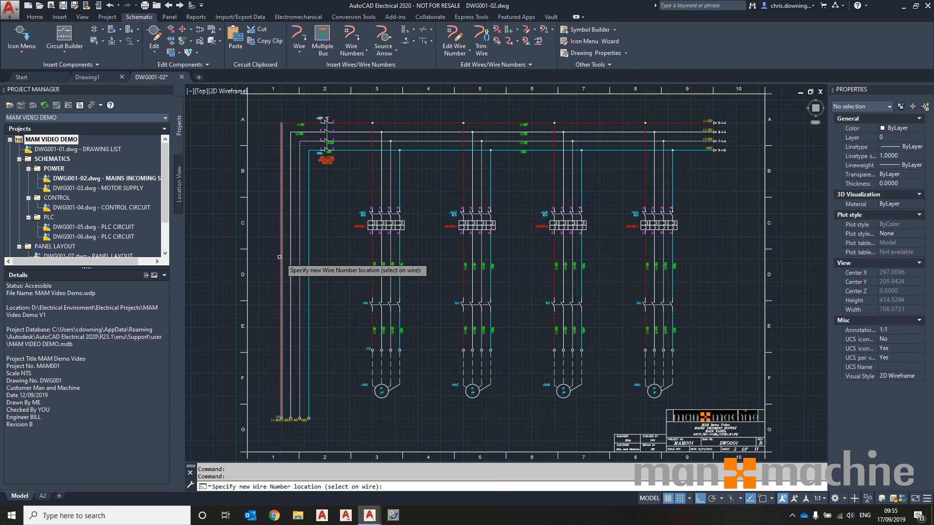
{"action": "left_click", "coordinate": [282, 259]}
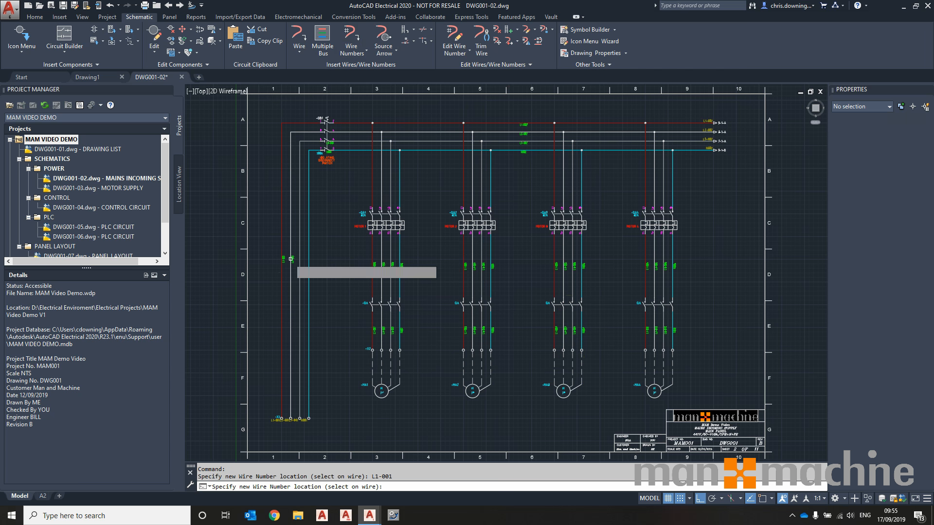
{"action": "left_click", "coordinate": [291, 259]}
{"action": "left_click", "coordinate": [300, 259]}
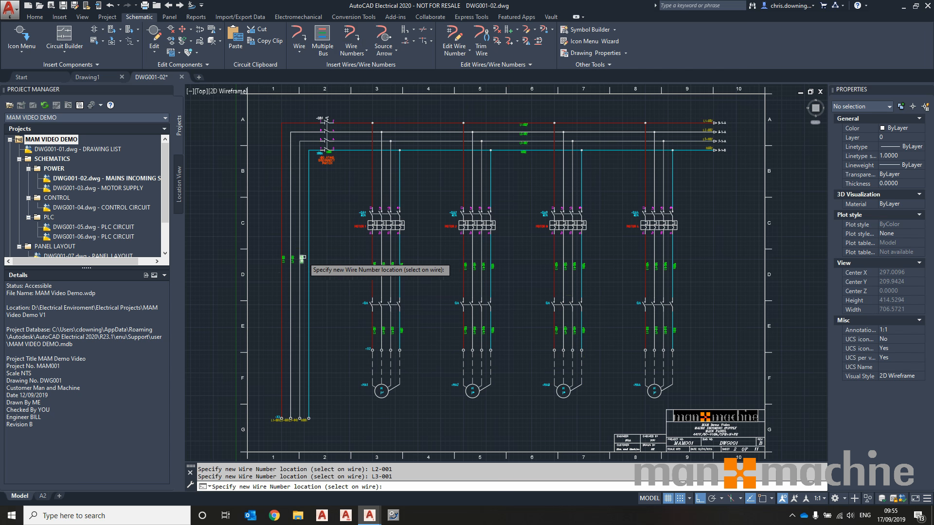
{"action": "left_click", "coordinate": [309, 259]}
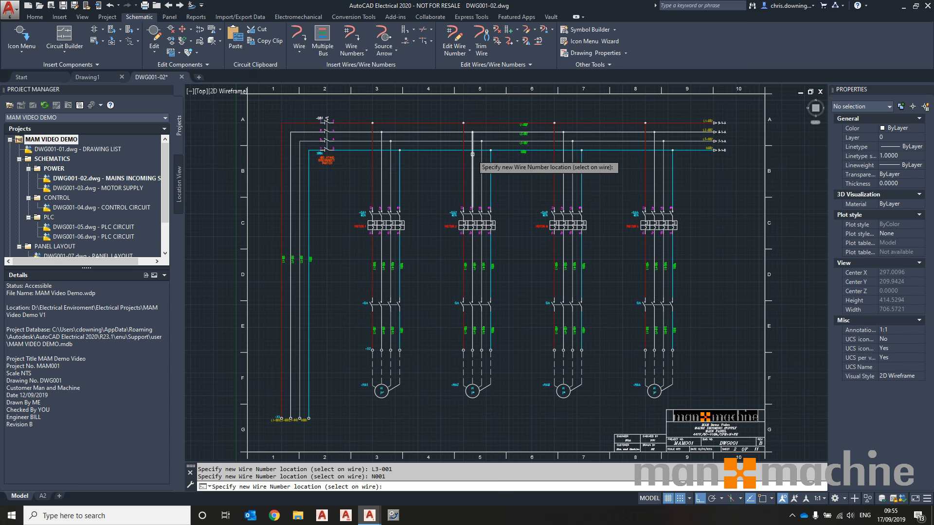
Move wire number L1-002 to the supply wire section between the first two motor branches and vertically align L2-002, L3-002 and N002 with it
{"action": "left_click", "coordinate": [427, 123]}
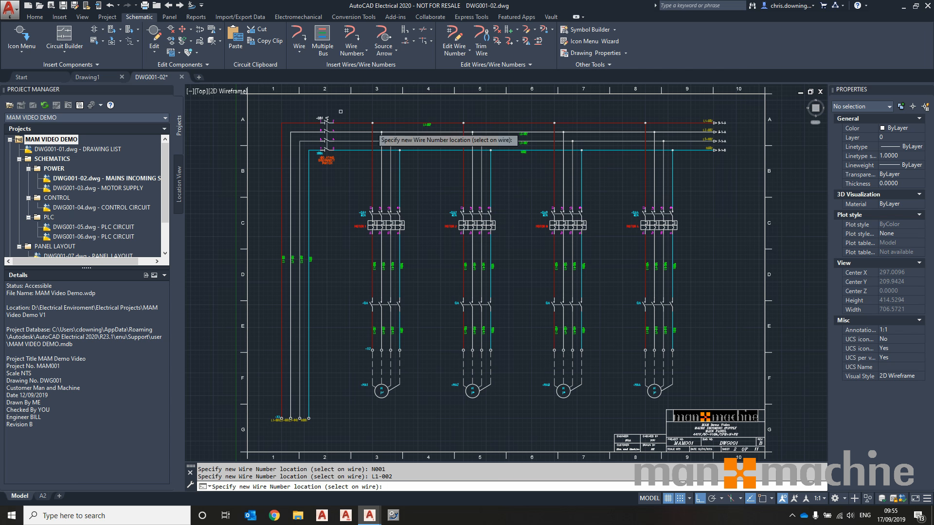
{"action": "left_click", "coordinate": [192, 30]}
{"action": "left_click", "coordinate": [202, 65]}
{"action": "type", "text": "v"}
{"action": "key", "text": "Return"}
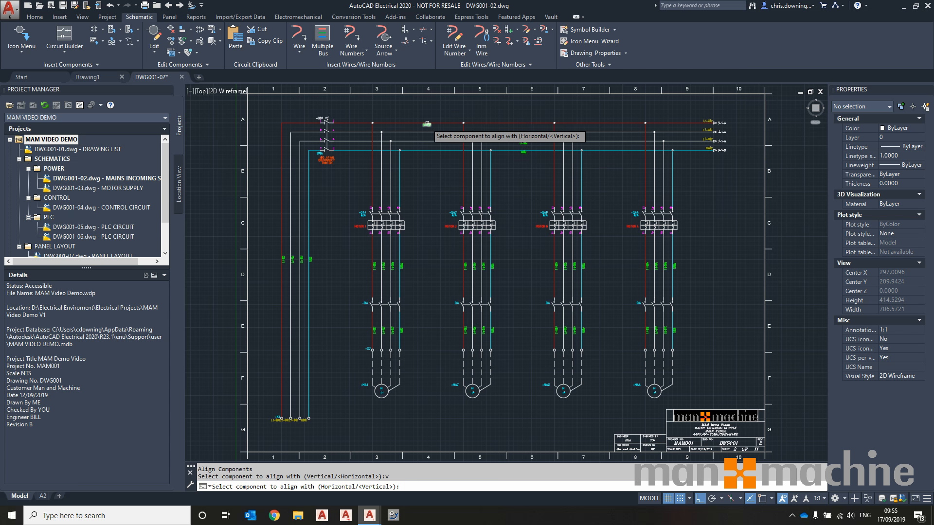
{"action": "left_click", "coordinate": [426, 125]}
{"action": "left_click", "coordinate": [511, 102]}
{"action": "left_click", "coordinate": [534, 169]}
{"action": "key", "text": "Return"}
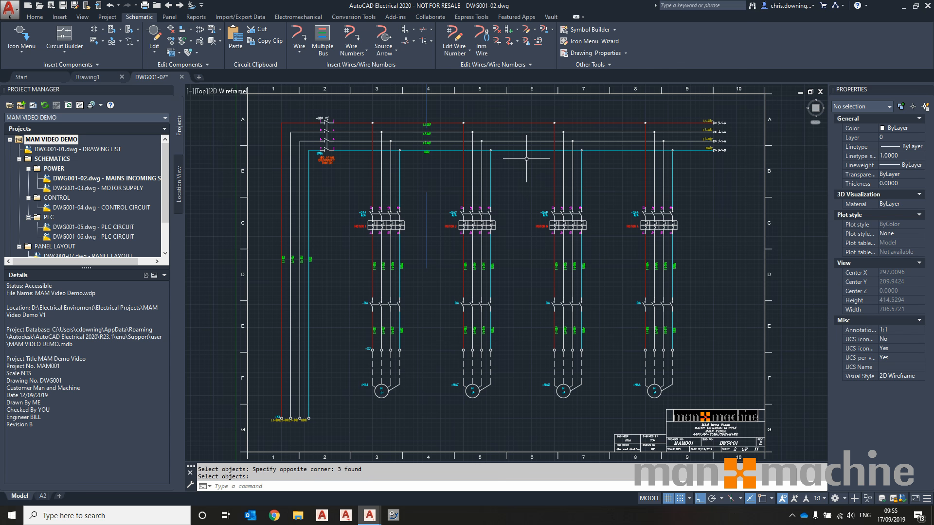
Examine the wire number placement on the incoming supply wires, the horizontal distribution wires and the motor branches
{"action": "scroll", "coordinate": [304, 264], "scroll_direction": "up", "scroll_amount": 5}
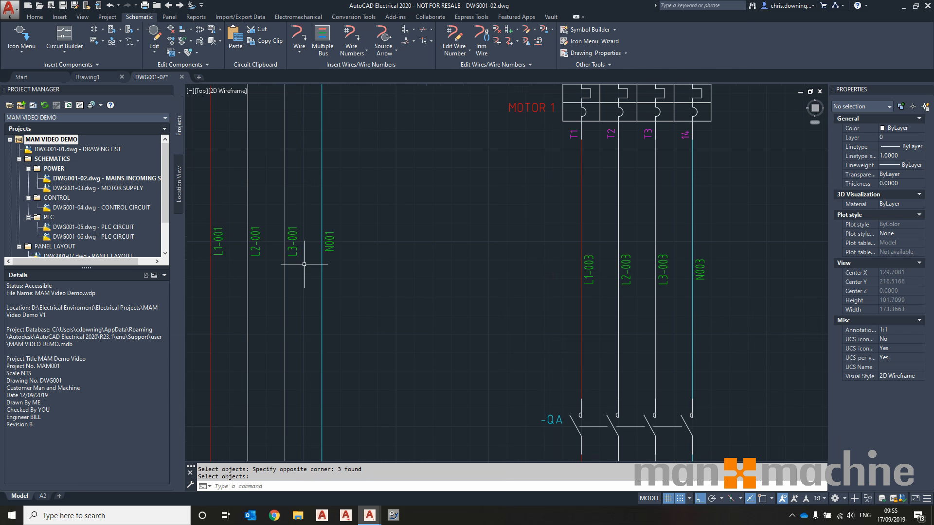
{"action": "scroll", "coordinate": [360, 211], "scroll_direction": "down", "scroll_amount": 2}
{"action": "scroll", "coordinate": [423, 169], "scroll_direction": "down", "scroll_amount": 1}
{"action": "mouse_move", "coordinate": [423, 169]}
{"action": "middle_mouse_down"}
{"action": "mouse_move", "coordinate": [419, 227]}
{"action": "mouse_move", "coordinate": [372, 307]}
{"action": "middle_mouse_up"}
{"action": "scroll", "coordinate": [513, 126], "scroll_direction": "up", "scroll_amount": 2}
{"action": "scroll", "coordinate": [508, 128], "scroll_direction": "down", "scroll_amount": 1}
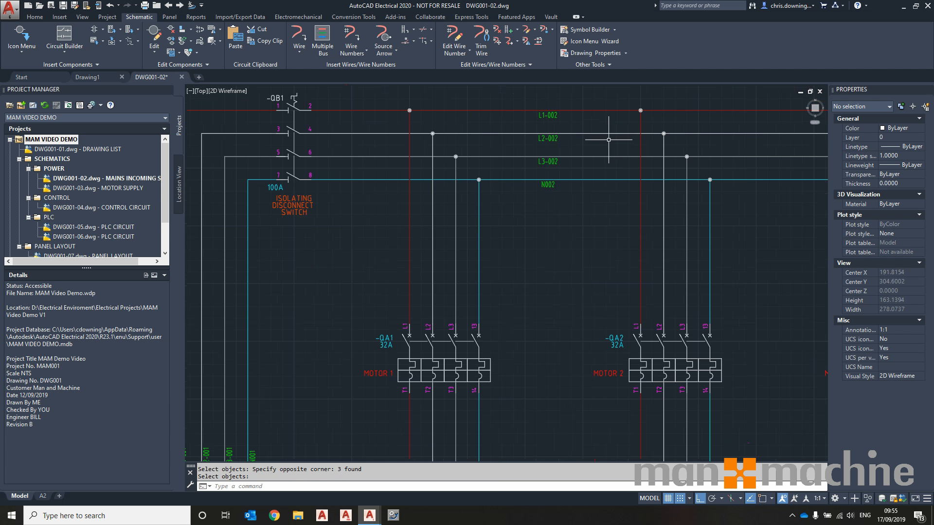
{"action": "scroll", "coordinate": [367, 277], "scroll_direction": "down", "scroll_amount": 2}
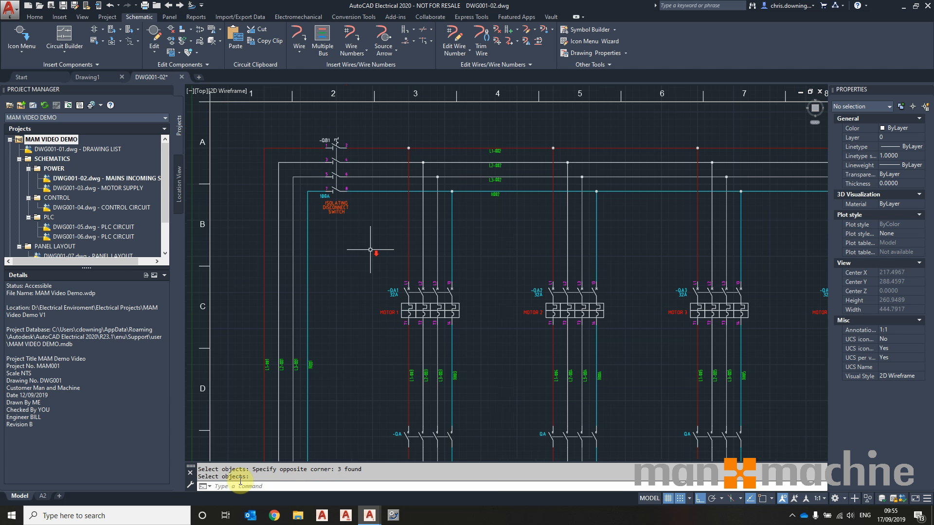
{"action": "scroll", "coordinate": [309, 358], "scroll_direction": "up", "scroll_amount": 3}
{"action": "scroll", "coordinate": [288, 360], "scroll_direction": "up", "scroll_amount": 5}
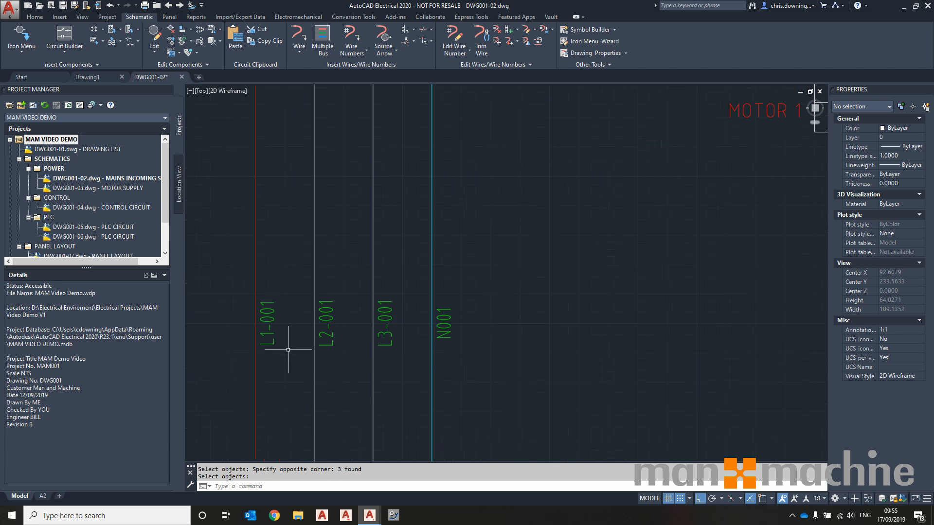
{"action": "scroll", "coordinate": [287, 344], "scroll_direction": "down", "scroll_amount": 3}
{"action": "scroll", "coordinate": [364, 209], "scroll_direction": "up", "scroll_amount": 1}
{"action": "scroll", "coordinate": [466, 234], "scroll_direction": "up", "scroll_amount": 2}
{"action": "scroll", "coordinate": [508, 244], "scroll_direction": "down", "scroll_amount": 3}
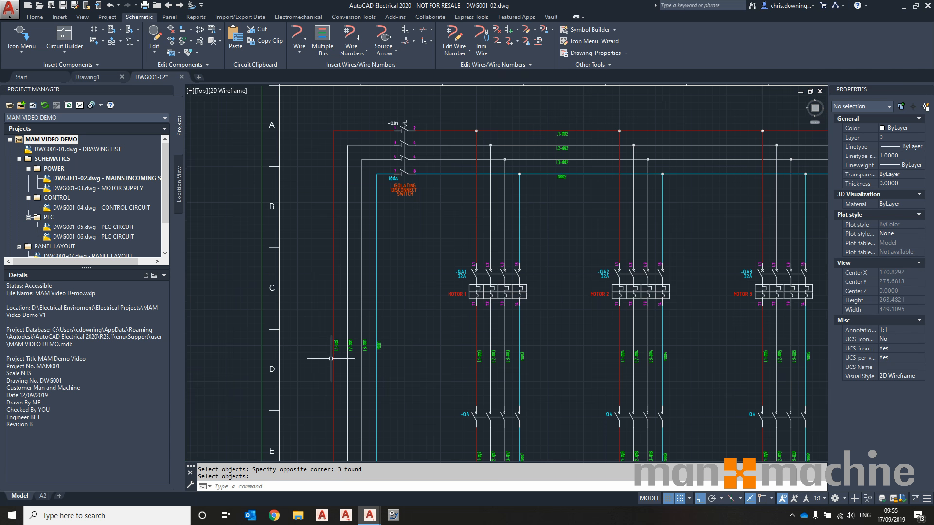
{"action": "scroll", "coordinate": [341, 350], "scroll_direction": "up", "scroll_amount": 3}
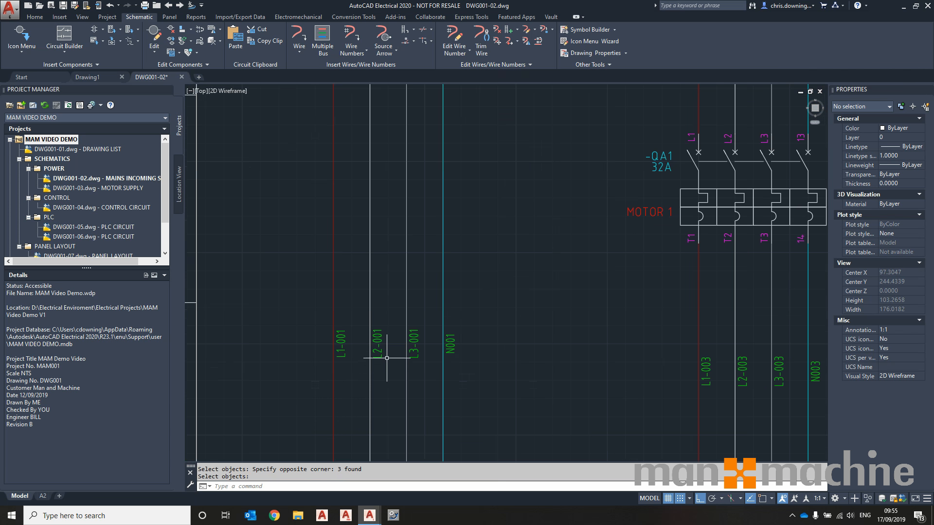
{"action": "middle_click_drag", "start_coordinate": [559, 332], "coordinate": [410, 421]}
{"action": "middle_click_drag", "start_coordinate": [627, 238], "coordinate": [497, 436]}
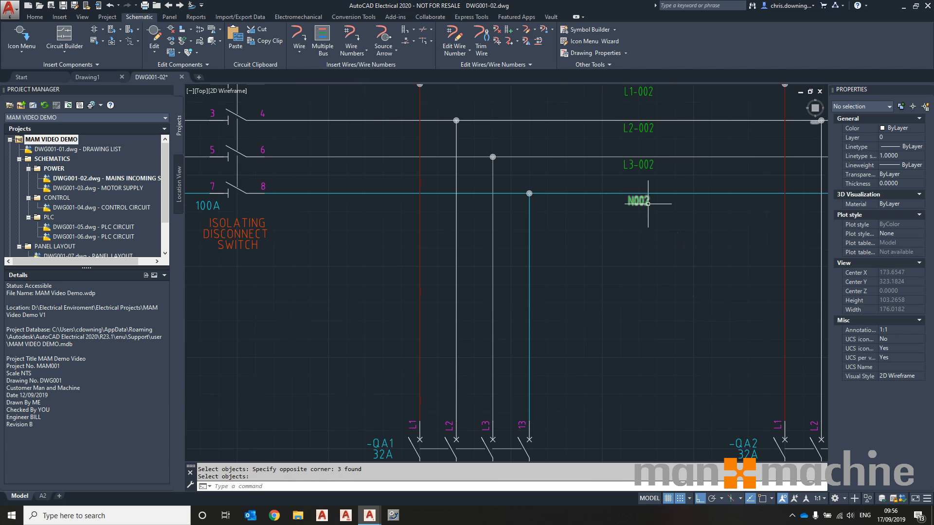
{"action": "scroll", "coordinate": [604, 200], "scroll_direction": "down", "scroll_amount": 5}
{"action": "middle_click_drag", "start_coordinate": [606, 202], "coordinate": [539, 131]}
{"action": "scroll", "coordinate": [500, 344], "scroll_direction": "up", "scroll_amount": 2}
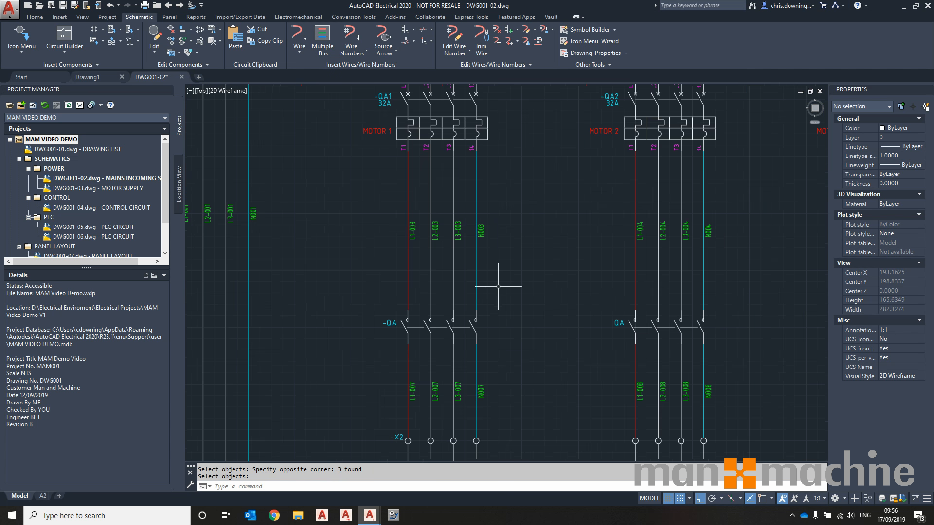
{"action": "middle_click", "coordinate": [569, 273]}
{"action": "middle_click", "coordinate": [568, 273]}
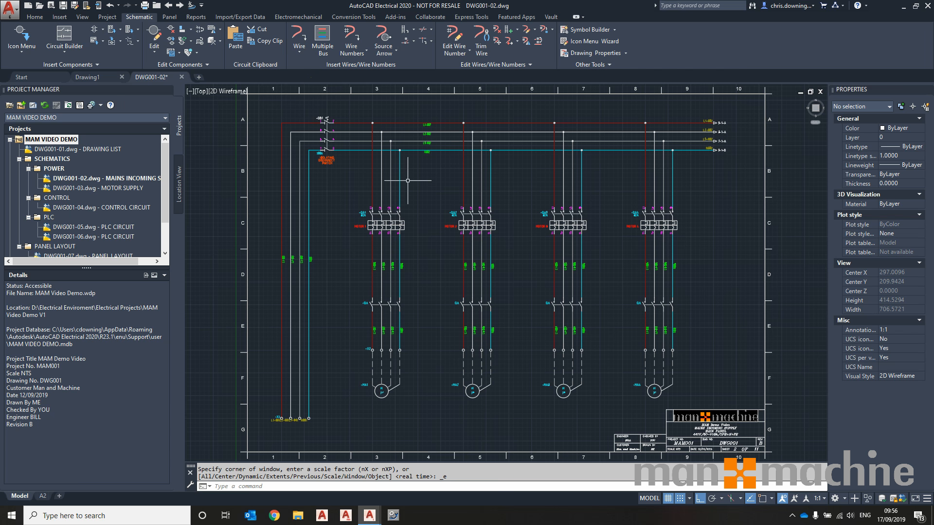
Copy all four motor supply circuits to the clipboard, using the first branch's L1 wire junction as the base point
{"action": "left_click", "coordinate": [263, 42]}
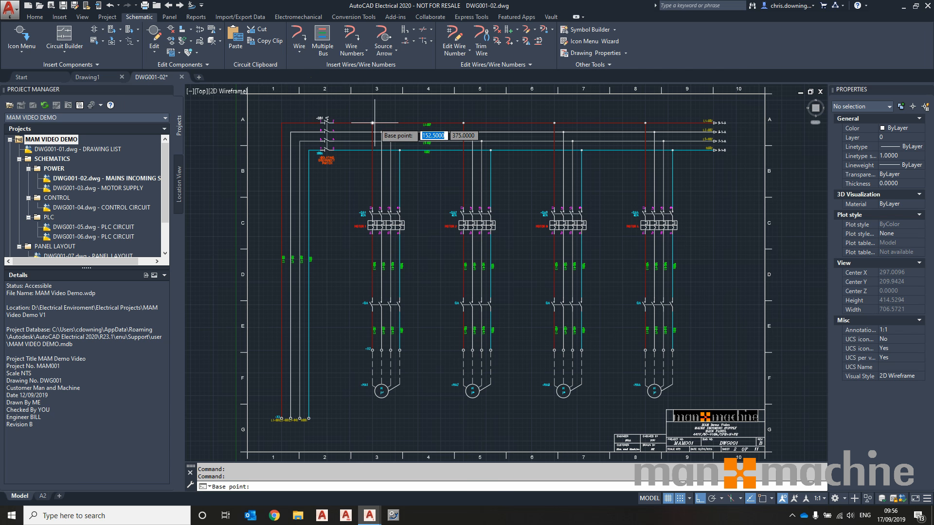
{"action": "scroll", "coordinate": [373, 123], "scroll_direction": "up", "scroll_amount": 4}
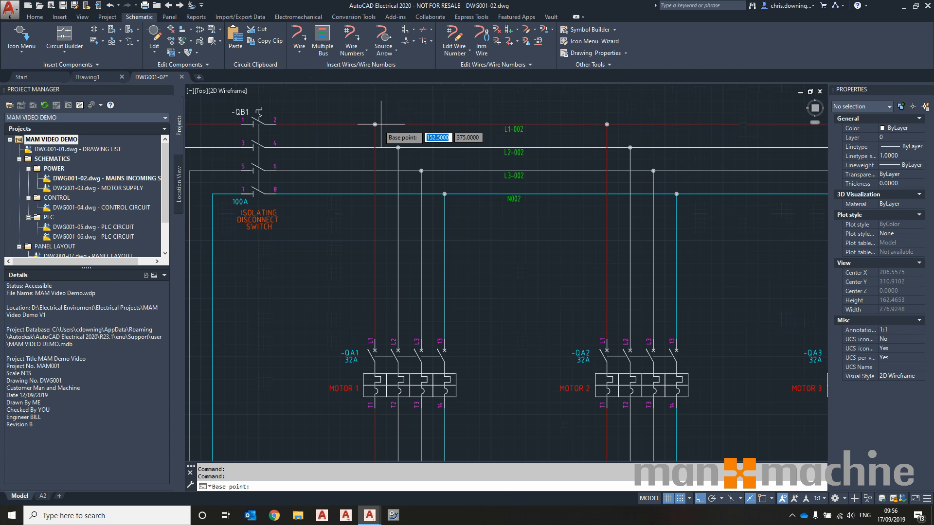
{"action": "left_click", "coordinate": [375, 124]}
{"action": "scroll", "coordinate": [375, 124], "scroll_direction": "down", "scroll_amount": 4}
{"action": "left_click", "coordinate": [358, 100]}
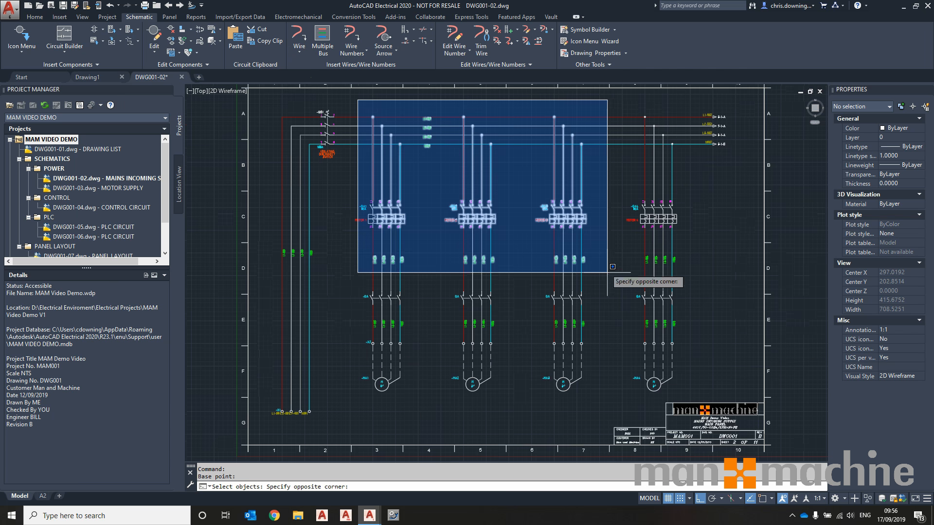
{"action": "left_click", "coordinate": [683, 395]}
{"action": "key", "text": "Return"}
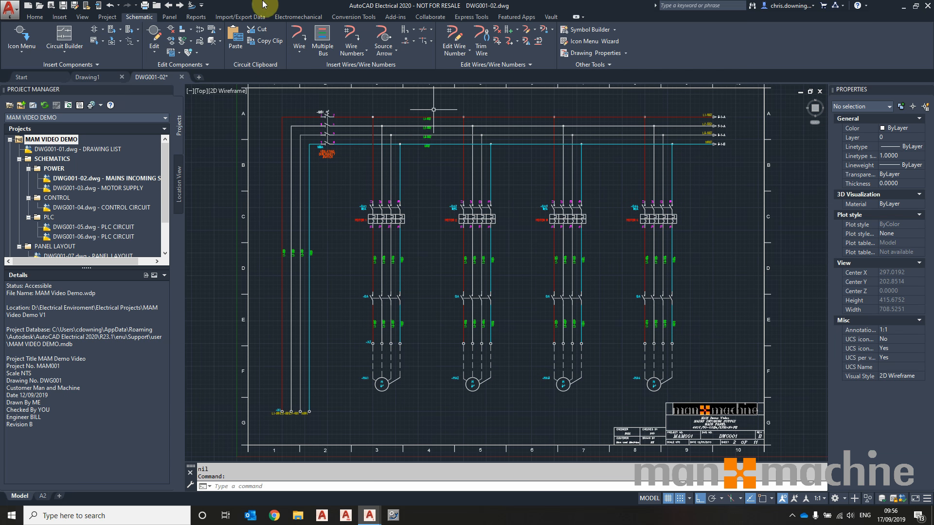
Open DWG001-03 and paste the four motor circuits at scale 1.000, with their first junction on the L1 supply wire at 125, 375
{"action": "left_click", "coordinate": [179, 7]}
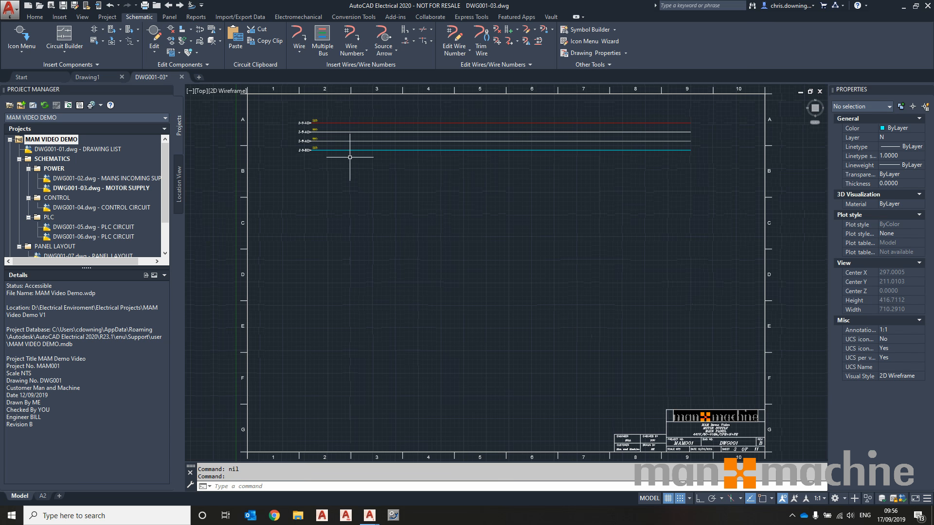
{"action": "left_click", "coordinate": [236, 37]}
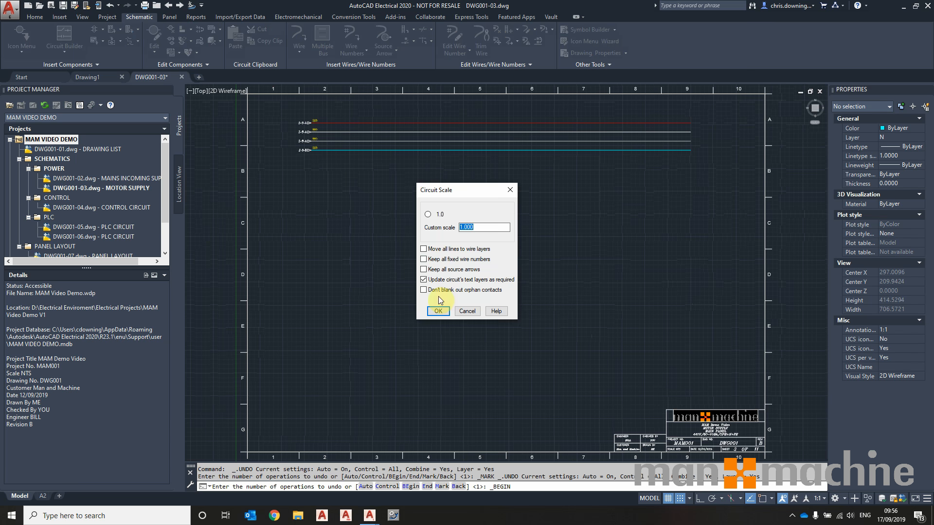
{"action": "left_click", "coordinate": [439, 311]}
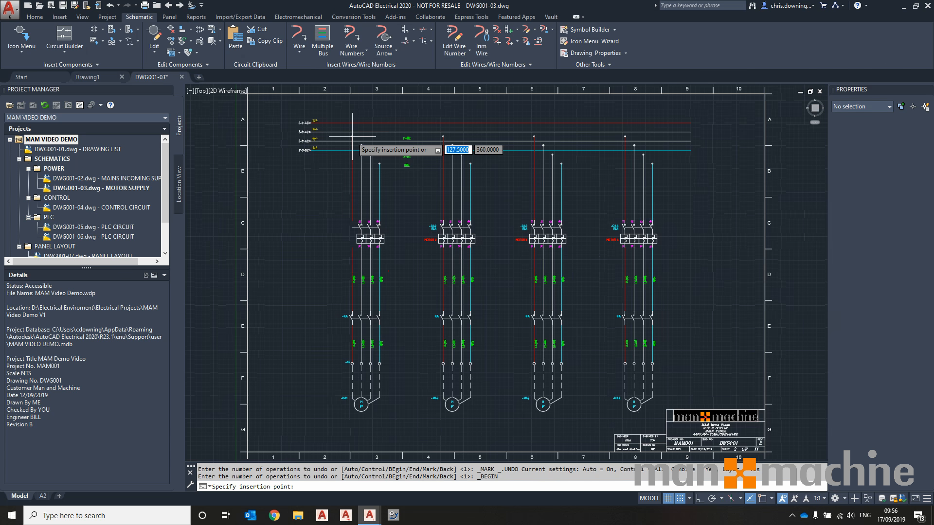
{"action": "scroll", "coordinate": [351, 122], "scroll_direction": "up", "scroll_amount": 2}
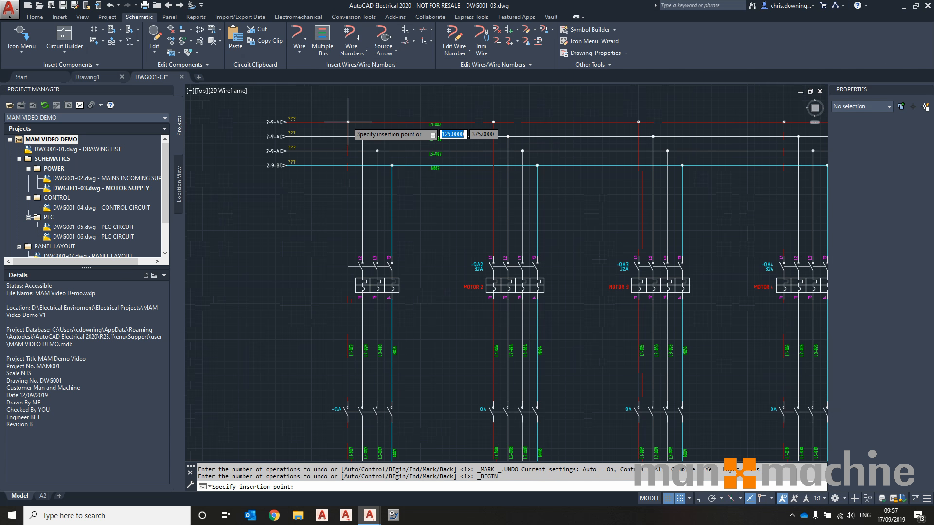
{"action": "left_click", "coordinate": [348, 122]}
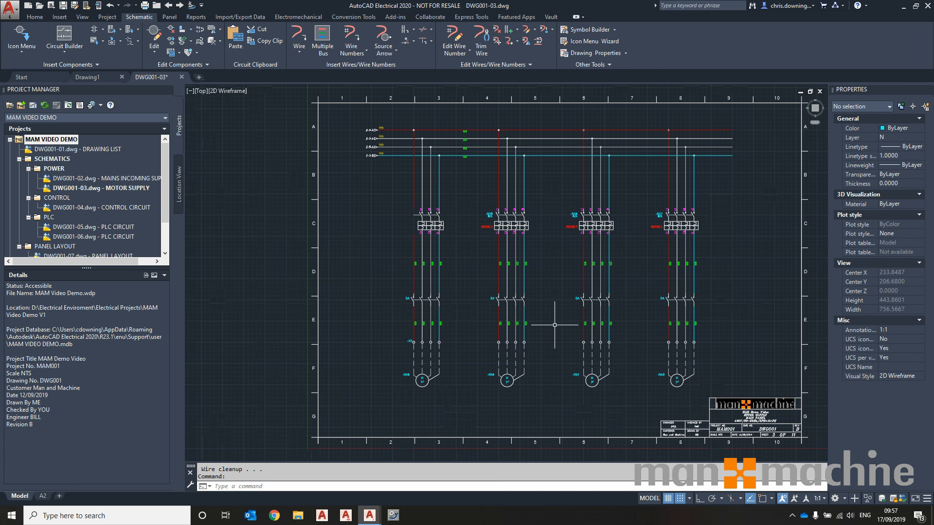
Trim away the L1 wire above the incomplete circuit breaker in the first motor branch
{"action": "scroll", "coordinate": [417, 239], "scroll_direction": "up", "scroll_amount": 4}
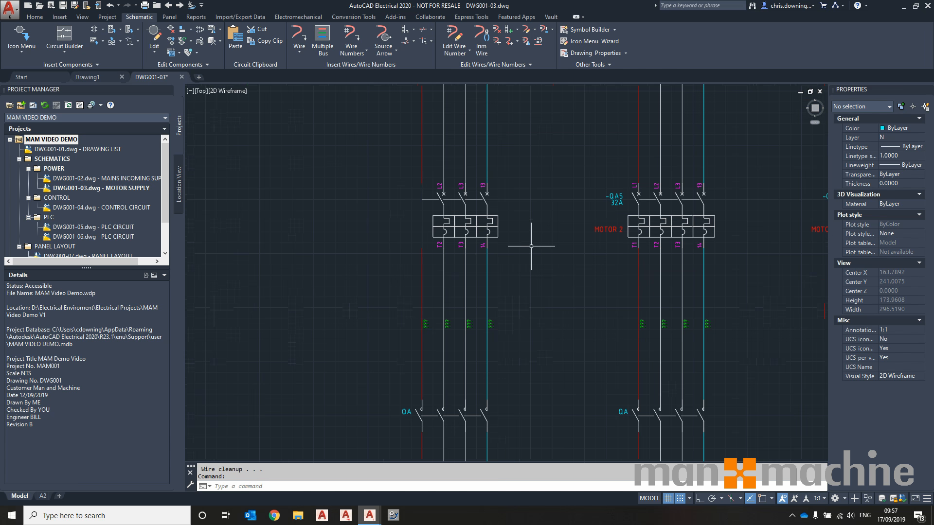
{"action": "scroll", "coordinate": [531, 248], "scroll_direction": "down", "scroll_amount": 2}
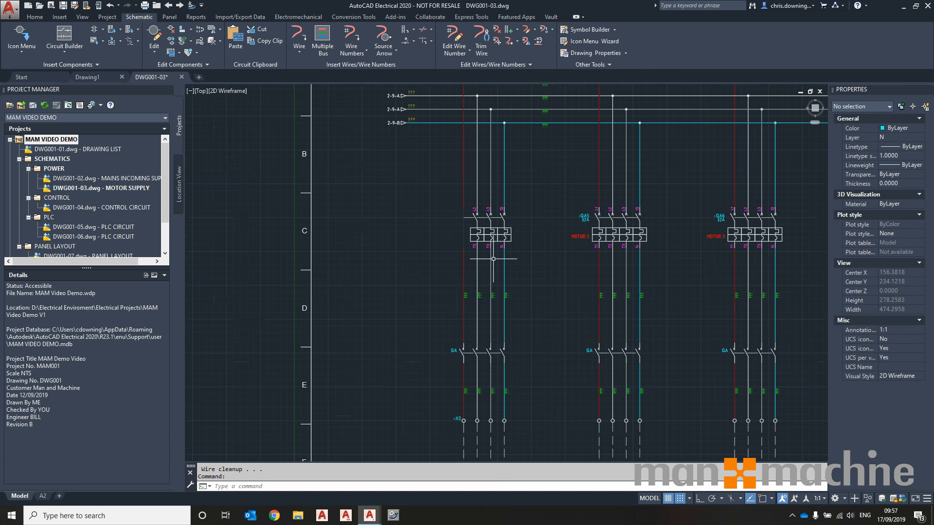
{"action": "left_click", "coordinate": [509, 42]}
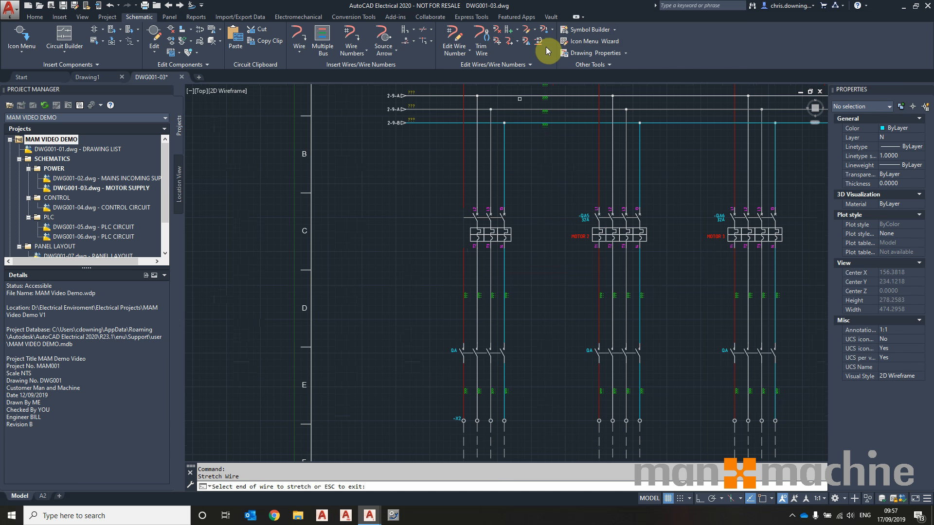
{"action": "left_click", "coordinate": [482, 35]}
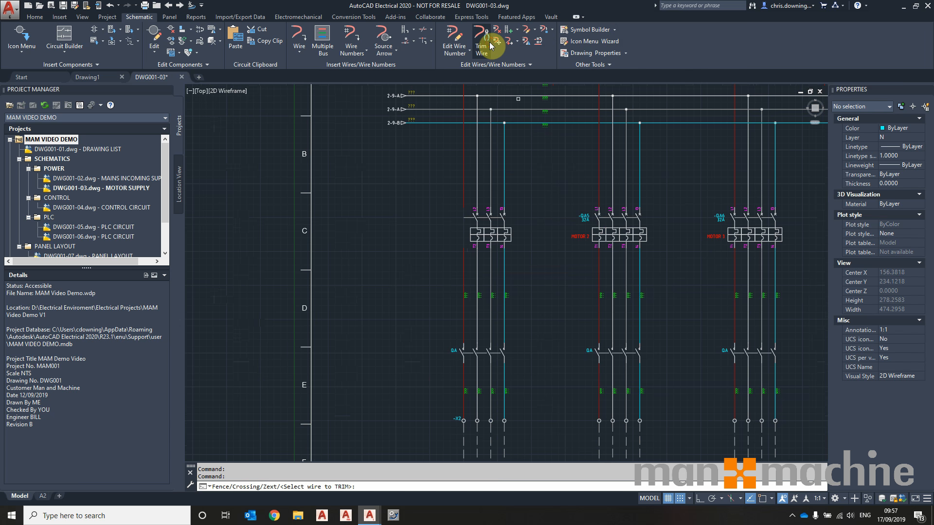
{"action": "left_click", "coordinate": [464, 167]}
{"action": "key", "text": "Escape"}
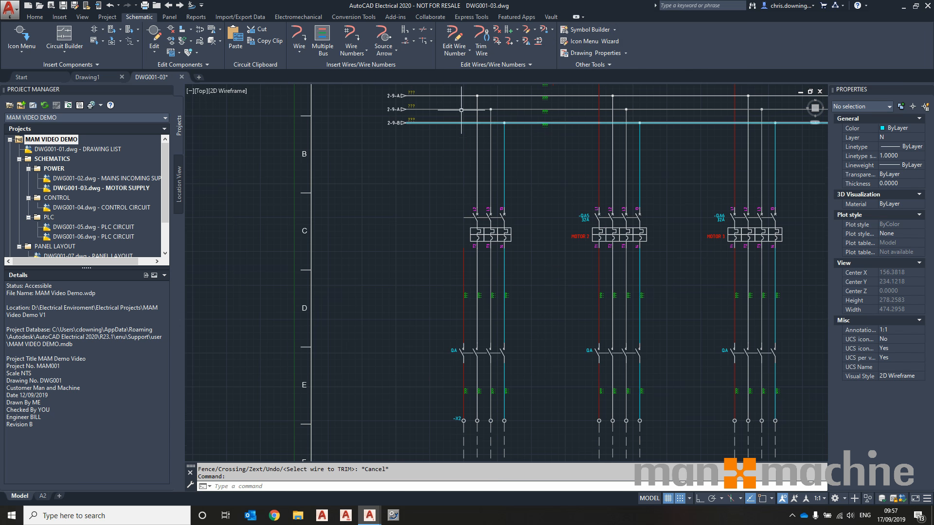
Stretch the first branch's remaining L1 wire up to the neutral supply wire and delete the connection dot there
{"action": "left_click", "coordinate": [509, 40]}
{"action": "left_click", "coordinate": [463, 251]}
{"action": "key", "text": "Escape"}
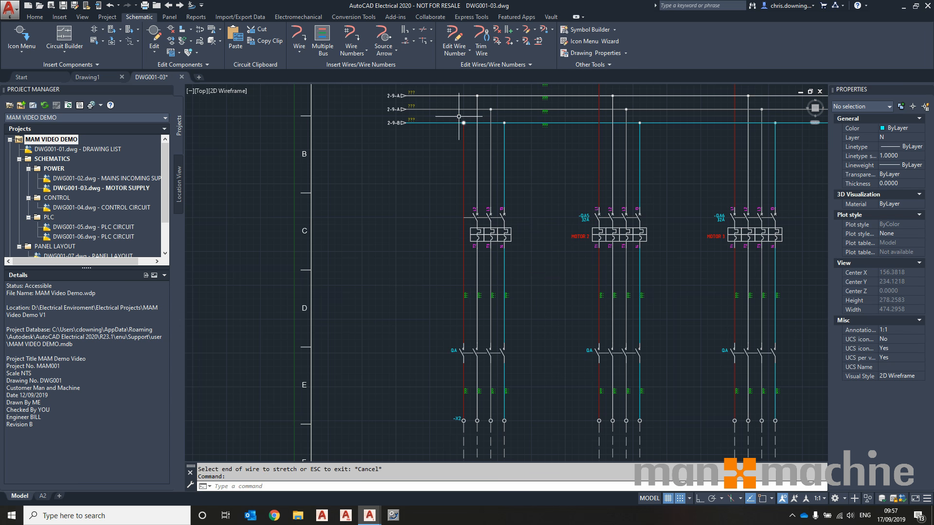
{"action": "left_click", "coordinate": [459, 116]}
{"action": "left_click", "coordinate": [470, 144]}
{"action": "key", "text": "Delete"}
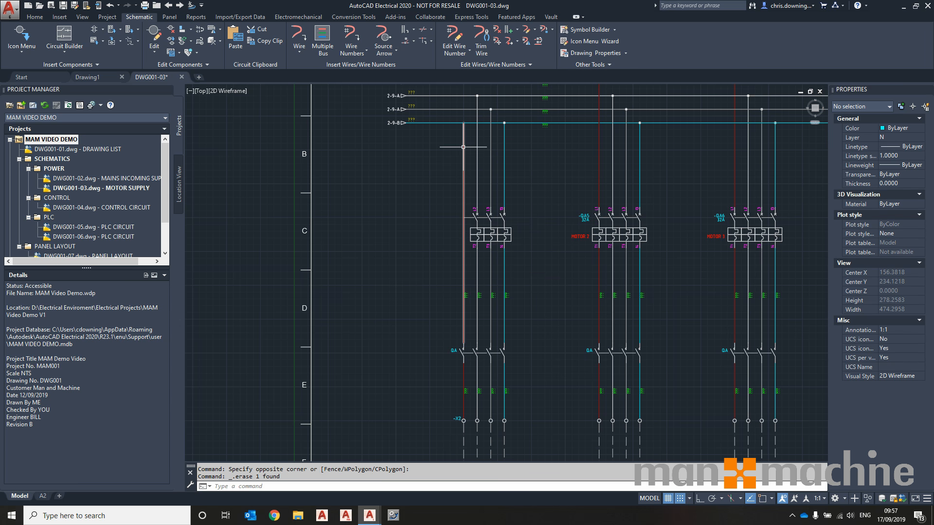
Extend the upper end of the first branch's L1 wire past the neutral and L3 wires and connect it to the L1 supply wire
{"action": "left_click", "coordinate": [464, 146]}
{"action": "left_click", "coordinate": [463, 122]}
{"action": "scroll", "coordinate": [463, 107], "scroll_direction": "down", "scroll_amount": 2}
{"action": "scroll", "coordinate": [464, 104], "scroll_direction": "up", "scroll_amount": 7}
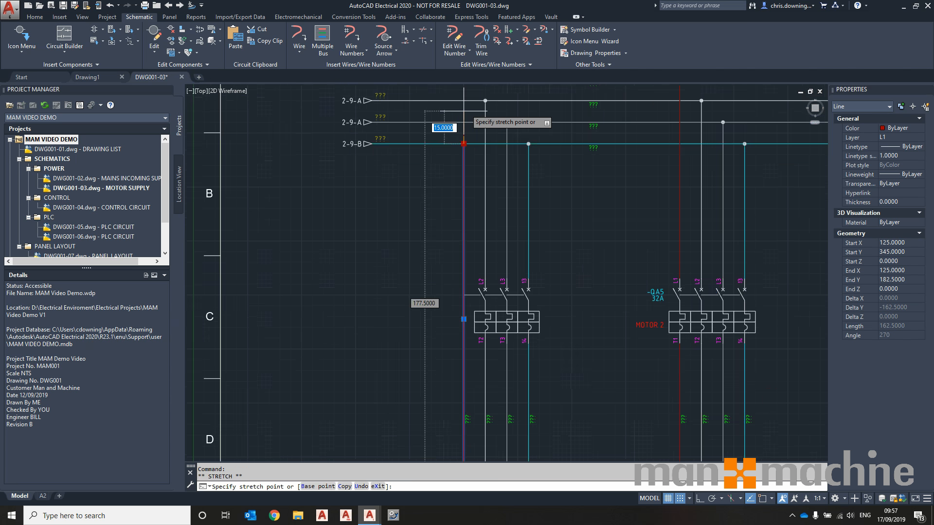
{"action": "middle_click_drag", "start_coordinate": [462, 132], "coordinate": [431, 329]}
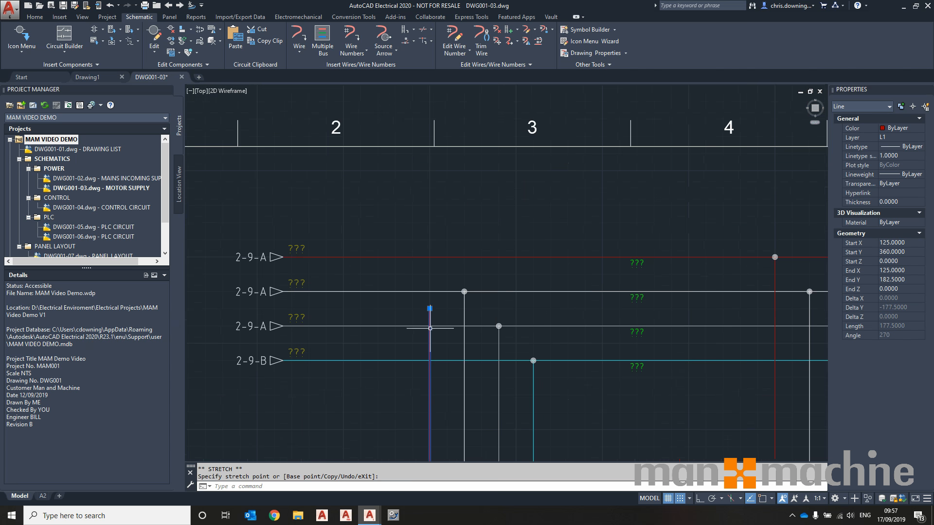
{"action": "left_click", "coordinate": [430, 274]}
{"action": "left_click", "coordinate": [509, 47]}
{"action": "left_click", "coordinate": [429, 276]}
{"action": "scroll", "coordinate": [420, 184], "scroll_direction": "down", "scroll_amount": 5}
{"action": "key", "text": "Escape"}
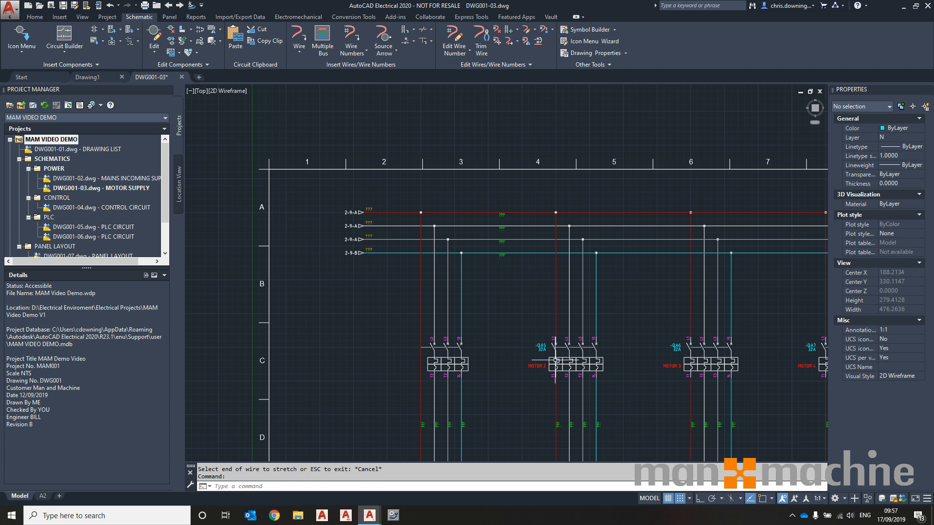
Delete all poles of the incomplete motor circuit breaker in the first branch with Delete Component
{"action": "left_click", "coordinate": [169, 30]}
{"action": "left_click", "coordinate": [373, 308]}
{"action": "left_click", "coordinate": [475, 378]}
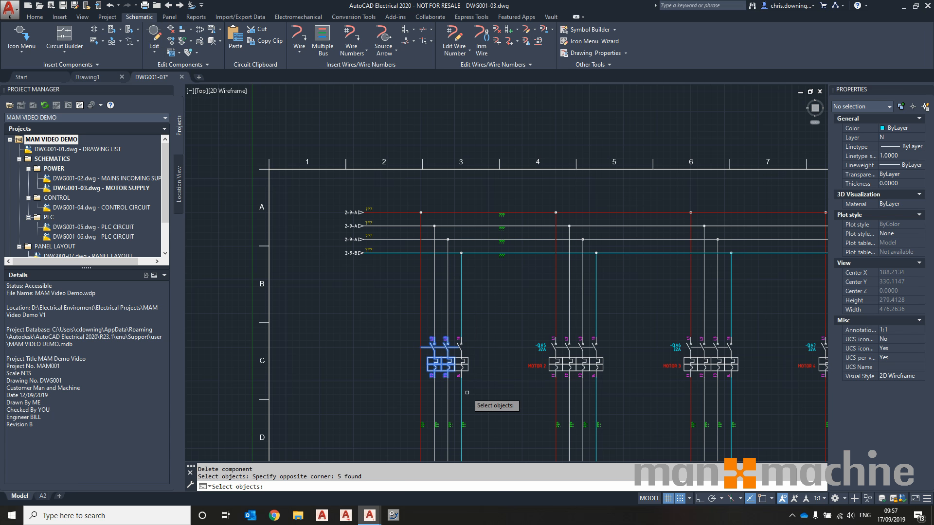
{"action": "left_click", "coordinate": [381, 314]}
{"action": "left_click", "coordinate": [477, 394]}
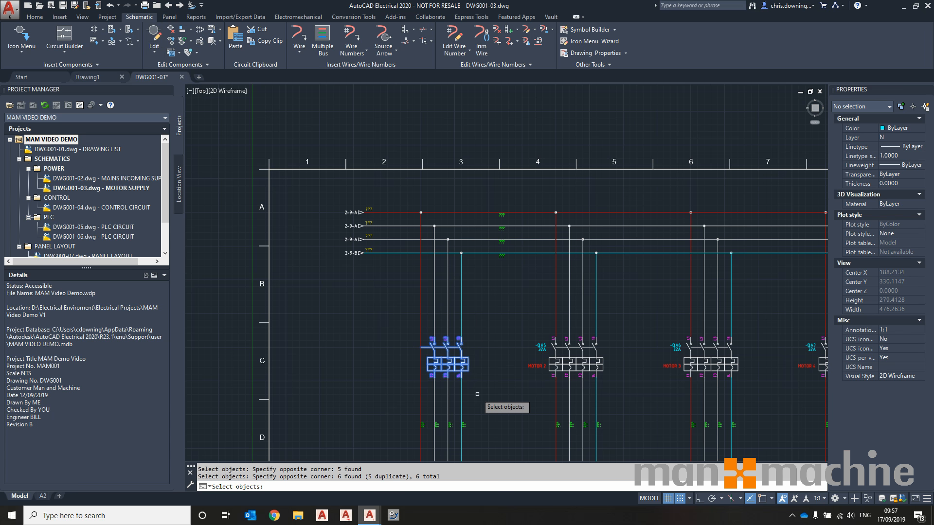
{"action": "key", "text": "Return"}
{"action": "middle_click_drag", "start_coordinate": [498, 251], "coordinate": [392, 208]}
{"action": "scroll", "coordinate": [393, 208], "scroll_direction": "down", "scroll_amount": 3}
{"action": "scroll", "coordinate": [557, 280], "scroll_direction": "up", "scroll_amount": 2}
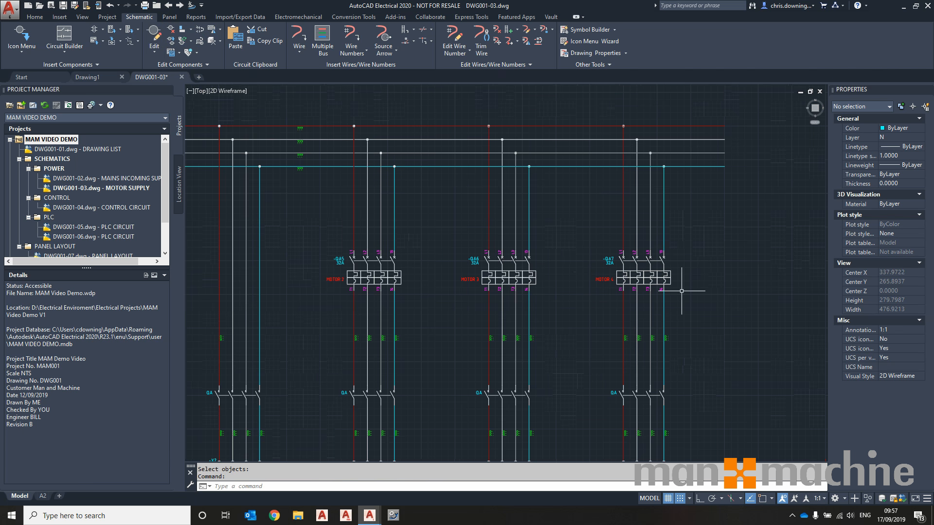
{"action": "middle_click_drag", "start_coordinate": [687, 259], "coordinate": [746, 269]}
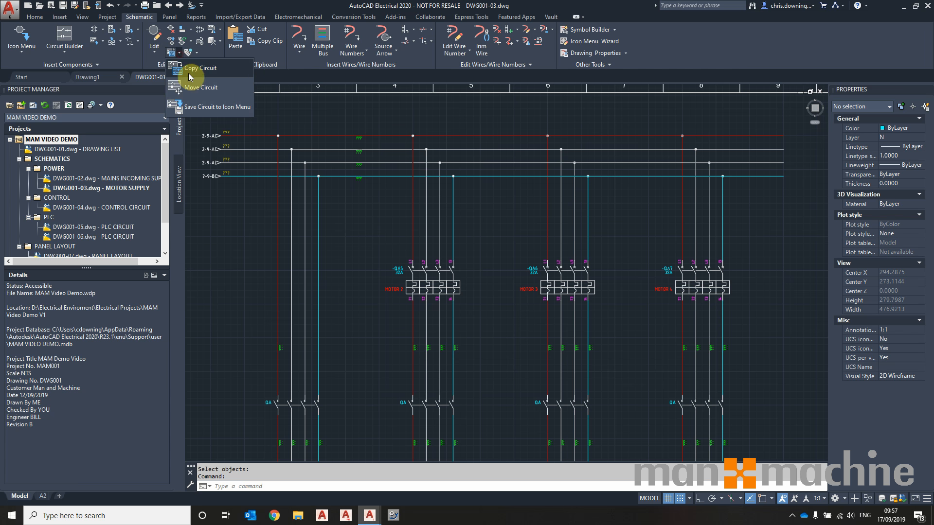
Move the MOTOR 2, MOTOR 3 and MOTOR 4 circuit breakers together onto the wires of the first three branches with Move Circuit
{"action": "left_click", "coordinate": [366, 244]}
{"action": "left_click", "coordinate": [744, 312]}
{"action": "right_click", "coordinate": [355, 226]}
{"action": "left_click", "coordinate": [413, 261]}
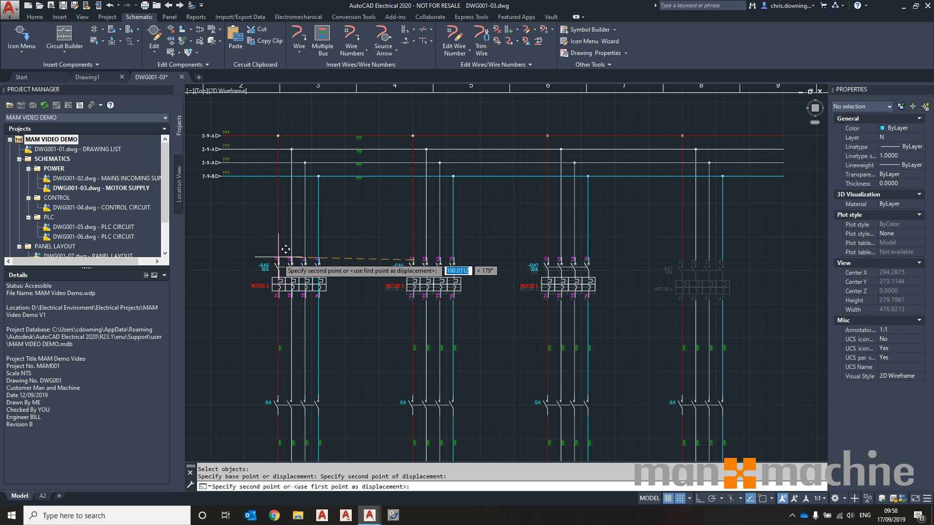
{"action": "scroll", "coordinate": [286, 250], "scroll_direction": "up", "scroll_amount": 2}
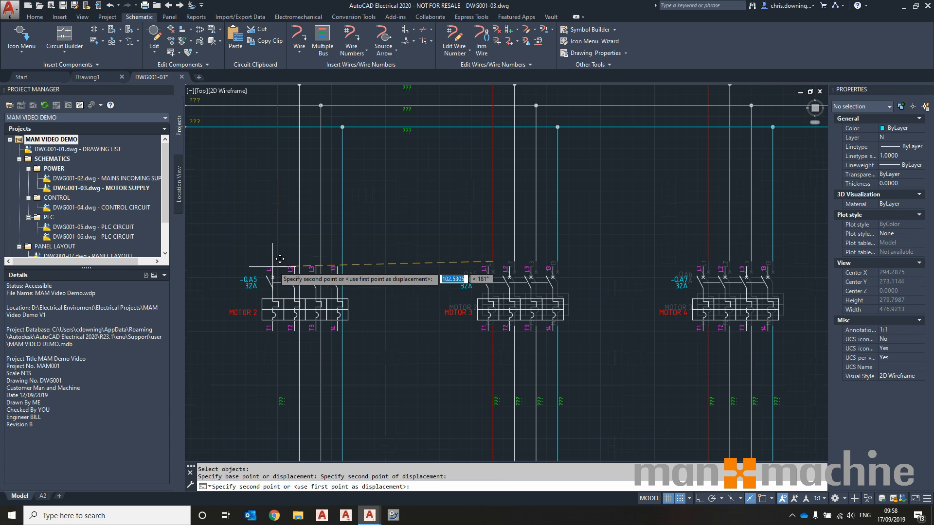
{"action": "left_click", "coordinate": [278, 262]}
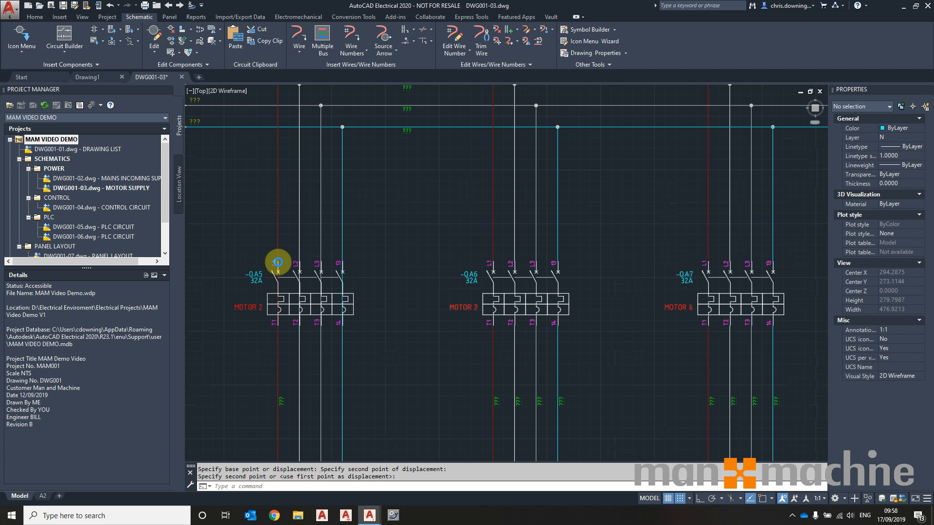
{"action": "scroll", "coordinate": [278, 262], "scroll_direction": "up", "scroll_amount": 2}
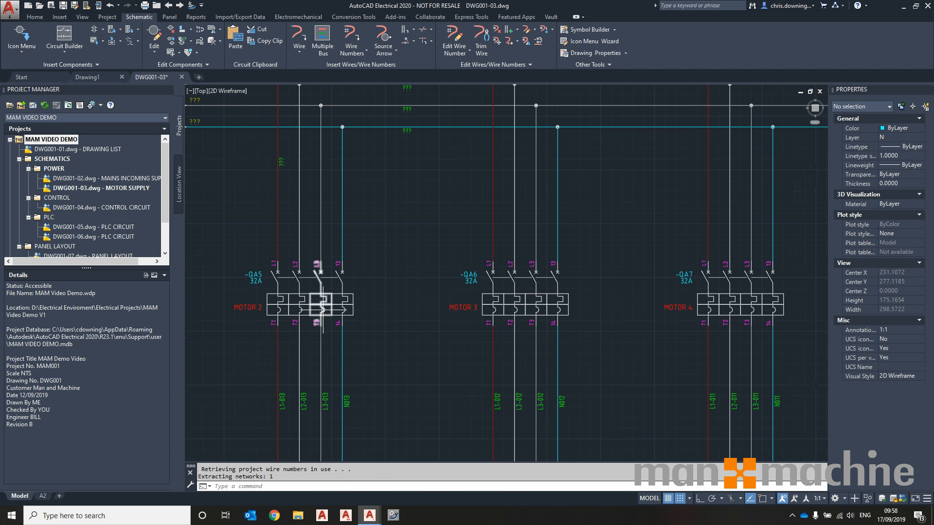
Insert the saved four-pole 32A circuit breaker at scale 1.0 on the L1 wire of the empty fourth branch
{"action": "scroll", "coordinate": [316, 236], "scroll_direction": "down", "scroll_amount": 4}
{"action": "scroll", "coordinate": [595, 259], "scroll_direction": "up", "scroll_amount": 4}
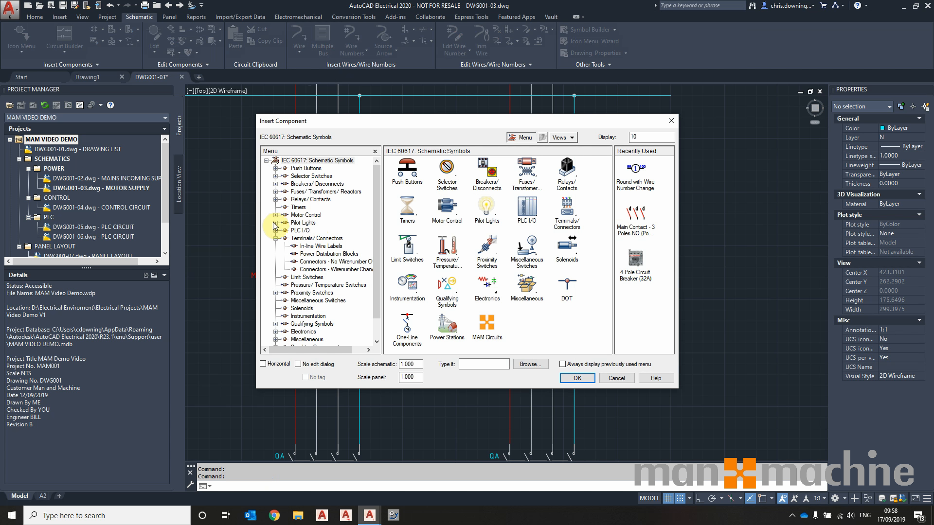
{"action": "left_click", "coordinate": [276, 239]}
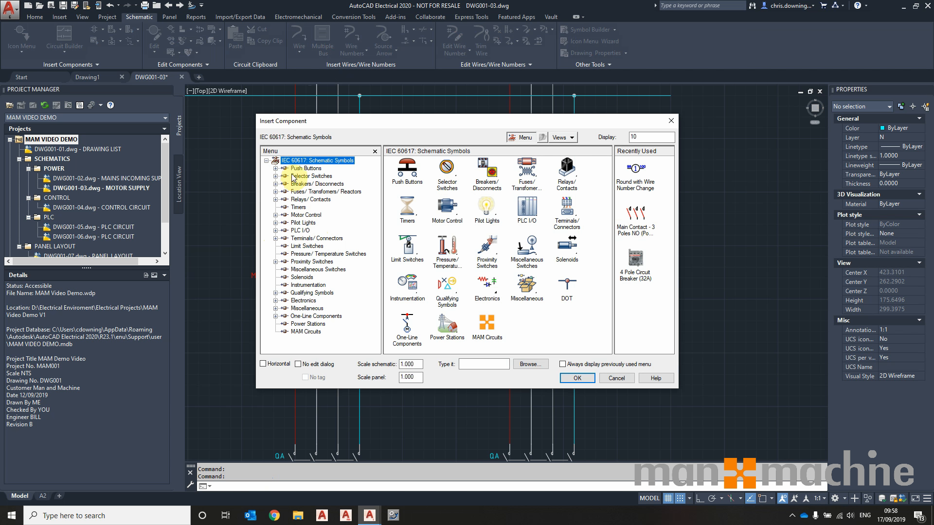
{"action": "left_click", "coordinate": [276, 184]}
{"action": "left_click", "coordinate": [326, 223]}
{"action": "left_click", "coordinate": [411, 180]}
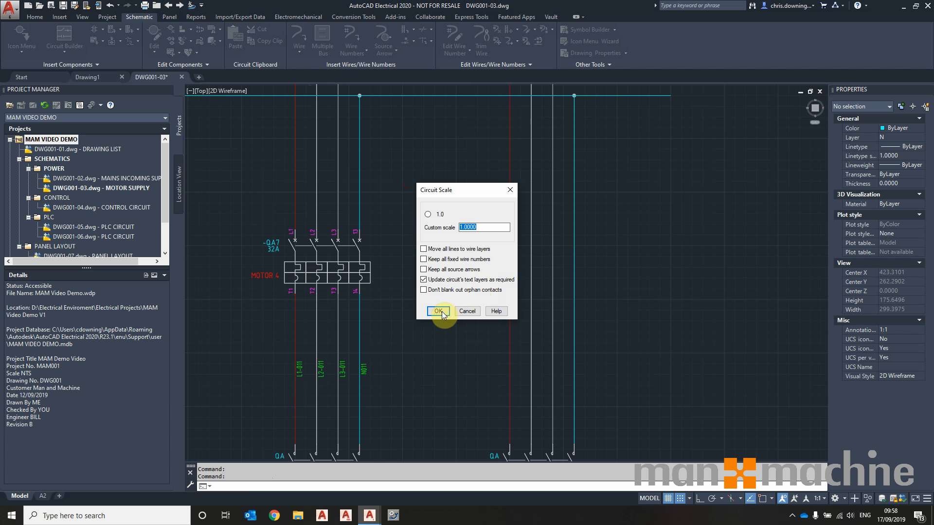
{"action": "left_click", "coordinate": [439, 312]}
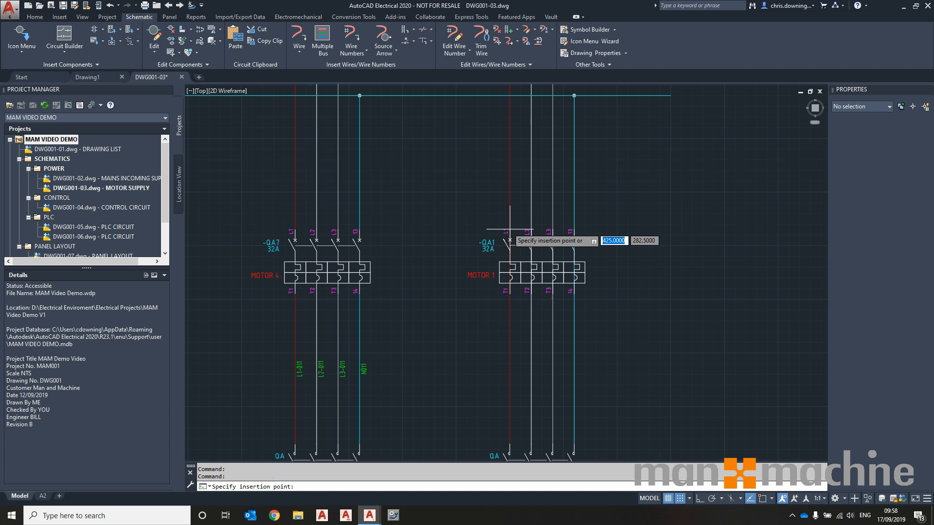
{"action": "left_click", "coordinate": [510, 229]}
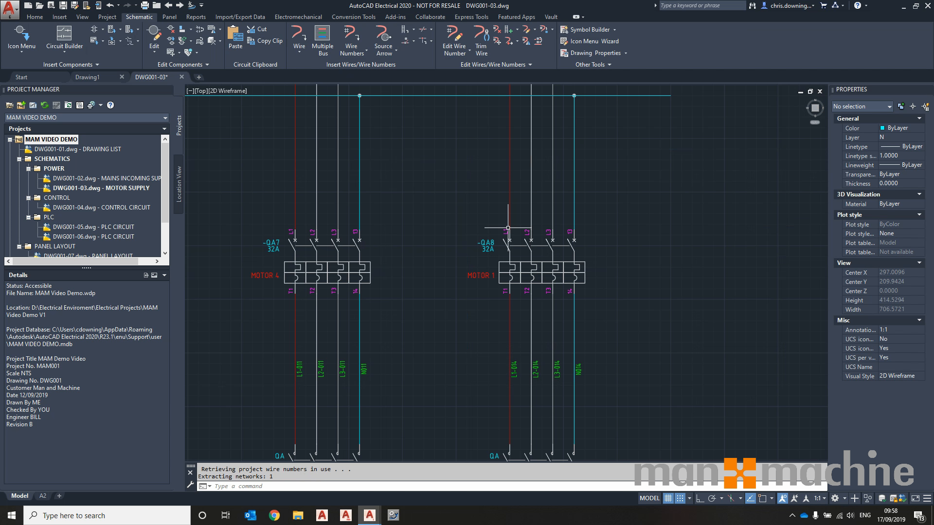
{"action": "scroll", "coordinate": [641, 277], "scroll_direction": "down", "scroll_amount": 5}
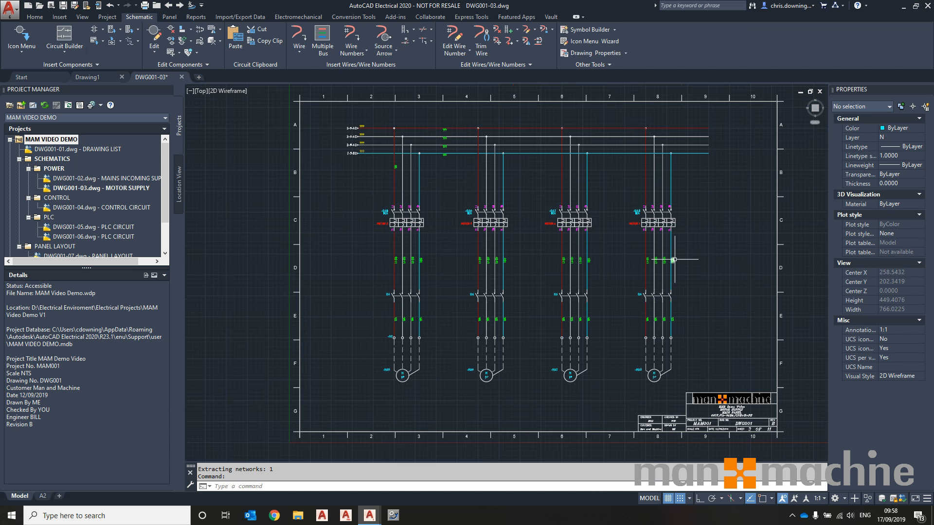
Edit the MOTOR 2 circuit breaker and search its catalog for EATON "4-POLE CIRCUIT BREAKER" 20AMPS
{"action": "scroll", "coordinate": [627, 244], "scroll_direction": "up", "scroll_amount": 2}
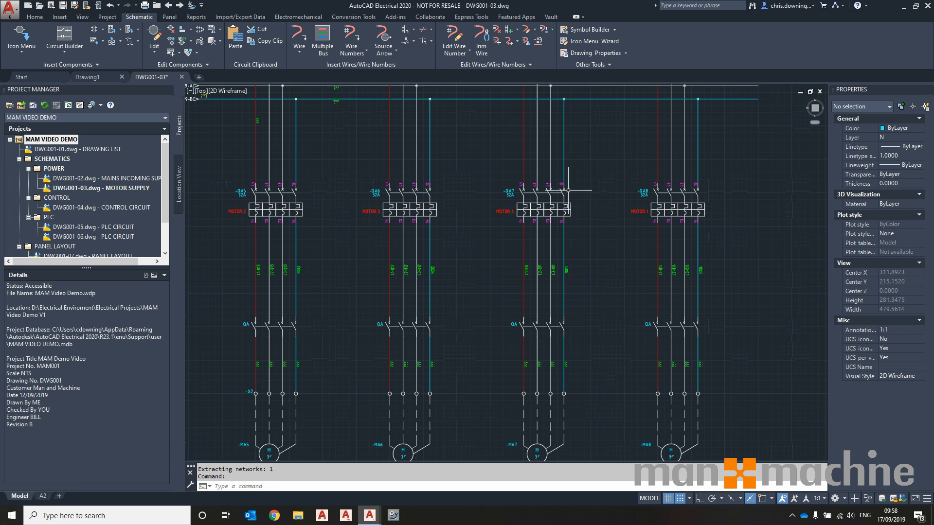
{"action": "middle_click_drag", "start_coordinate": [594, 302], "coordinate": [602, 287]}
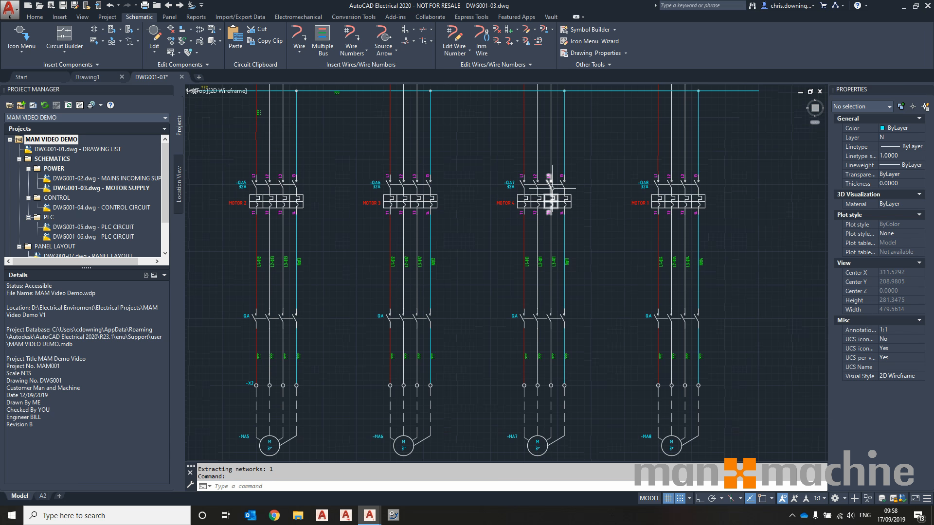
{"action": "right_click", "coordinate": [253, 201]}
{"action": "left_click", "coordinate": [256, 176]}
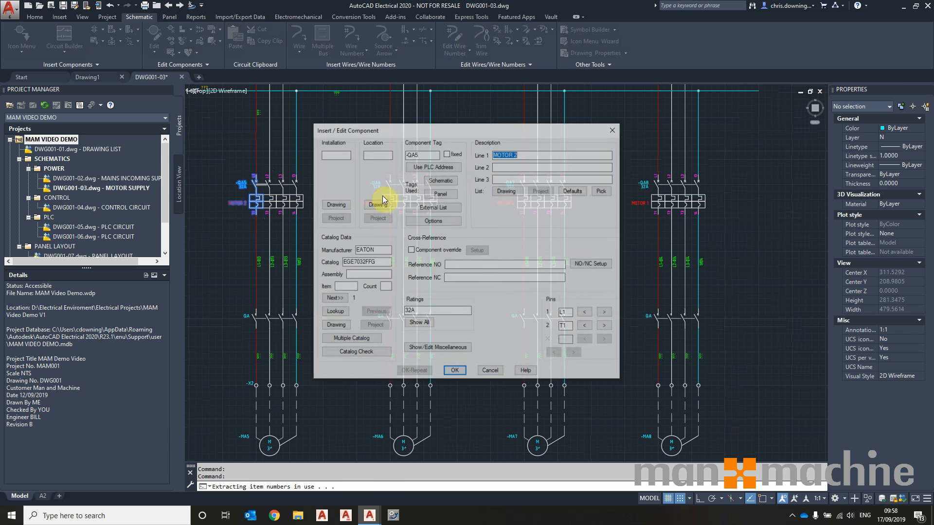
{"action": "left_click", "coordinate": [334, 314]}
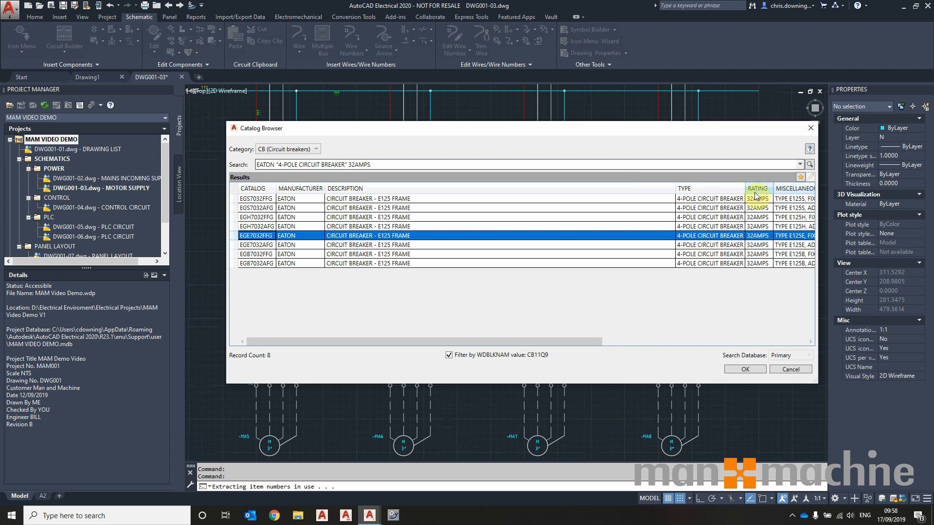
{"action": "left_click", "coordinate": [802, 177]}
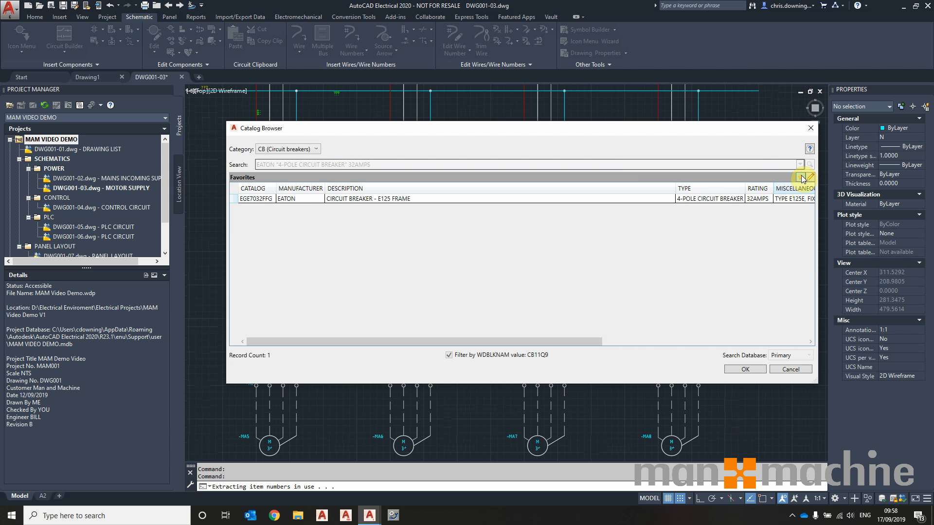
{"action": "left_click", "coordinate": [801, 177]}
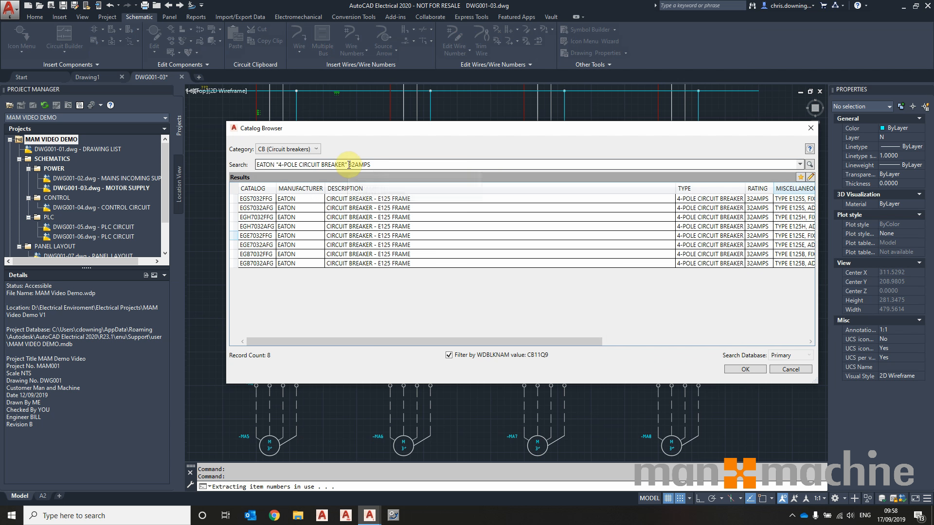
{"action": "key", "text": "BackSpace"}
{"action": "key", "text": "Delete"}
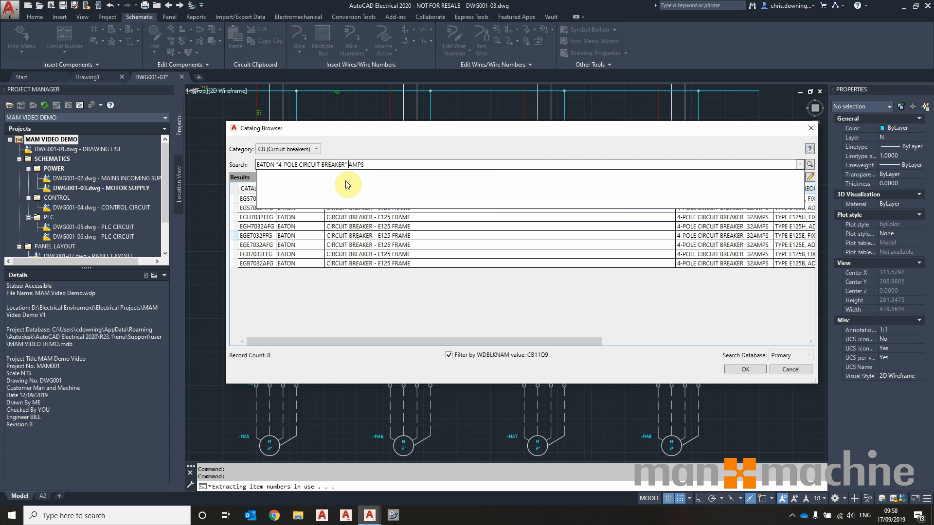
{"action": "key", "text": "Return"}
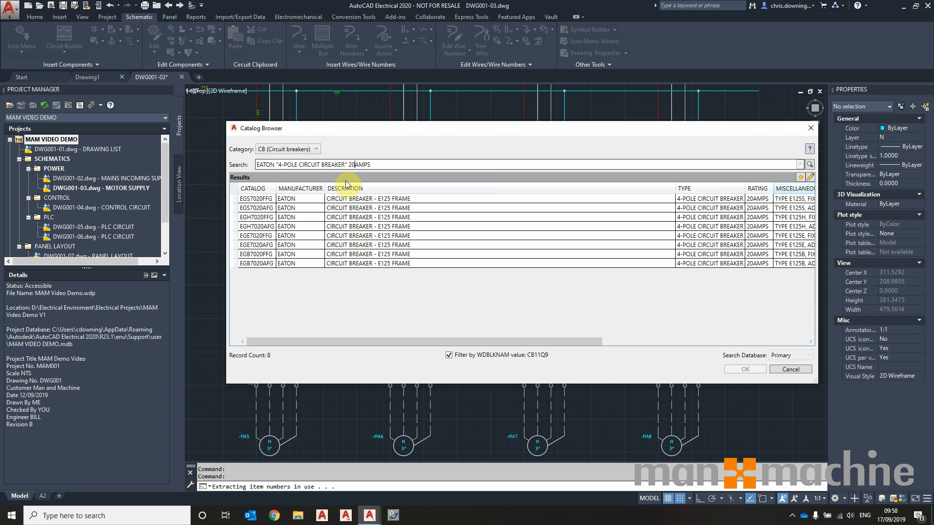
Assign catalog part EGS7020FFG to the MOTOR 2 breaker, leaving the existing pinlist values, and update its related contacts to match
{"action": "left_click", "coordinate": [370, 200]}
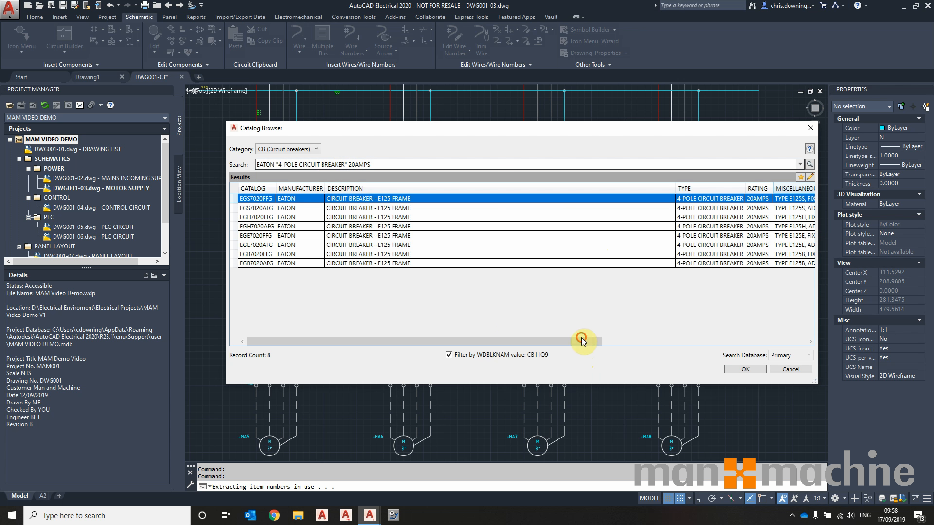
{"action": "left_click_drag", "start_coordinate": [546, 340], "coordinate": [621, 351]}
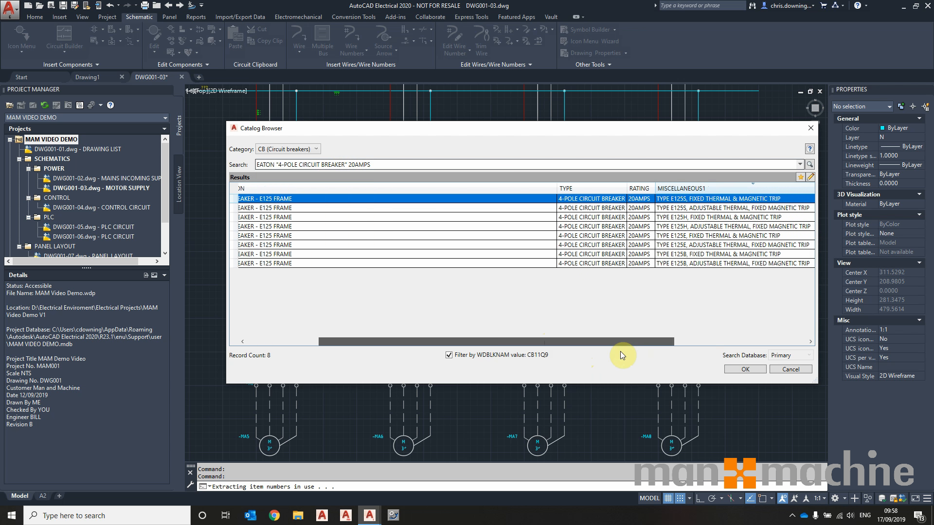
{"action": "left_click_drag", "start_coordinate": [621, 351], "coordinate": [497, 360]}
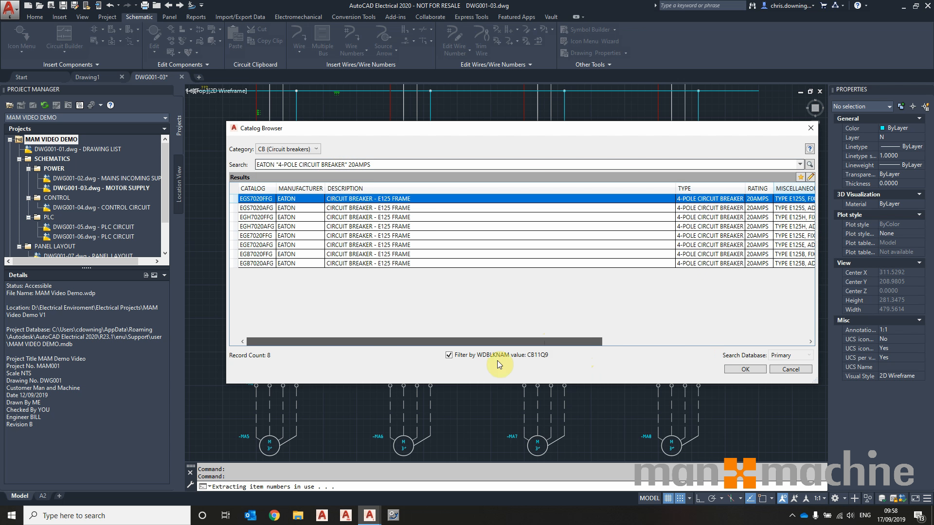
{"action": "right_click", "coordinate": [376, 201]}
{"action": "left_click", "coordinate": [405, 207]}
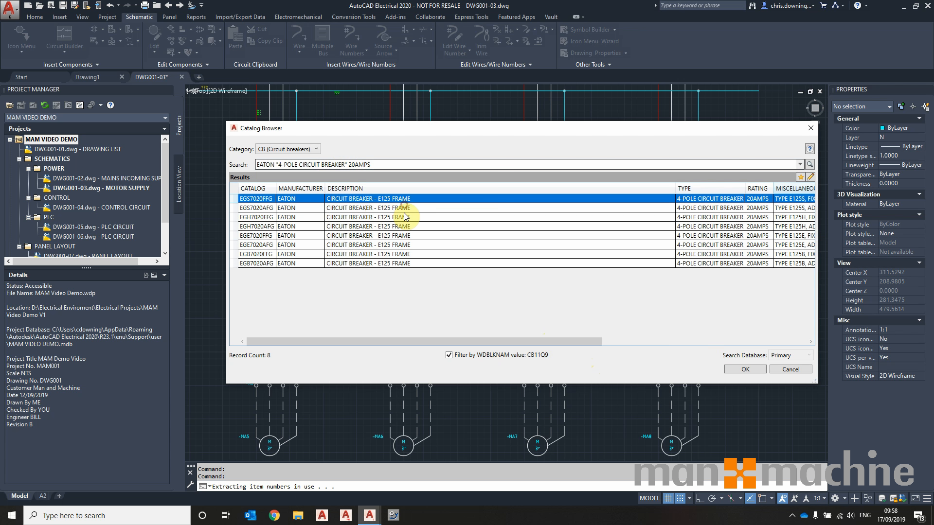
{"action": "left_click", "coordinate": [744, 370]}
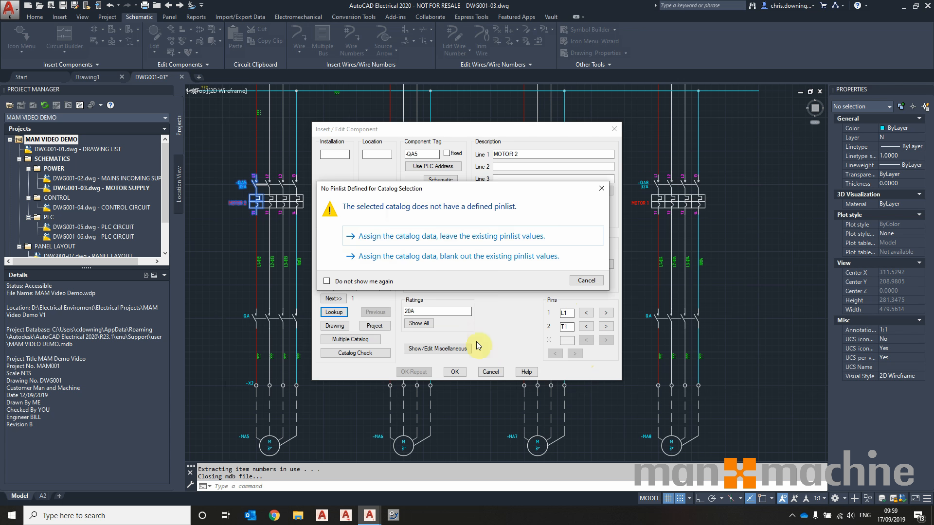
{"action": "left_click", "coordinate": [440, 246]}
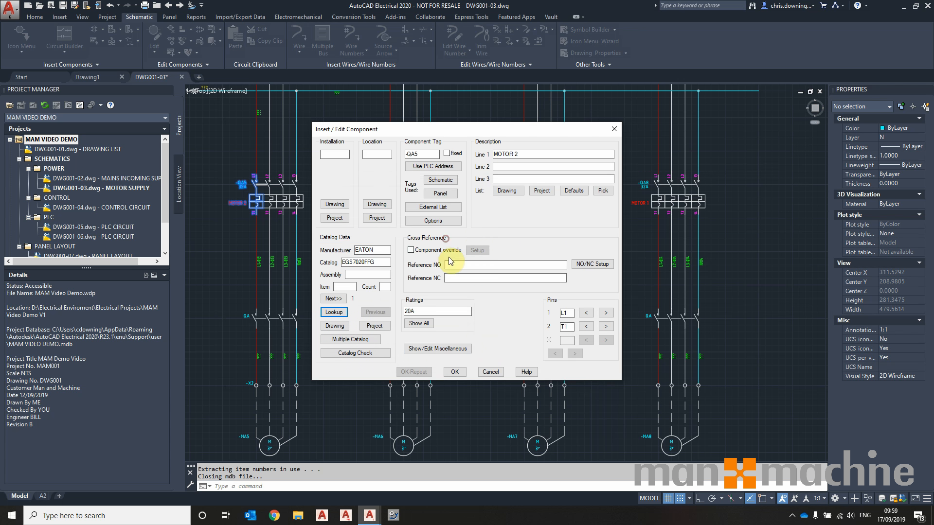
{"action": "left_click", "coordinate": [454, 372]}
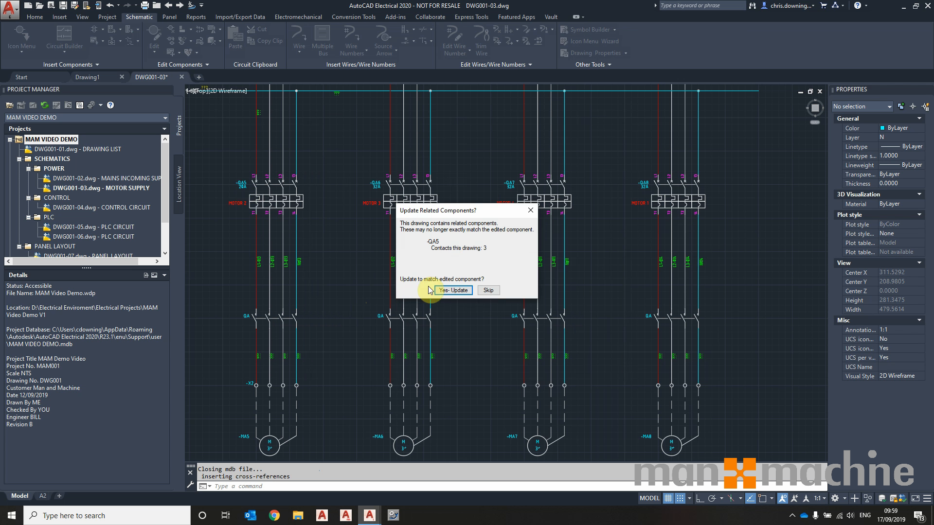
{"action": "left_click", "coordinate": [450, 290]}
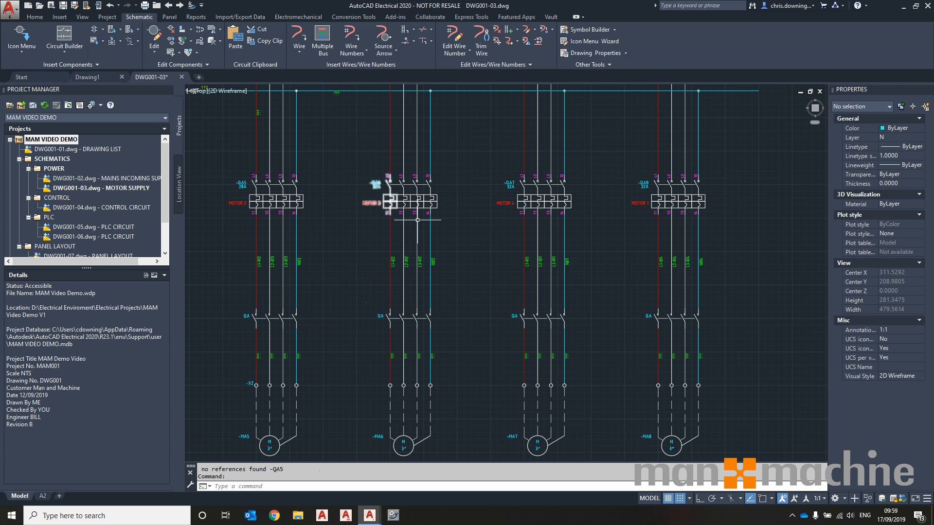
Copy the MOTOR 2 breaker's EGS7020FFG catalog assignment to the breakers in the other three branches, overwriting their existing catalog data
{"action": "middle_click_drag", "start_coordinate": [398, 248], "coordinate": [397, 235]}
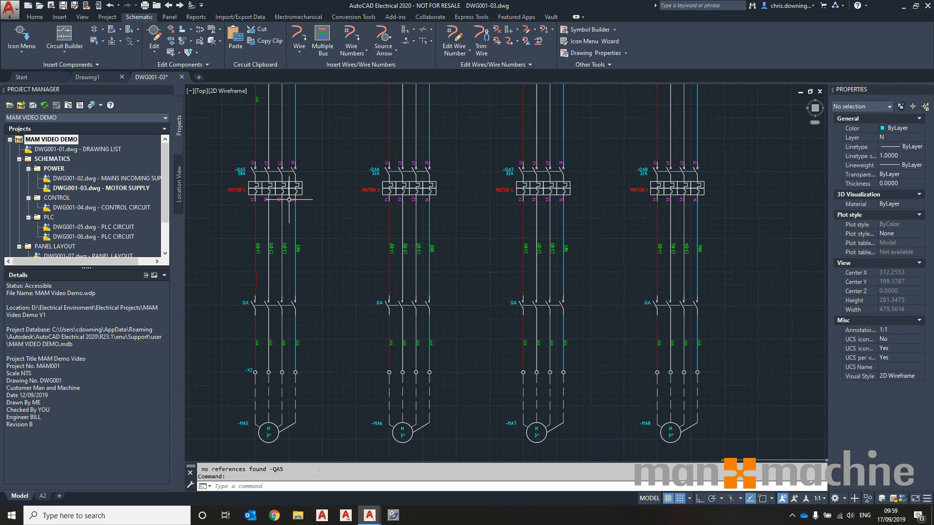
{"action": "left_click", "coordinate": [205, 65]}
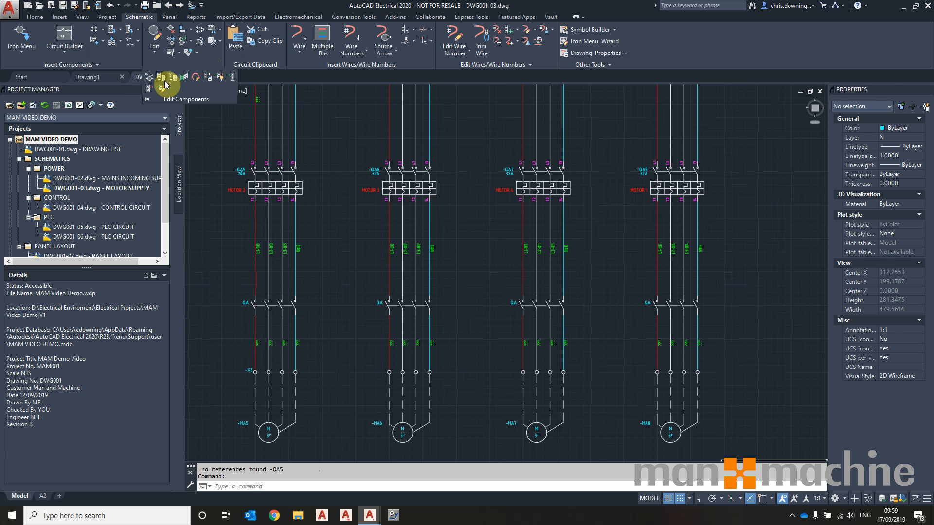
{"action": "left_click", "coordinate": [180, 53]}
{"action": "left_click", "coordinate": [150, 51]}
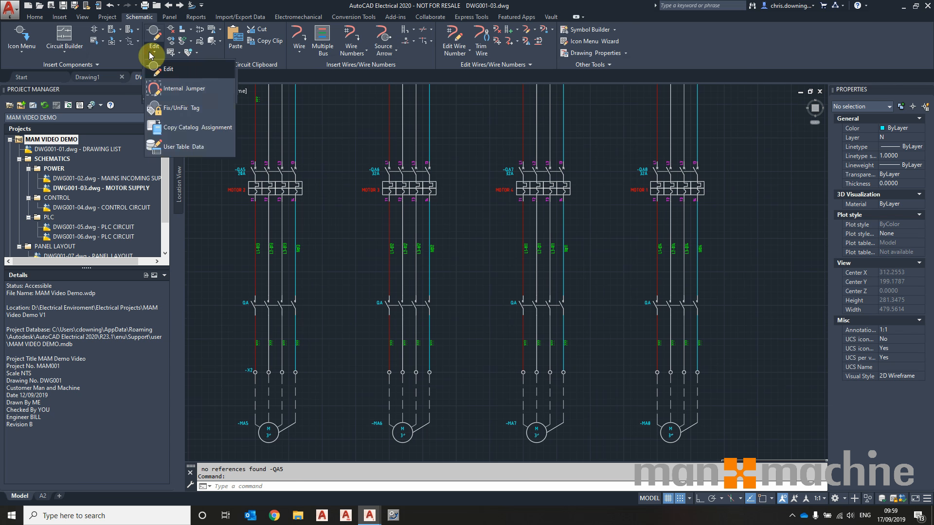
{"action": "left_click", "coordinate": [168, 126]}
{"action": "left_click", "coordinate": [251, 188]}
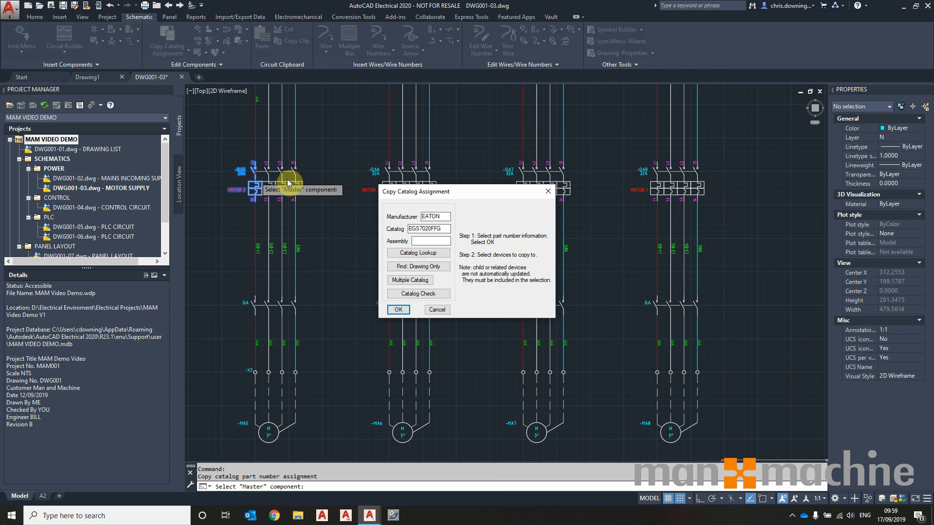
{"action": "left_click", "coordinate": [398, 309]}
{"action": "left_click", "coordinate": [351, 131]}
{"action": "left_click", "coordinate": [793, 231]}
{"action": "key", "text": "Return"}
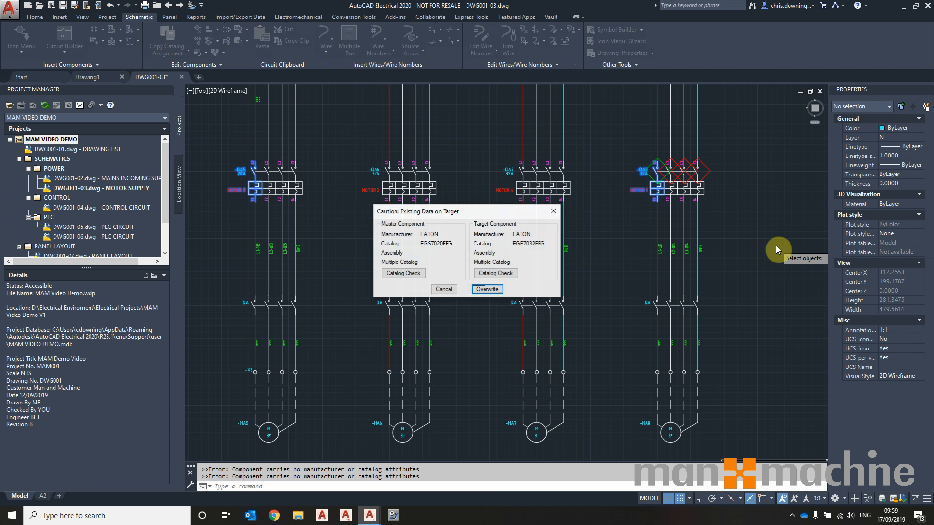
{"action": "left_click", "coordinate": [488, 290]}
{"action": "left_click", "coordinate": [488, 290]}
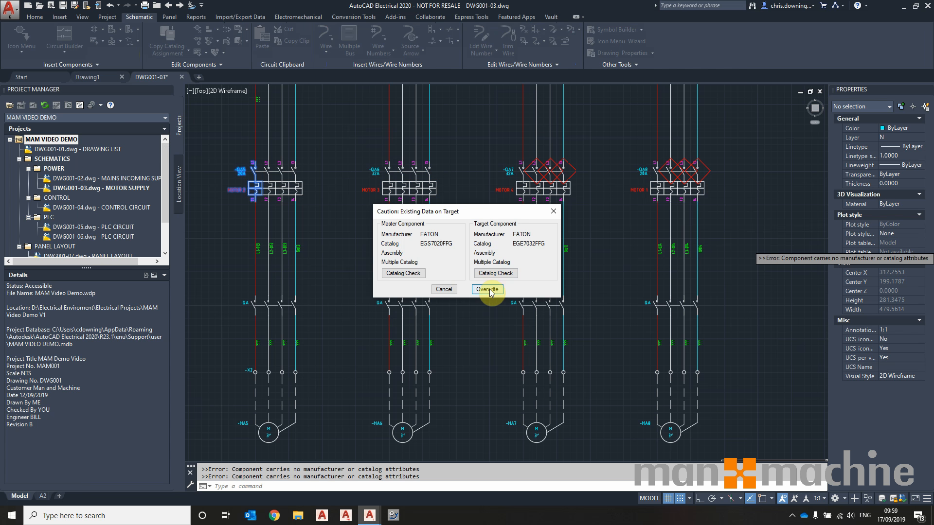
{"action": "left_click", "coordinate": [489, 290]}
{"action": "left_click", "coordinate": [457, 290]}
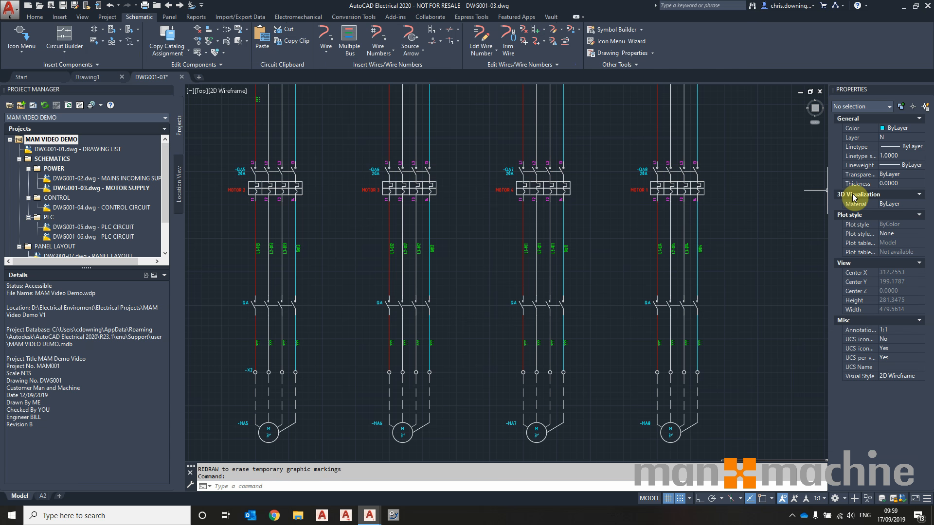
Retag all wires across the whole motor supply drawing using sequential wire numbering with cross-referenced signals
{"action": "scroll", "coordinate": [489, 238], "scroll_direction": "down", "scroll_amount": 2}
{"action": "mouse_move", "coordinate": [530, 242]}
{"action": "middle_mouse_down"}
{"action": "mouse_move", "coordinate": [560, 244]}
{"action": "mouse_move", "coordinate": [495, 301]}
{"action": "middle_mouse_up"}
{"action": "scroll", "coordinate": [557, 246], "scroll_direction": "up", "scroll_amount": 2}
{"action": "scroll", "coordinate": [382, 224], "scroll_direction": "down", "scroll_amount": 2}
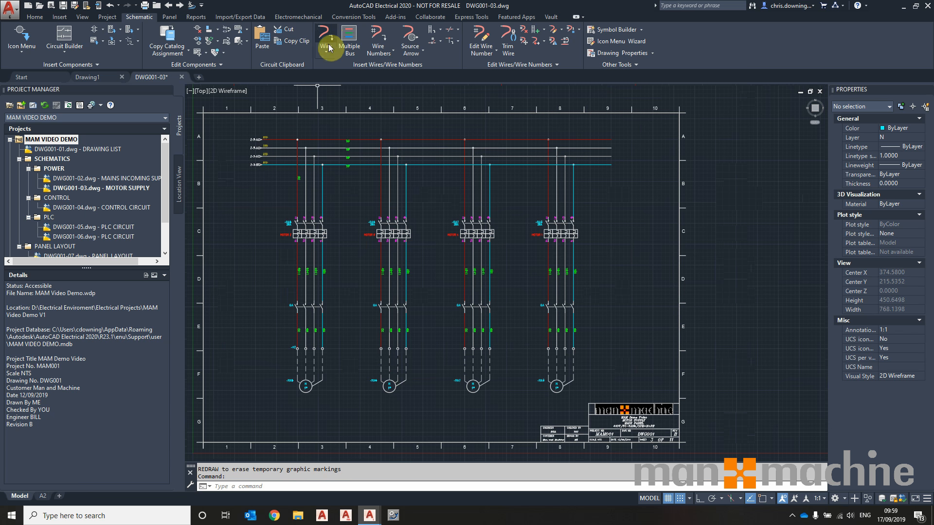
{"action": "left_click", "coordinate": [384, 31]}
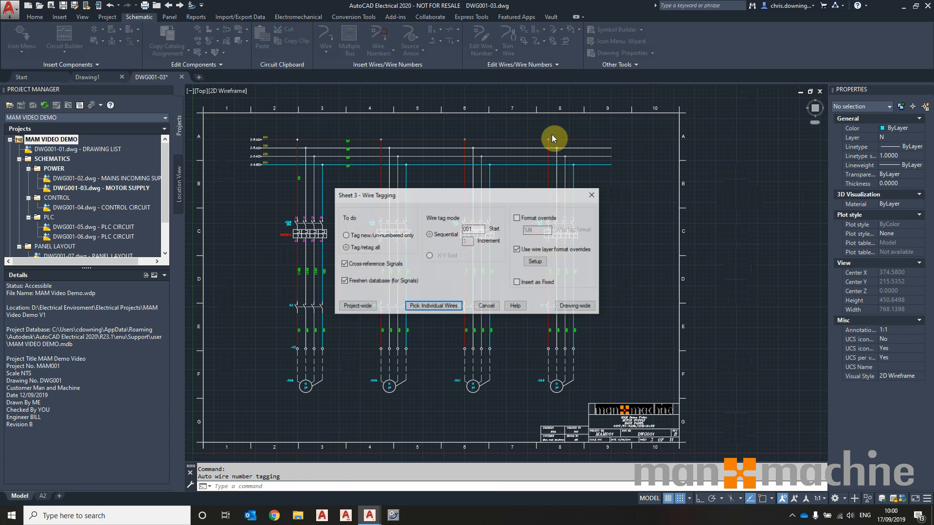
{"action": "left_click", "coordinate": [572, 307]}
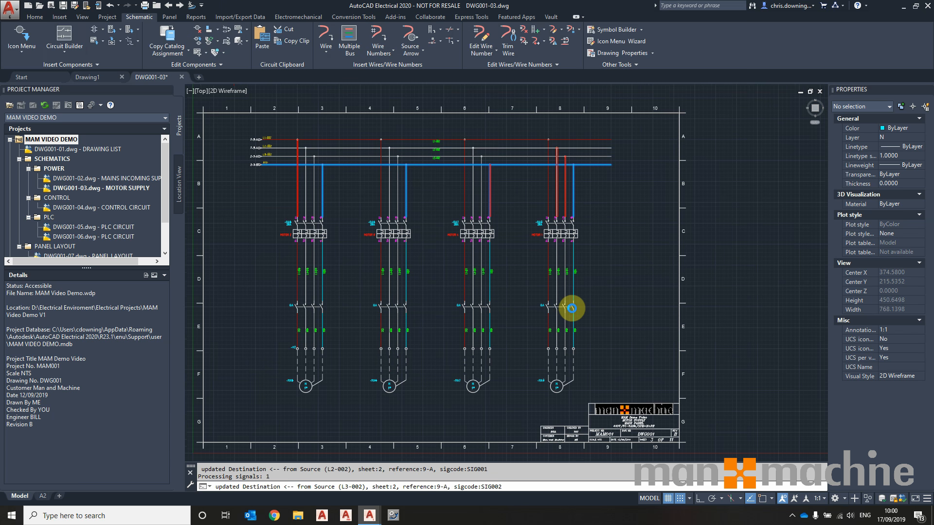
Examine the retagged wire numbers on the incoming signal arrows, the supply lines and the motor branches
{"action": "scroll", "coordinate": [258, 145], "scroll_direction": "up", "scroll_amount": 6}
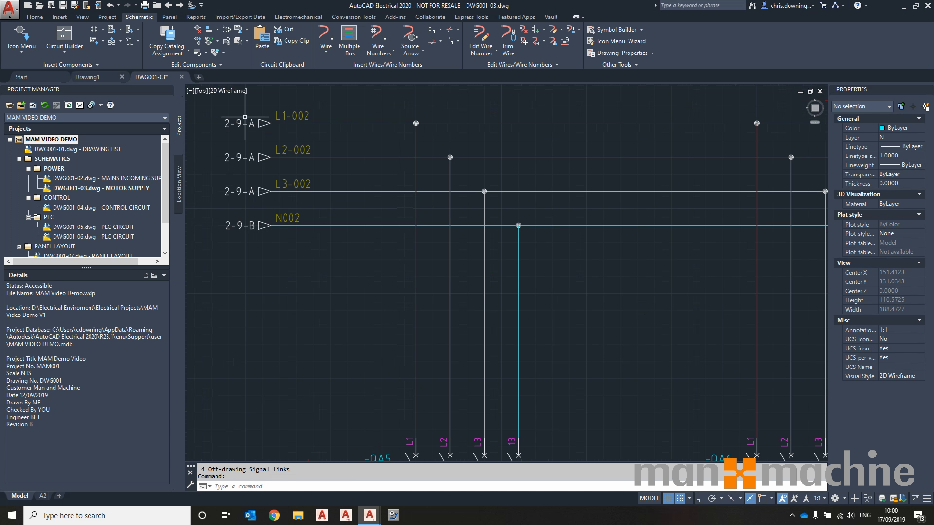
{"action": "scroll", "coordinate": [281, 152], "scroll_direction": "down", "scroll_amount": 4}
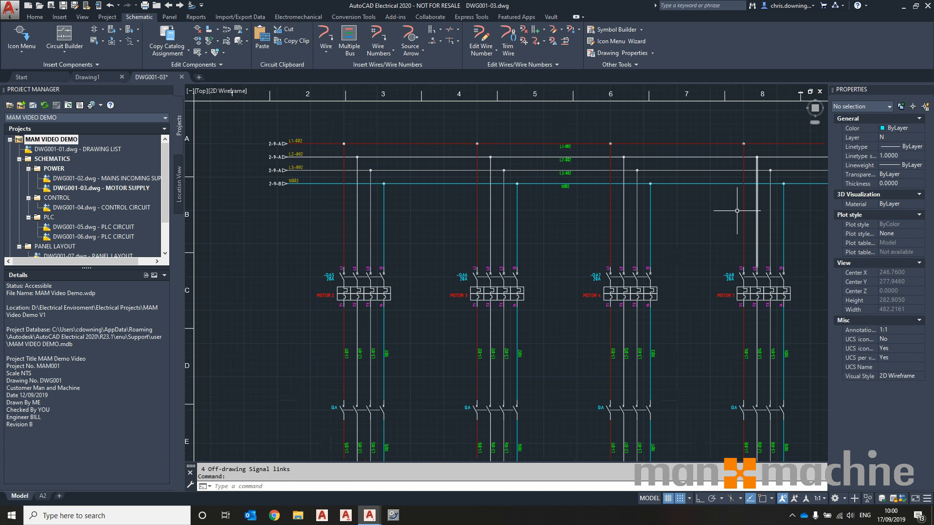
{"action": "middle_click_drag", "start_coordinate": [663, 190], "coordinate": [660, 188]}
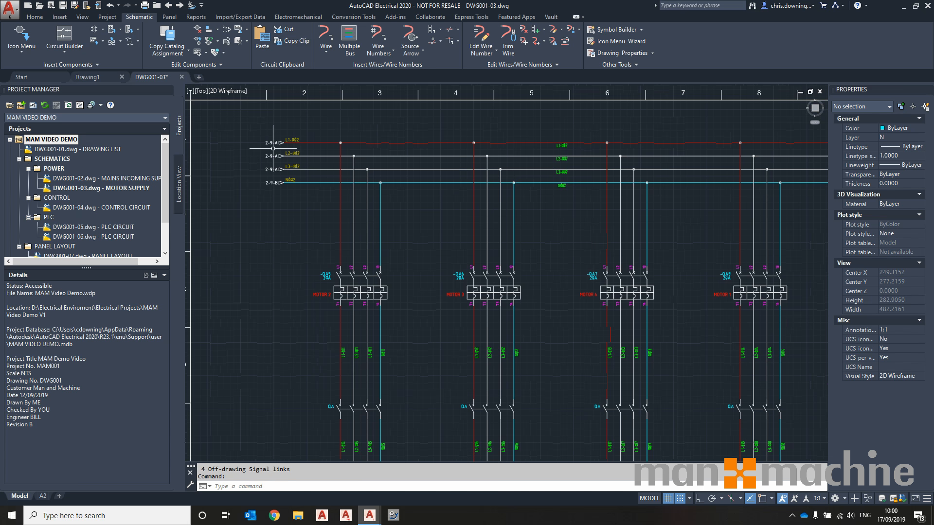
{"action": "middle_click_drag", "start_coordinate": [577, 199], "coordinate": [522, 180]}
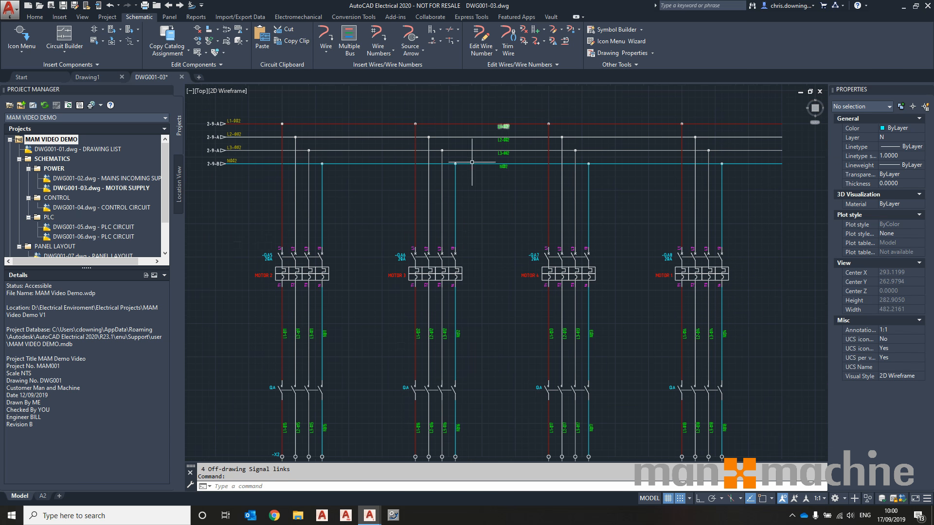
{"action": "scroll", "coordinate": [486, 160], "scroll_direction": "up", "scroll_amount": 4}
{"action": "scroll", "coordinate": [498, 193], "scroll_direction": "down", "scroll_amount": 2}
{"action": "scroll", "coordinate": [498, 194], "scroll_direction": "down", "scroll_amount": 4}
Insert a source arrow at the open end of the L1 supply wire with code SIG004 and description L1, declining matching destination arrows
{"action": "left_click", "coordinate": [350, 57]}
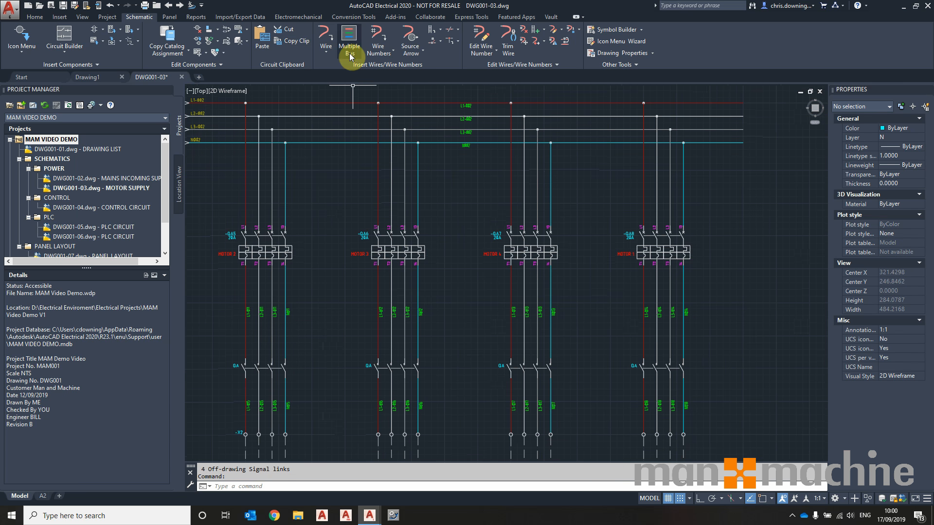
{"action": "left_click", "coordinate": [414, 33]}
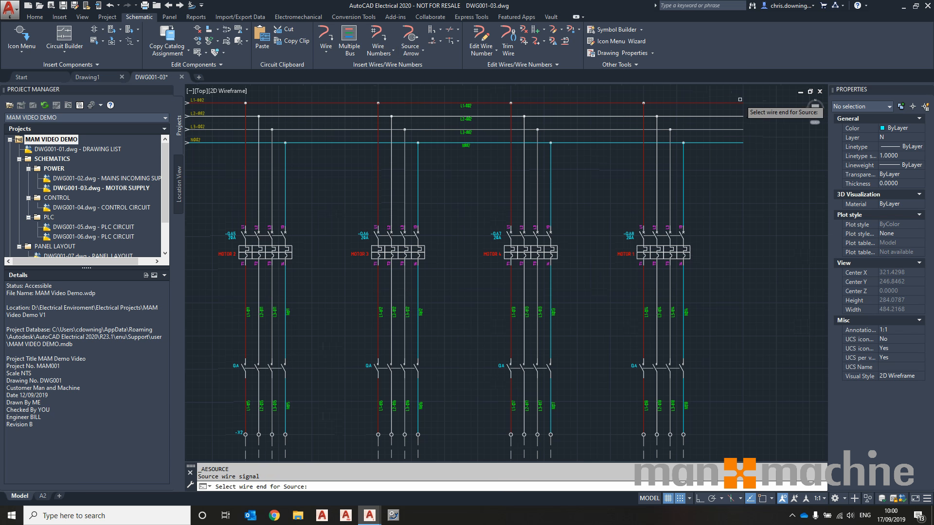
{"action": "left_click", "coordinate": [743, 103]}
{"action": "left_click", "coordinate": [529, 209]}
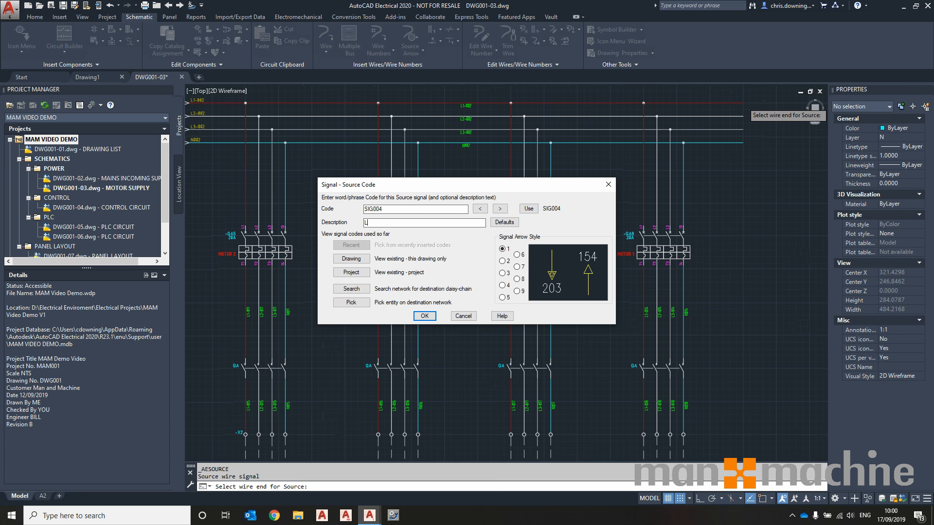
{"action": "left_click", "coordinate": [415, 316]}
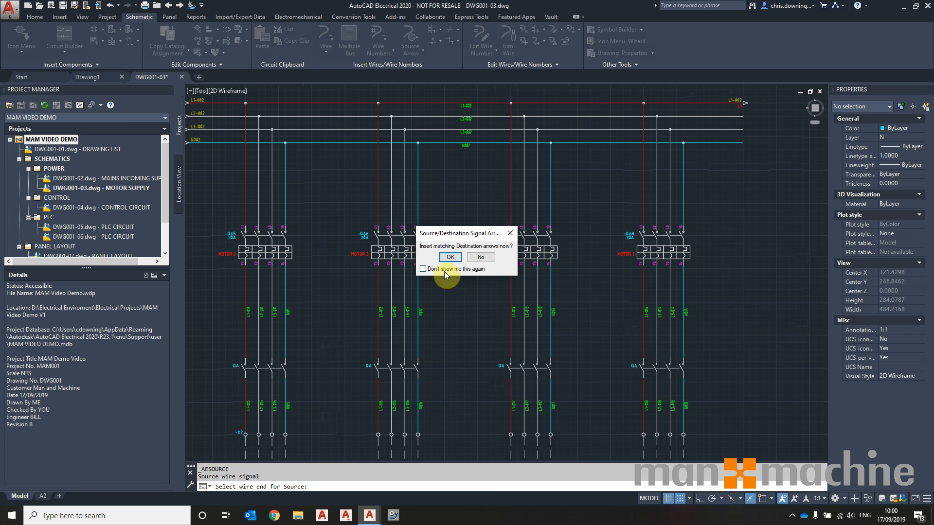
{"action": "left_click", "coordinate": [476, 258]}
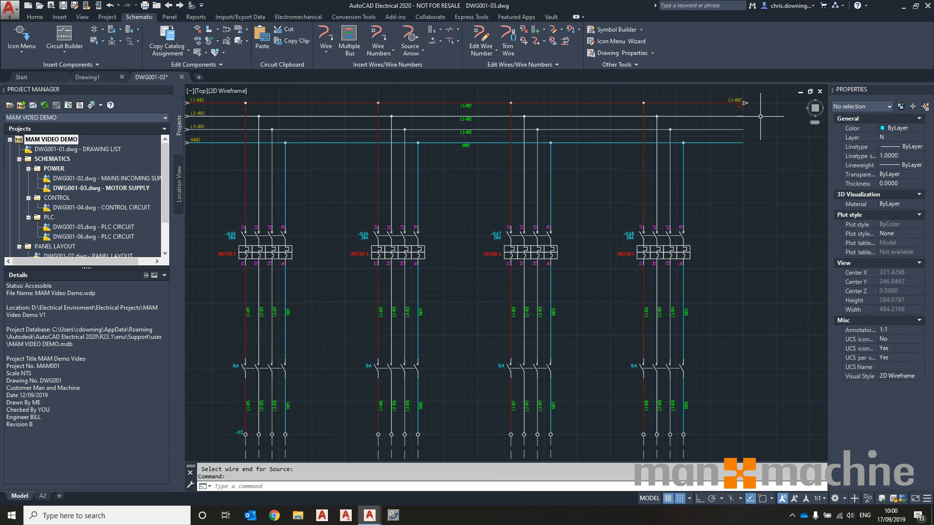
Add a source arrow at the open end of the L2 supply wire with code SIG005 and description L2
{"action": "key", "text": "Return"}
{"action": "left_click", "coordinate": [744, 116]}
{"action": "left_click", "coordinate": [528, 213]}
{"action": "left_click", "coordinate": [446, 225]}
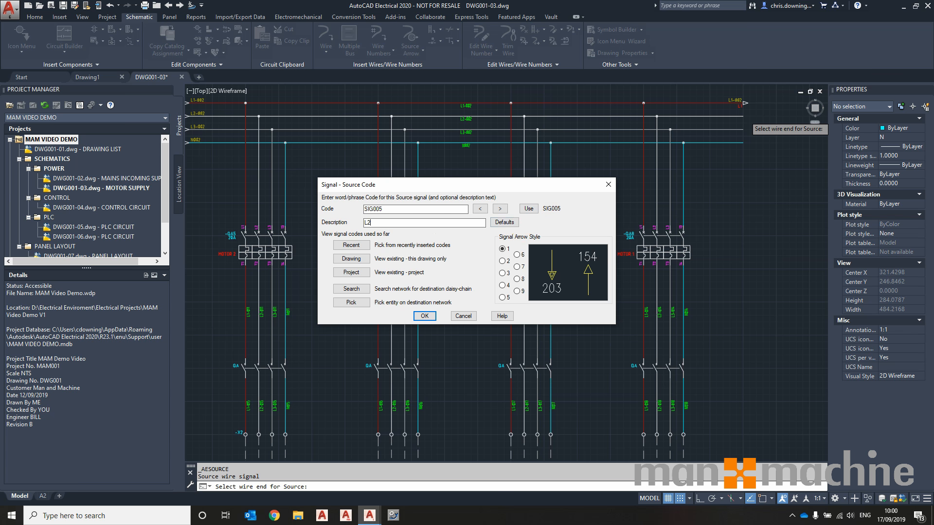
{"action": "left_click", "coordinate": [421, 316]}
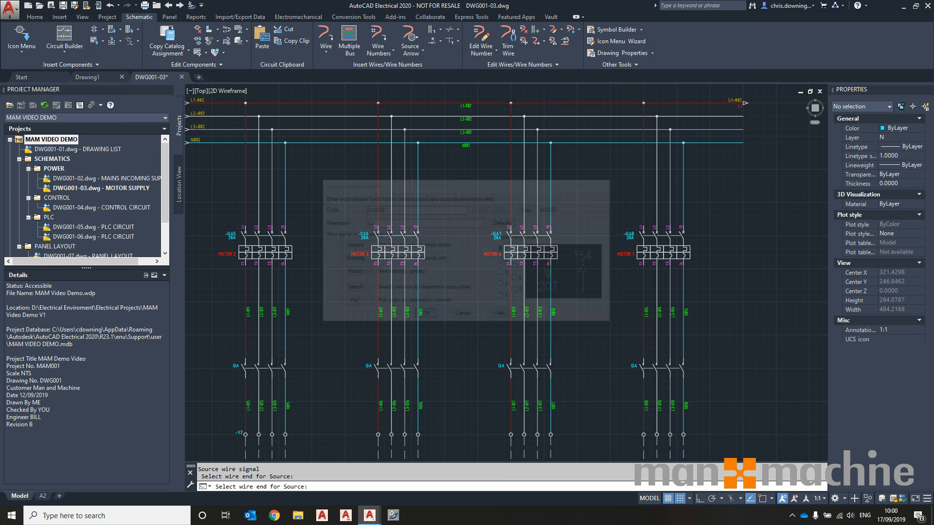
Add a source arrow at the open end of the L3 supply wire with code SIG006 and description L3
{"action": "left_click", "coordinate": [743, 130]}
{"action": "left_click", "coordinate": [529, 209]}
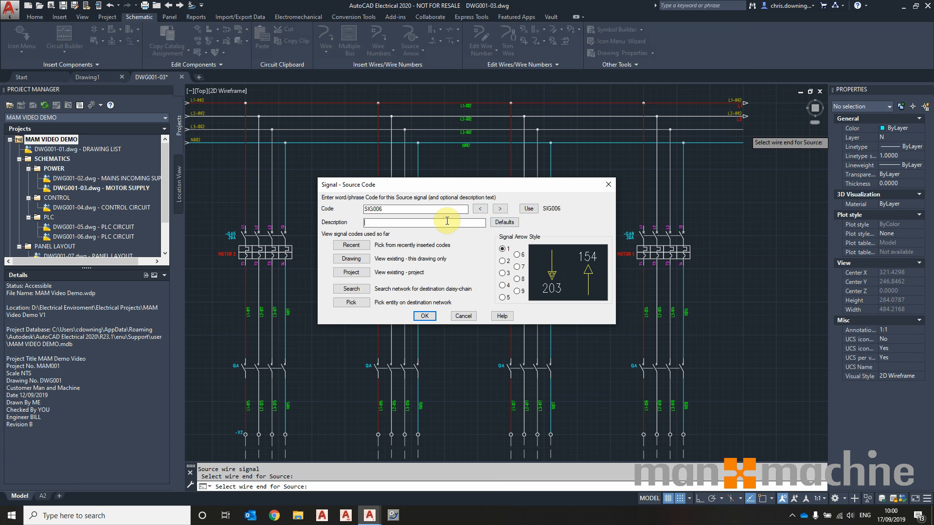
{"action": "left_click", "coordinate": [423, 317]}
Add a source arrow at the open end of the neutral supply wire with code SIG007 and description N
{"action": "left_click", "coordinate": [744, 142]}
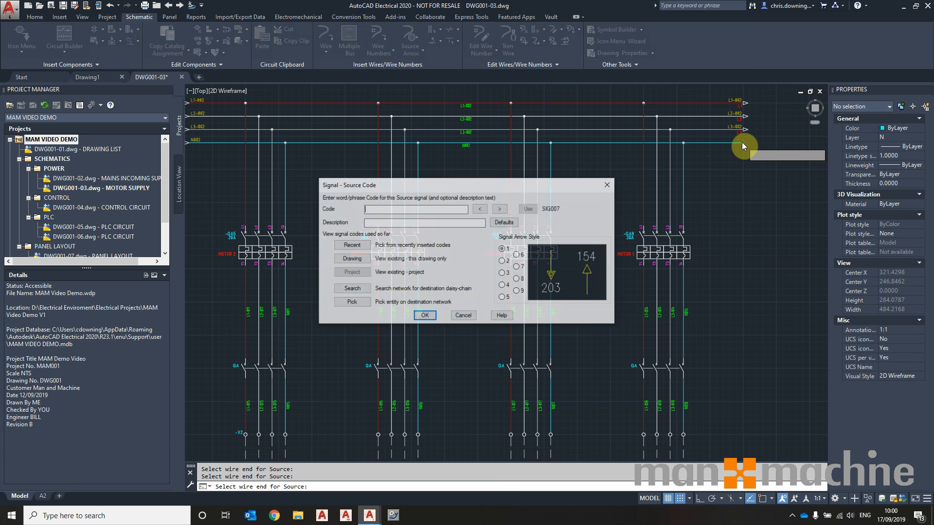
{"action": "left_click", "coordinate": [531, 213]}
{"action": "left_click", "coordinate": [419, 223]}
{"action": "type", "text": "N"}
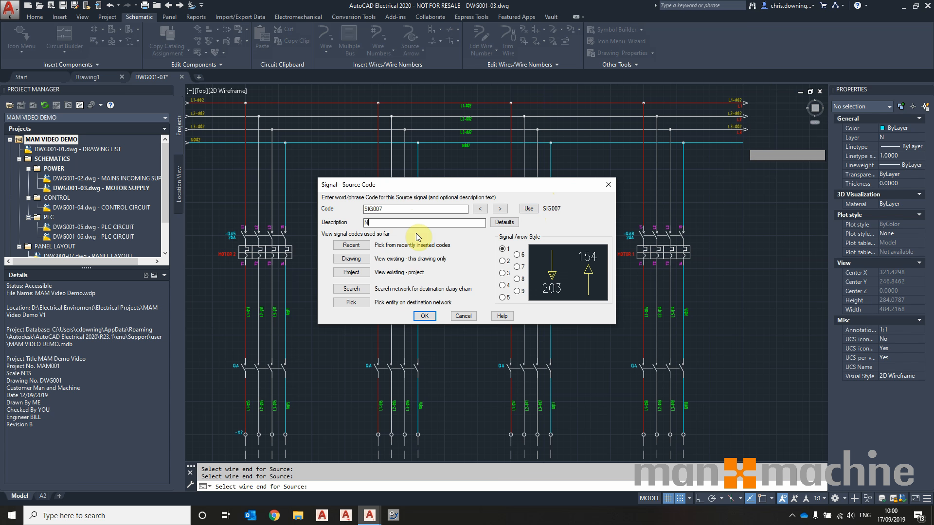
{"action": "left_click", "coordinate": [425, 316]}
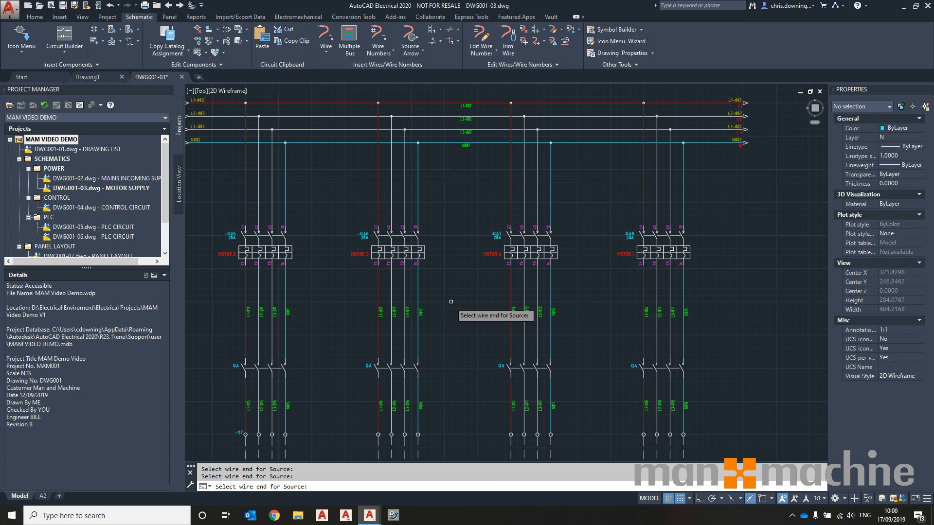
{"action": "key", "text": "Return"}
Go to the next project drawing, DWG001-04, and inspect the layer of the uppermost wire feeding the power supply
{"action": "middle_click", "coordinate": [450, 303]}
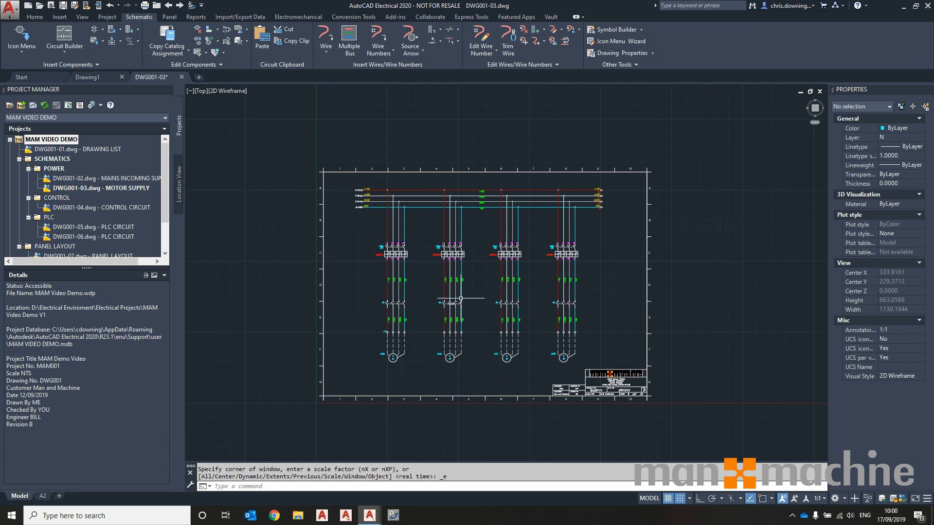
{"action": "left_click", "coordinate": [181, 7]}
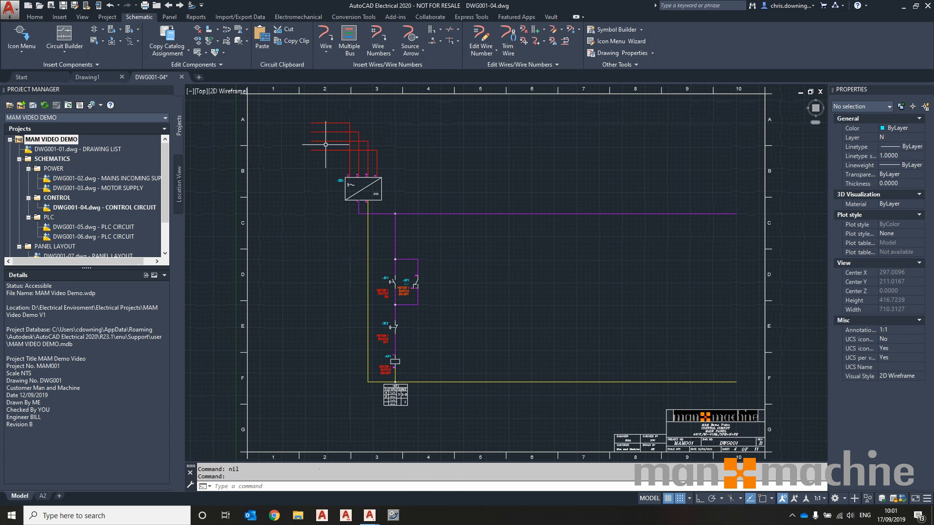
{"action": "scroll", "coordinate": [325, 145], "scroll_direction": "up", "scroll_amount": 2}
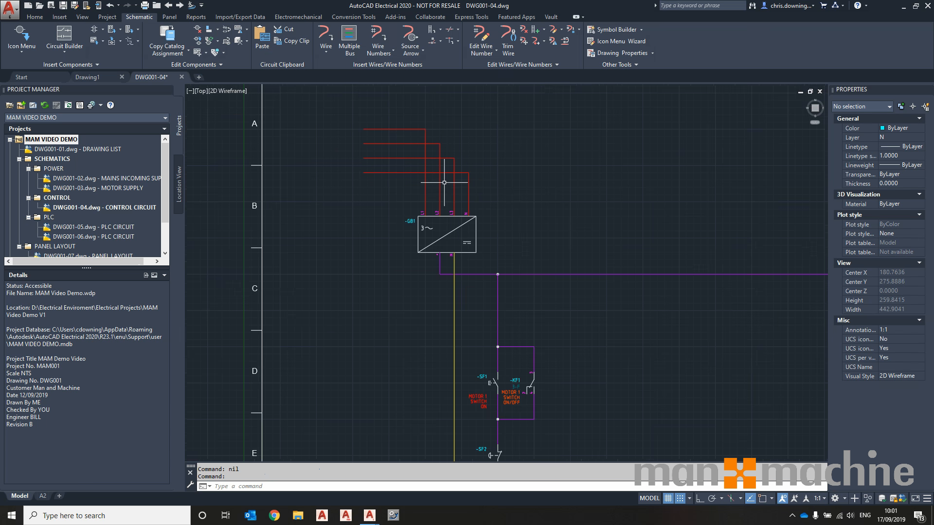
{"action": "left_click", "coordinate": [391, 130]}
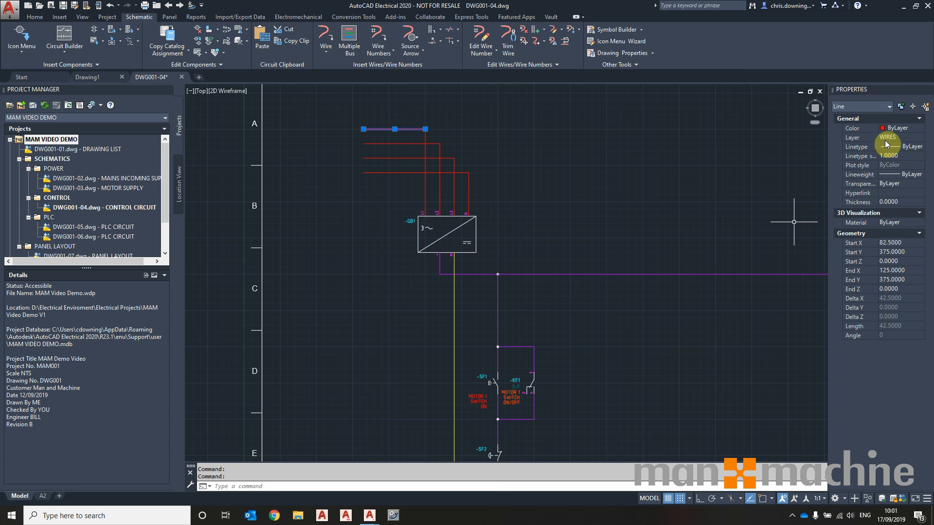
{"action": "key", "text": "Escape"}
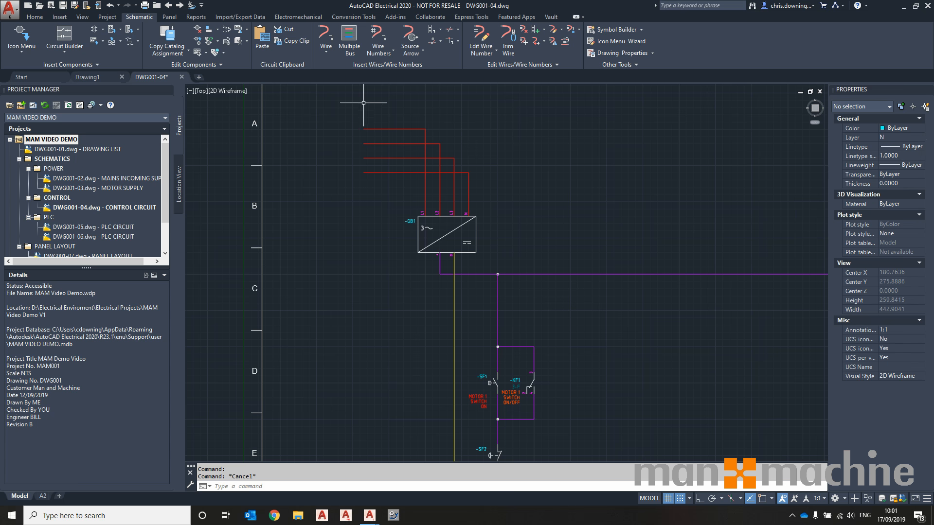
Insert a destination arrow on the uppermost power supply input wire using unpaired project signal SIG004 (L1), updating the wire layer to match
{"action": "left_click", "coordinate": [413, 44]}
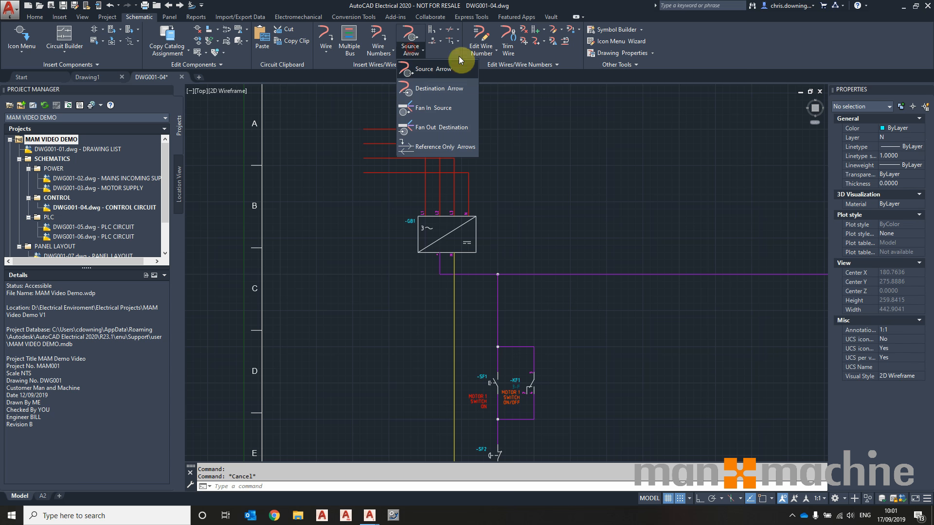
{"action": "left_click", "coordinate": [444, 89]}
{"action": "scroll", "coordinate": [363, 122], "scroll_direction": "up", "scroll_amount": 2}
{"action": "left_click", "coordinate": [366, 131]}
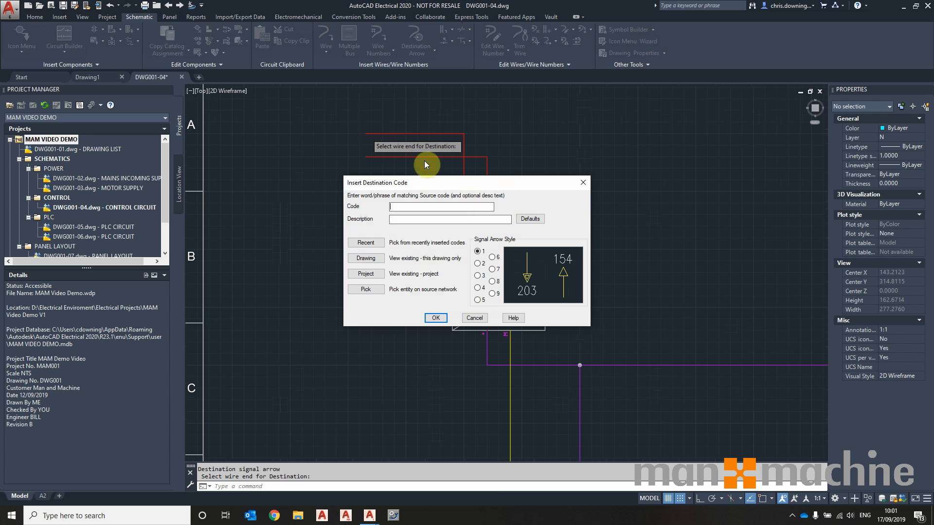
{"action": "left_click", "coordinate": [366, 274]}
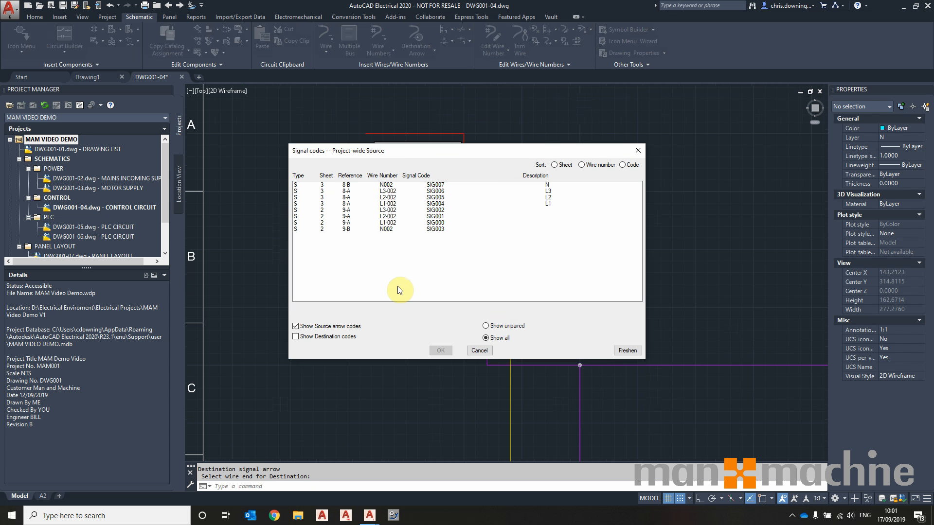
{"action": "left_click", "coordinate": [518, 325]}
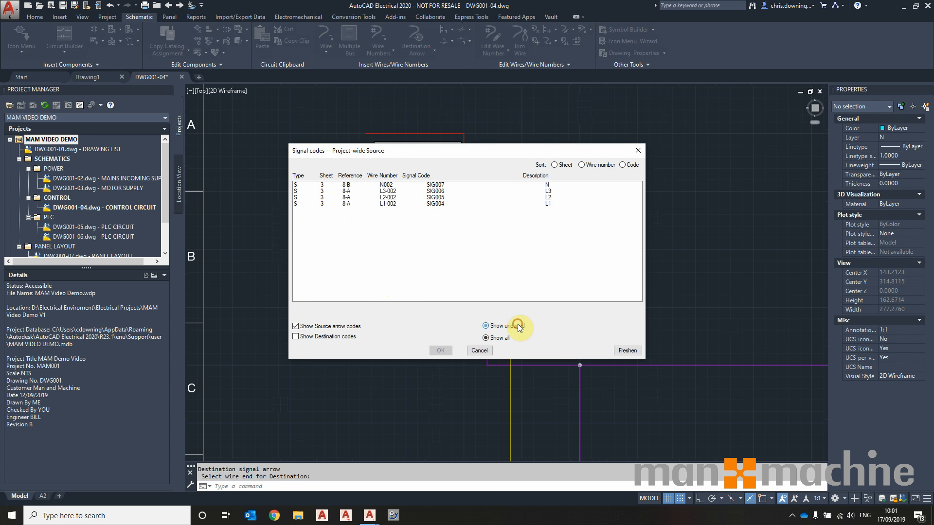
{"action": "left_click", "coordinate": [444, 204]}
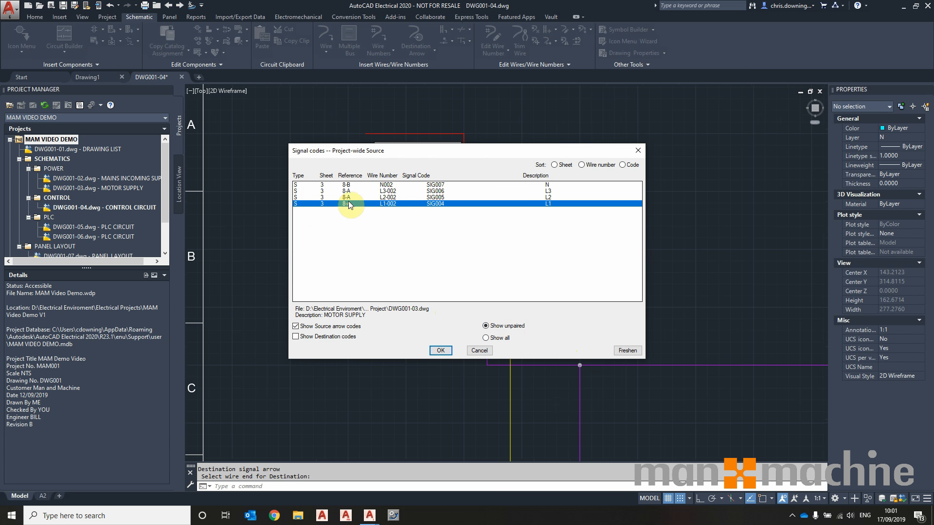
{"action": "left_click", "coordinate": [448, 352]}
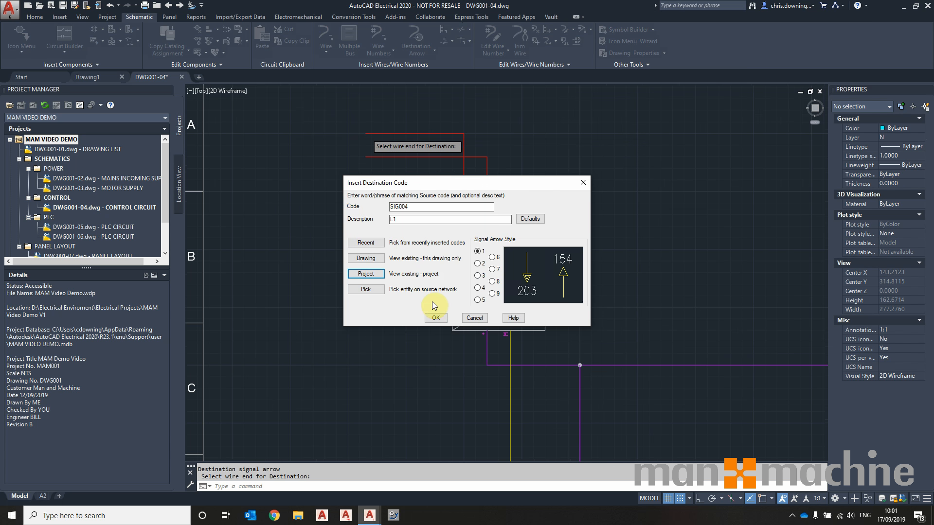
{"action": "left_click", "coordinate": [435, 318]}
{"action": "left_click", "coordinate": [462, 276]}
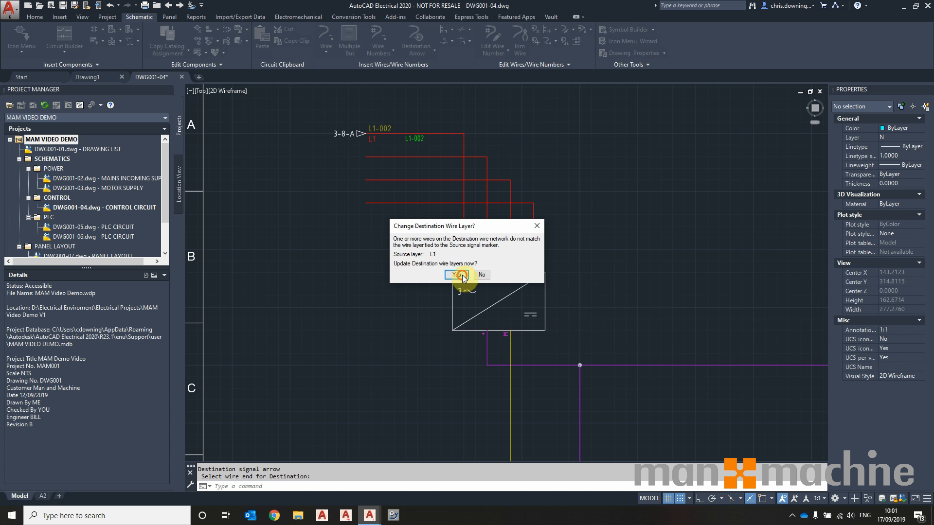
Insert a destination arrow on the second power supply input wire using project signal SIG005 (L2), updating the wire layer to match
{"action": "key", "text": "Return"}
{"action": "left_click", "coordinate": [364, 157]}
{"action": "left_click", "coordinate": [365, 274]}
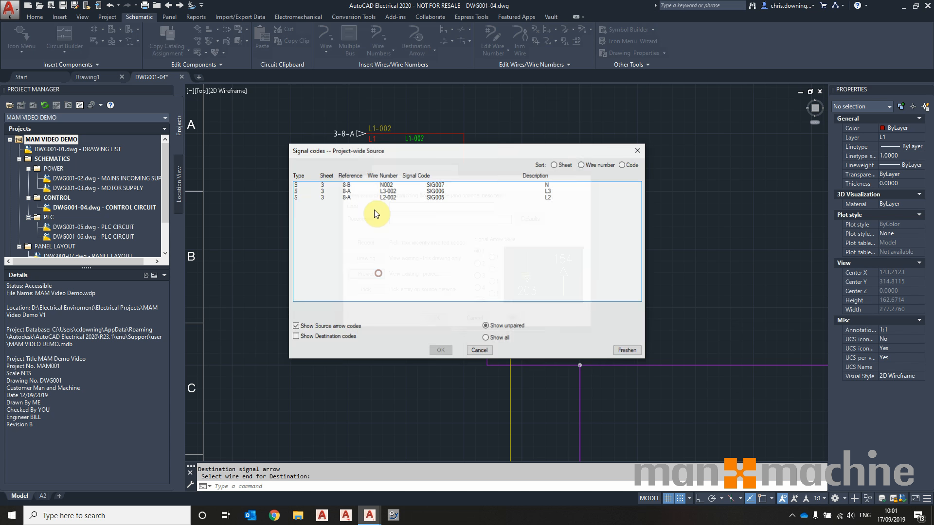
{"action": "left_click", "coordinate": [388, 197]}
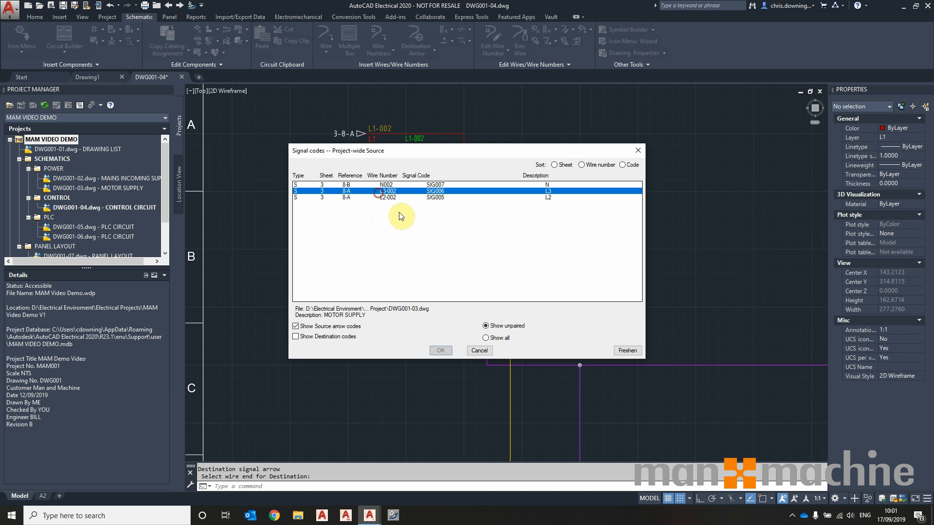
{"action": "left_click", "coordinate": [440, 350]}
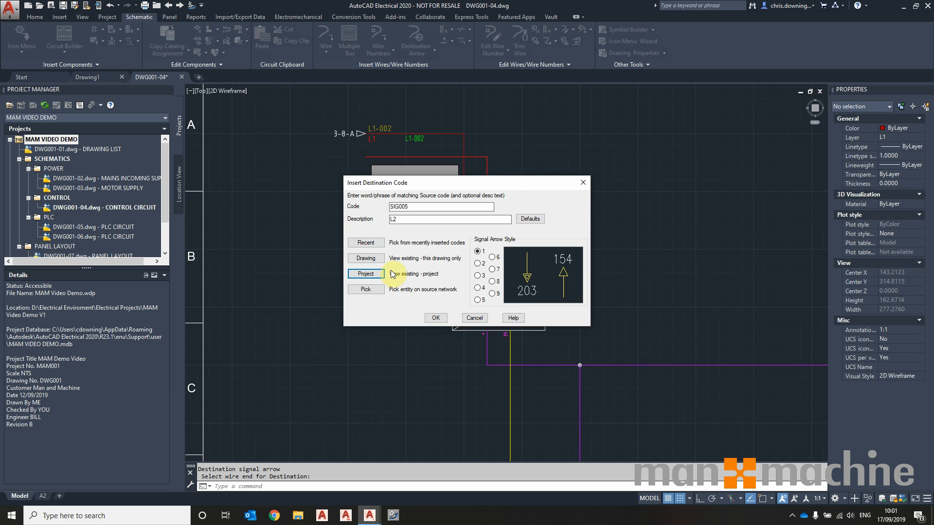
{"action": "left_click", "coordinate": [435, 319]}
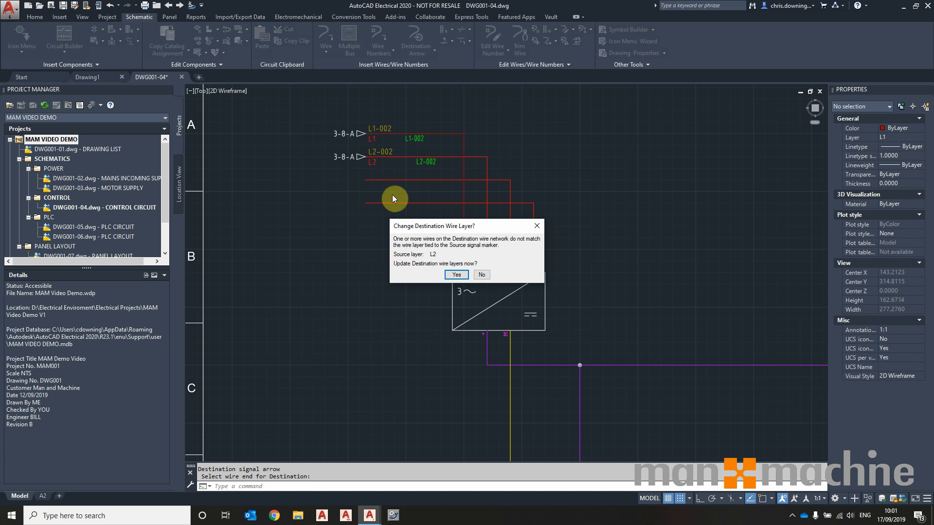
{"action": "key", "text": "Return"}
Insert a destination arrow on the third power supply input wire using project signal SIG006 (L3), updating the wire layer to match
{"action": "left_click", "coordinate": [365, 179]}
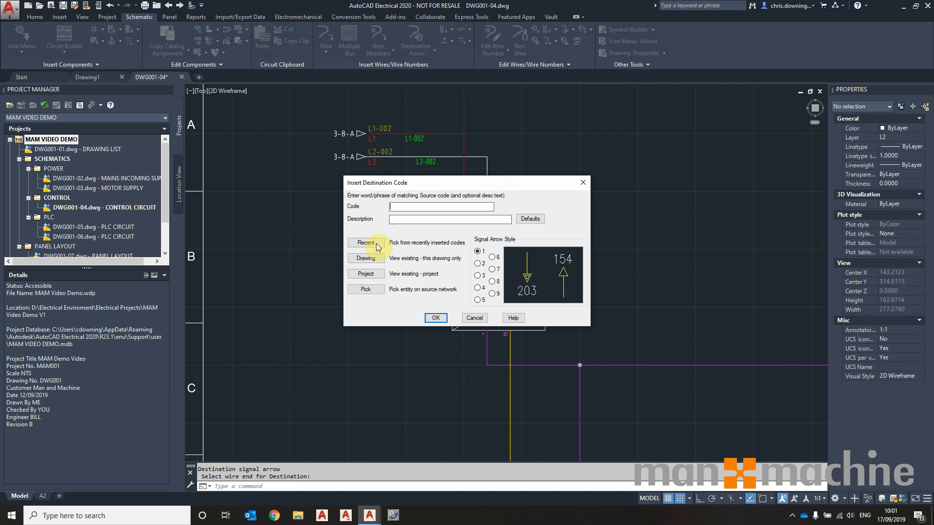
{"action": "left_click", "coordinate": [381, 273]}
{"action": "left_click", "coordinate": [389, 193]}
{"action": "left_click", "coordinate": [442, 349]}
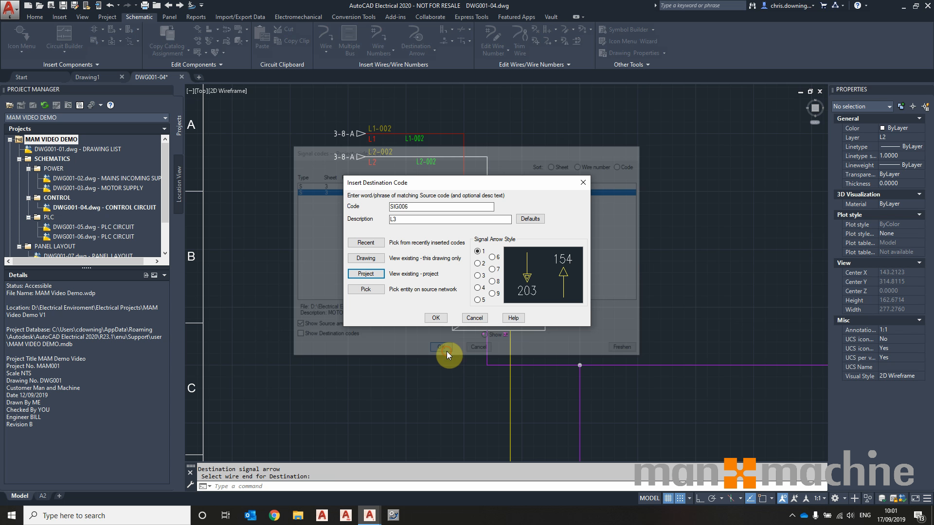
{"action": "left_click", "coordinate": [438, 318]}
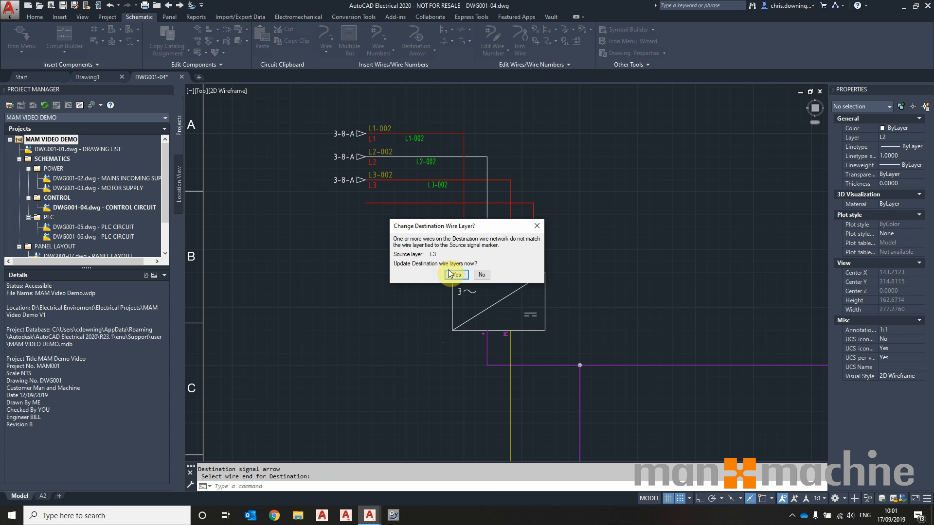
{"action": "left_click", "coordinate": [451, 274]}
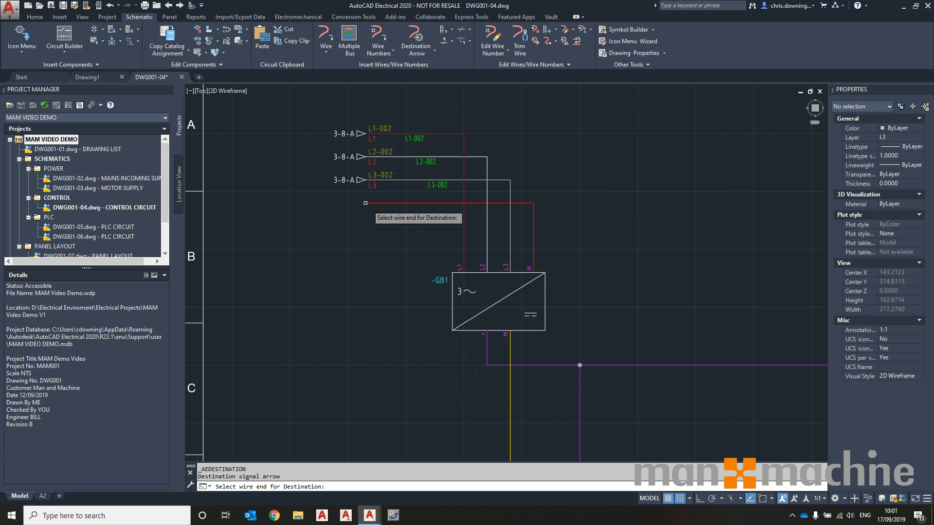
Insert a destination arrow on the lowest power supply input wire using project signal SIG007 (N), updating the wire layer to match
{"action": "left_click", "coordinate": [367, 208]}
{"action": "left_click", "coordinate": [367, 273]}
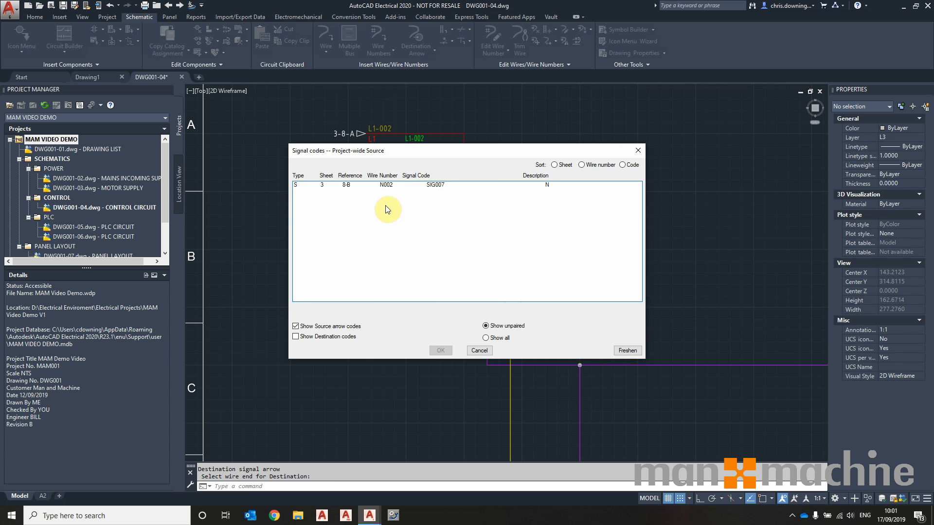
{"action": "left_click", "coordinate": [395, 185]}
{"action": "left_click", "coordinate": [441, 350]}
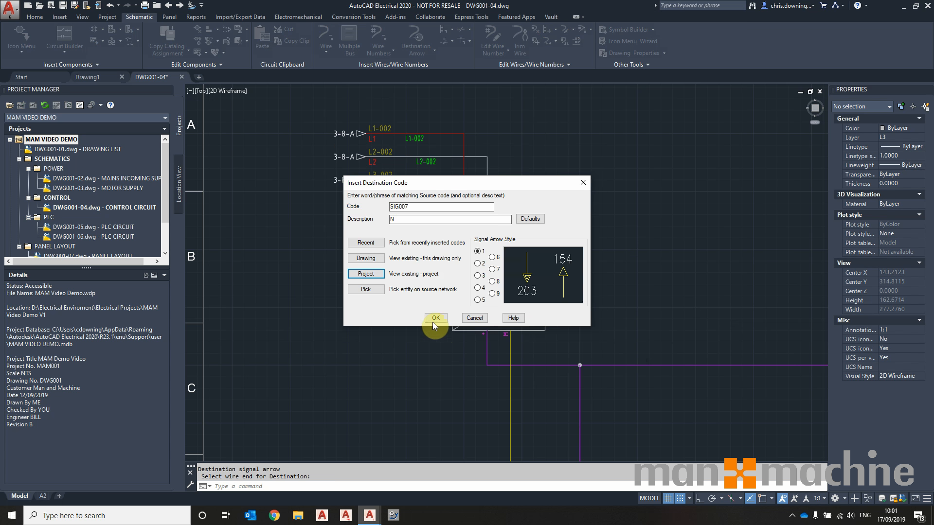
{"action": "left_click", "coordinate": [434, 317]}
{"action": "left_click", "coordinate": [458, 278]}
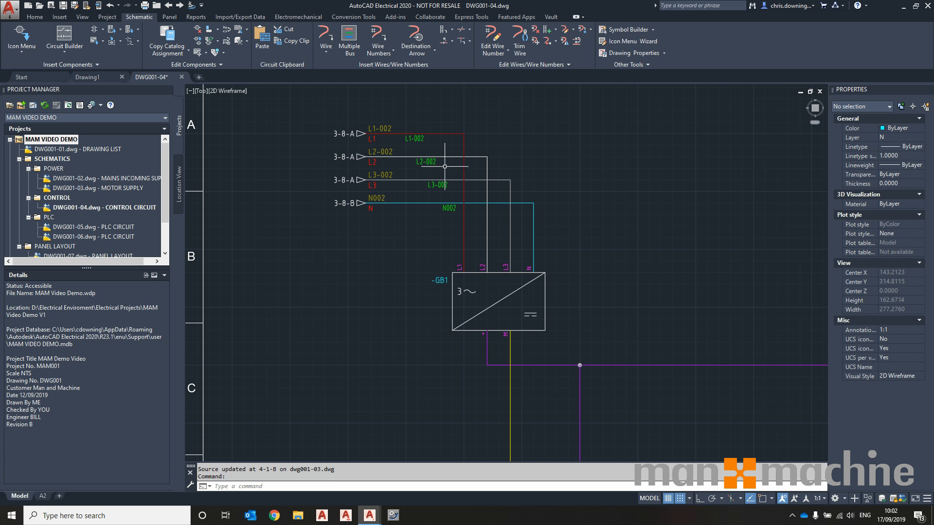
Align the L1-002, L3-002 and N002 wire numbers vertically with the L2-002 wire number using Align Components
{"action": "left_click", "coordinate": [211, 30]}
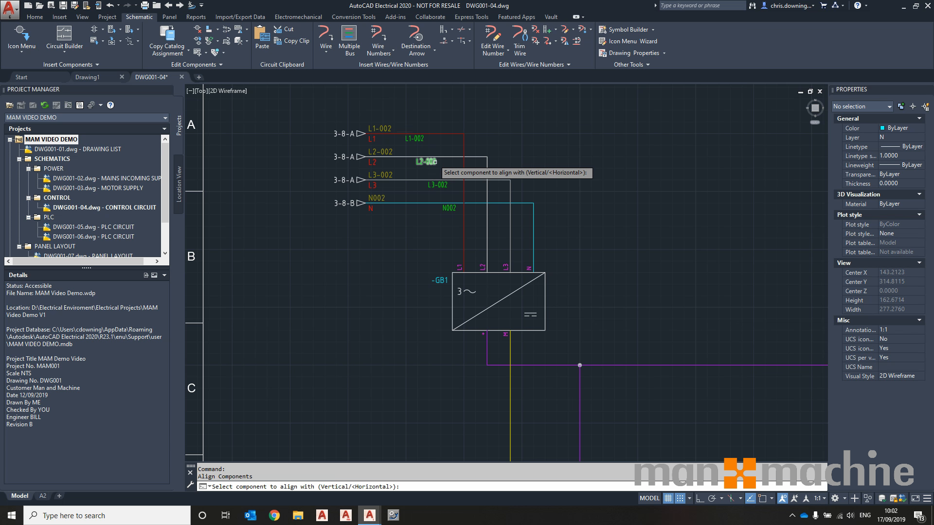
{"action": "type", "text": "V"}
{"action": "key", "text": "Return"}
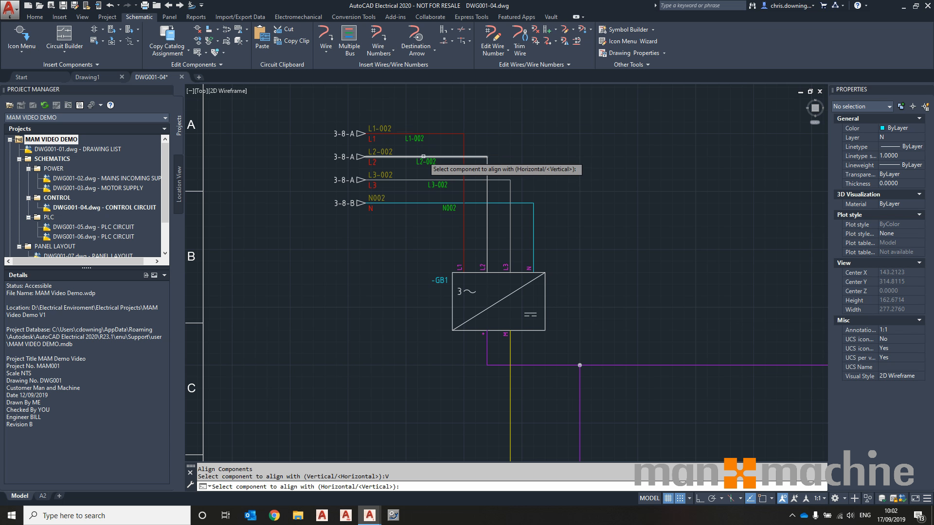
{"action": "left_click", "coordinate": [422, 162]}
{"action": "left_click", "coordinate": [415, 138]}
{"action": "left_click", "coordinate": [437, 185]}
{"action": "left_click", "coordinate": [449, 208]}
{"action": "key", "text": "Return"}
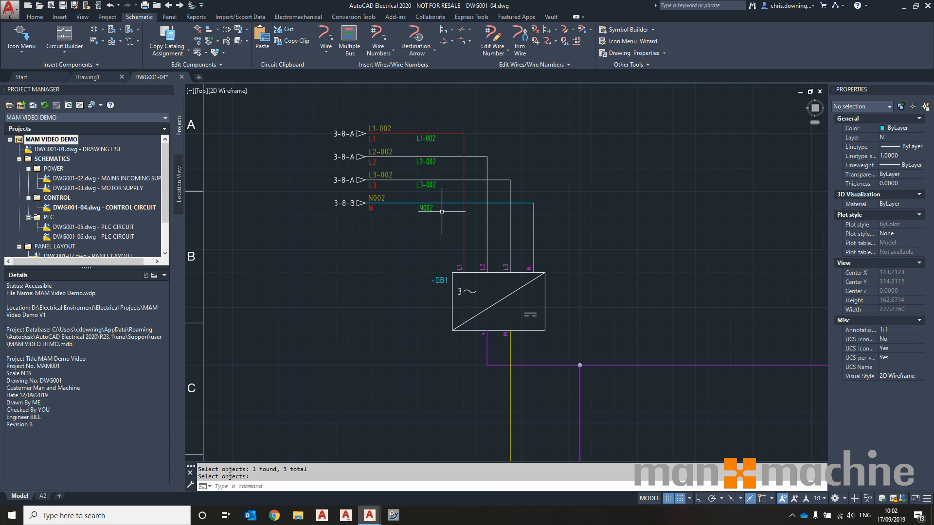
{"action": "scroll", "coordinate": [442, 212], "scroll_direction": "down", "scroll_amount": 3}
{"action": "scroll", "coordinate": [594, 183], "scroll_direction": "down", "scroll_amount": 3}
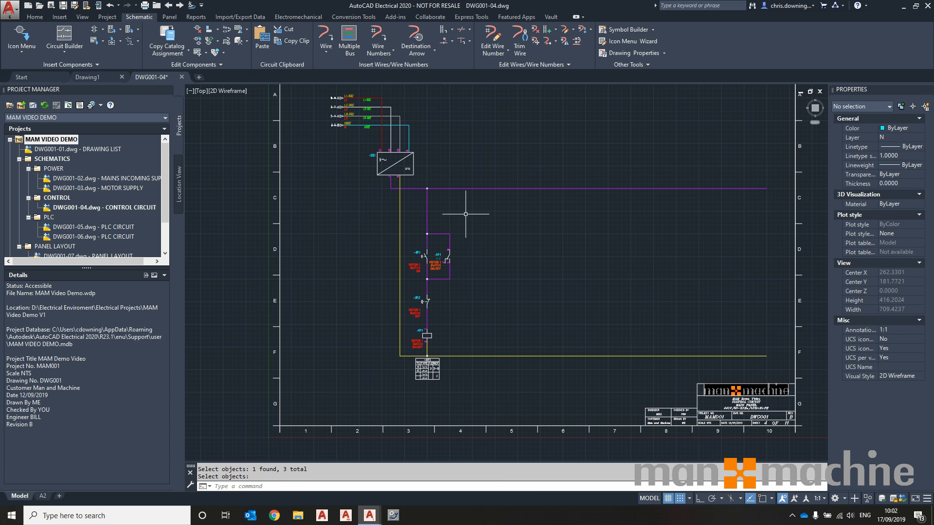
{"action": "middle_click_drag", "start_coordinate": [665, 245], "coordinate": [644, 234]}
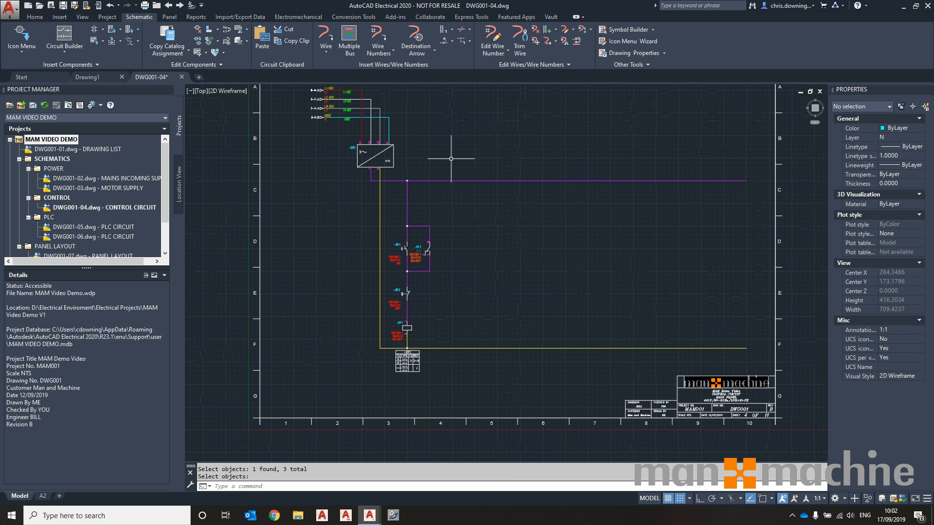
Copy the complete motor 1 control circuit, including its KF1 contact table, onto the same supply rails just beside the original
{"action": "scroll", "coordinate": [437, 289], "scroll_direction": "up", "scroll_amount": 2}
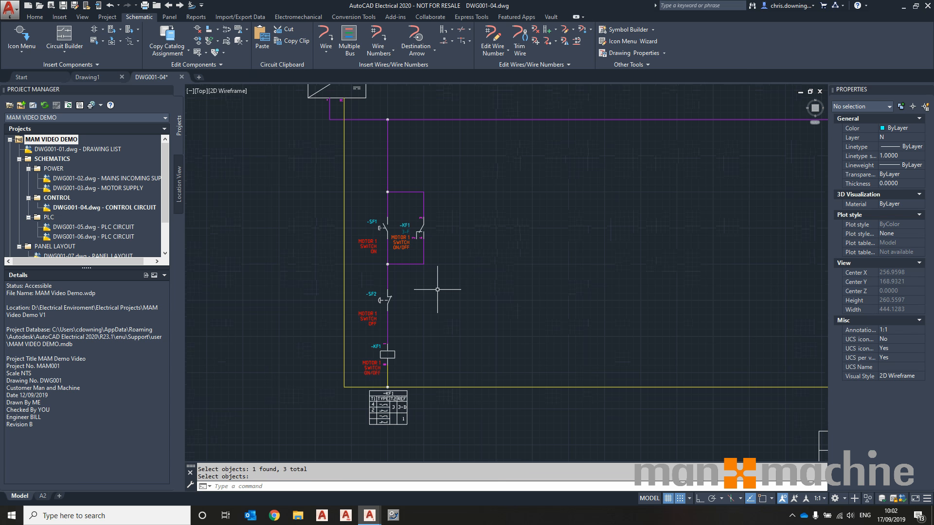
{"action": "middle_click_drag", "start_coordinate": [437, 290], "coordinate": [358, 313]}
{"action": "scroll", "coordinate": [554, 336], "scroll_direction": "down", "scroll_amount": 2}
{"action": "scroll", "coordinate": [443, 319], "scroll_direction": "up", "scroll_amount": 2}
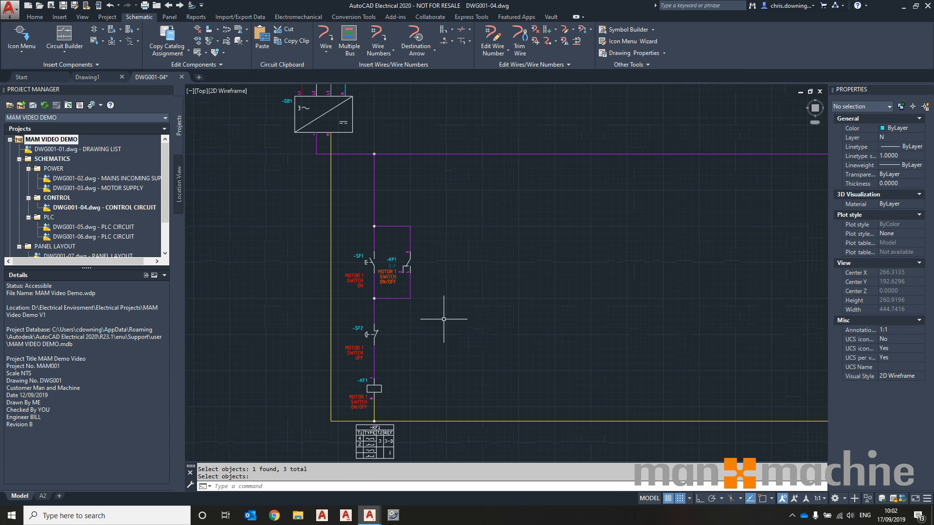
{"action": "middle_click_drag", "start_coordinate": [658, 378], "coordinate": [622, 370]}
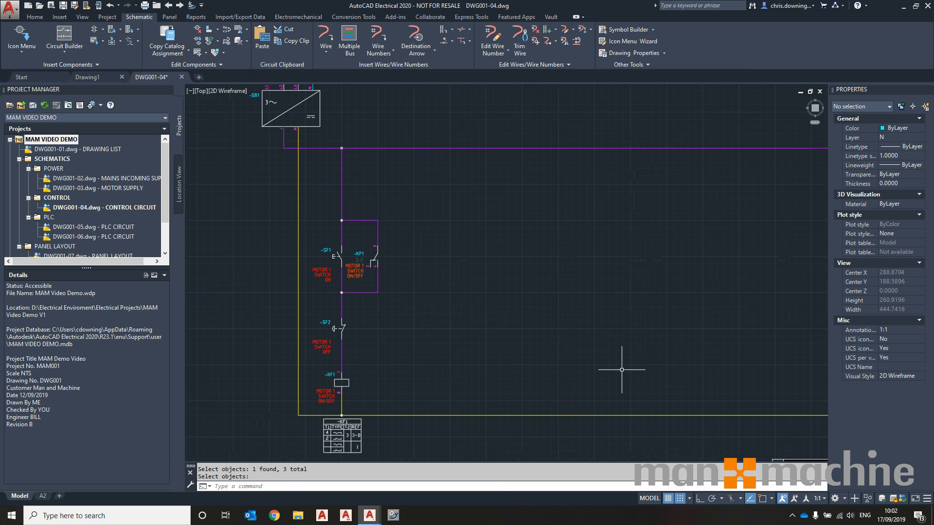
{"action": "mouse_move", "coordinate": [606, 308]}
{"action": "middle_mouse_down"}
{"action": "mouse_move", "coordinate": [586, 297]}
{"action": "mouse_move", "coordinate": [605, 307]}
{"action": "middle_mouse_up"}
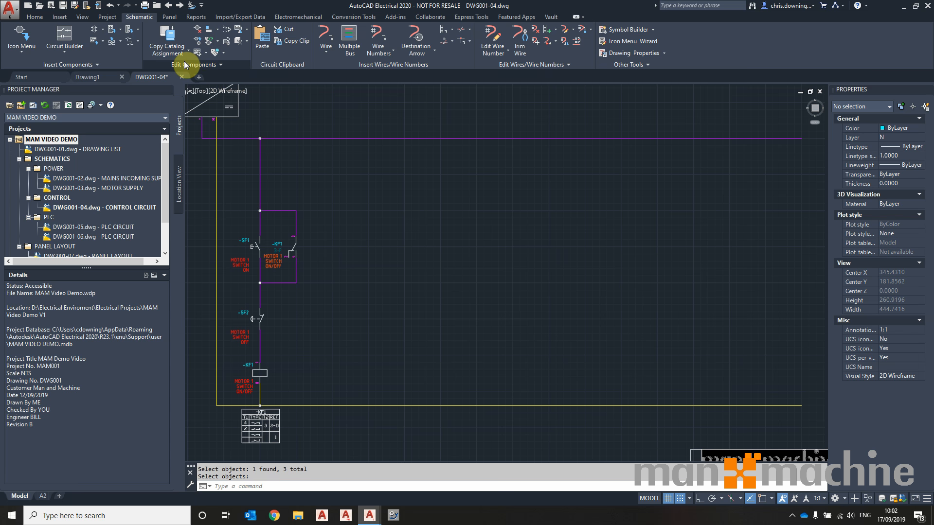
{"action": "left_click", "coordinate": [207, 53]}
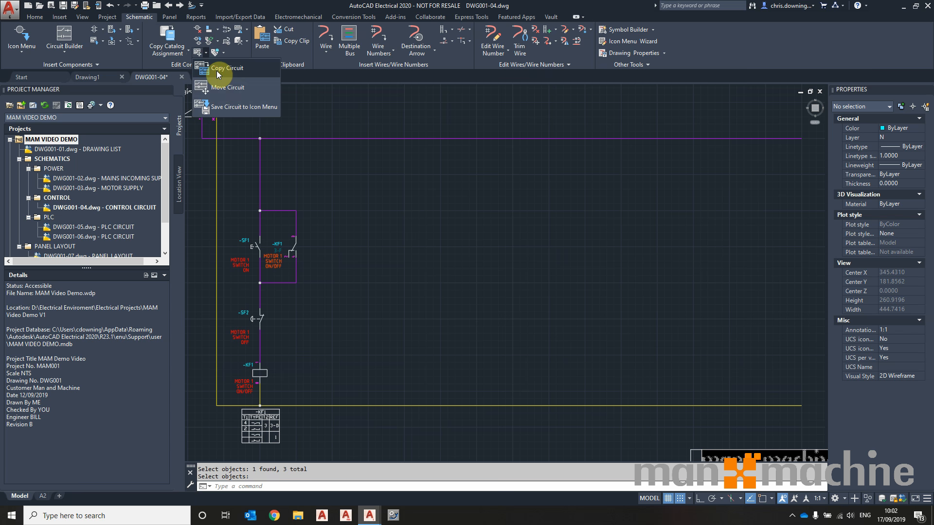
{"action": "left_click", "coordinate": [216, 72]}
{"action": "left_click", "coordinate": [223, 128]}
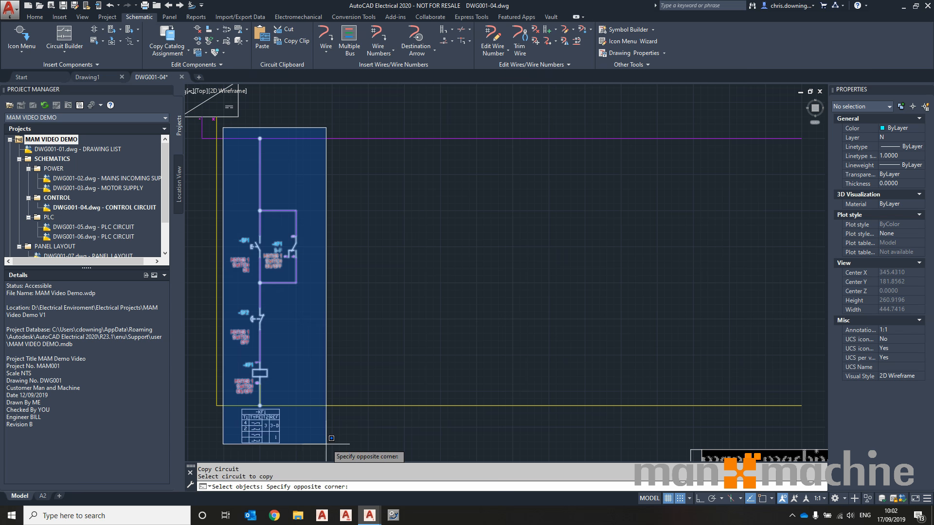
{"action": "left_click", "coordinate": [351, 462]}
{"action": "key", "text": "Return"}
{"action": "left_click", "coordinate": [260, 139]}
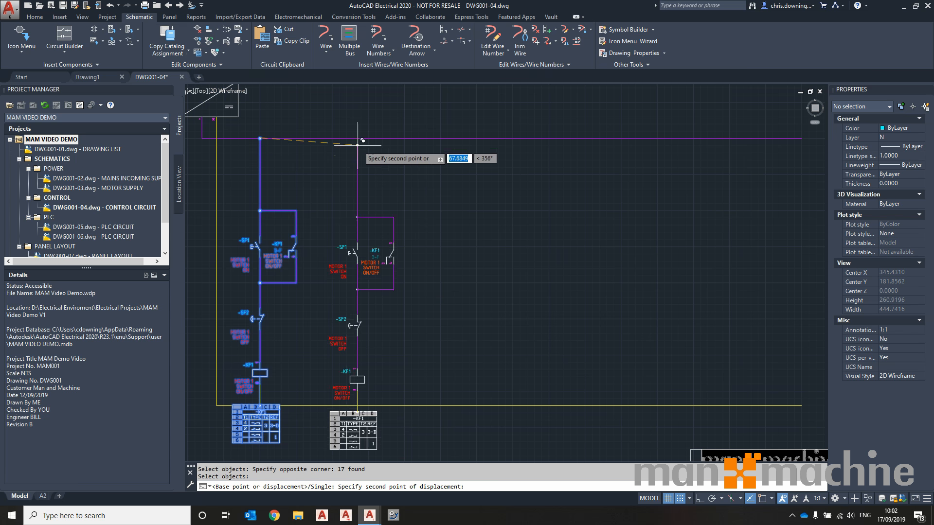
{"action": "left_click", "coordinate": [332, 138]}
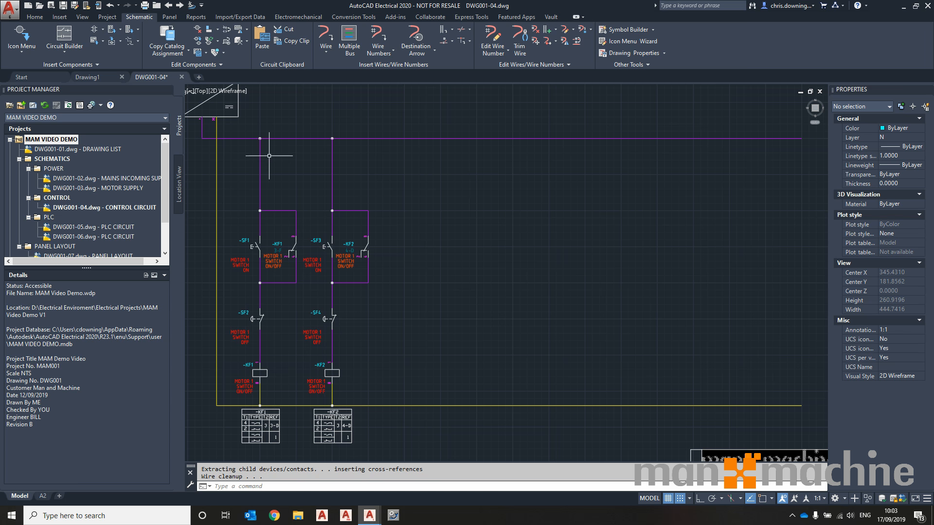
Copy the two motor control circuits together as a pair onto the free stretch of the supply rails beside them
{"action": "left_click", "coordinate": [197, 52]}
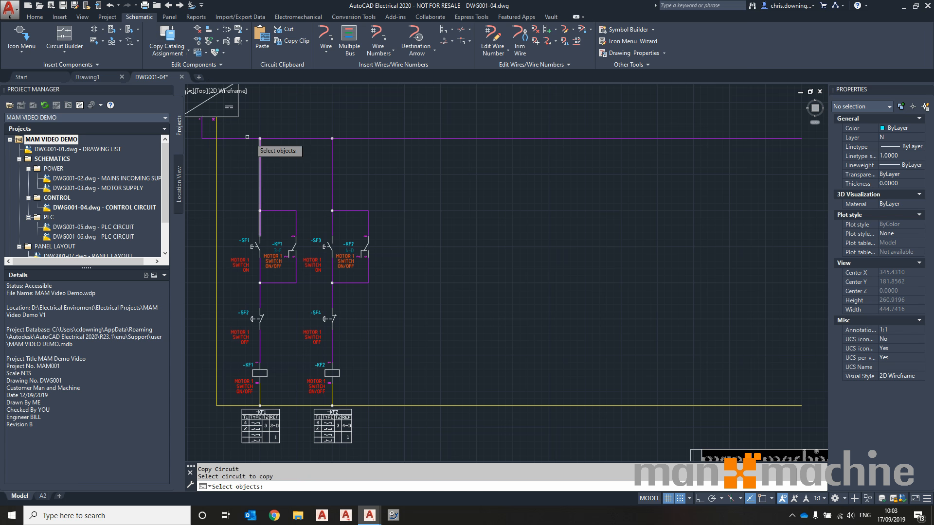
{"action": "left_click", "coordinate": [226, 124]}
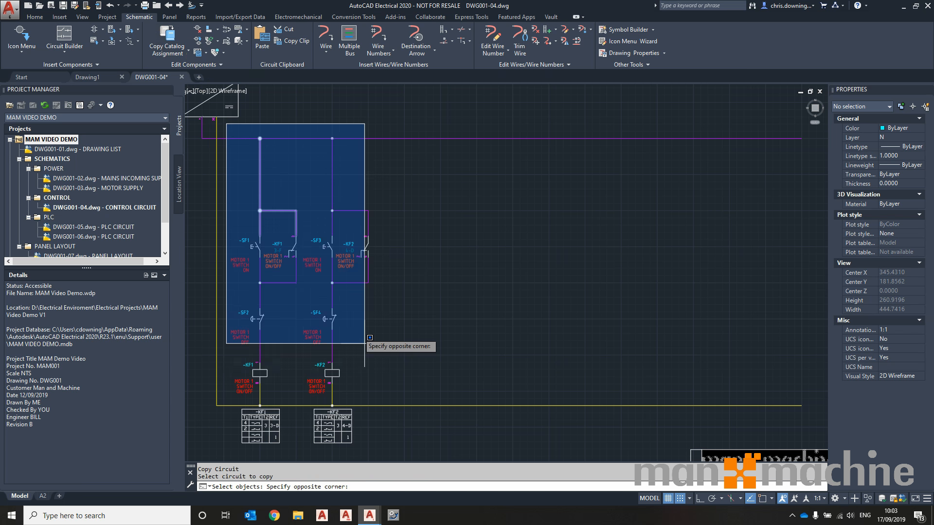
{"action": "left_click", "coordinate": [407, 450]}
{"action": "key", "text": "Return"}
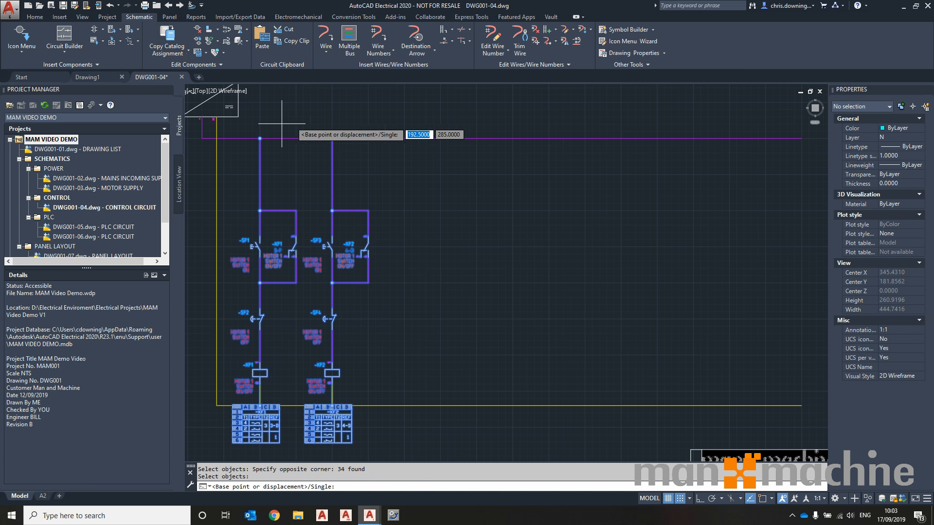
{"action": "left_click", "coordinate": [260, 138]}
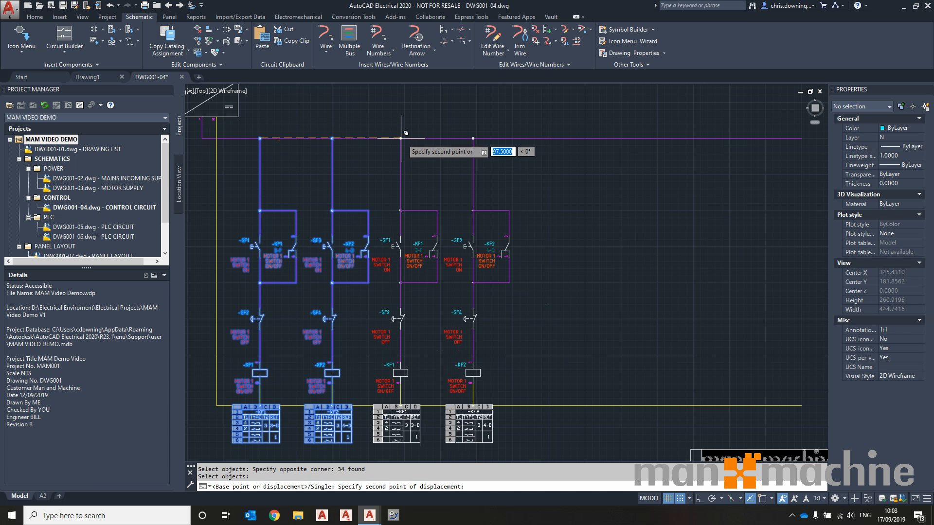
{"action": "left_click", "coordinate": [496, 198]}
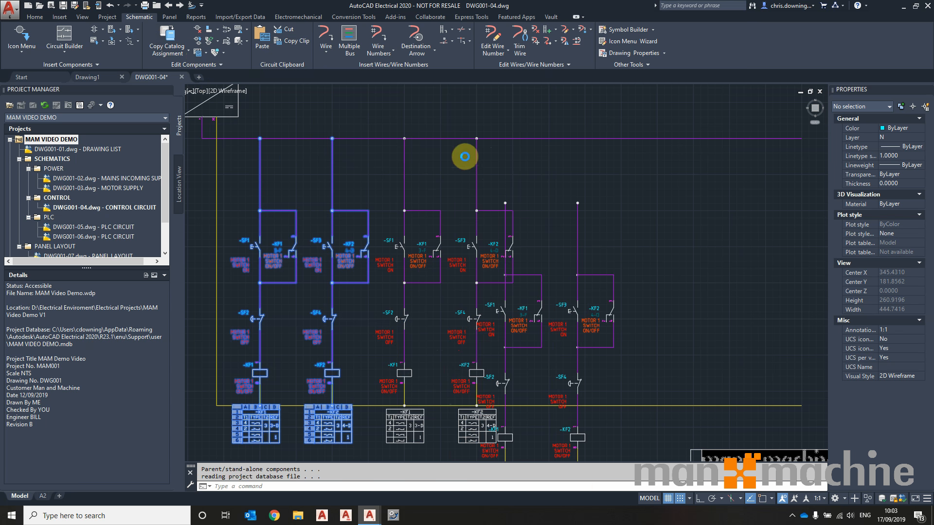
Copy all four motor control circuits together along the supply rails to fill the remaining length with four more
{"action": "middle_click_drag", "start_coordinate": [511, 187], "coordinate": [507, 178]}
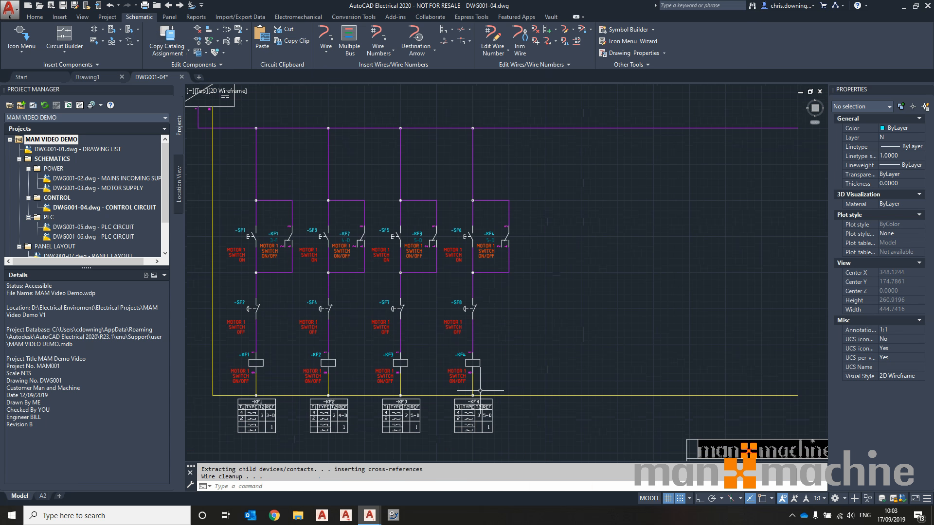
{"action": "left_click", "coordinate": [198, 52]}
{"action": "left_click", "coordinate": [220, 113]}
{"action": "left_click", "coordinate": [557, 428]}
{"action": "key", "text": "Return"}
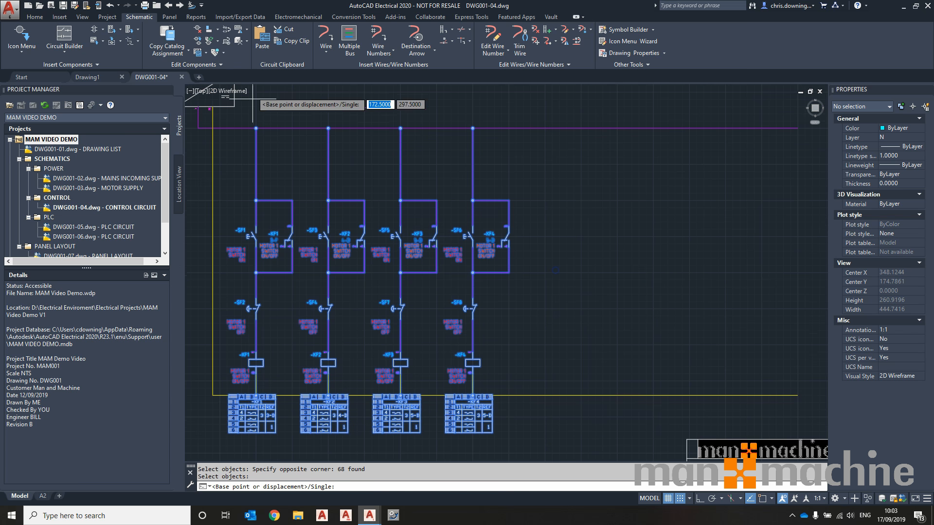
{"action": "left_click", "coordinate": [255, 128]}
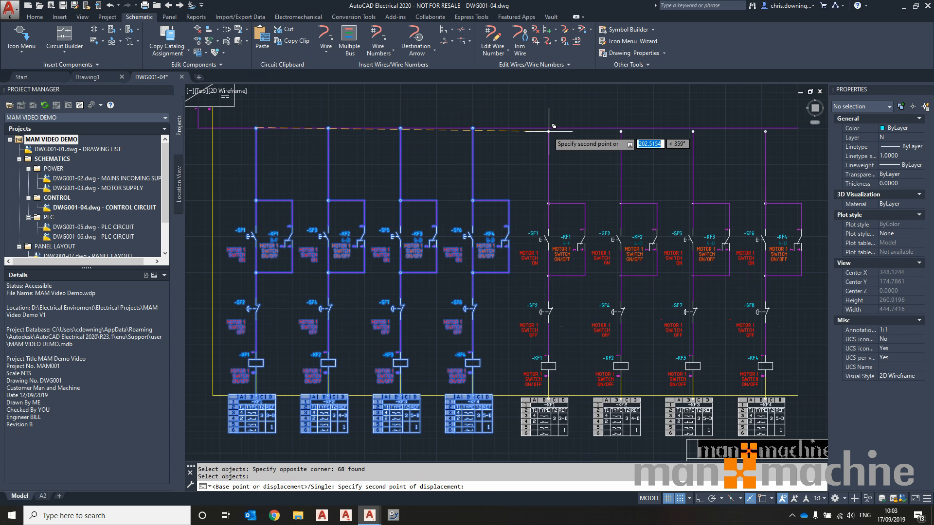
{"action": "left_click", "coordinate": [570, 196]}
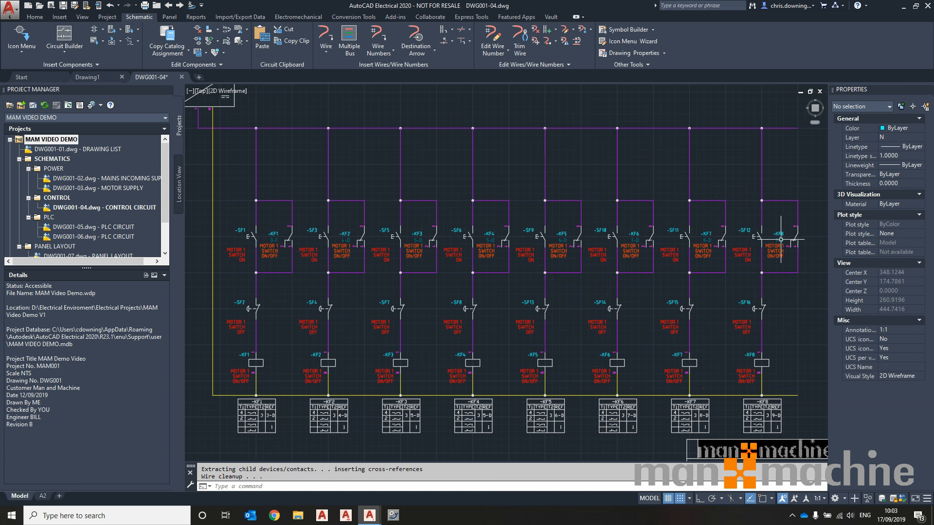
Set the DESC1 attribute of SF3, SF4, the KF2 contact and the KF2 coil to MOTOR 2
{"action": "scroll", "coordinate": [776, 243], "scroll_direction": "up", "scroll_amount": 2}
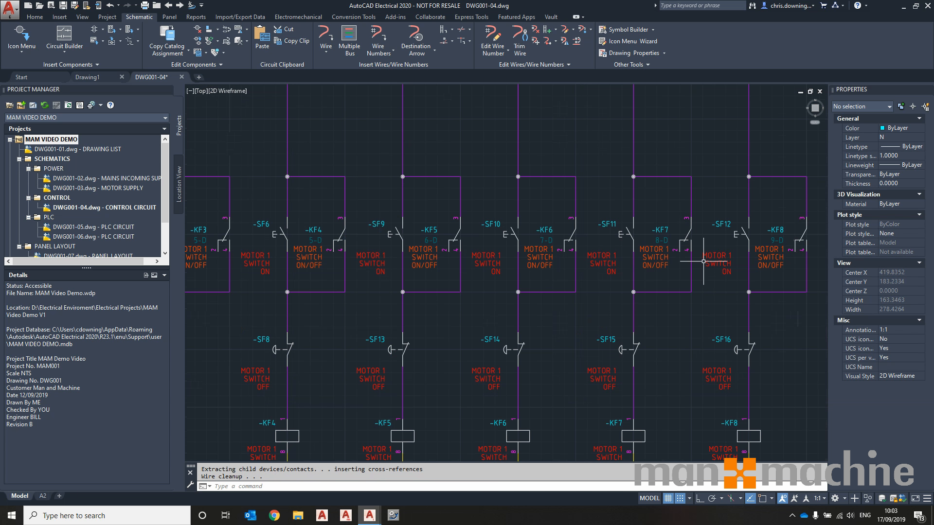
{"action": "scroll", "coordinate": [704, 262], "scroll_direction": "down", "scroll_amount": 2}
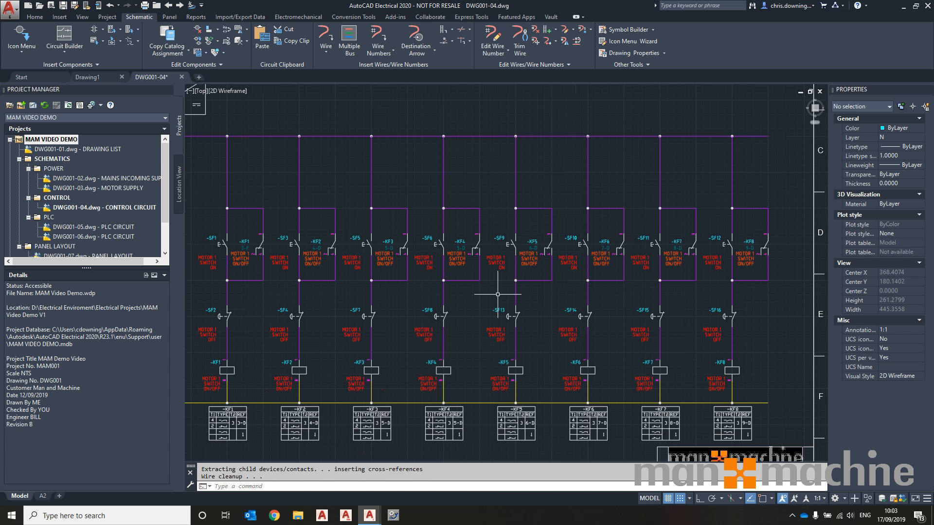
{"action": "middle_click_drag", "start_coordinate": [392, 324], "coordinate": [408, 322]}
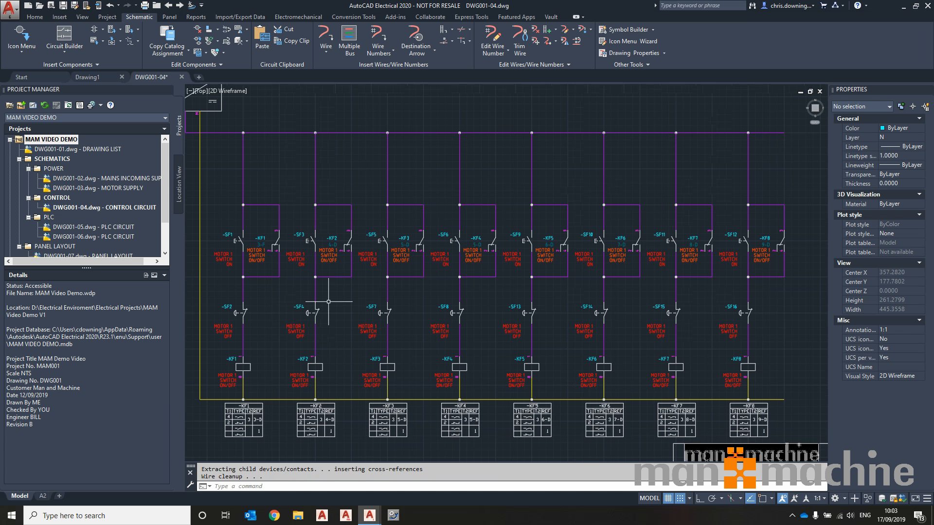
{"action": "left_click", "coordinate": [306, 240]}
{"action": "left_click", "coordinate": [349, 233]}
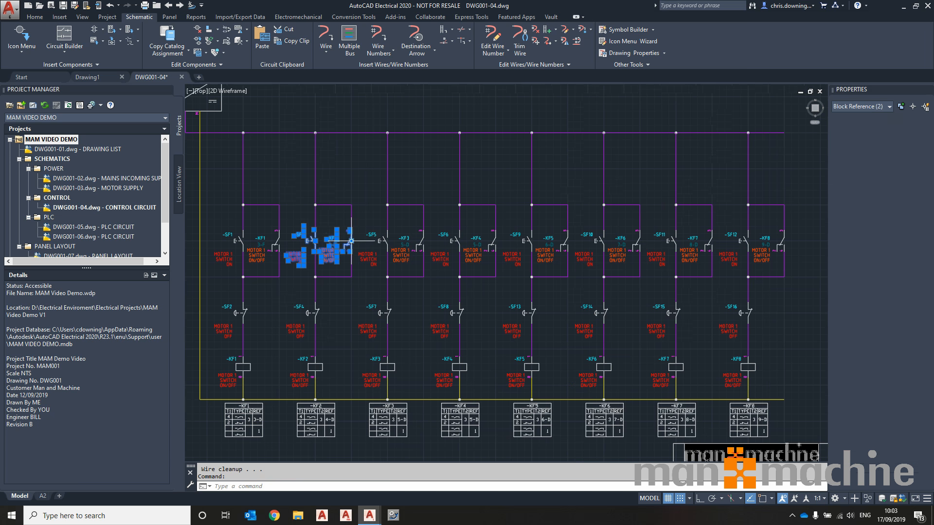
{"action": "left_click", "coordinate": [304, 336]}
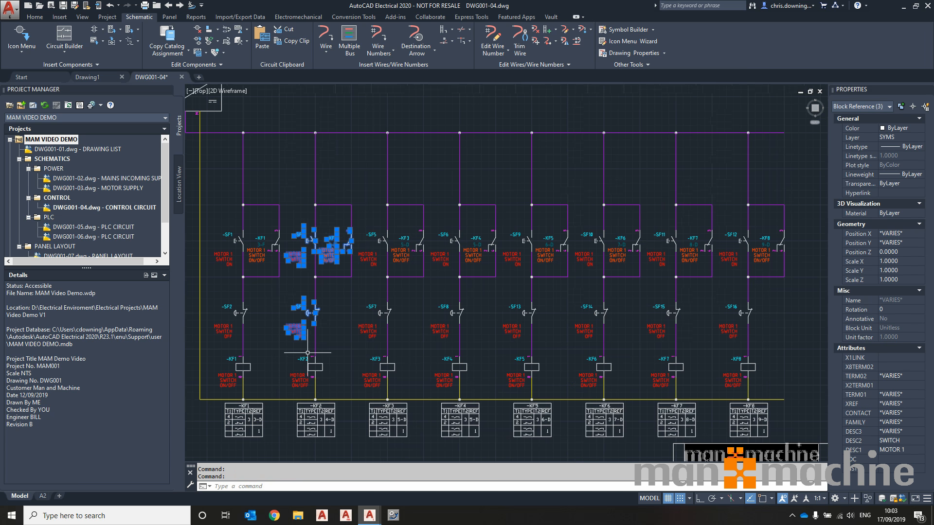
{"action": "left_click", "coordinate": [308, 366]}
{"action": "left_click", "coordinate": [909, 432]}
{"action": "key", "text": "BackSpace"}
{"action": "type", "text": "2"}
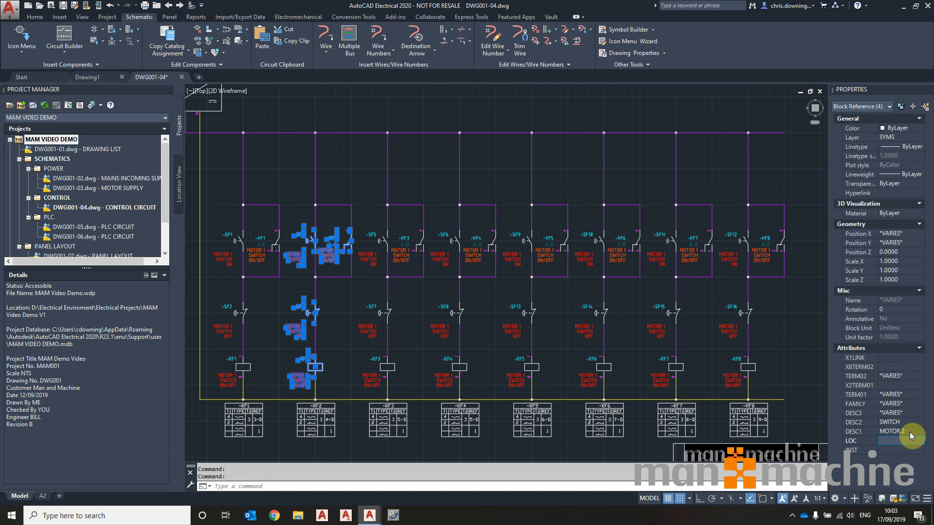
{"action": "key", "text": "Escape"}
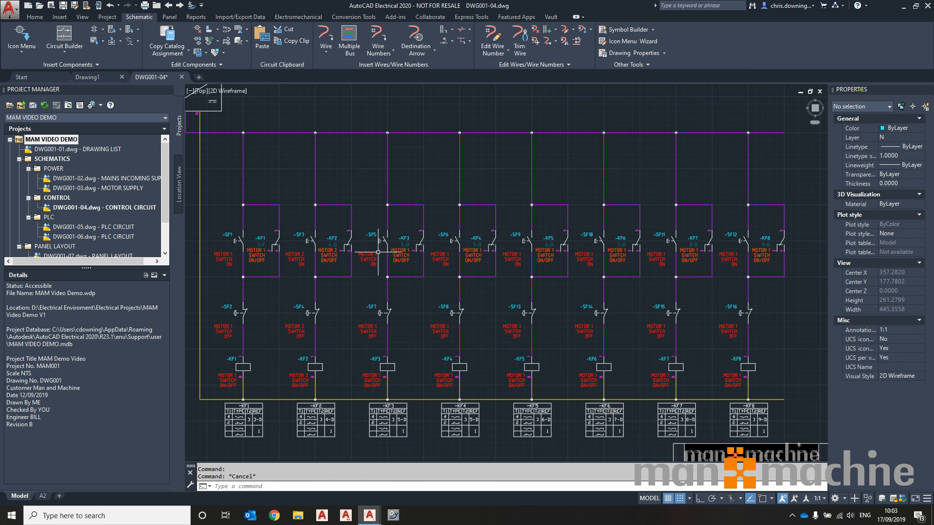
Set the DESC1 attribute of SF5, SF7, the KF3 contact and the KF3 coil to MOTOR 3
{"action": "left_click", "coordinate": [378, 253]}
{"action": "left_click", "coordinate": [401, 251]}
{"action": "left_click", "coordinate": [373, 327]}
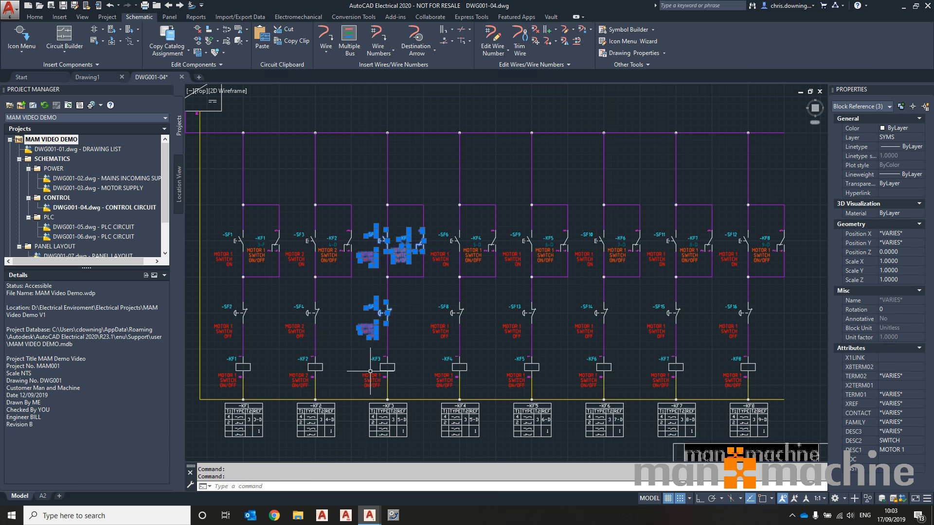
{"action": "left_click", "coordinate": [371, 371]}
{"action": "left_click", "coordinate": [910, 432]}
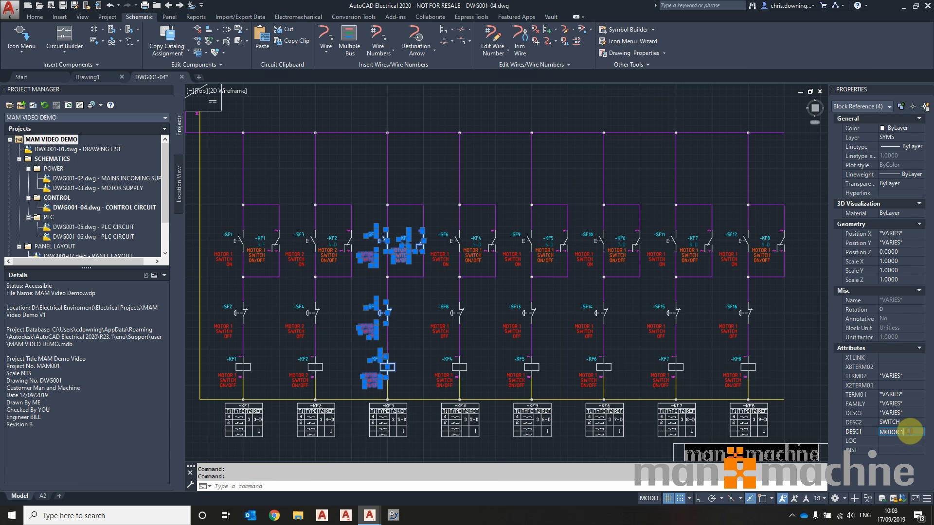
{"action": "type", "text": "3"}
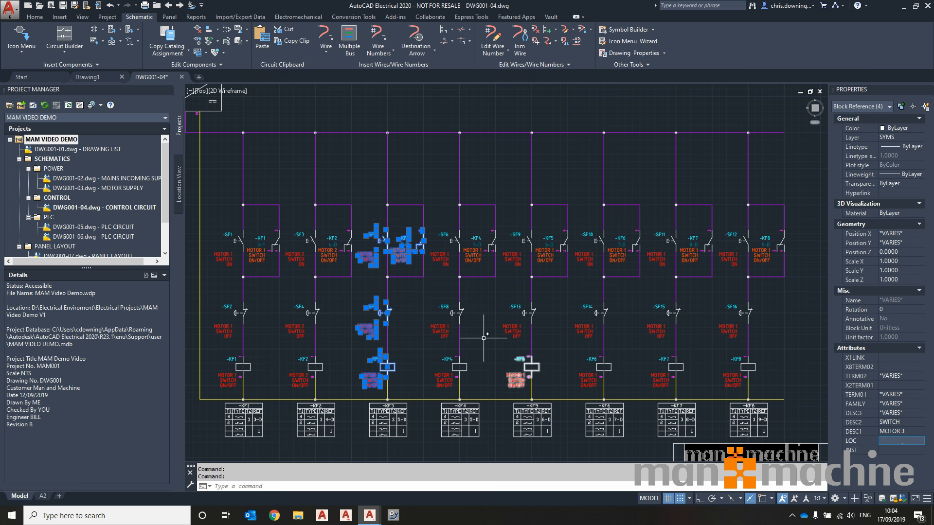
{"action": "key", "text": "Escape"}
Set the DESC1 attribute of SF6, SF8, the KF4 contact and the KF4 coil to MOTOR 4
{"action": "left_click", "coordinate": [459, 255]}
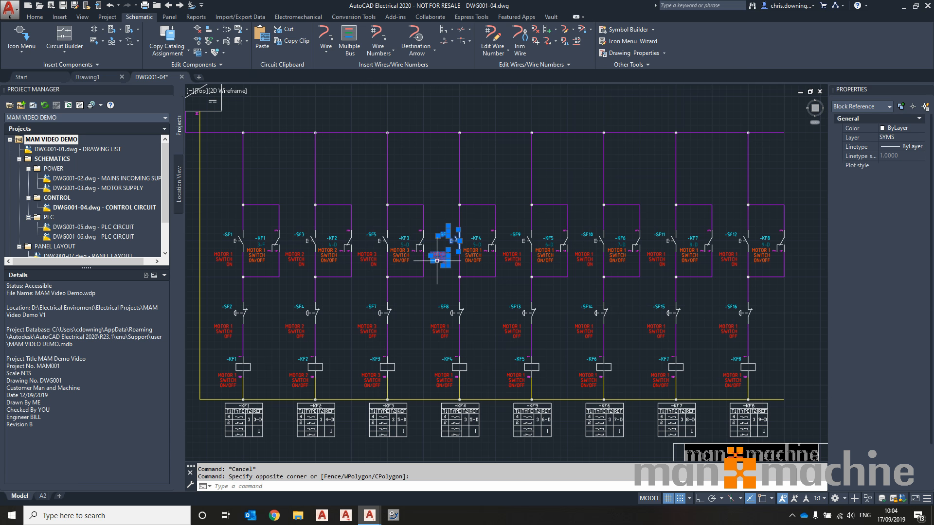
{"action": "left_click", "coordinate": [440, 343]}
{"action": "left_click", "coordinate": [440, 370]}
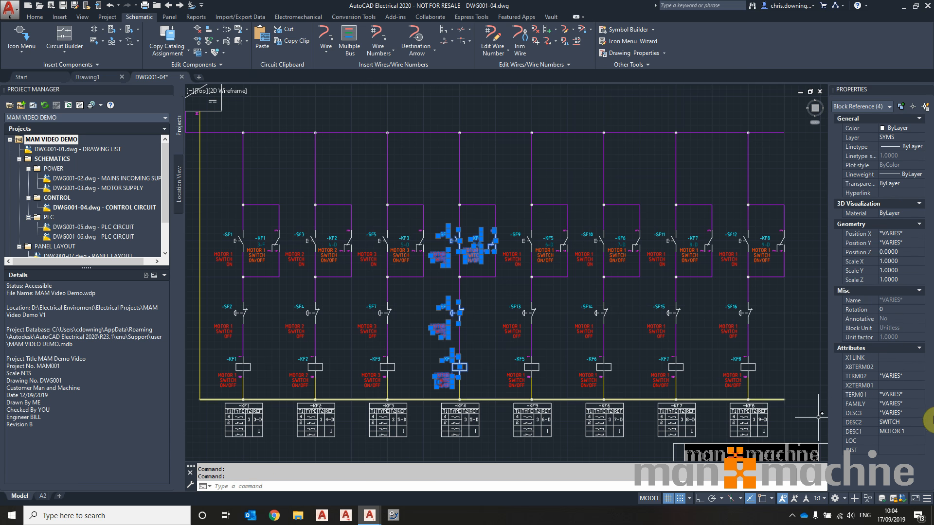
{"action": "left_click", "coordinate": [912, 432]}
{"action": "key", "text": "BackSpace"}
{"action": "type", "text": "4"}
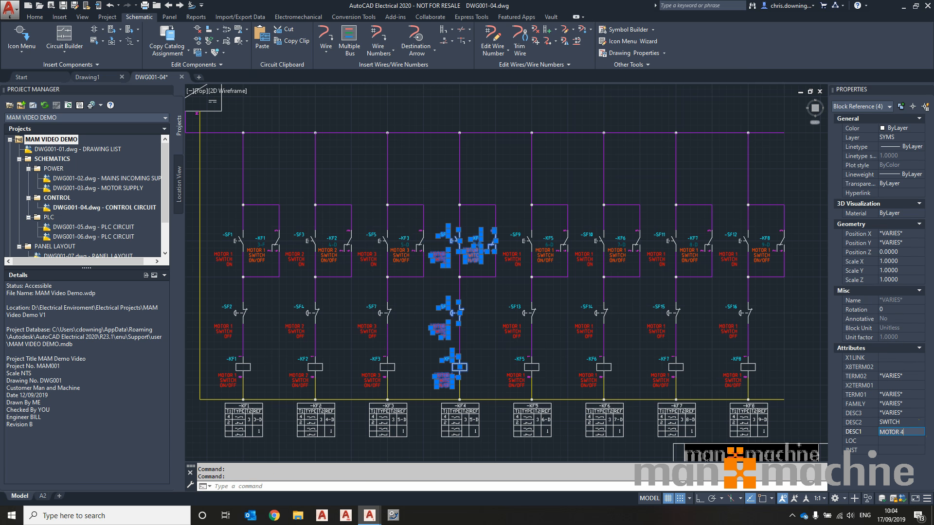
{"action": "key", "text": "Return"}
{"action": "key", "text": "Escape"}
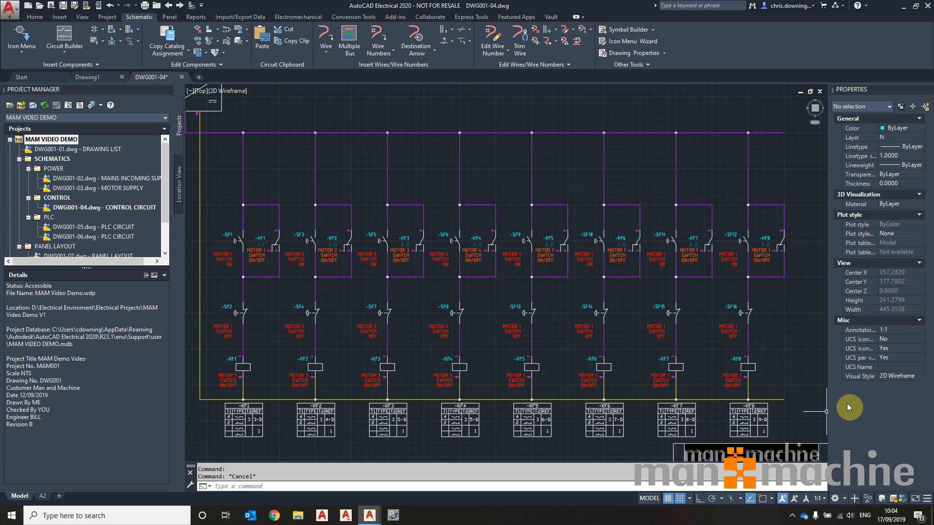
Add a source signal arrow with code SIG008 and description 24VDC to the open end of the upper 24V supply wire
{"action": "mouse_move", "coordinate": [757, 365]}
{"action": "middle_mouse_down"}
{"action": "mouse_move", "coordinate": [573, 340]}
{"action": "mouse_move", "coordinate": [578, 331]}
{"action": "middle_mouse_up"}
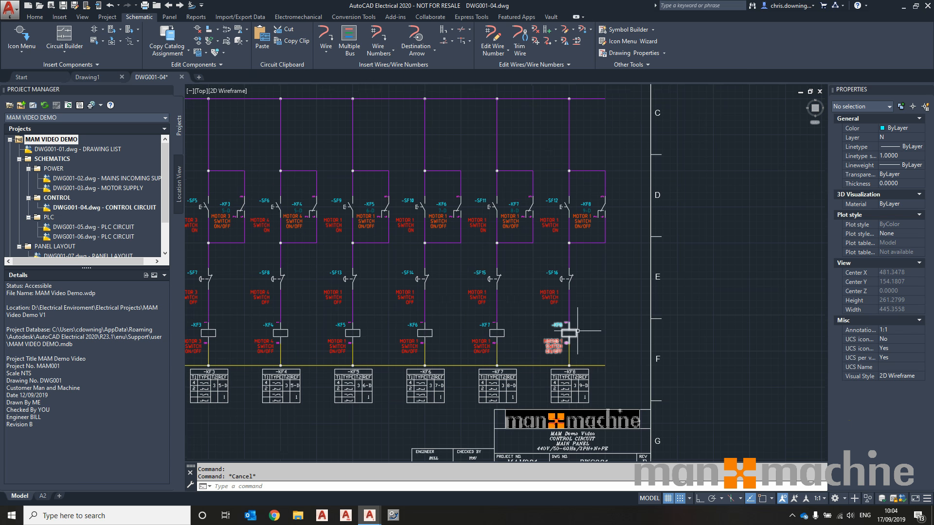
{"action": "left_click", "coordinate": [421, 52]}
{"action": "left_click", "coordinate": [448, 85]}
{"action": "scroll", "coordinate": [608, 96], "scroll_direction": "up", "scroll_amount": 2}
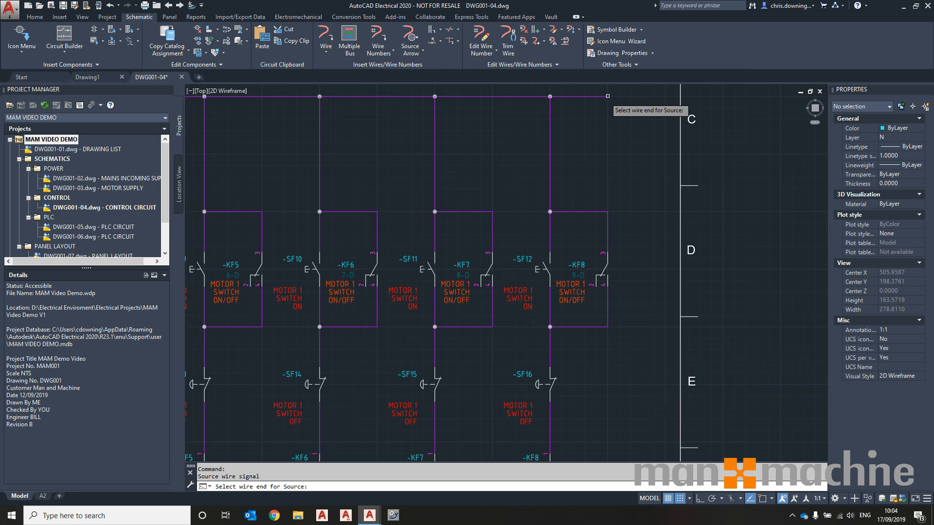
{"action": "left_click", "coordinate": [608, 96]}
{"action": "left_click", "coordinate": [528, 209]}
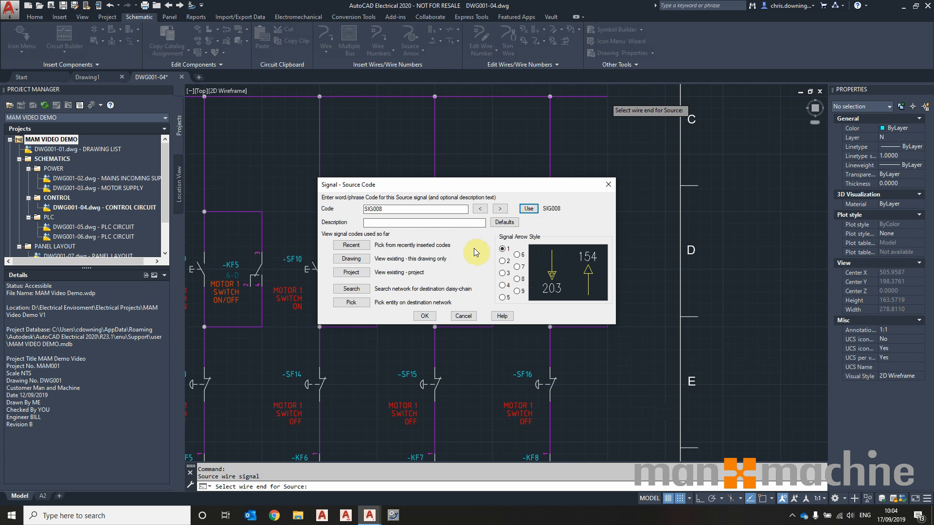
{"action": "left_click", "coordinate": [450, 226]}
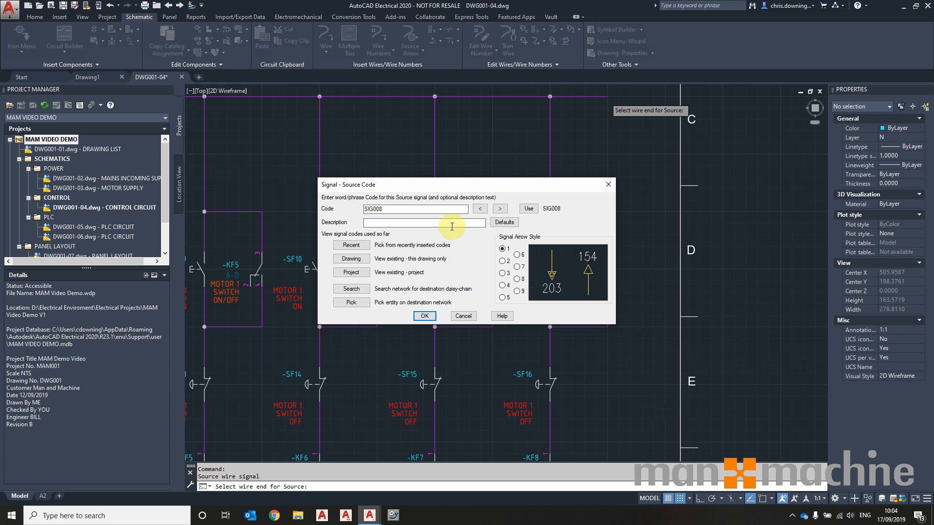
{"action": "left_click", "coordinate": [432, 315]}
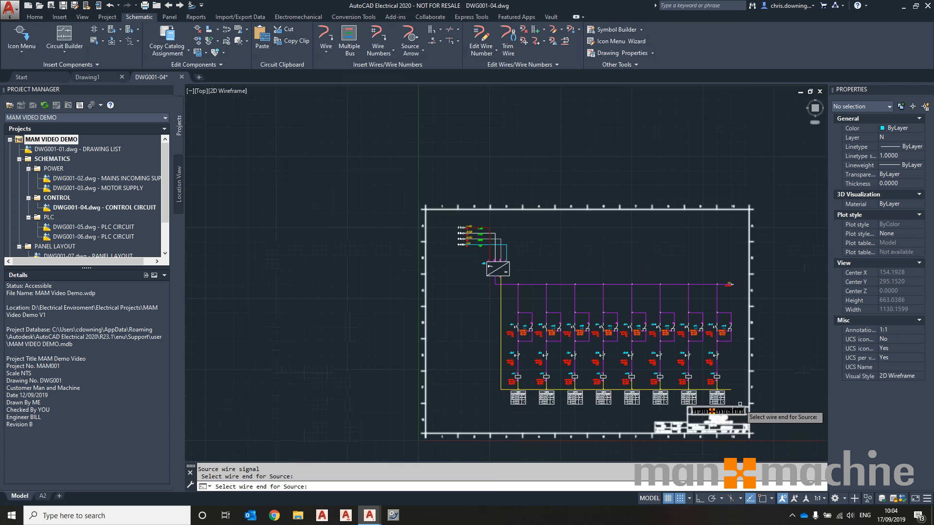
Add a source signal arrow with code SIG009 and description OV to the open end of the lower 0V supply wire
{"action": "scroll", "coordinate": [739, 396], "scroll_direction": "up", "scroll_amount": 8}
{"action": "left_click", "coordinate": [699, 363]}
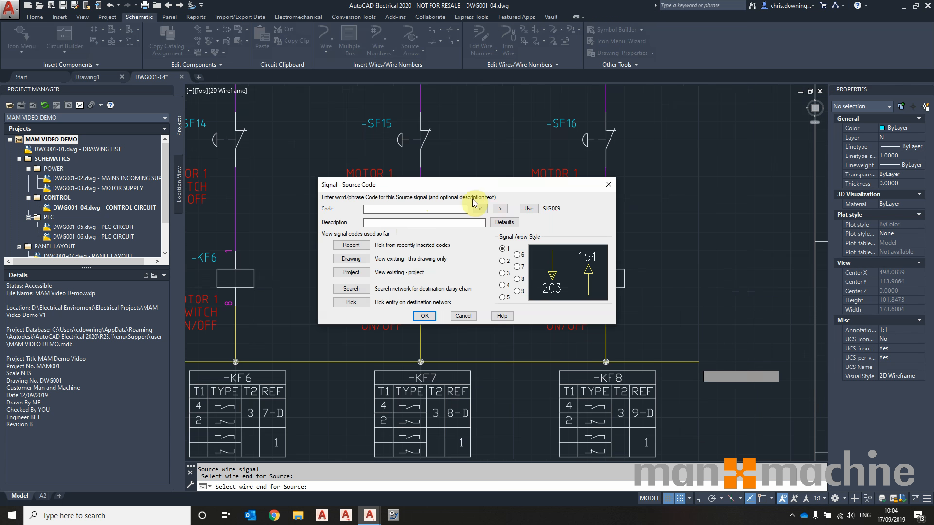
{"action": "left_click", "coordinate": [529, 209]}
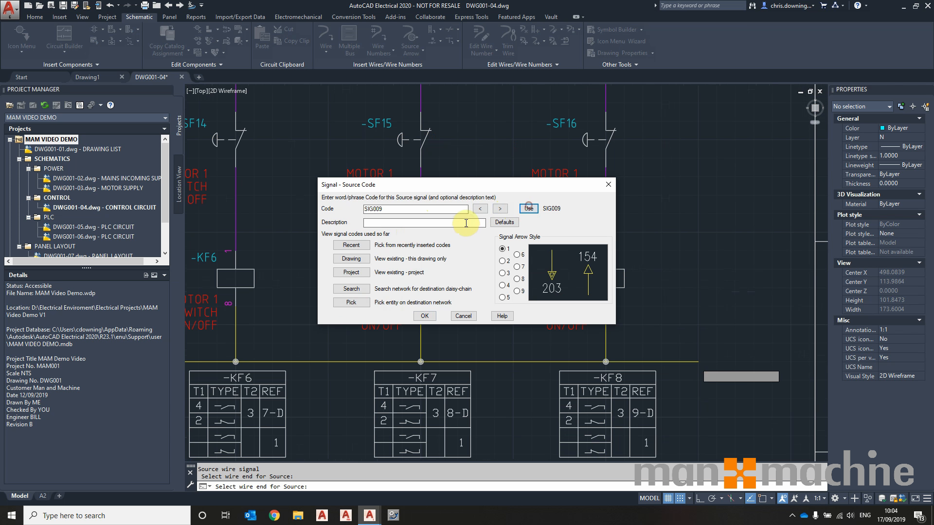
{"action": "left_click", "coordinate": [424, 316]}
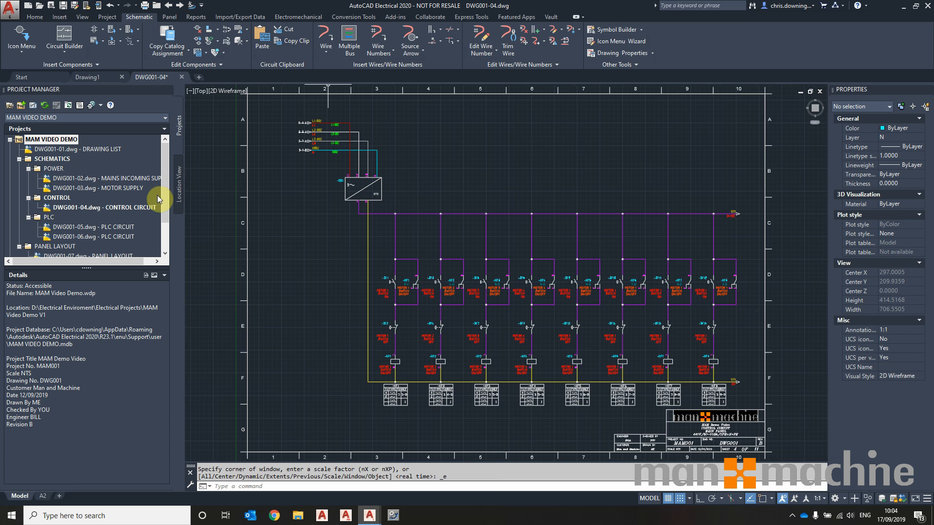
In drawing DWG001-05, add a destination arrow linked to source SIG008 at the upper wire's start and update the wire to layer 24V
{"action": "left_click", "coordinate": [180, 6]}
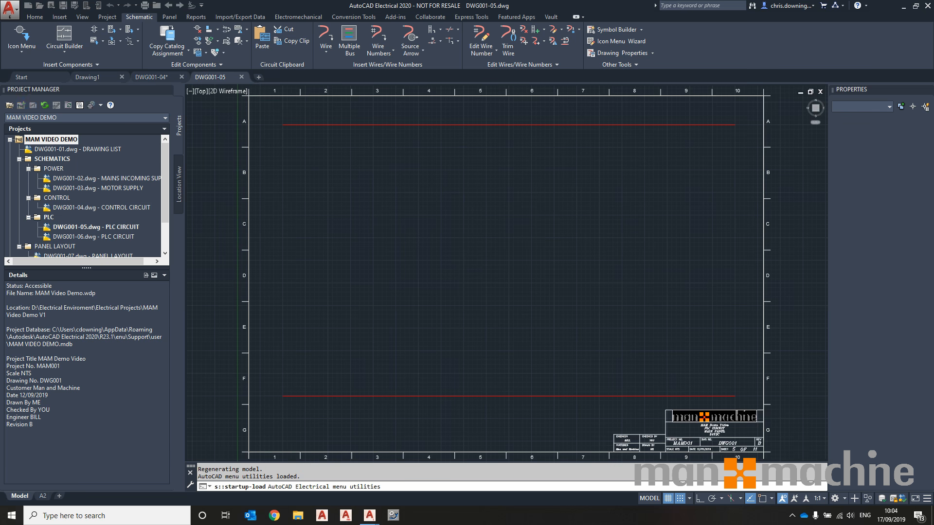
{"action": "left_click", "coordinate": [411, 50]}
{"action": "left_click", "coordinate": [432, 88]}
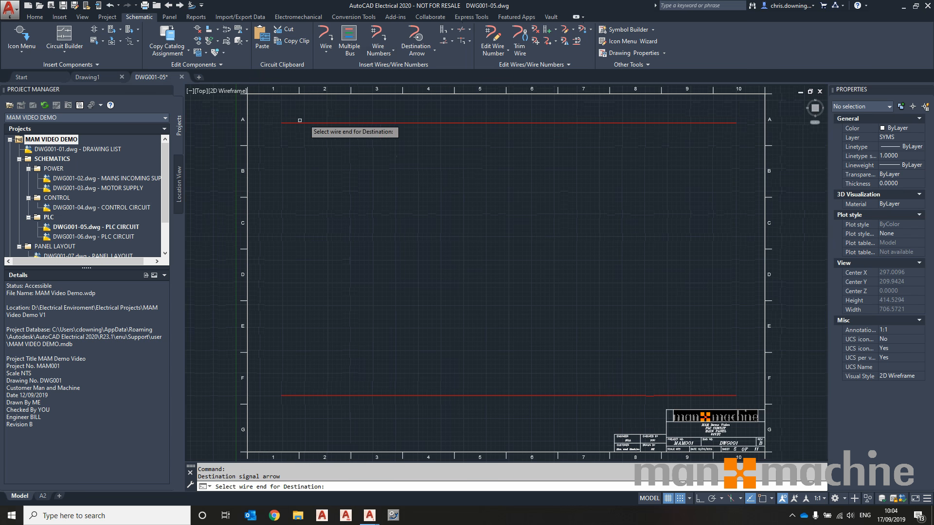
{"action": "left_click", "coordinate": [281, 124]}
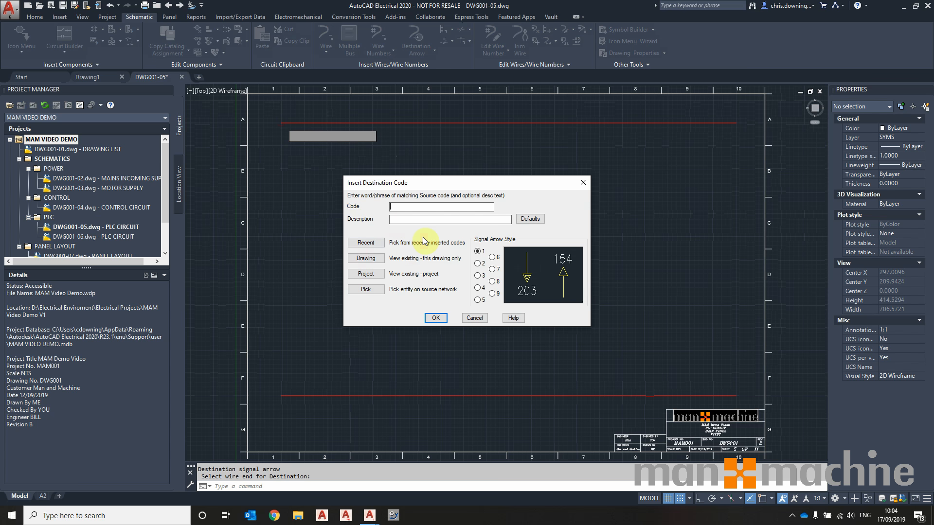
{"action": "left_click", "coordinate": [366, 274]}
{"action": "left_click", "coordinate": [441, 191]}
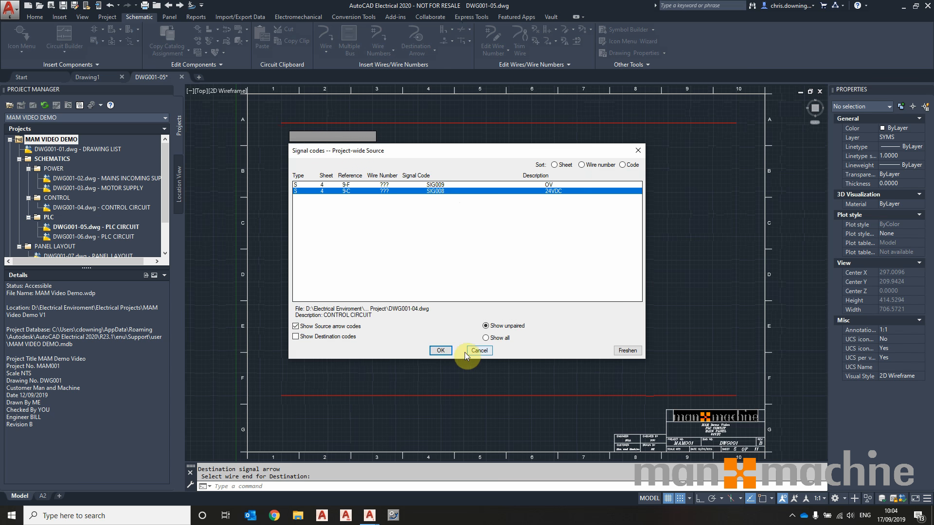
{"action": "left_click", "coordinate": [438, 350]}
{"action": "left_click", "coordinate": [435, 318]}
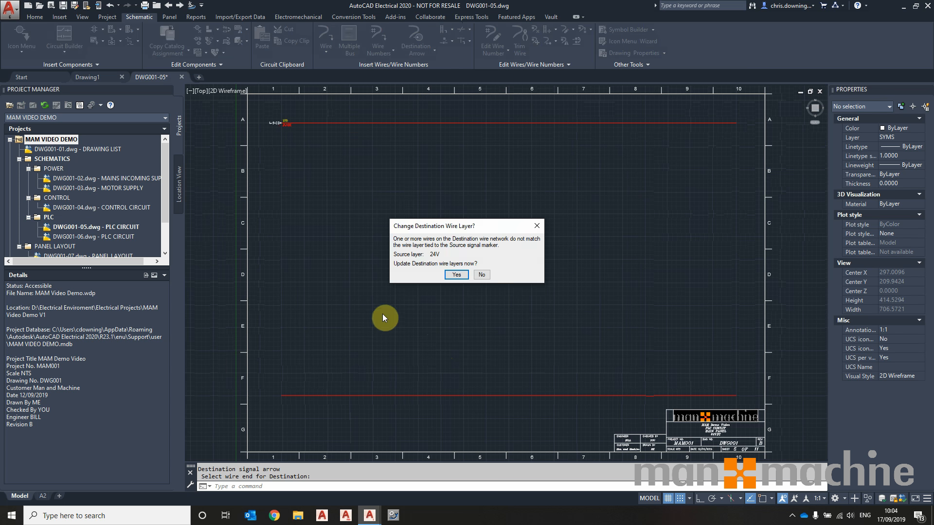
{"action": "key", "text": "Return"}
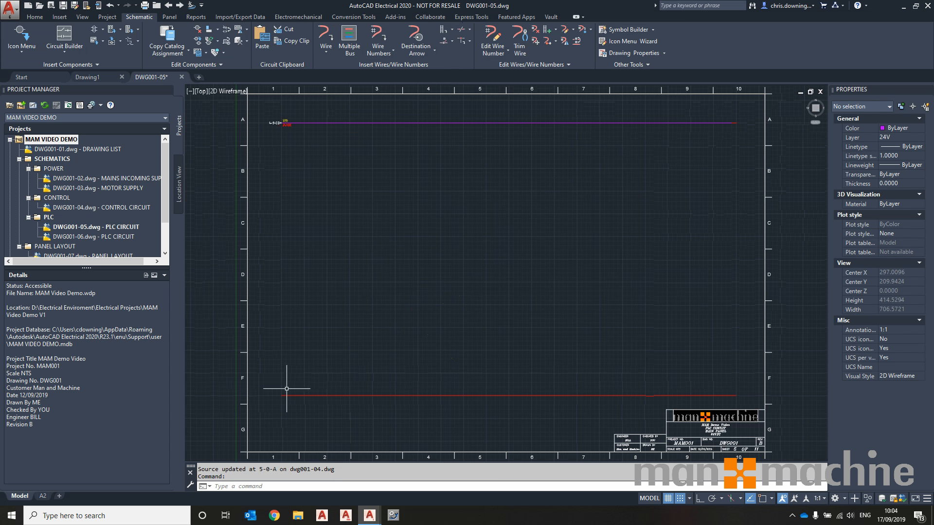
Add a destination arrow linked to source SIG009 at the lower wire's start and update the wire layer to match the source
{"action": "key", "text": "Return"}
{"action": "left_click", "coordinate": [280, 395]}
{"action": "key", "text": "Return"}
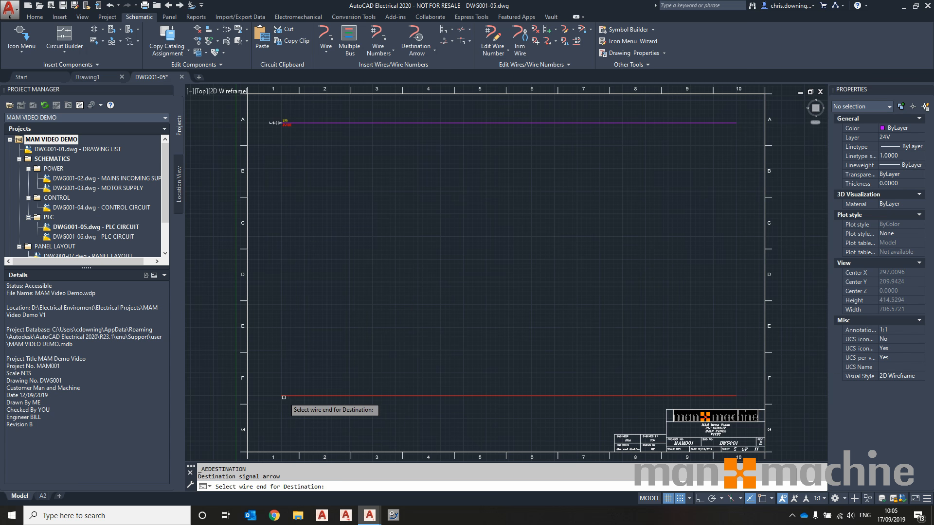
{"action": "left_click", "coordinate": [281, 395]}
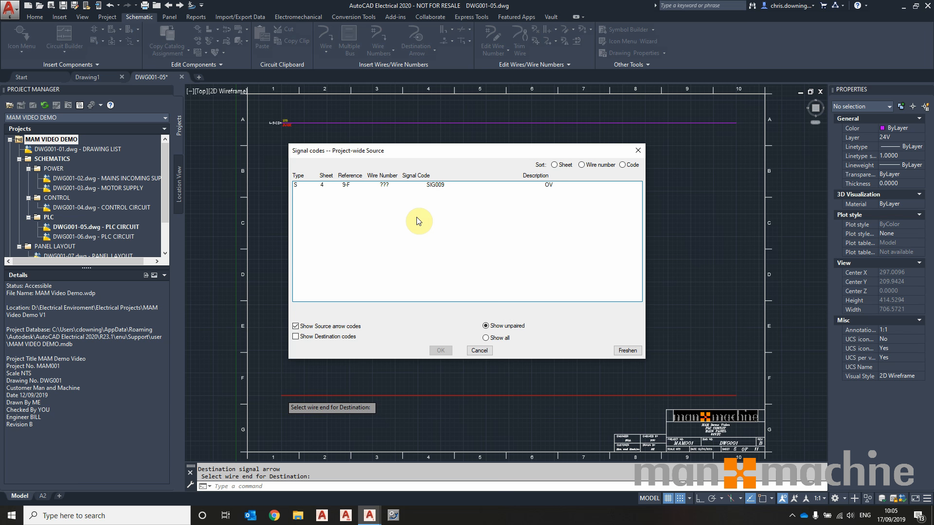
{"action": "left_click", "coordinate": [428, 185]}
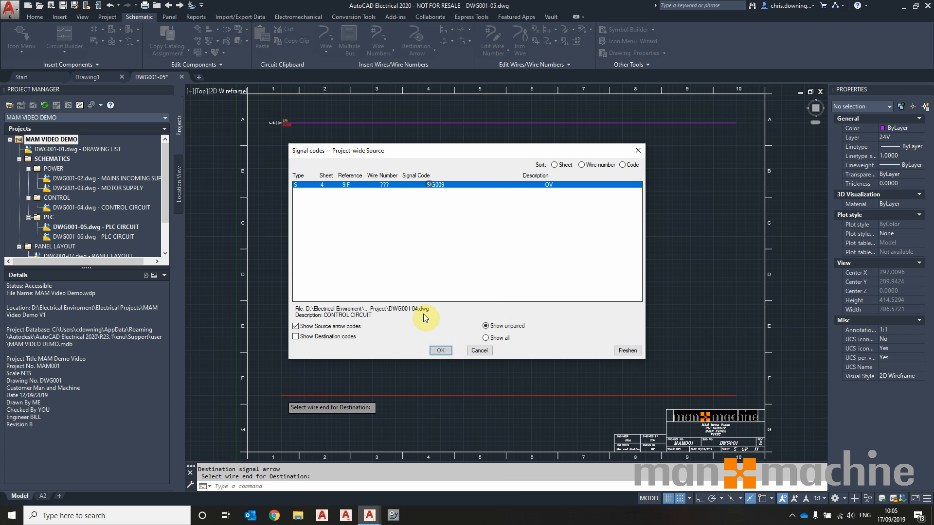
{"action": "left_click", "coordinate": [441, 350]}
{"action": "left_click", "coordinate": [435, 318]}
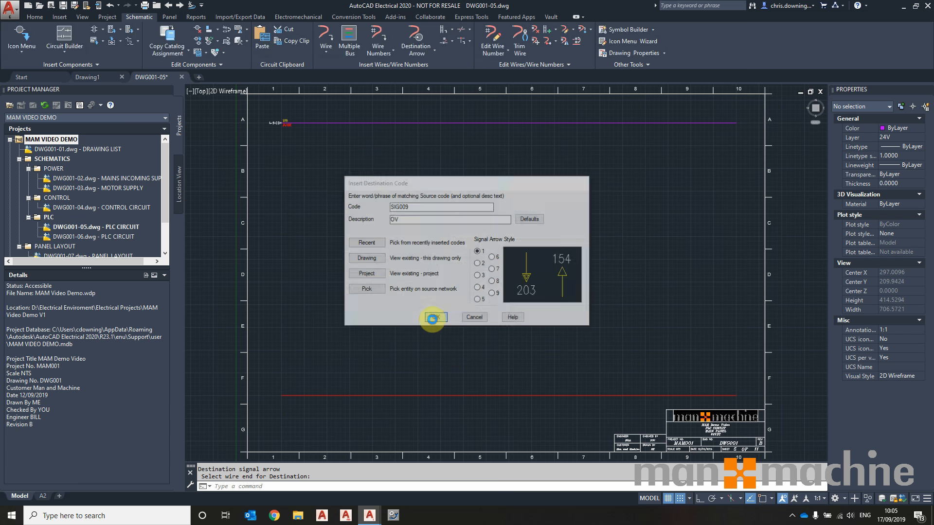
{"action": "left_click", "coordinate": [456, 275]}
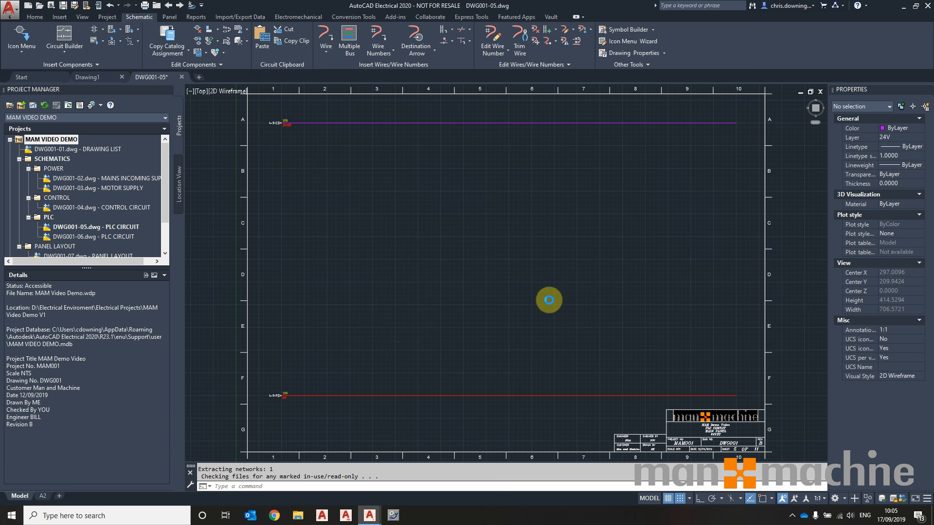
Return to drawing DWG001-04 and insert wire numbers across the whole drawing
{"action": "left_click", "coordinate": [169, 6]}
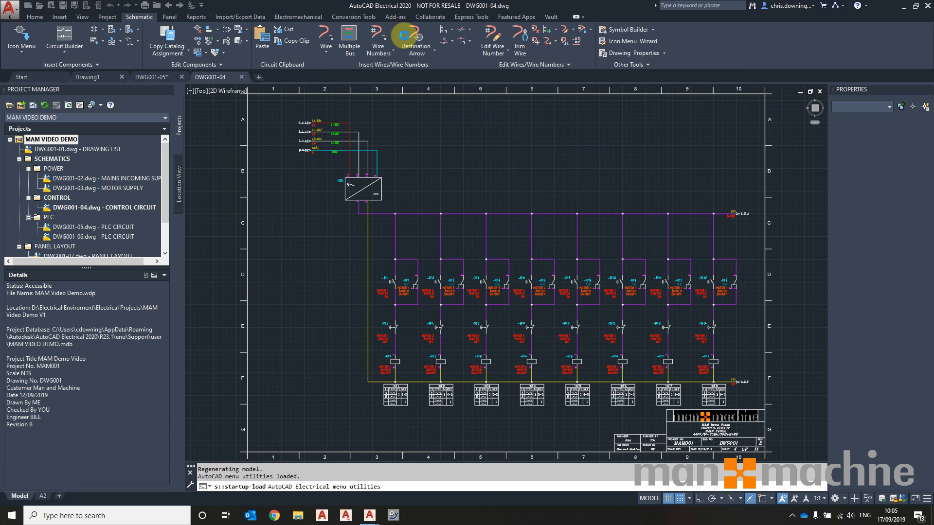
{"action": "left_click", "coordinate": [388, 34]}
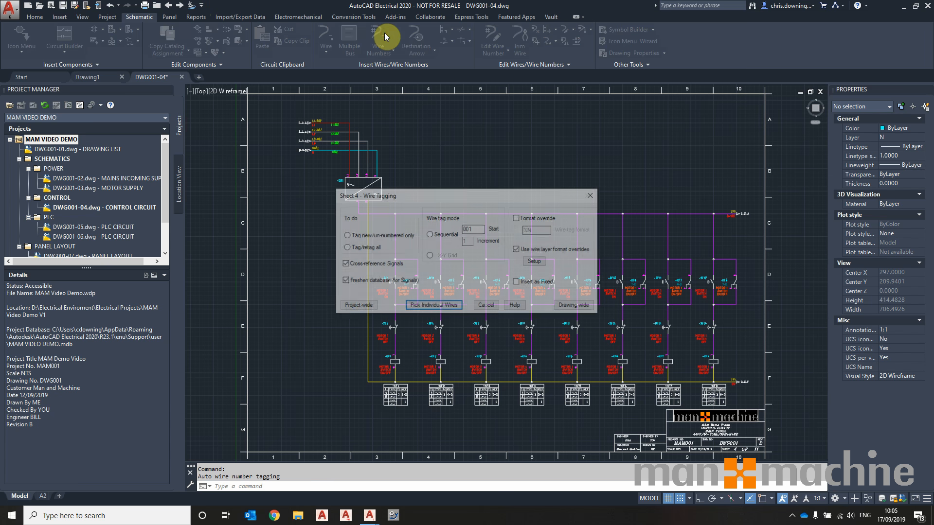
{"action": "left_click", "coordinate": [593, 306]}
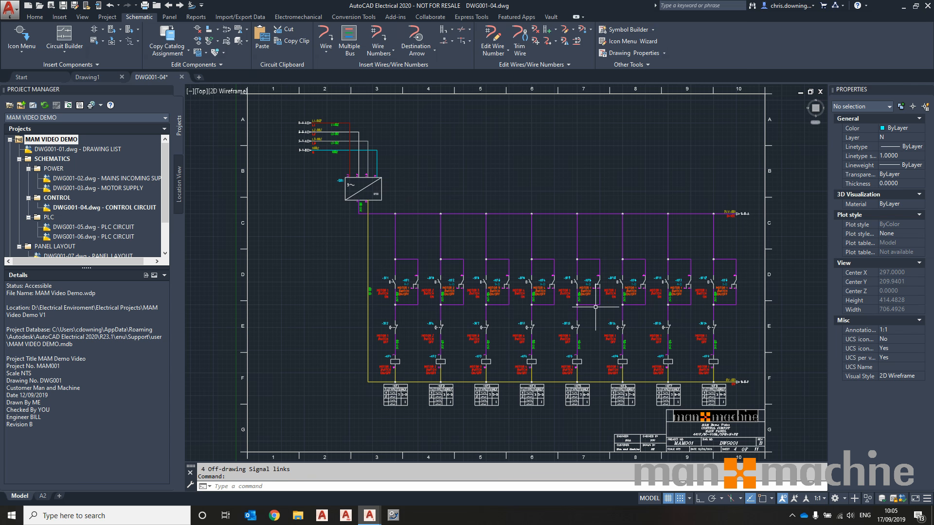
Move wire numbers 24V-001 and 0V-001 onto the horizontal supply rails between the first two motor circuits
{"action": "middle_click_drag", "start_coordinate": [474, 262], "coordinate": [451, 246]}
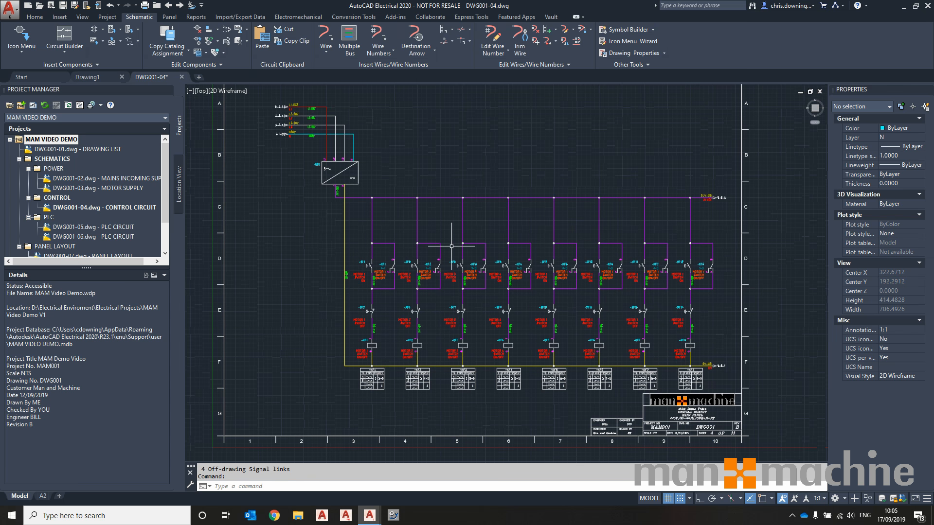
{"action": "scroll", "coordinate": [430, 313], "scroll_direction": "up", "scroll_amount": 2}
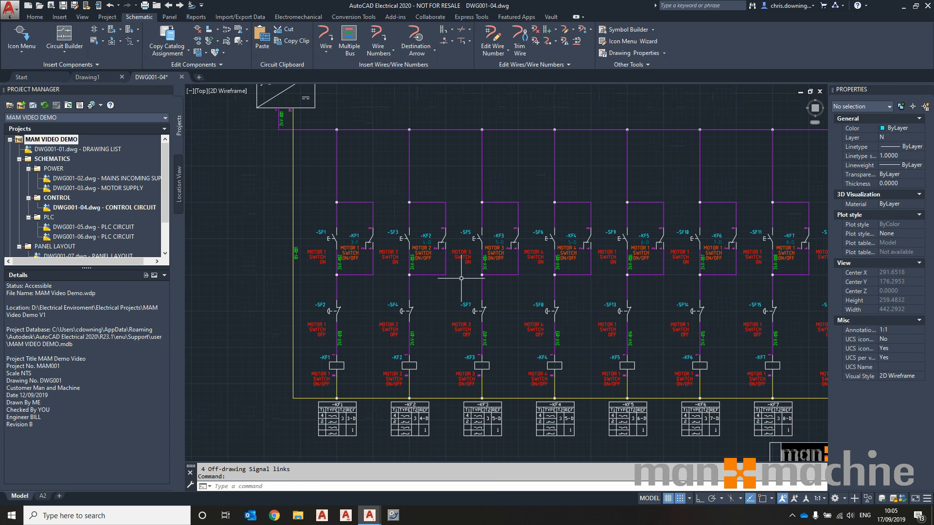
{"action": "left_click", "coordinate": [536, 42]}
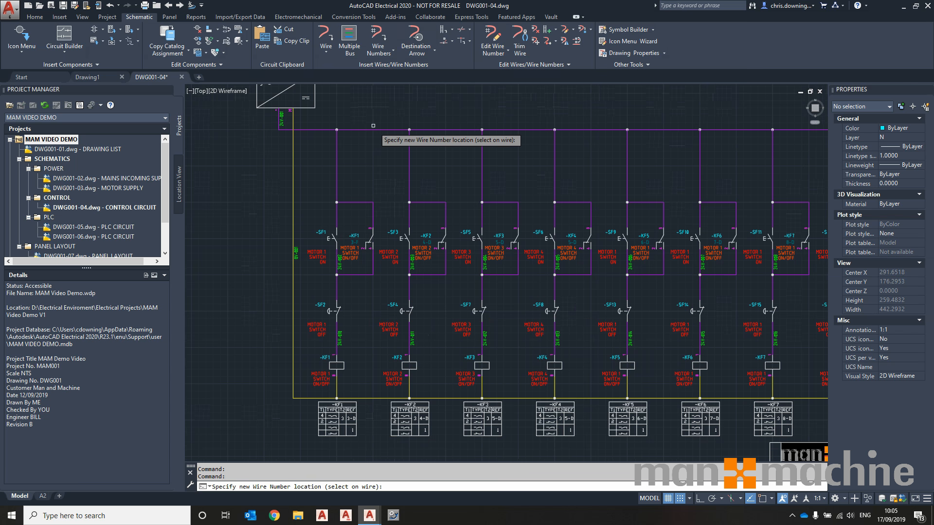
{"action": "left_click", "coordinate": [374, 128]}
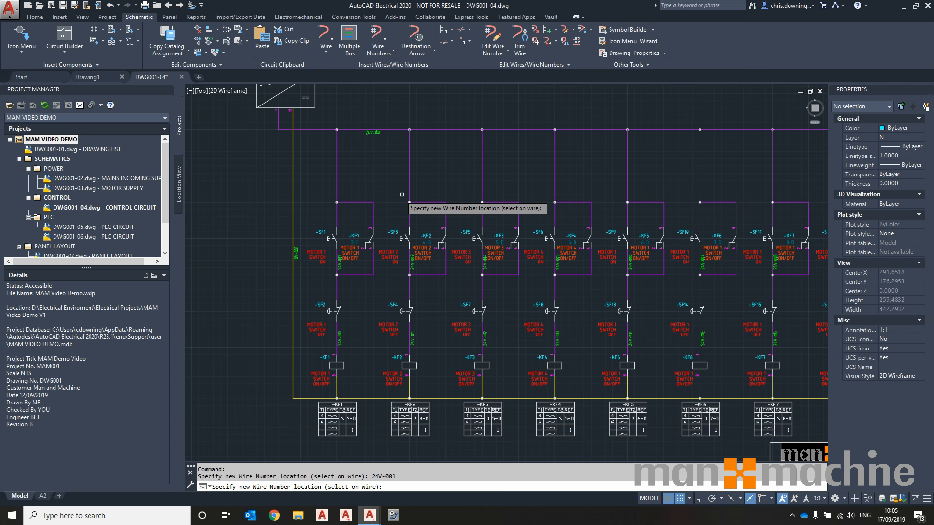
{"action": "left_click", "coordinate": [374, 398]}
{"action": "left_click", "coordinate": [374, 398]}
Move wire numbers 24V-002 to 24V-009 onto the horizontal wires below the KF1 to KF8 contacts
{"action": "left_click", "coordinate": [355, 275]}
{"action": "left_click", "coordinate": [428, 275]}
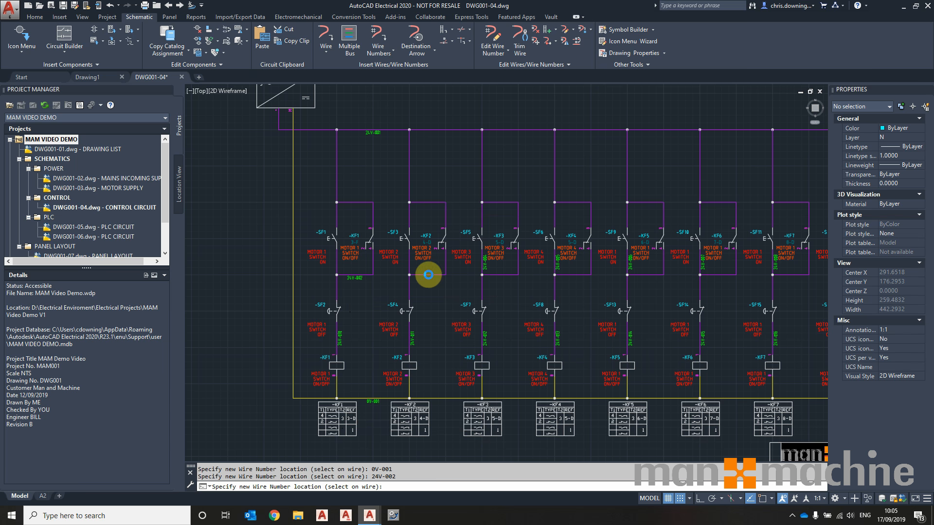
{"action": "left_click", "coordinate": [496, 275]}
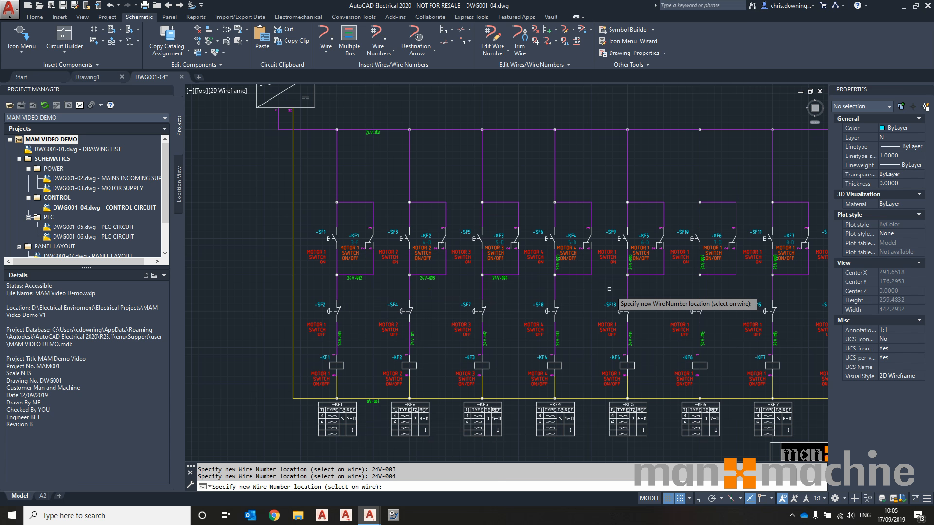
{"action": "left_click", "coordinate": [577, 275]}
{"action": "left_click", "coordinate": [645, 275]}
{"action": "left_click", "coordinate": [715, 275]}
{"action": "scroll", "coordinate": [715, 275], "scroll_direction": "down", "scroll_amount": 3}
{"action": "scroll", "coordinate": [691, 278], "scroll_direction": "up", "scroll_amount": 2}
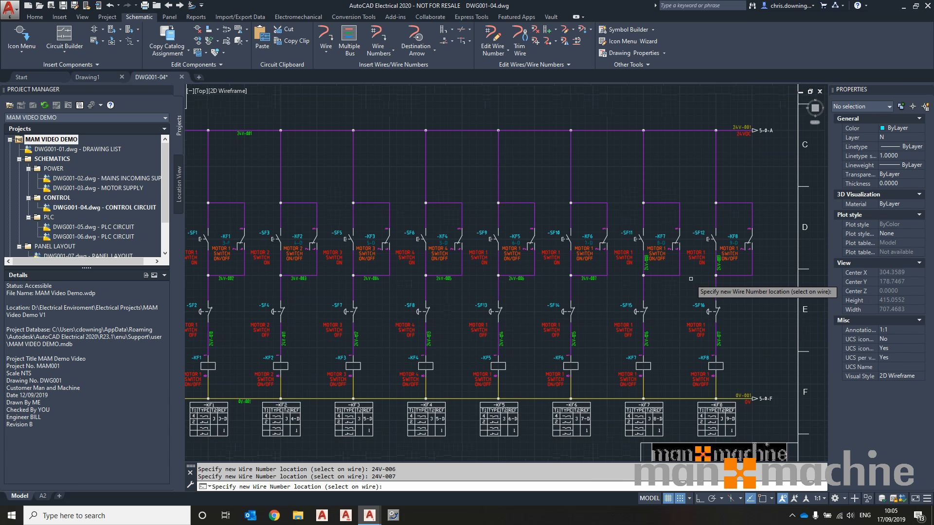
{"action": "left_click", "coordinate": [662, 275]}
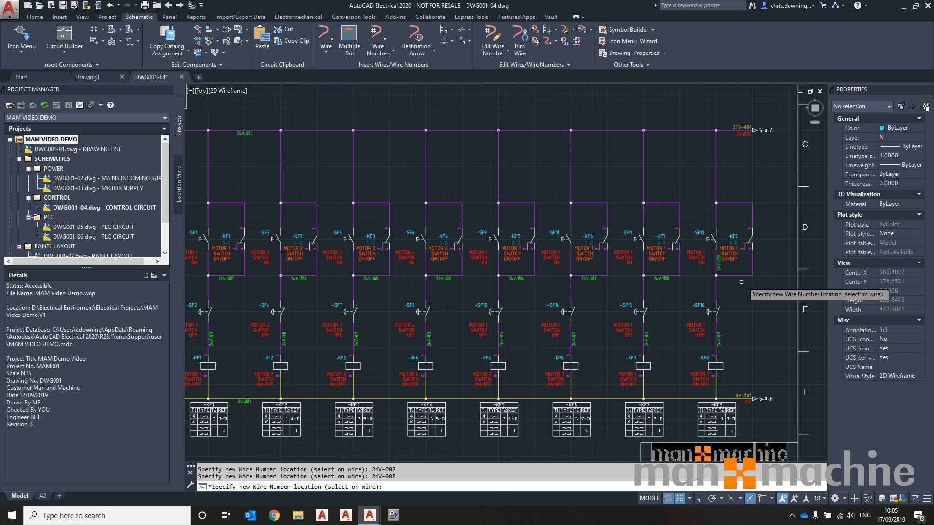
{"action": "left_click", "coordinate": [733, 275]}
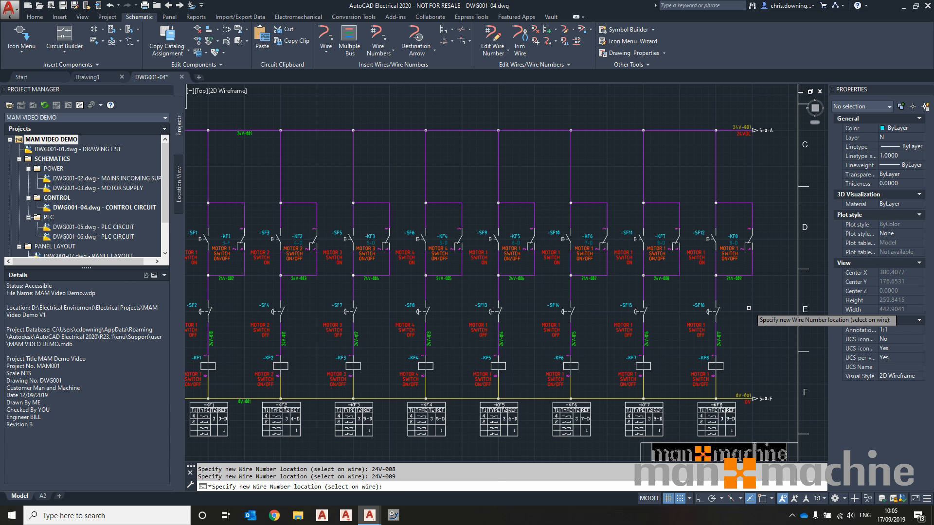
{"action": "scroll", "coordinate": [749, 308], "scroll_direction": "up", "scroll_amount": 2}
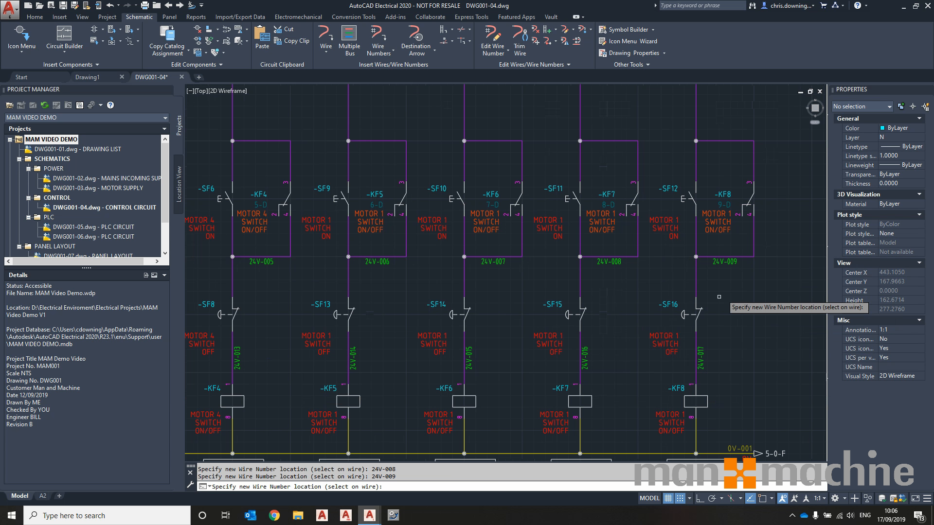
{"action": "key", "text": "Escape"}
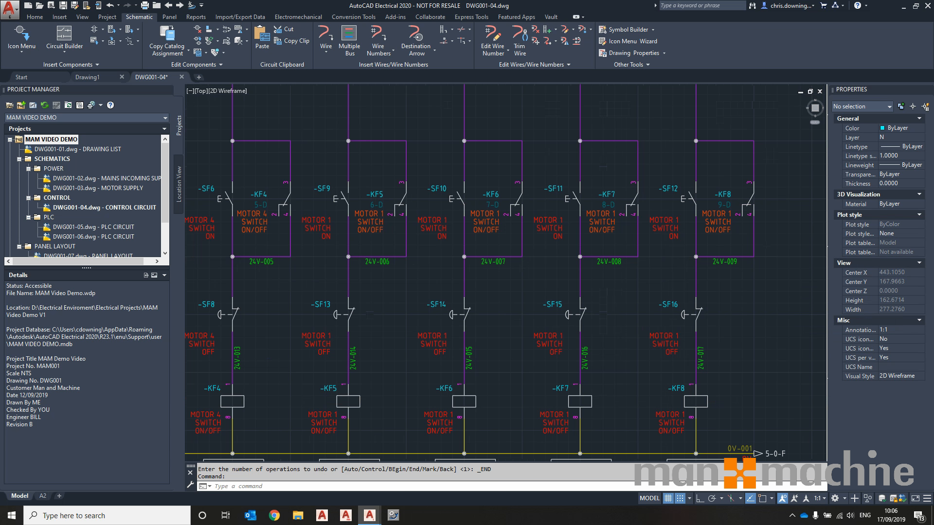
{"action": "scroll", "coordinate": [757, 319], "scroll_direction": "down", "scroll_amount": 2}
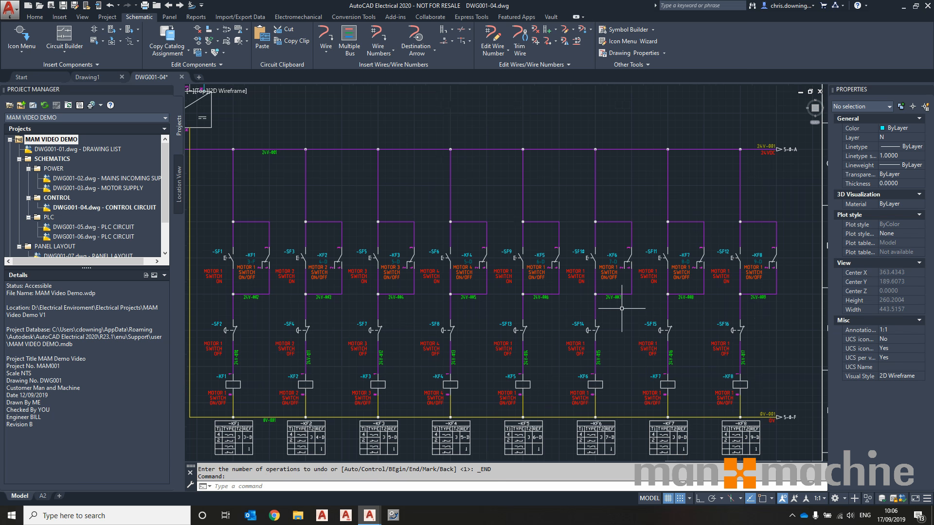
{"action": "middle_click", "coordinate": [666, 147]}
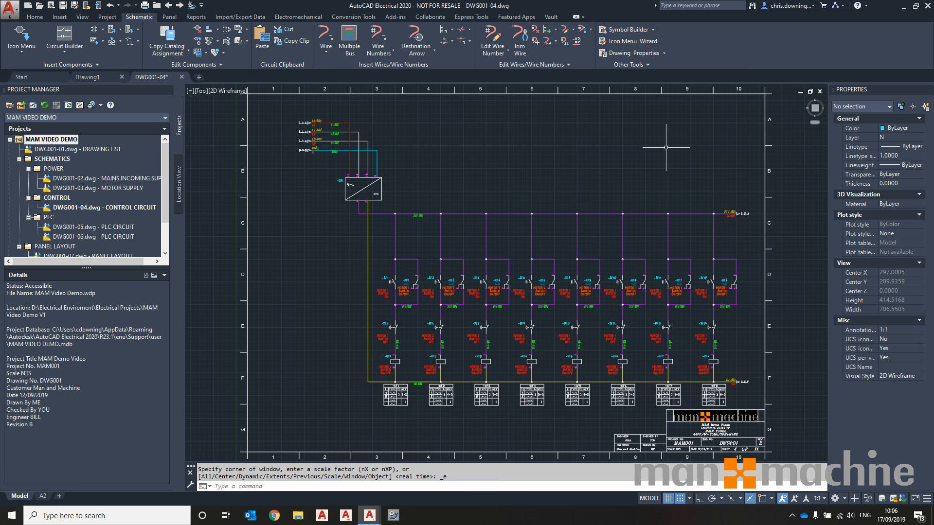
Go to drawing DWG001-05 and choose the Allen-Bradley 1764-24BWA PLC module as a horizontal module in graphics style 1
{"action": "scroll", "coordinate": [605, 360], "scroll_direction": "up", "scroll_amount": 2}
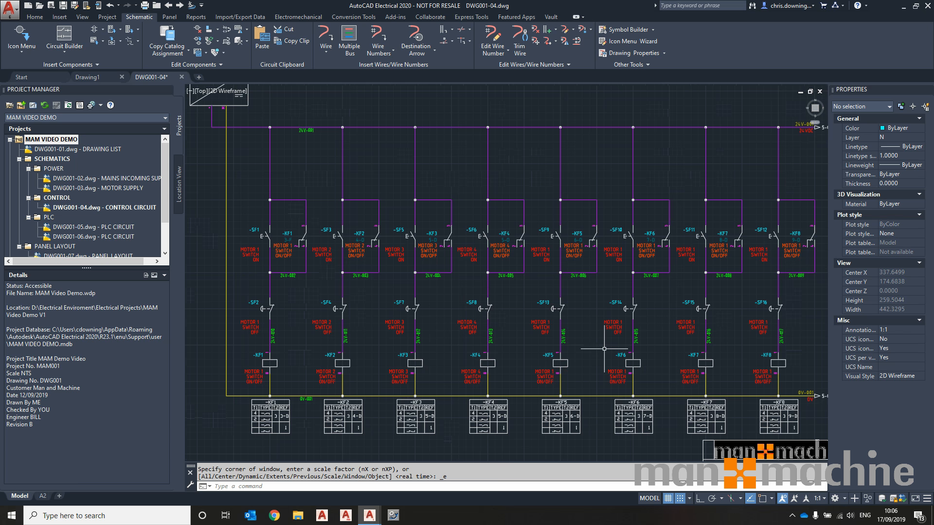
{"action": "scroll", "coordinate": [436, 240], "scroll_direction": "down", "scroll_amount": 2}
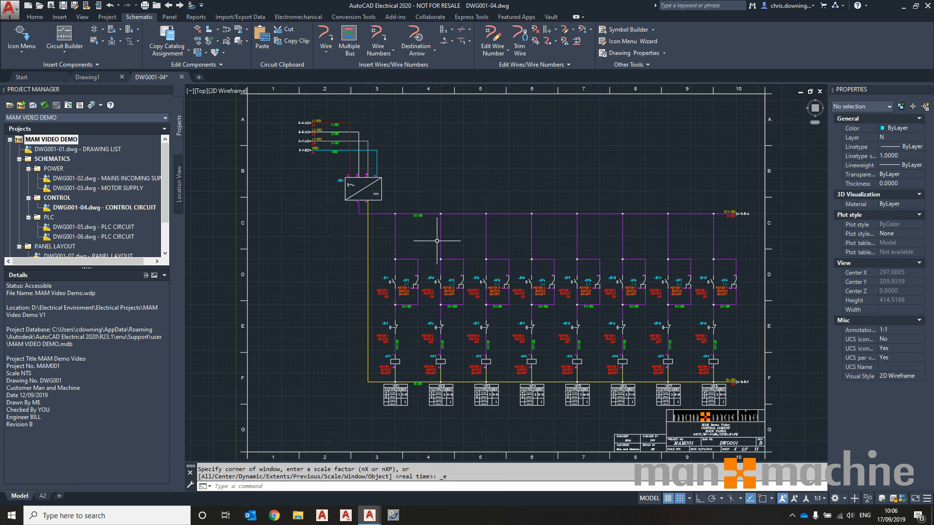
{"action": "left_click", "coordinate": [179, 5]}
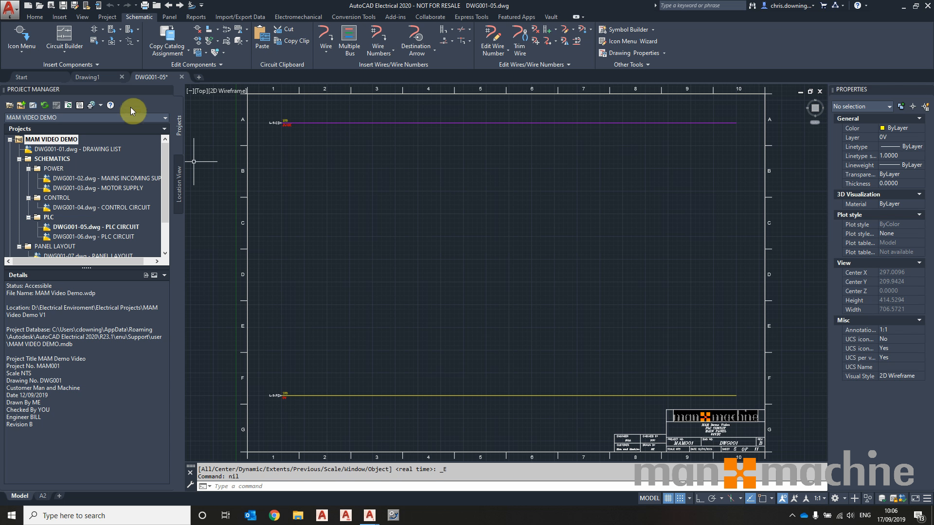
{"action": "left_click", "coordinate": [111, 31]}
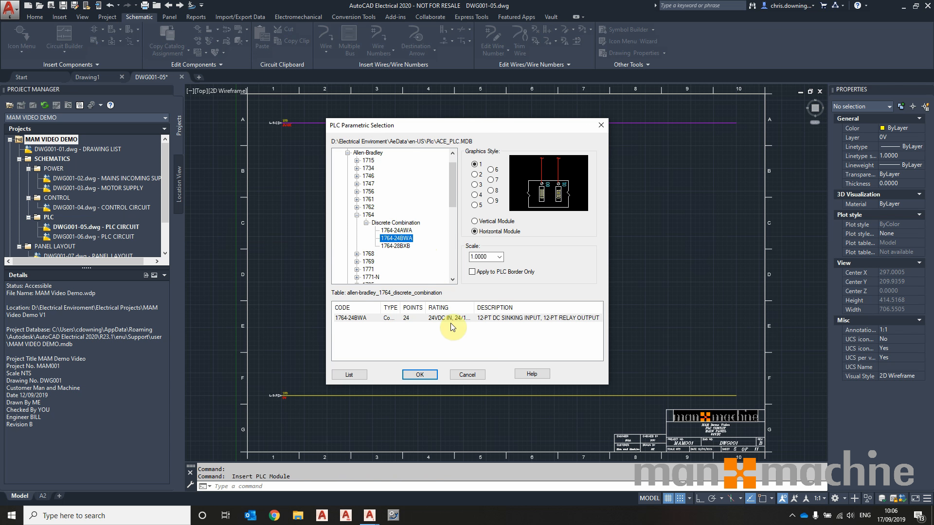
{"action": "left_click", "coordinate": [402, 379]}
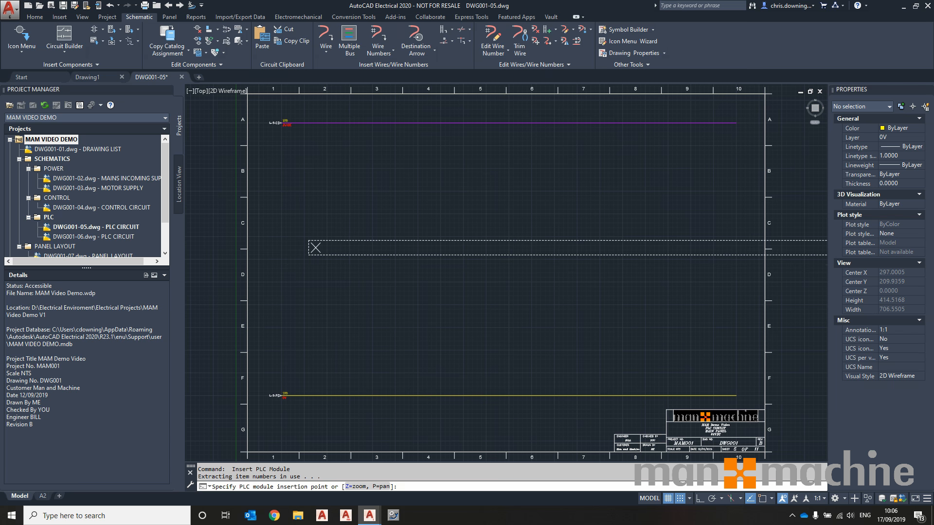
Place the PLC module between the two supply rails near column 2 with a spacing of 20 and all I/O points inserted
{"action": "left_click", "coordinate": [314, 250]}
{"action": "type", "text": "20"}
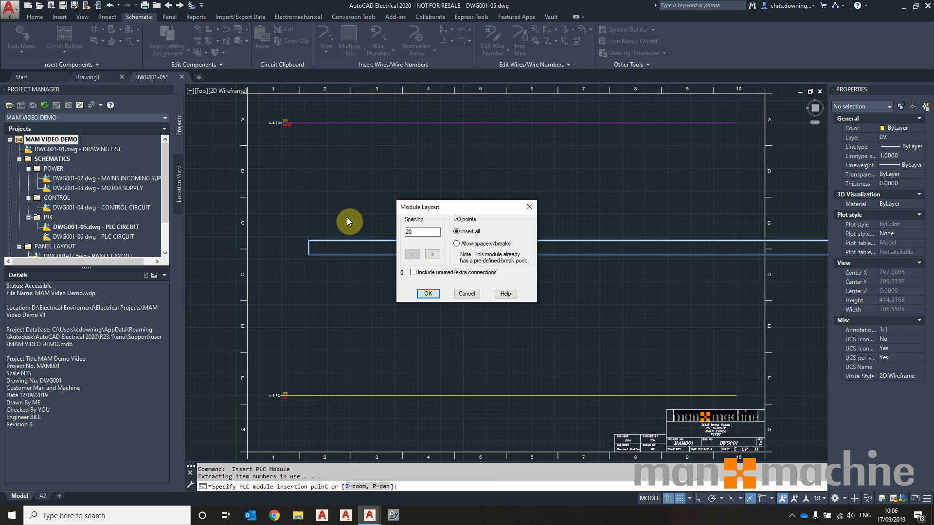
{"action": "left_click", "coordinate": [429, 293]}
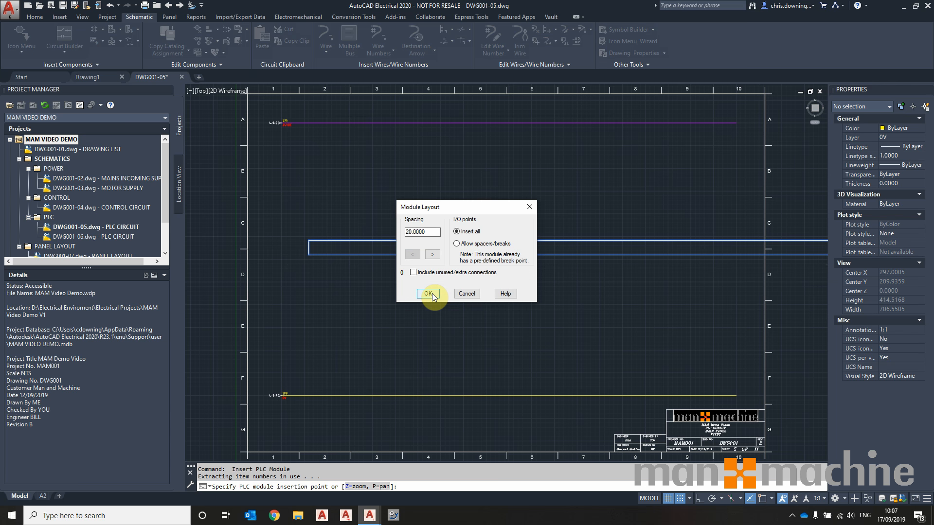
{"action": "left_click", "coordinate": [437, 293]}
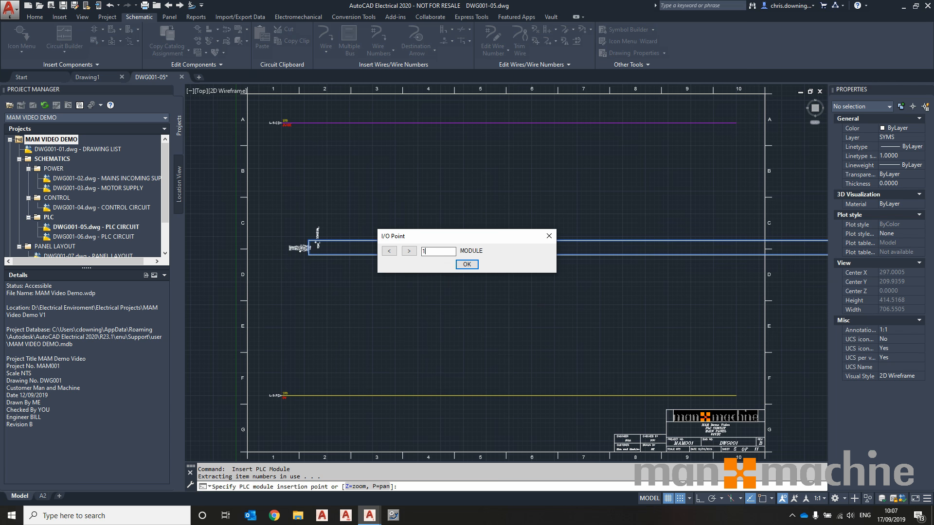
Set the PLC module number to 1 and the beginning input address to I:01
{"action": "left_click", "coordinate": [466, 264]}
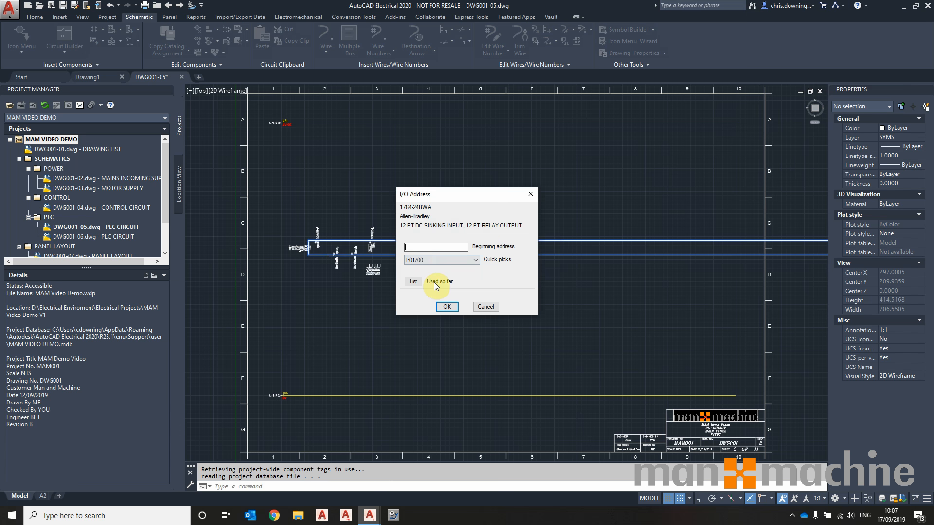
{"action": "left_click", "coordinate": [444, 259]}
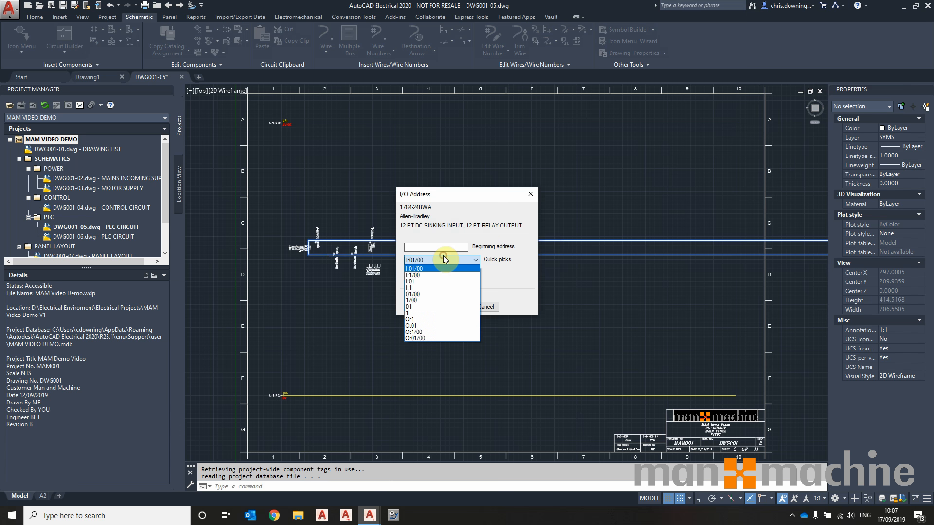
{"action": "left_click", "coordinate": [430, 283]}
{"action": "left_click", "coordinate": [446, 307]}
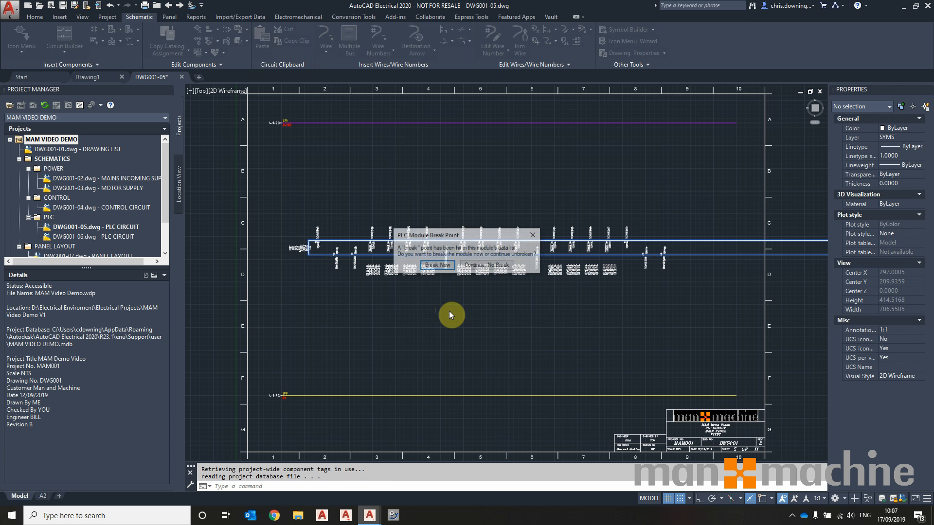
Break the PLC module at its predefined break point and cancel placing the remaining part on this drawing
{"action": "left_click_drag", "start_coordinate": [459, 236], "coordinate": [459, 159]}
{"action": "left_click", "coordinate": [438, 190]}
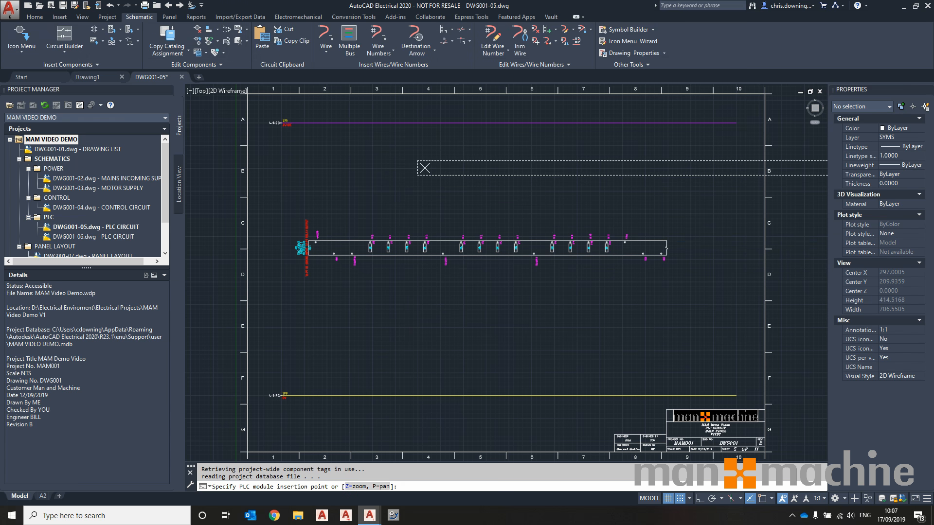
{"action": "left_click", "coordinate": [427, 166]}
{"action": "left_click", "coordinate": [464, 279]}
Go to drawing DWG001-06 and continue the broken PLC module between the two wires with a spacing of 20 and all points inserted
{"action": "left_click", "coordinate": [182, 6]}
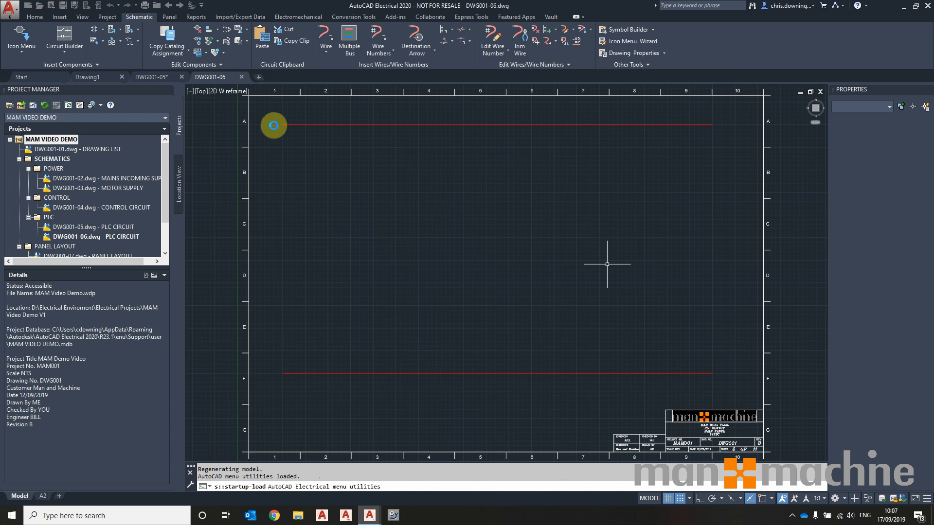
{"action": "left_click", "coordinate": [110, 28]}
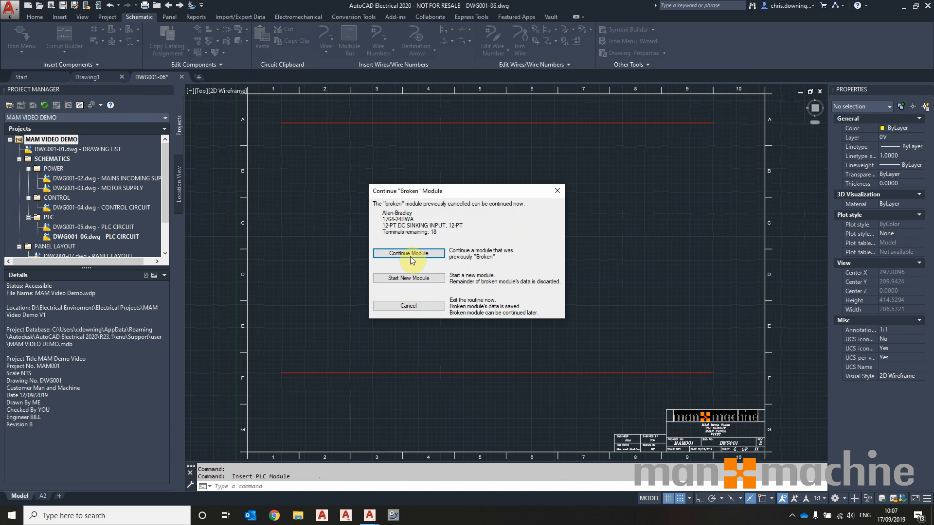
{"action": "left_click", "coordinate": [409, 253]}
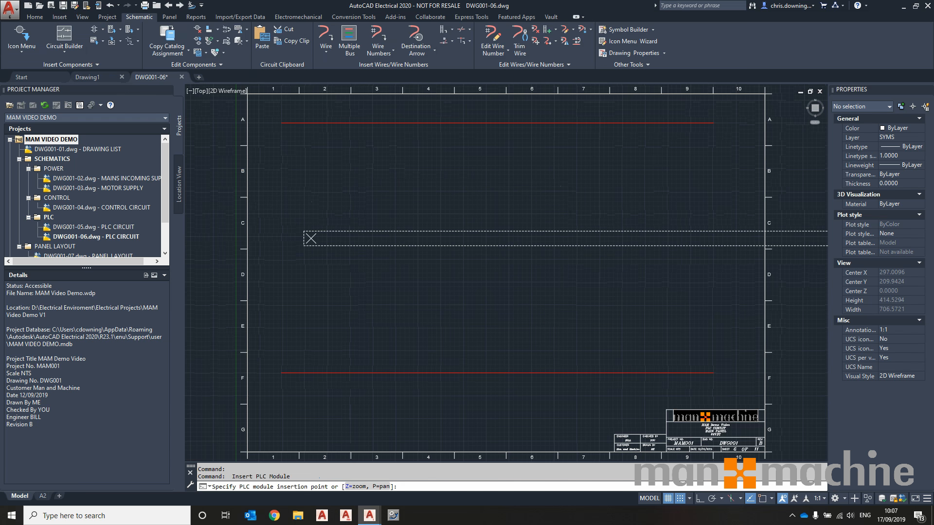
{"action": "left_click", "coordinate": [314, 236]}
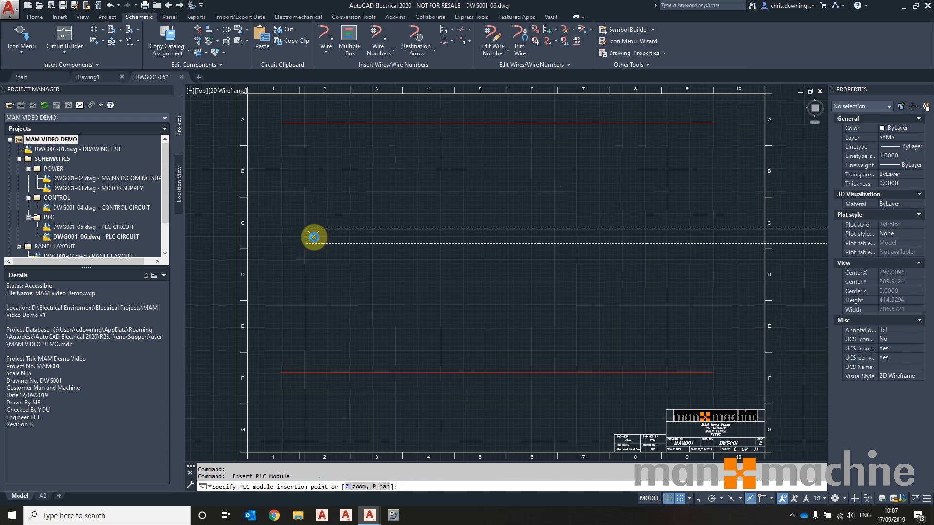
{"action": "double_click", "coordinate": [437, 231]}
{"action": "type", "text": "20"}
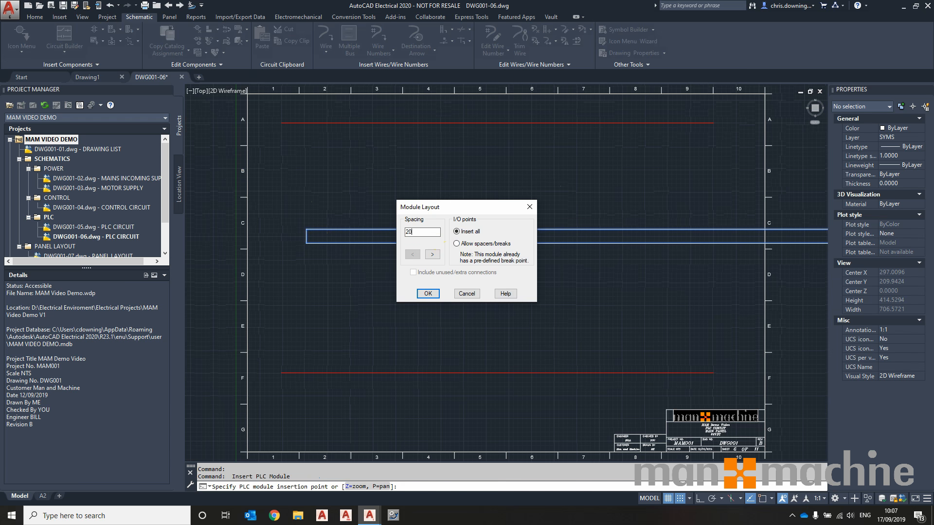
{"action": "left_click", "coordinate": [426, 295]}
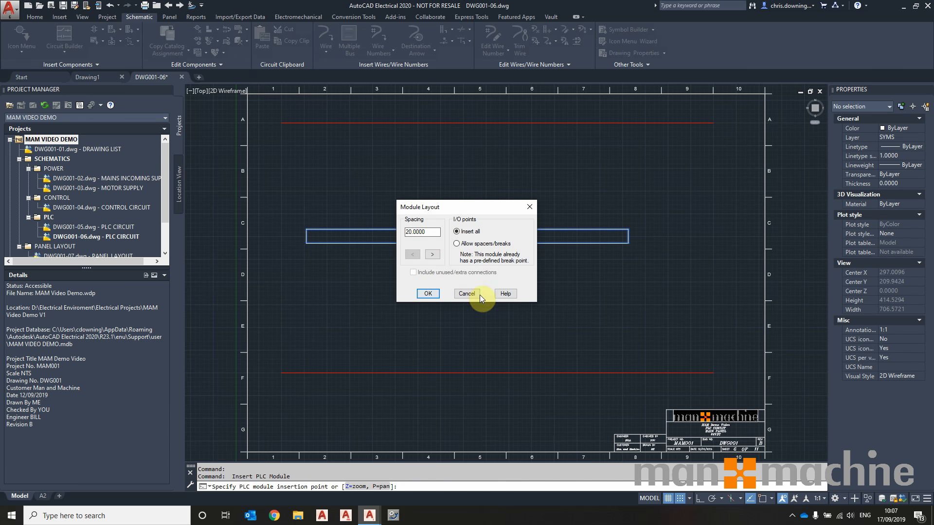
{"action": "left_click", "coordinate": [434, 294]}
Set the beginning output address of the continued PLC module to O:01
{"action": "left_click", "coordinate": [461, 261]}
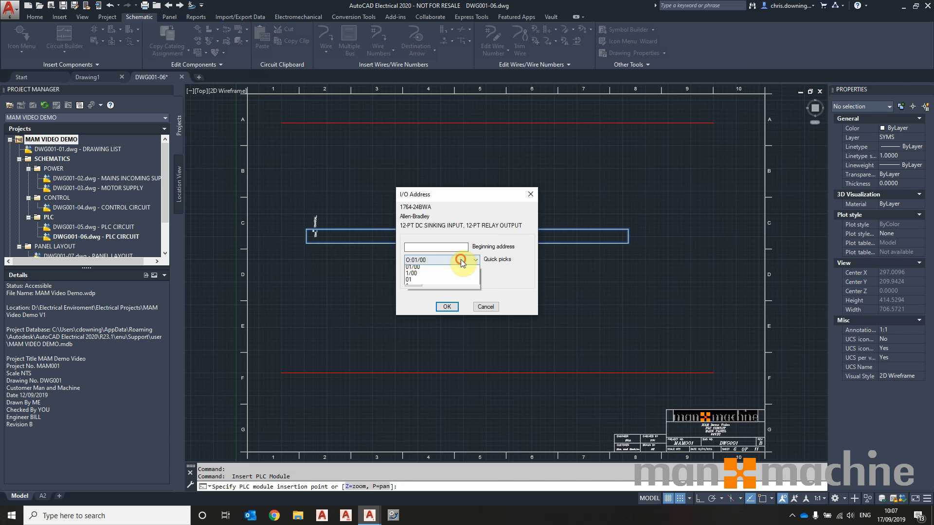
{"action": "left_click", "coordinate": [417, 281]}
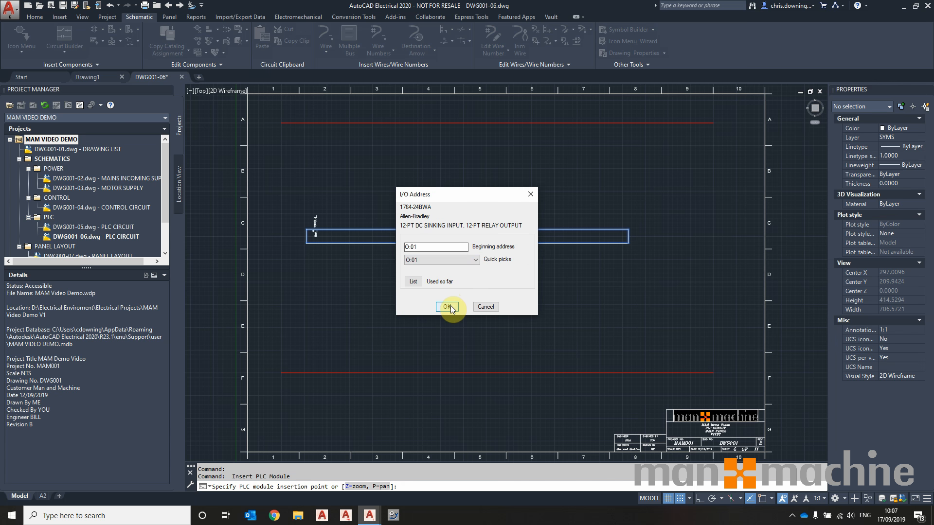
{"action": "left_click", "coordinate": [448, 307]}
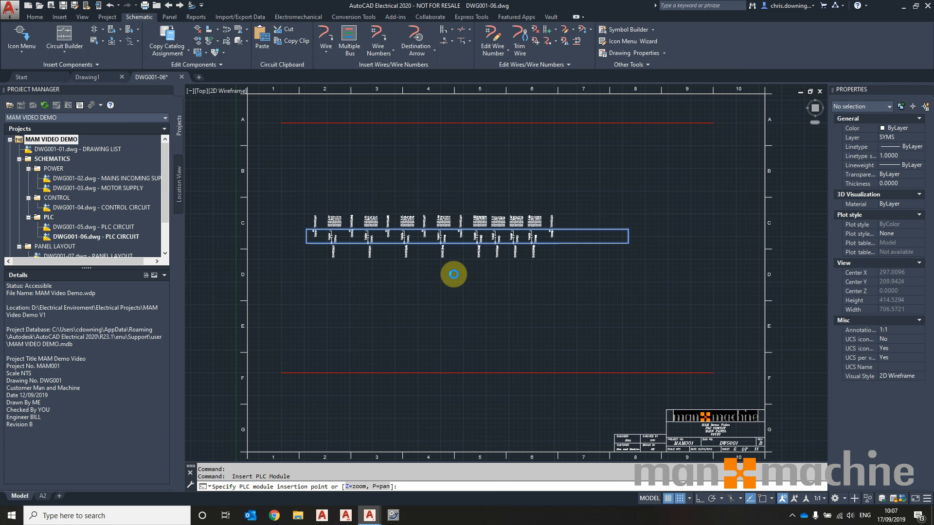
{"action": "left_click", "coordinate": [490, 229]}
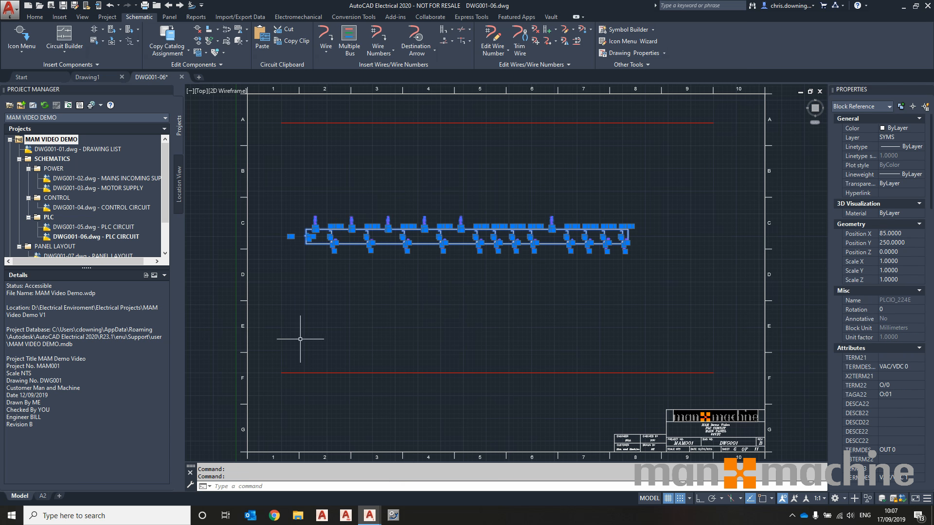
{"action": "right_click", "coordinate": [271, 346]}
{"action": "left_click", "coordinate": [362, 289]}
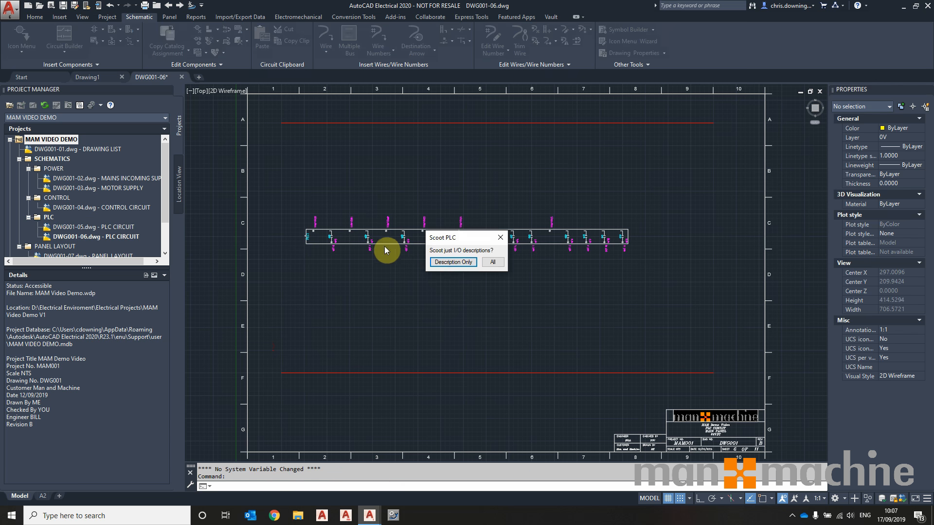
{"action": "left_click", "coordinate": [447, 264]}
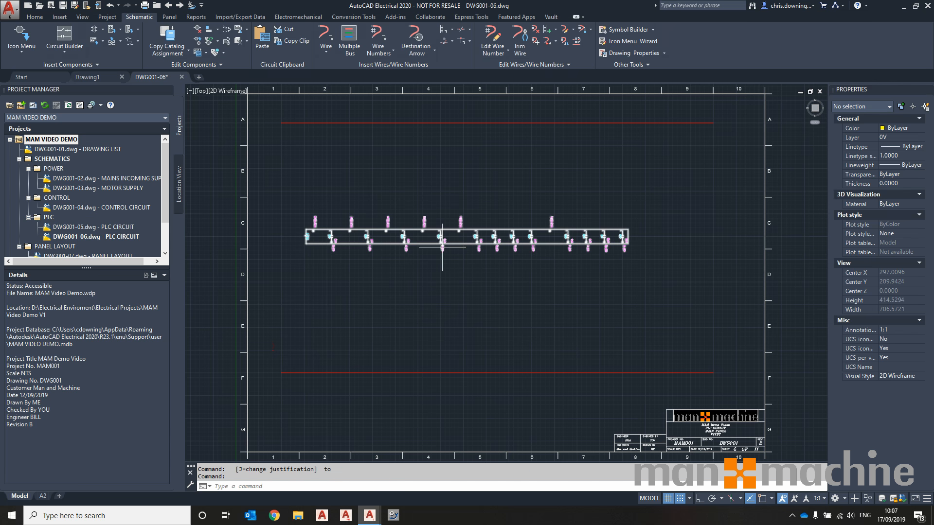
{"action": "left_click", "coordinate": [379, 224]}
Move the PLC output module about 40 units horizontally towards the sheet's centre
{"action": "left_click", "coordinate": [206, 62]}
{"action": "left_click", "coordinate": [215, 104]}
{"action": "left_click", "coordinate": [321, 244]}
{"action": "key", "text": "Return"}
{"action": "left_click", "coordinate": [323, 254]}
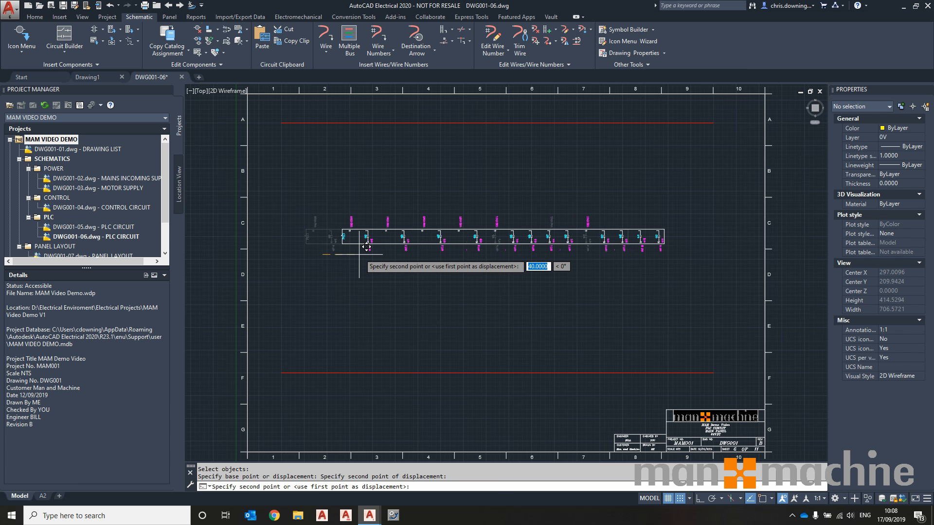
{"action": "left_click", "coordinate": [366, 247]}
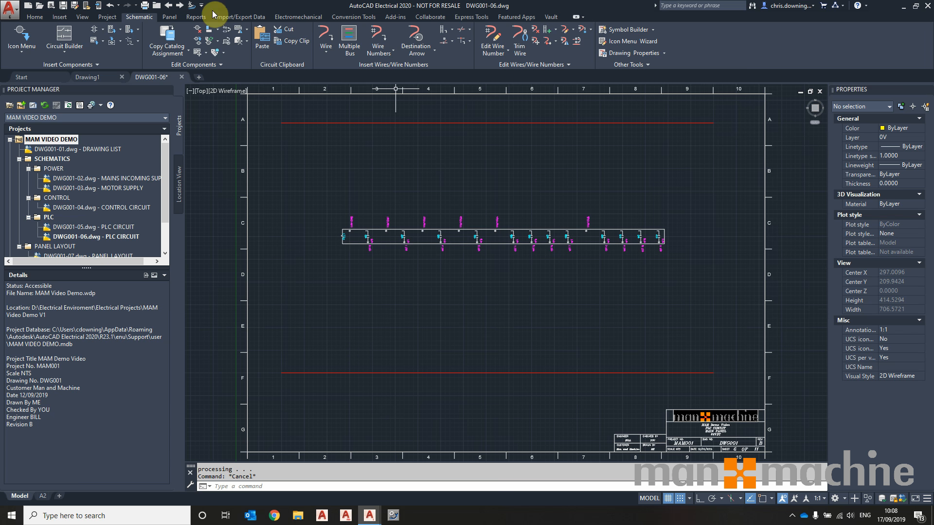
Return to drawing DWG001-05 and run a multiple wire bus from the PLC module's upper terminals to the upper supply rail
{"action": "left_click", "coordinate": [168, 9]}
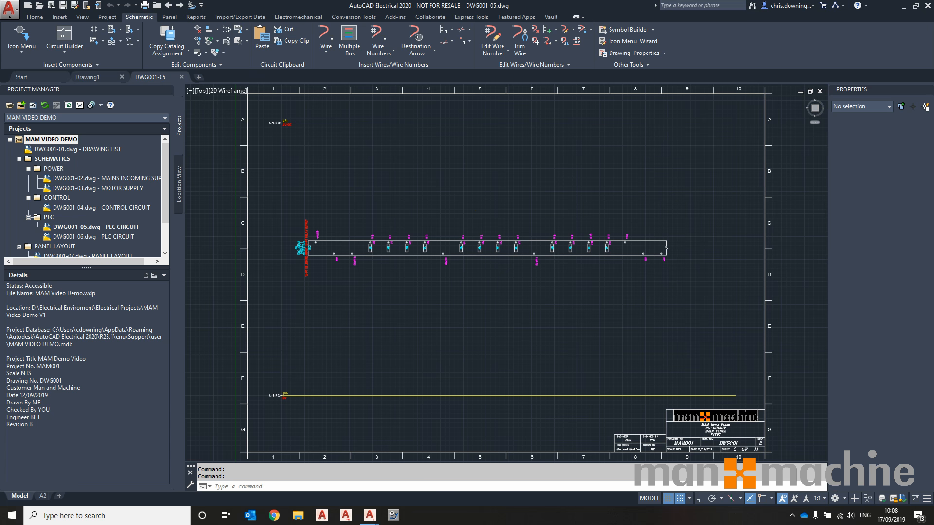
{"action": "left_click", "coordinate": [349, 42]}
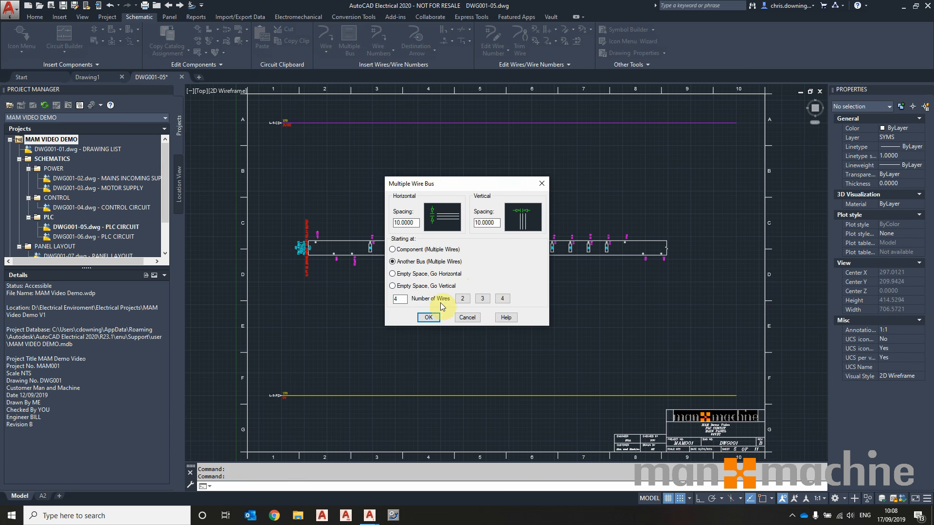
{"action": "left_click", "coordinate": [415, 251]}
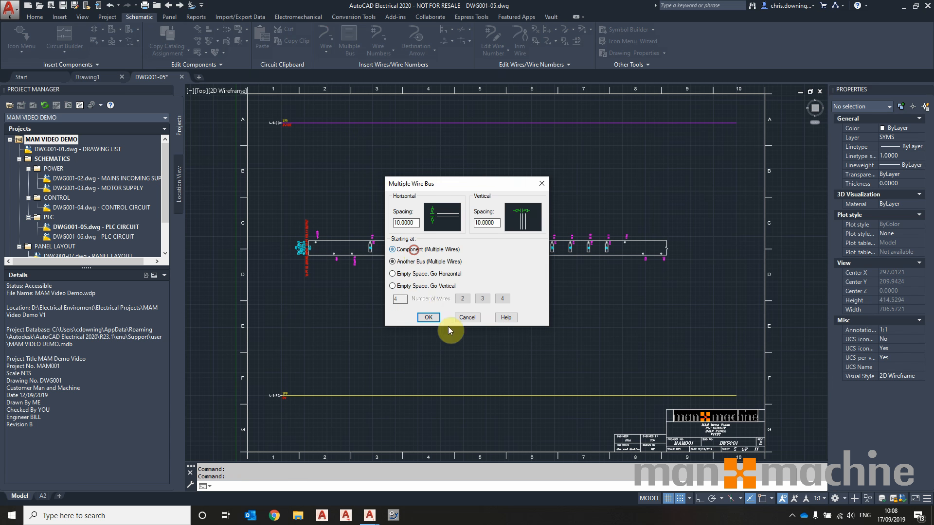
{"action": "left_click", "coordinate": [430, 319]}
{"action": "left_click", "coordinate": [297, 184]}
{"action": "left_click", "coordinate": [666, 239]}
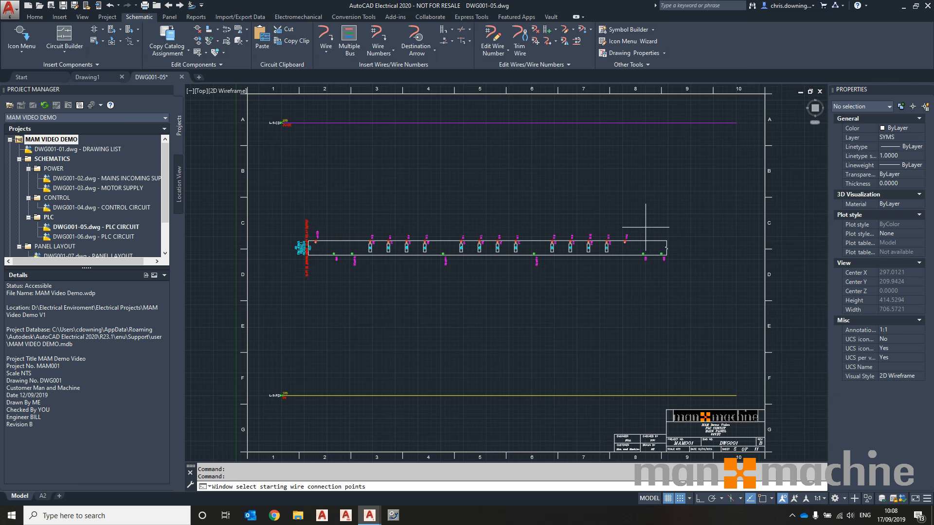
{"action": "key", "text": "Return"}
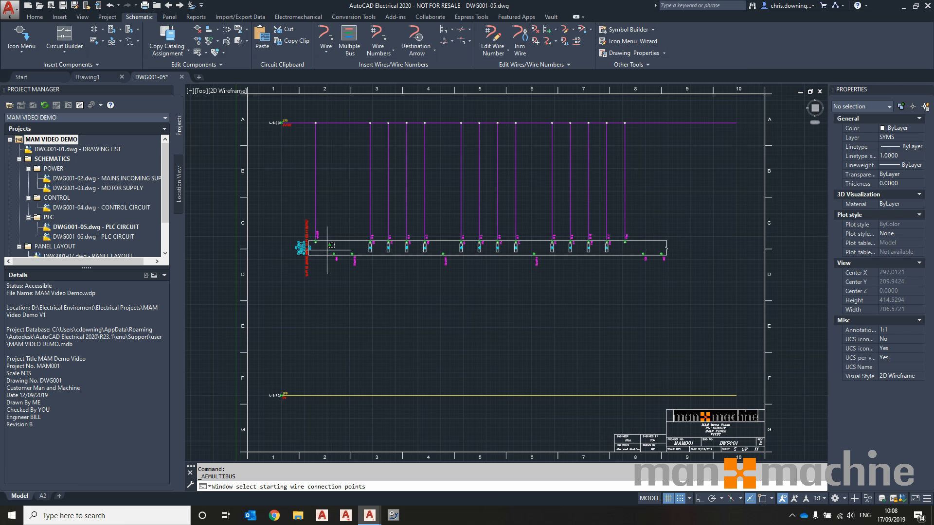
Run a multiple wire bus from the PLC module's lower terminals to the lower 0V rail
{"action": "left_click", "coordinate": [327, 250]}
{"action": "left_click", "coordinate": [671, 295]}
{"action": "key", "text": "Return"}
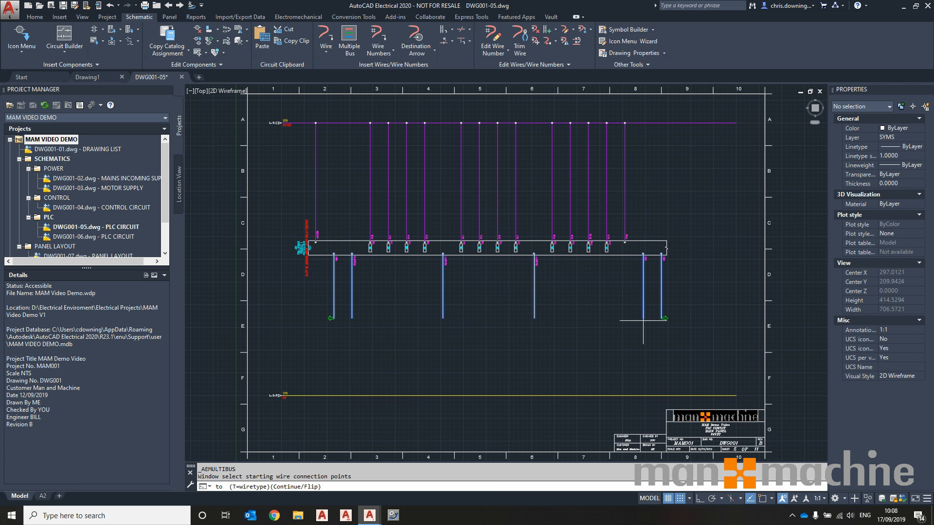
{"action": "left_click", "coordinate": [607, 395]}
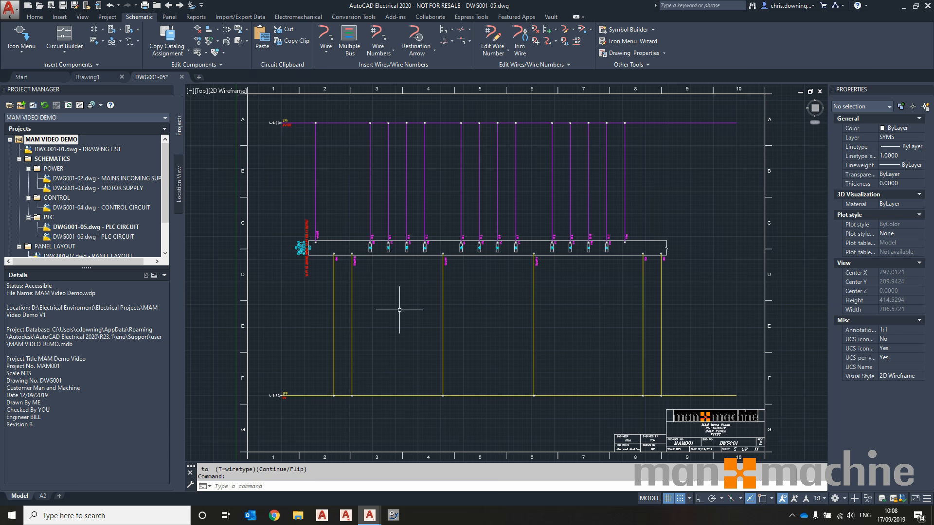
{"action": "scroll", "coordinate": [363, 306], "scroll_direction": "up", "scroll_amount": 2}
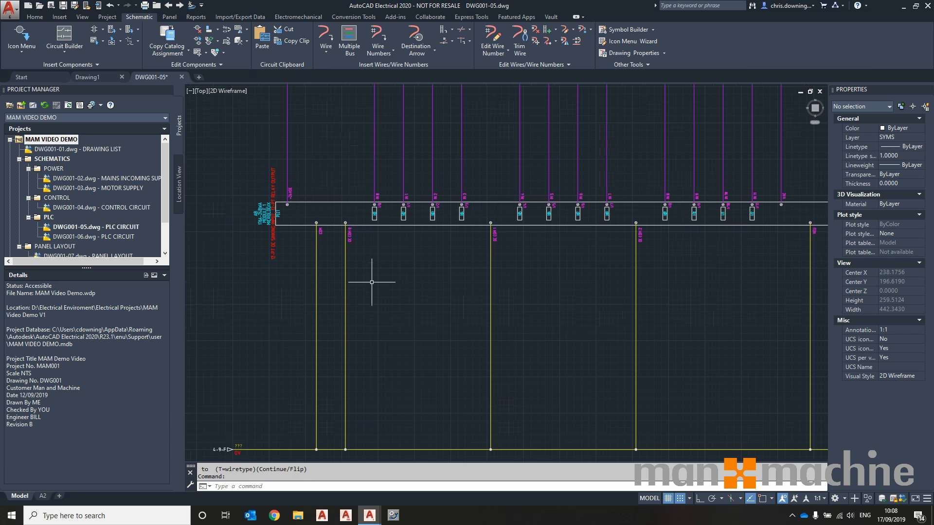
{"action": "middle_click_drag", "start_coordinate": [401, 268], "coordinate": [406, 287]}
{"action": "middle_click_drag", "start_coordinate": [538, 213], "coordinate": [500, 279]}
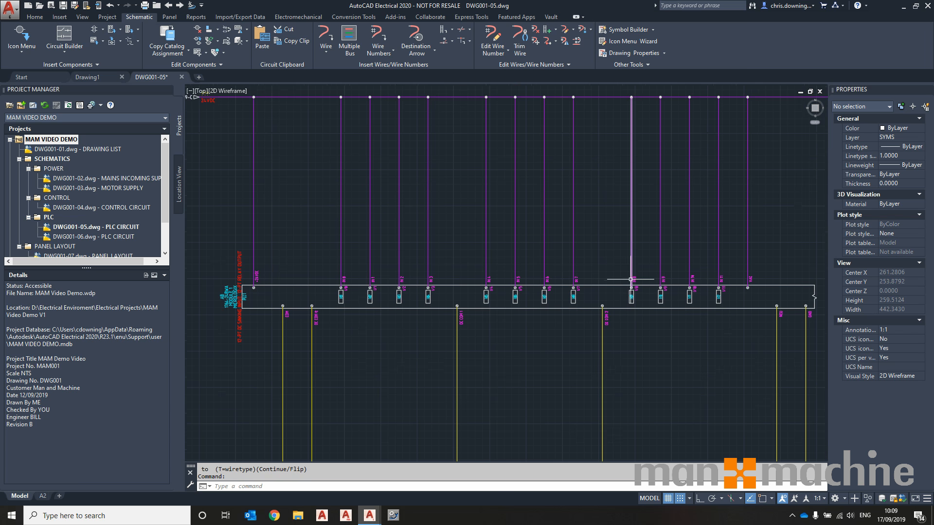
Insert Relay Form C contacts with a component fence across the eight PLC input wires IN 0 to IN 7, keeping all without edit dialogs
{"action": "left_click", "coordinate": [18, 37]}
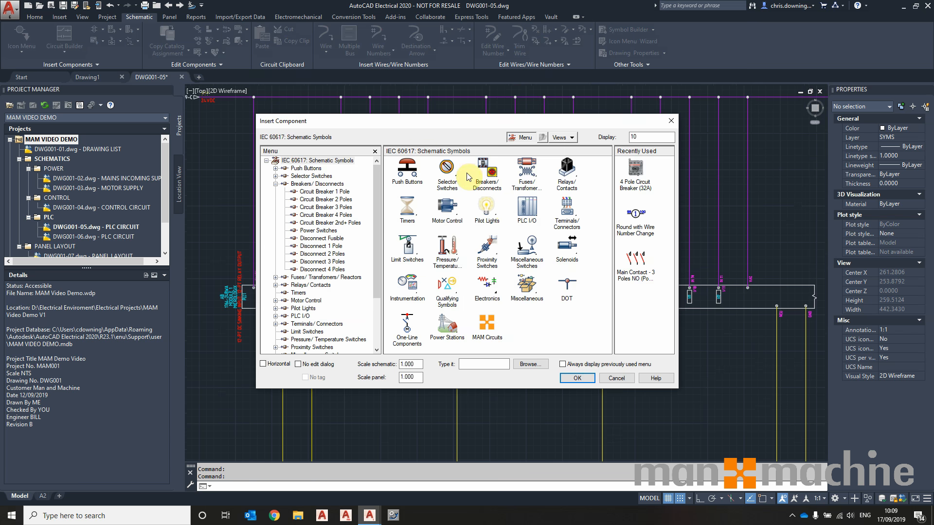
{"action": "left_click", "coordinate": [616, 379]}
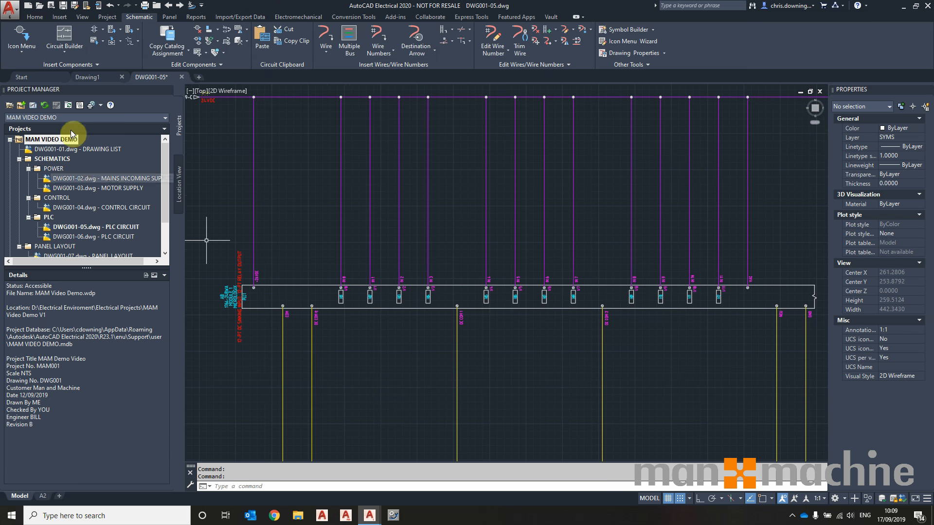
{"action": "left_click", "coordinate": [90, 33]}
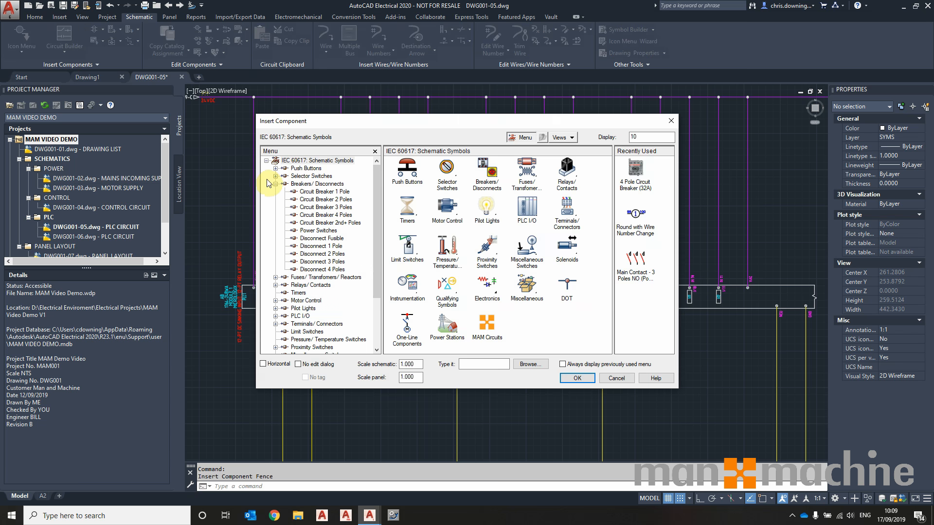
{"action": "left_click", "coordinate": [287, 200]}
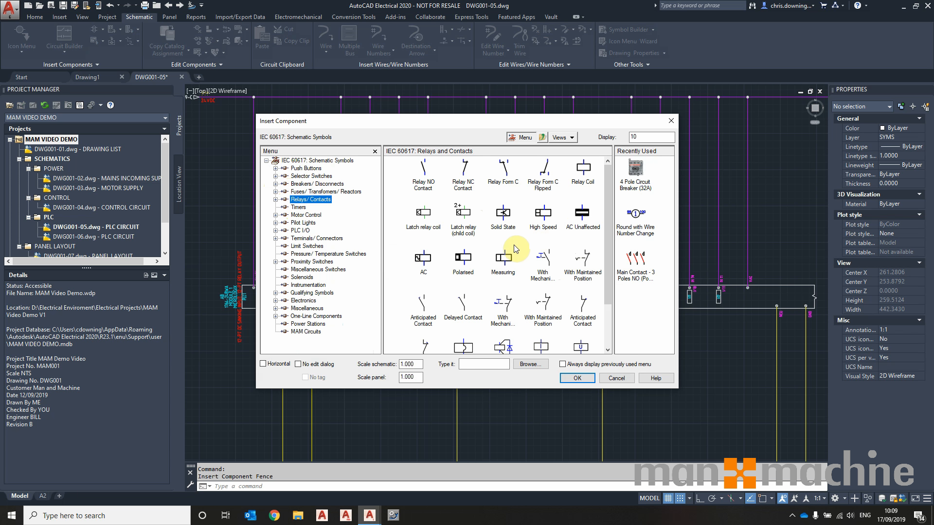
{"action": "left_click", "coordinate": [509, 175]}
{"action": "left_click", "coordinate": [322, 169]}
{"action": "left_click", "coordinate": [585, 169]}
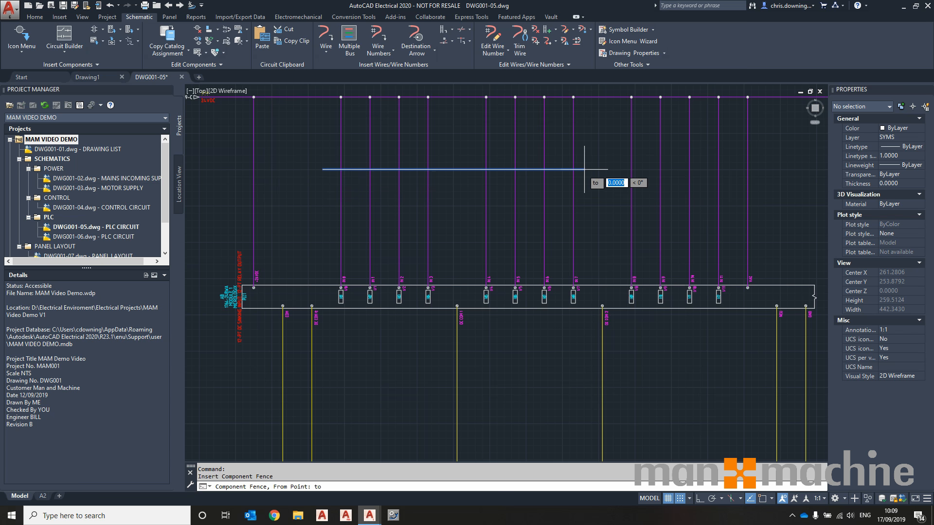
{"action": "left_click", "coordinate": [595, 301]}
{"action": "key", "text": "Return"}
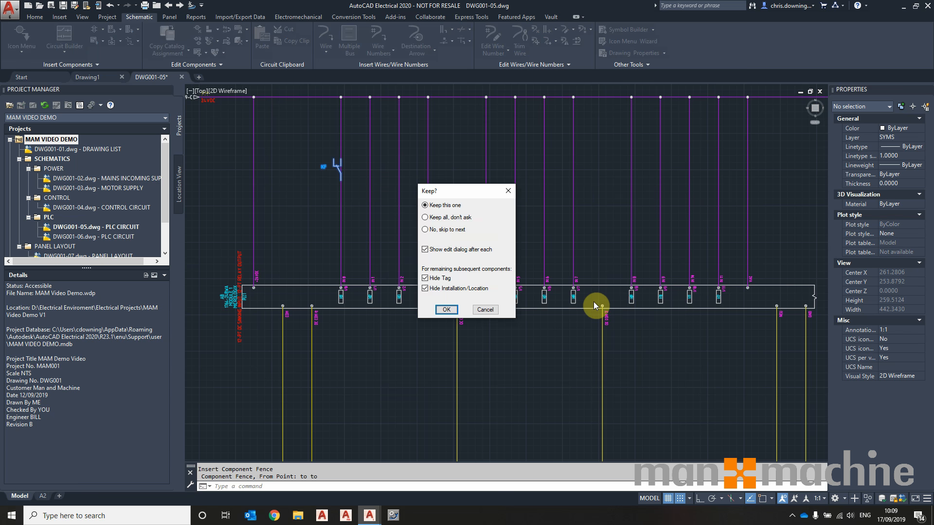
{"action": "left_click", "coordinate": [490, 250]}
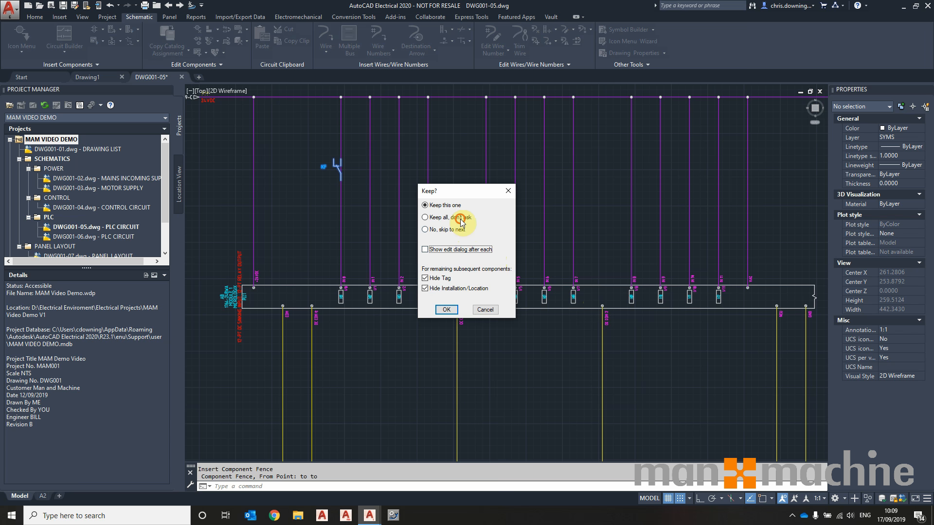
{"action": "left_click", "coordinate": [447, 310]}
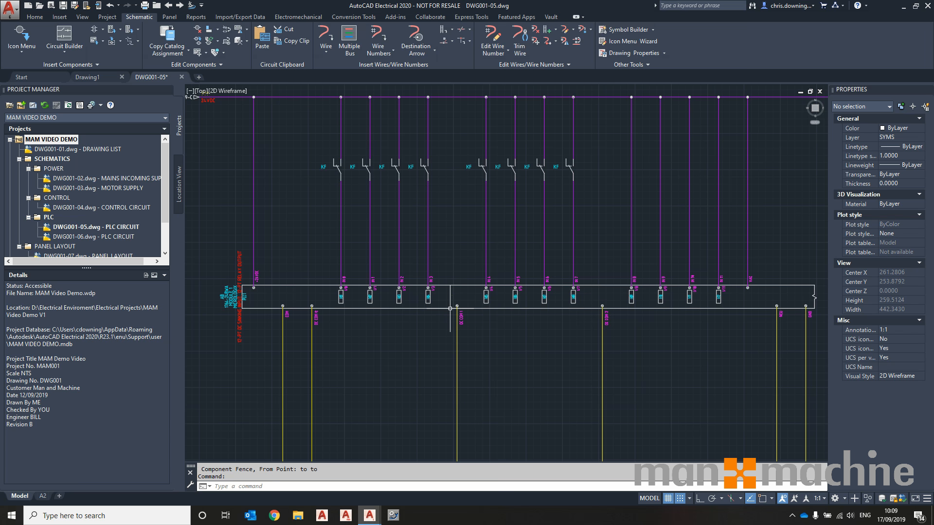
Edit the contact on the IN 0 wire and link it to parent relay -KF1 from the project component list
{"action": "right_click", "coordinate": [335, 164]}
{"action": "left_click", "coordinate": [337, 146]}
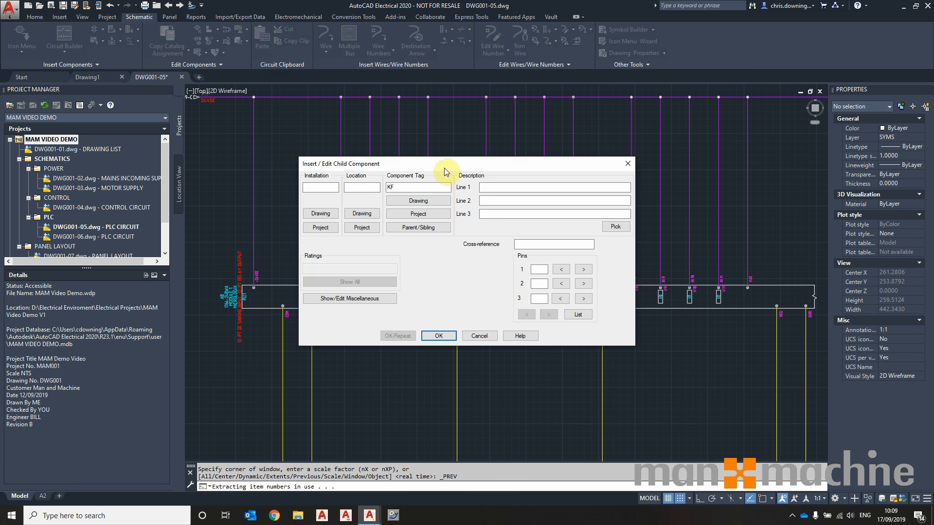
{"action": "left_click", "coordinate": [430, 217]}
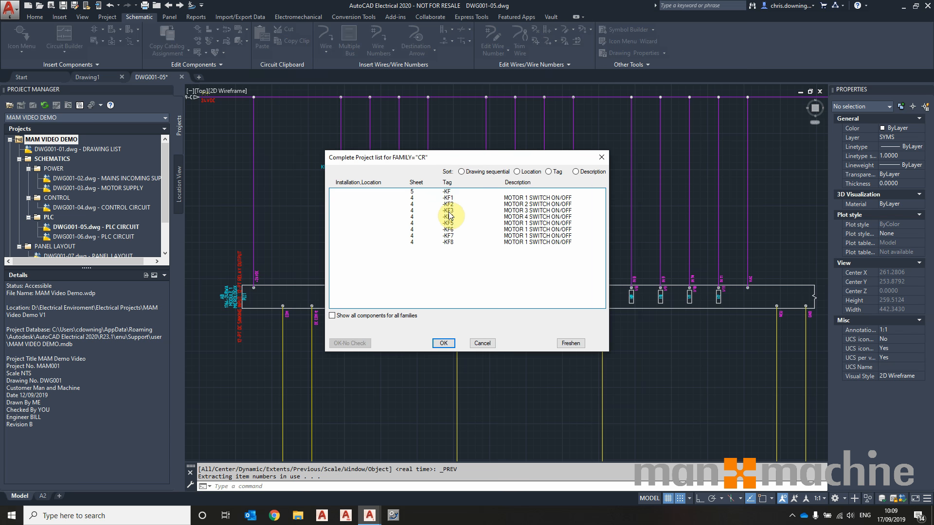
{"action": "left_click", "coordinate": [457, 198]}
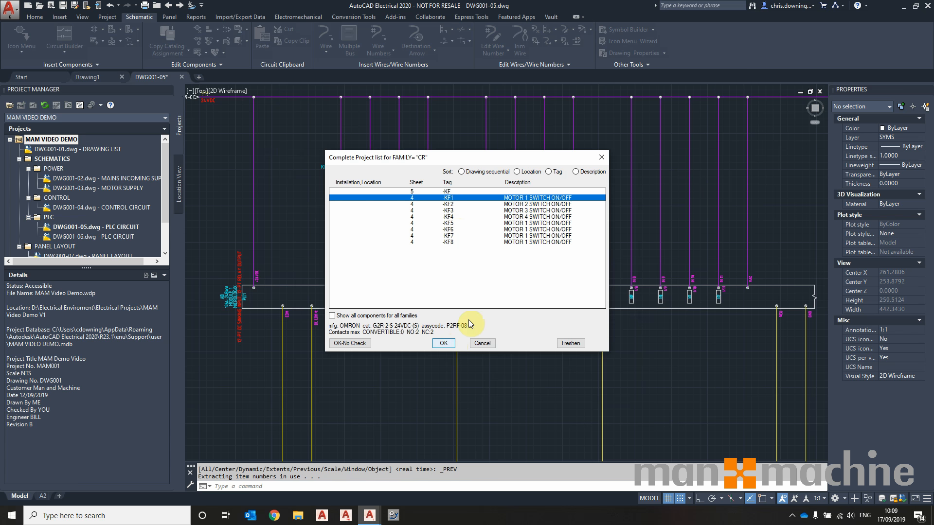
{"action": "left_click", "coordinate": [434, 345]}
{"action": "left_click", "coordinate": [446, 332]}
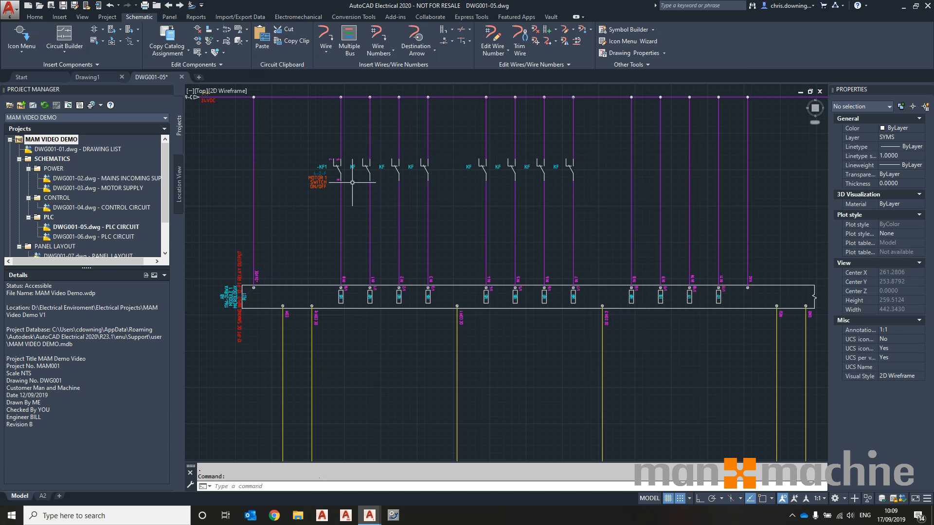
Link the contact on the IN 1 wire to parent relay -KF2 from the project component list
{"action": "right_click", "coordinate": [371, 173]}
{"action": "left_click", "coordinate": [375, 146]}
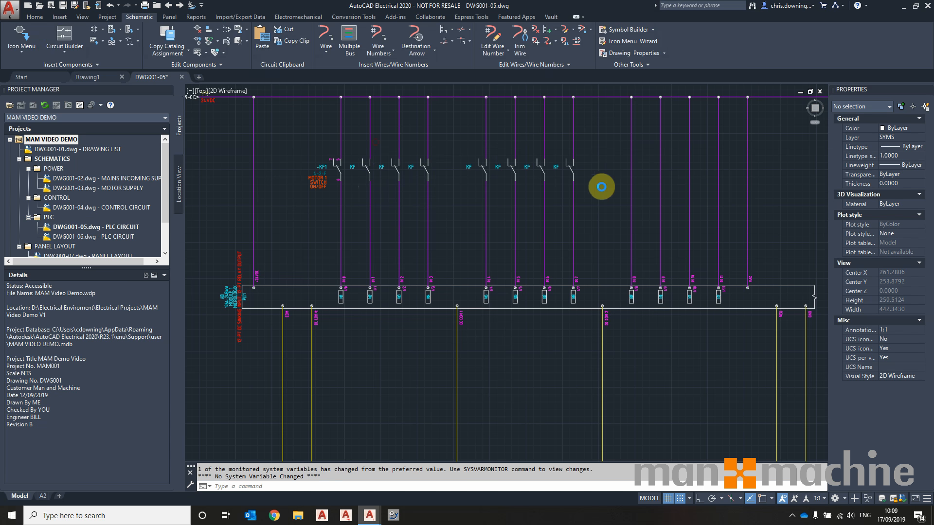
{"action": "left_click", "coordinate": [419, 214]}
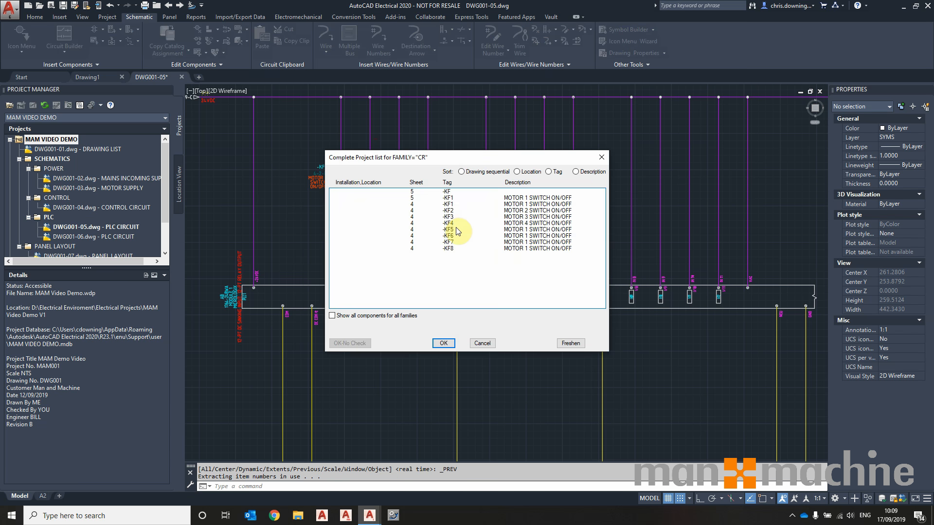
{"action": "left_click", "coordinate": [457, 210]}
{"action": "left_click", "coordinate": [442, 343]}
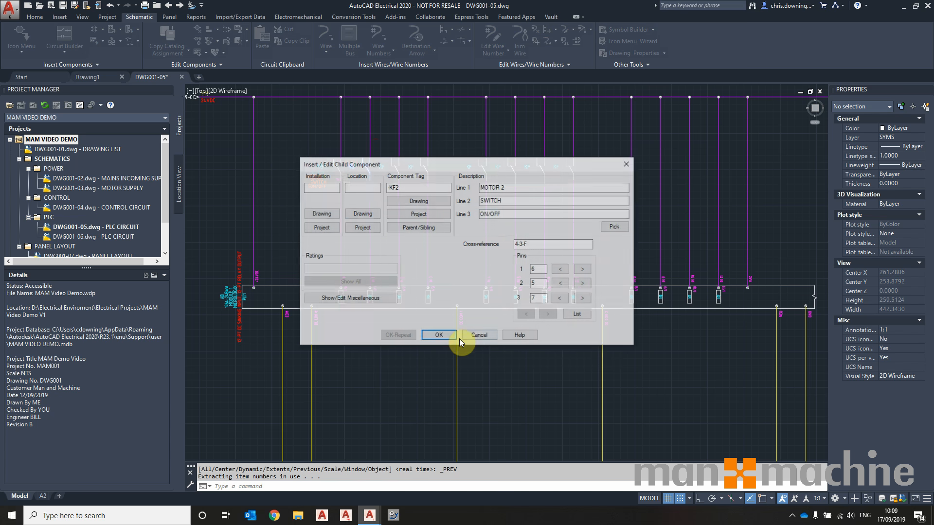
{"action": "key", "text": "Return"}
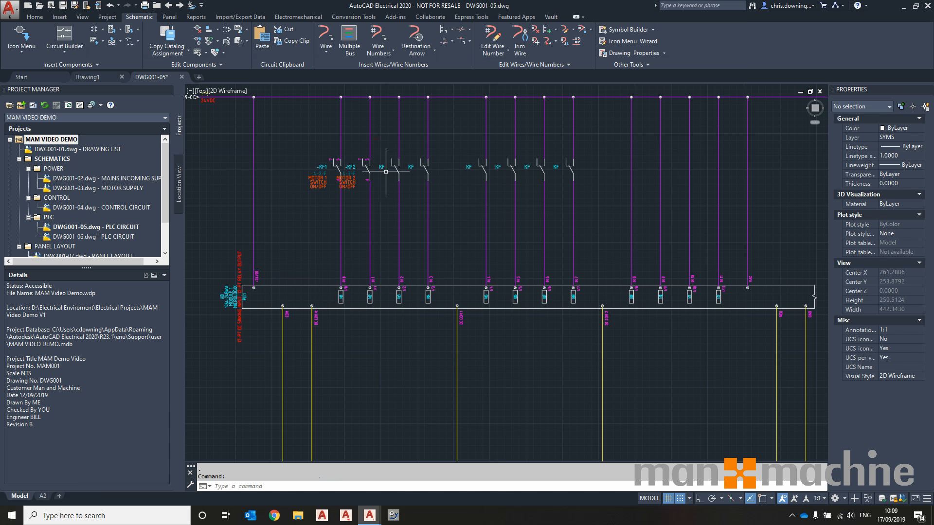
Link the remaining contacts on wires IN 2 to IN 7 to parent relays -KF3 to -KF8 in sequence
{"action": "right_click", "coordinate": [393, 170]}
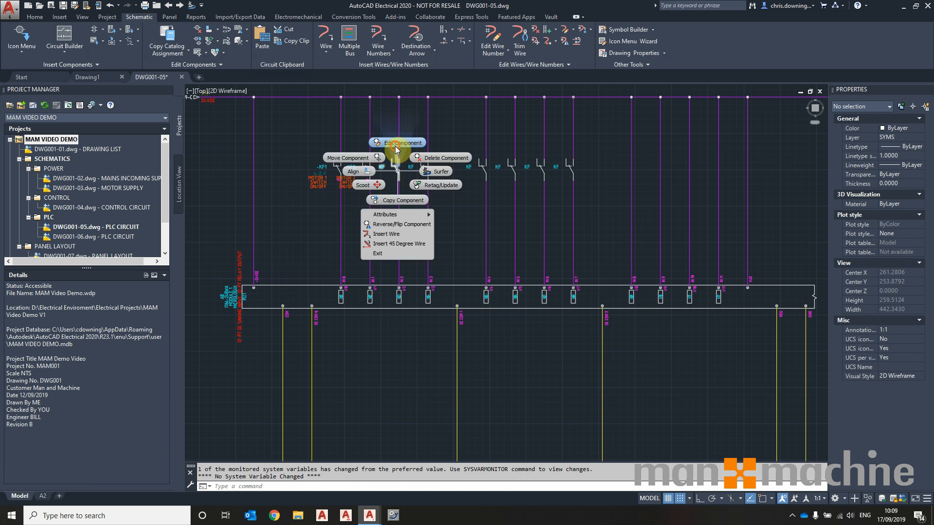
{"action": "left_click", "coordinate": [396, 146]}
{"action": "left_click", "coordinate": [417, 215]}
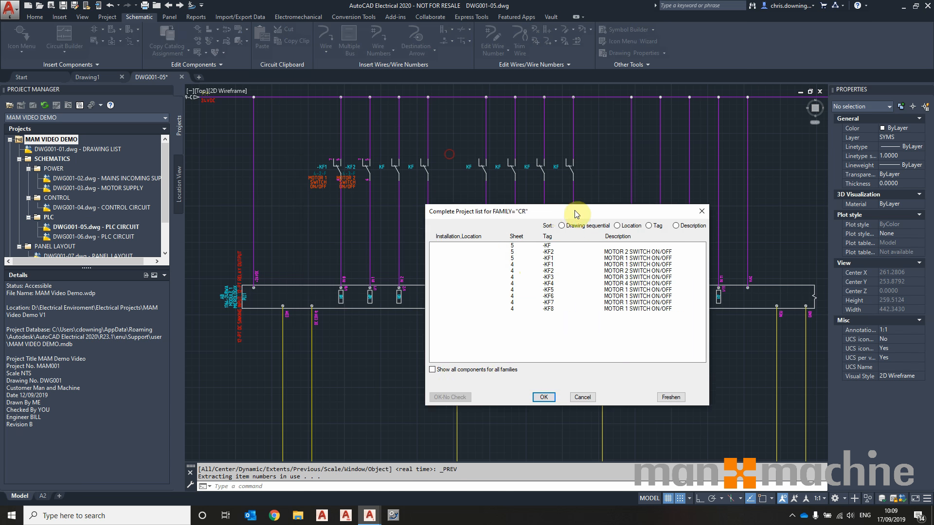
{"action": "left_click_drag", "start_coordinate": [577, 214], "coordinate": [635, 131]}
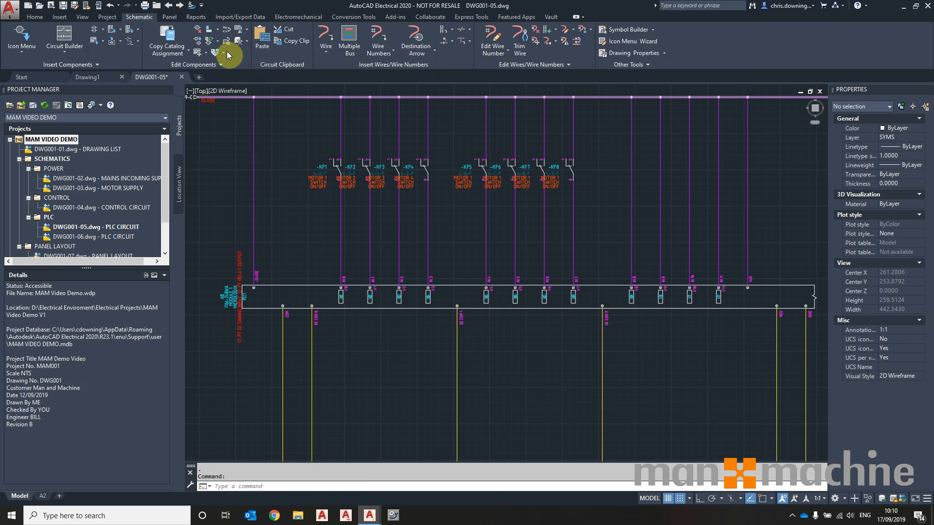
Hide the DESC1, DESC2 and DESC3 attributes on all eight relay contacts
{"action": "left_click", "coordinate": [223, 53]}
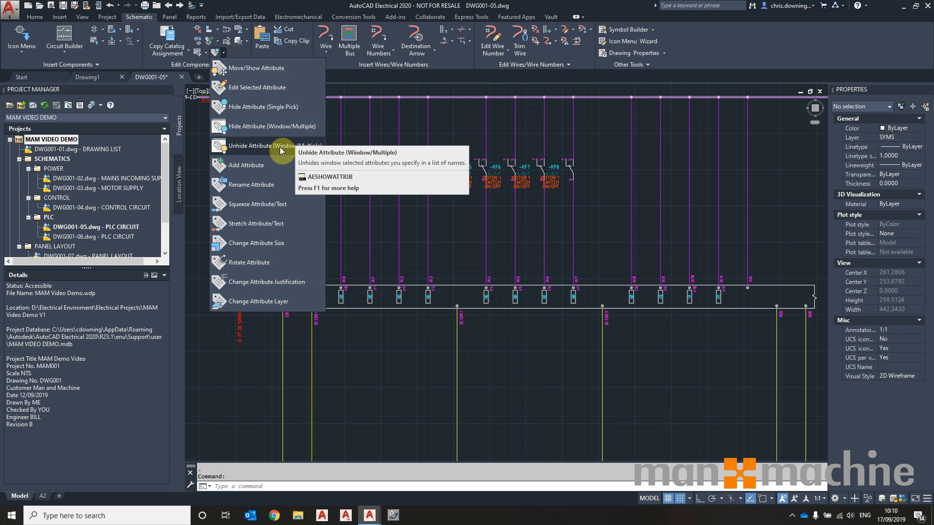
{"action": "left_click", "coordinate": [273, 127]}
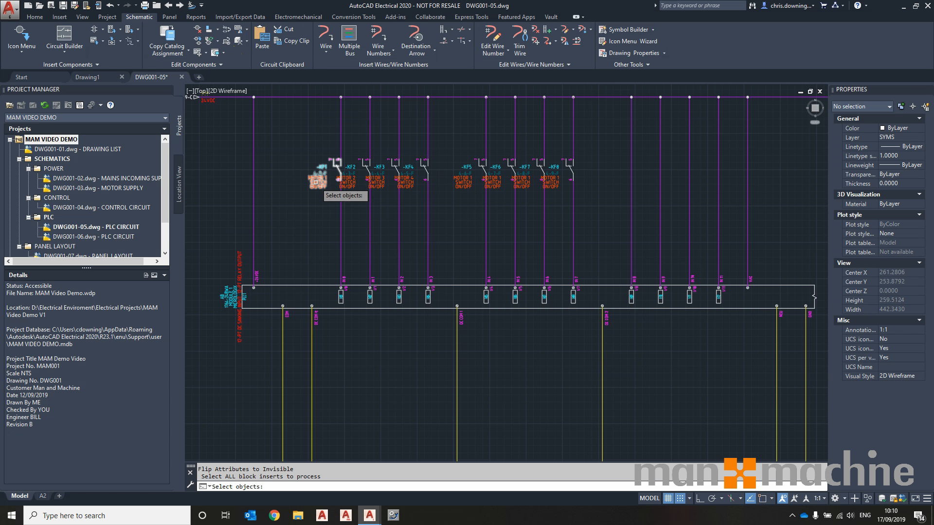
{"action": "left_click", "coordinate": [316, 181]}
{"action": "left_click", "coordinate": [347, 181]}
{"action": "left_click", "coordinate": [378, 181]}
{"action": "left_click", "coordinate": [405, 181]}
{"action": "left_click", "coordinate": [465, 182]}
{"action": "left_click", "coordinate": [494, 184]}
{"action": "left_click", "coordinate": [522, 184]}
{"action": "left_click", "coordinate": [551, 184]}
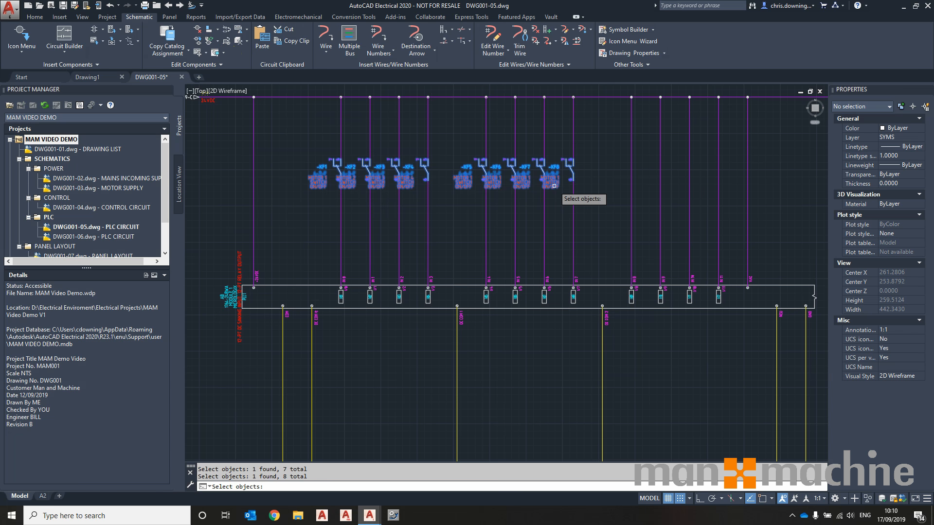
{"action": "right_click", "coordinate": [525, 188]}
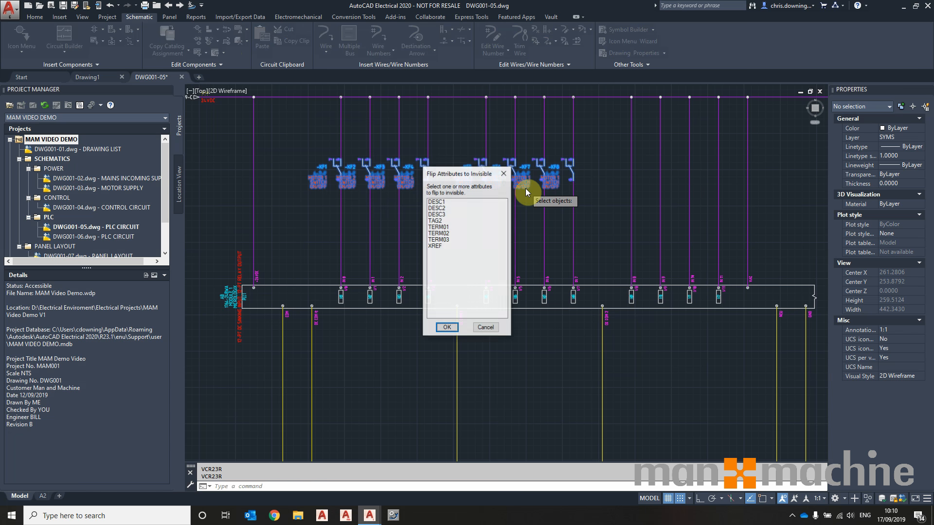
{"action": "left_click", "coordinate": [444, 215], "text": "shift"}
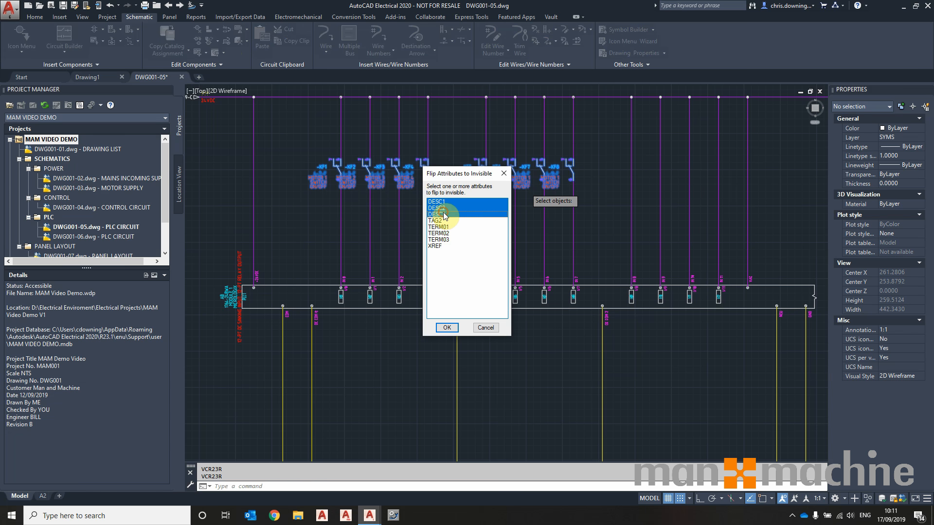
{"action": "left_click", "coordinate": [447, 328]}
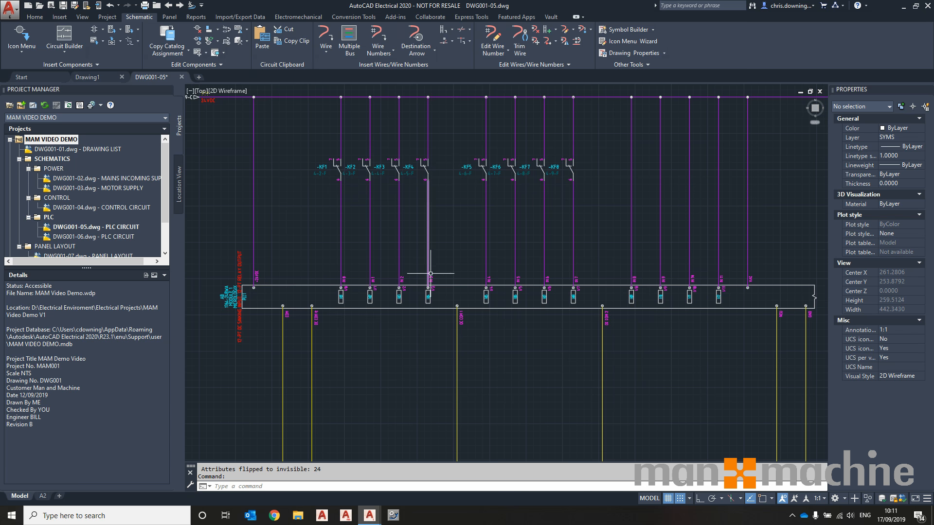
Move the XREF cross-reference attributes of contacts -KF1 to -KF8 together, slightly closer to their contact symbols
{"action": "scroll", "coordinate": [406, 210], "scroll_direction": "up", "scroll_amount": 2}
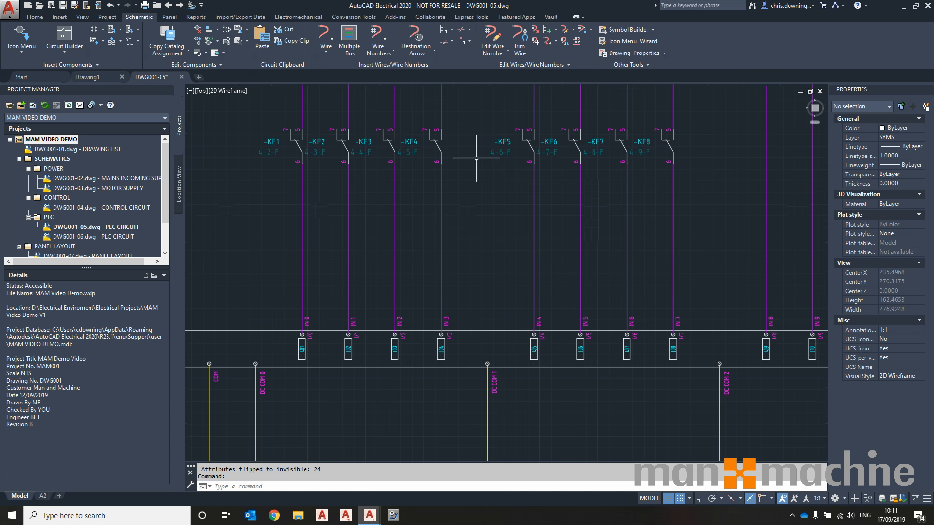
{"action": "left_click", "coordinate": [223, 52]}
{"action": "left_click", "coordinate": [245, 77]}
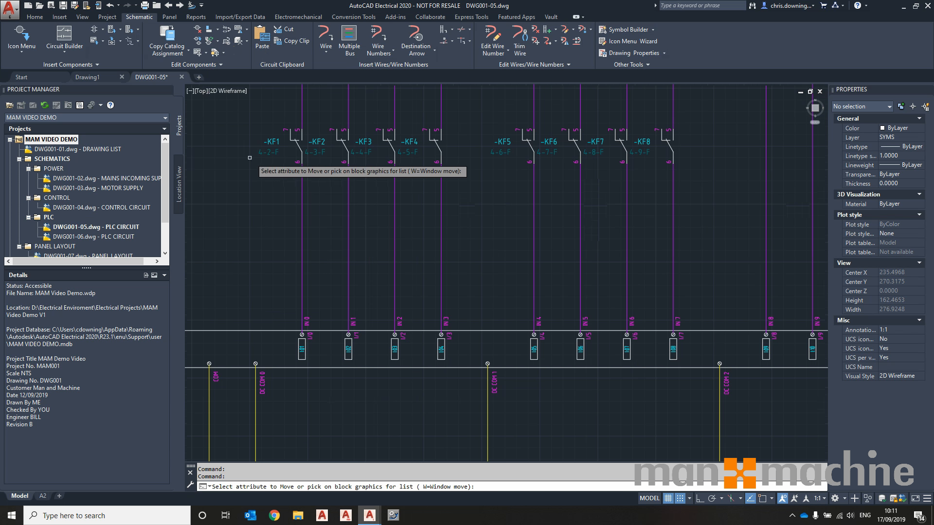
{"action": "left_click", "coordinate": [274, 152]}
{"action": "left_click", "coordinate": [315, 152]}
{"action": "left_click", "coordinate": [361, 152]}
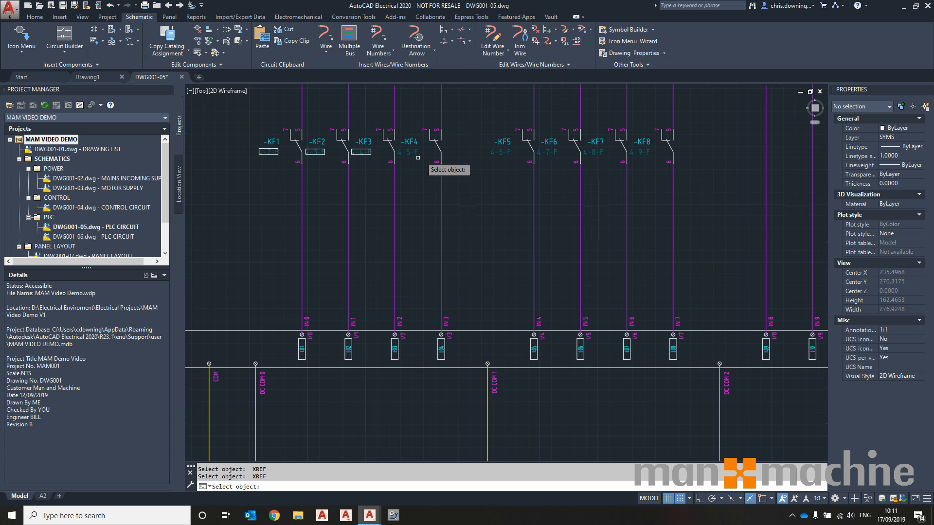
{"action": "left_click", "coordinate": [409, 152]}
{"action": "left_click", "coordinate": [505, 152]}
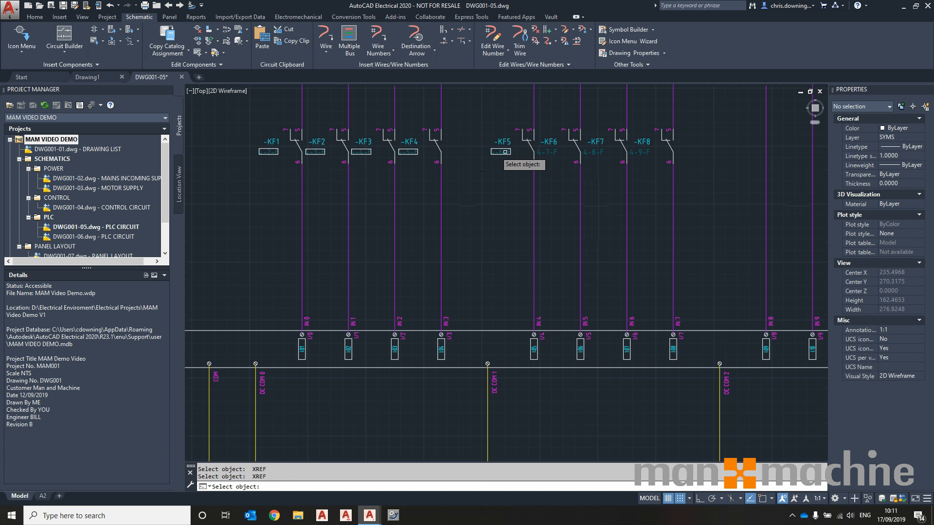
{"action": "left_click", "coordinate": [547, 151]}
{"action": "left_click", "coordinate": [594, 151]}
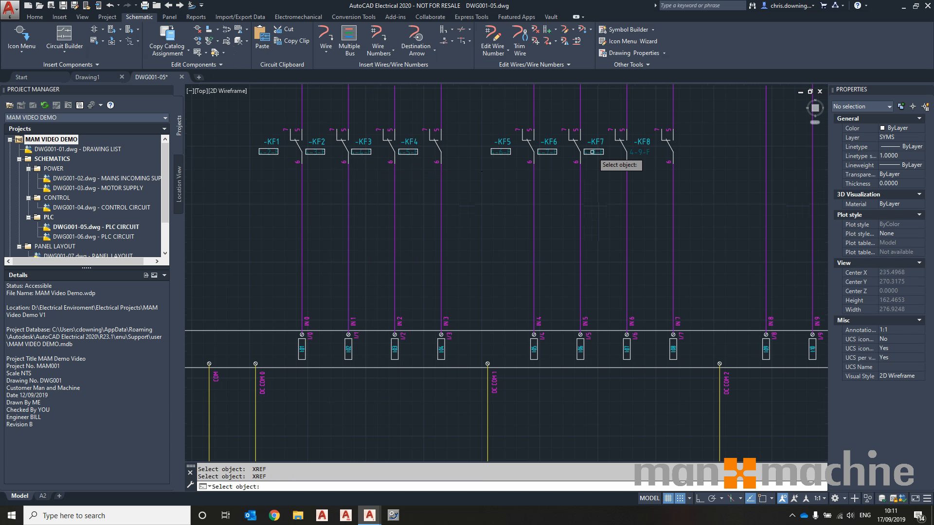
{"action": "left_click", "coordinate": [638, 151]}
{"action": "key", "text": "Return"}
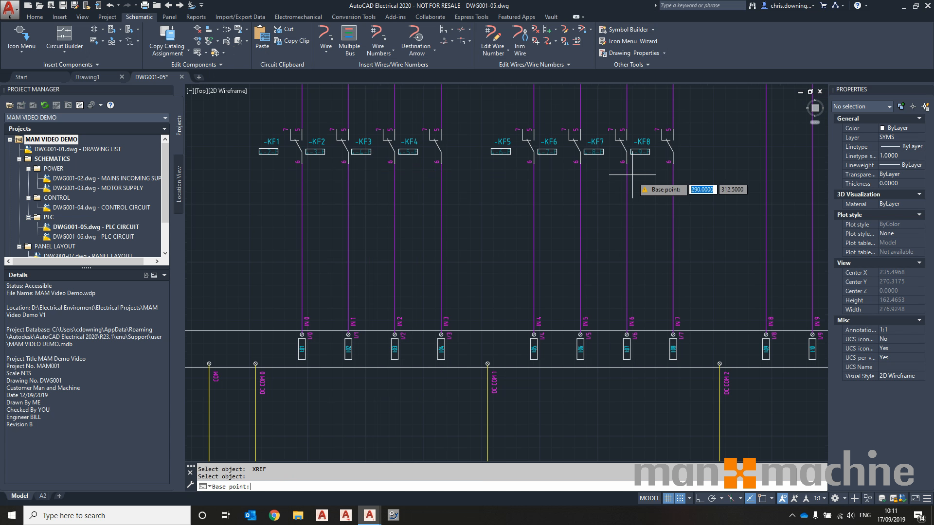
{"action": "left_click", "coordinate": [645, 181]}
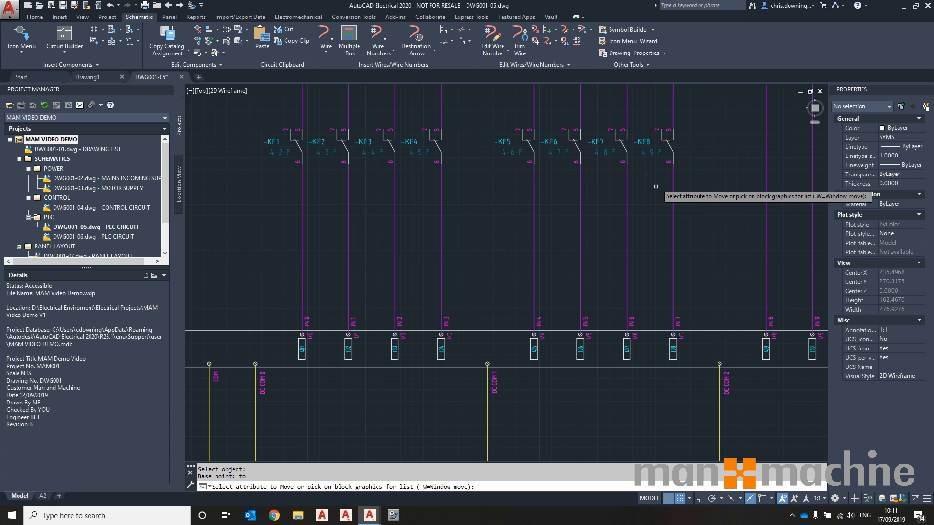
Move the -KF1 to -KF8 tag attributes together slightly towards their contacts, above the cross-references, and end the attribute move
{"action": "left_click", "coordinate": [271, 141]}
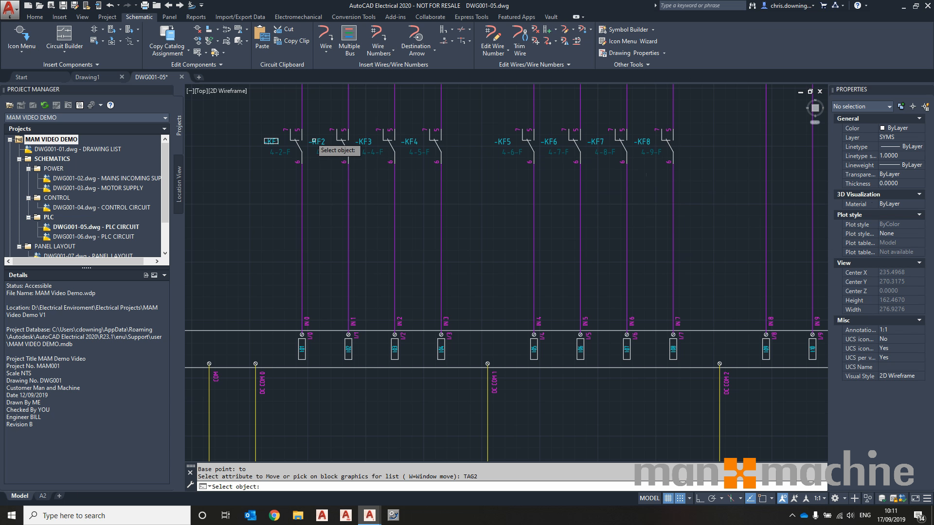
{"action": "left_click", "coordinate": [318, 142]}
{"action": "left_click", "coordinate": [364, 141]}
{"action": "left_click", "coordinate": [412, 143]}
{"action": "left_click", "coordinate": [504, 141]}
{"action": "left_click", "coordinate": [549, 142]}
{"action": "left_click", "coordinate": [595, 142]}
{"action": "left_click", "coordinate": [639, 141]}
{"action": "right_click", "coordinate": [668, 157]}
{"action": "left_click", "coordinate": [714, 152]}
{"action": "left_click", "coordinate": [720, 152]}
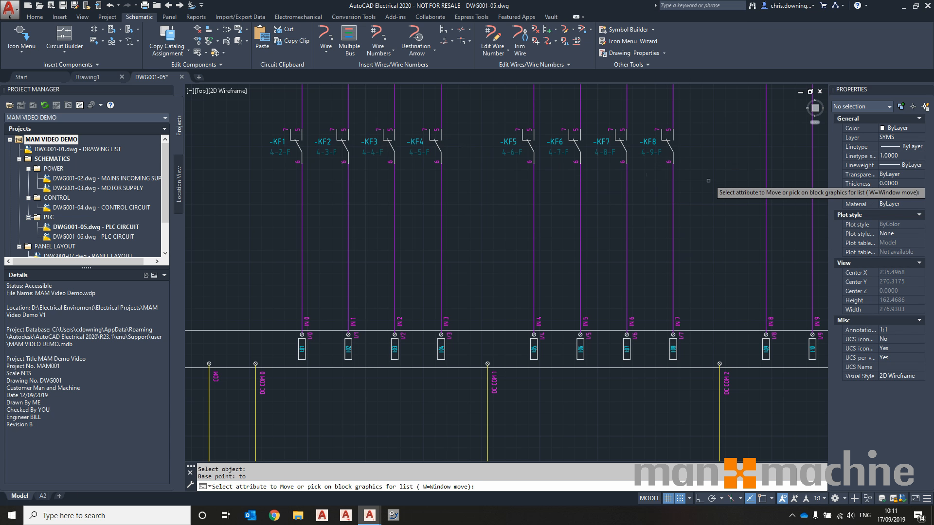
{"action": "right_click", "coordinate": [650, 198]}
{"action": "scroll", "coordinate": [654, 197], "scroll_direction": "down", "scroll_amount": 2}
{"action": "middle_click_drag", "start_coordinate": [686, 189], "coordinate": [552, 176]}
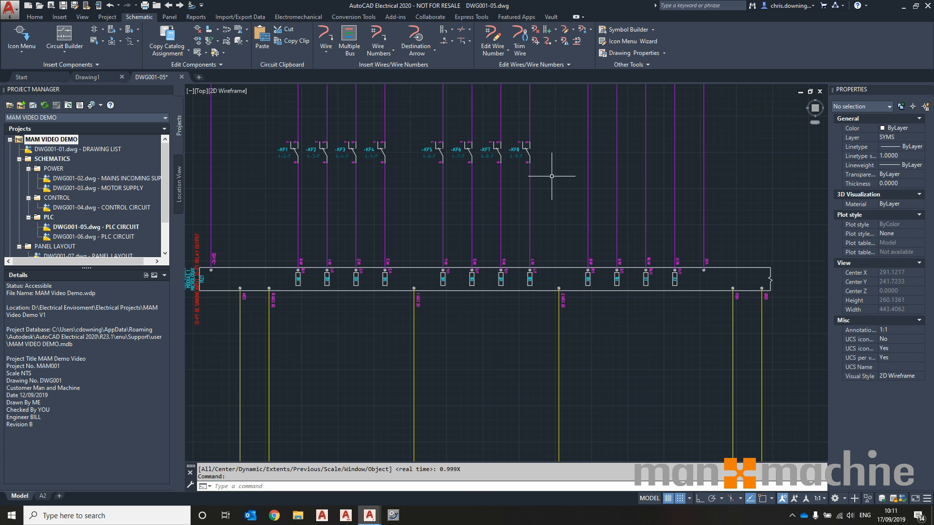
Examine the contact cross-reference tables and holding contacts of relays -KF1 to -KF3 on drawing DWG001-04
{"action": "scroll", "coordinate": [534, 159], "scroll_direction": "down", "scroll_amount": 2}
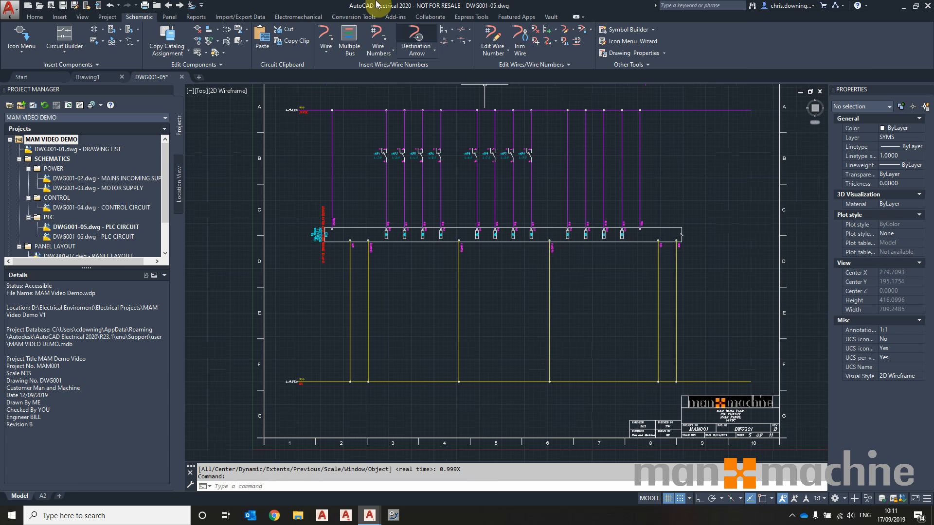
{"action": "left_click", "coordinate": [166, 8]}
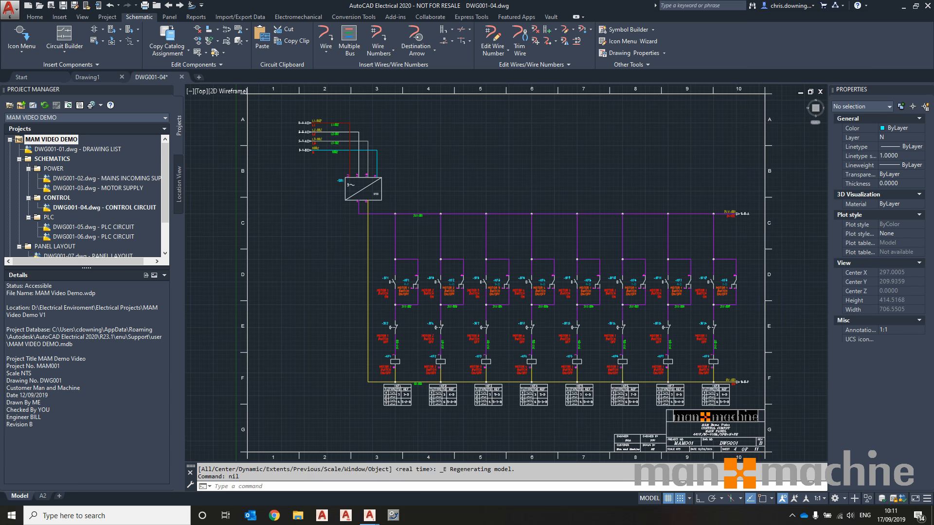
{"action": "scroll", "coordinate": [427, 401], "scroll_direction": "up", "scroll_amount": 6}
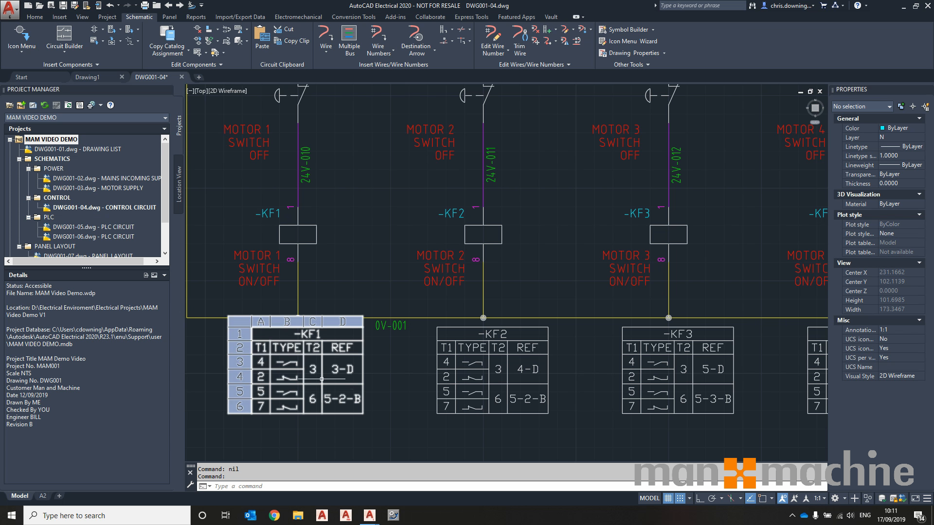
{"action": "middle_click_drag", "start_coordinate": [384, 318], "coordinate": [402, 432]}
{"action": "middle_click_drag", "start_coordinate": [420, 291], "coordinate": [446, 354]}
{"action": "scroll", "coordinate": [445, 354], "scroll_direction": "down", "scroll_amount": 2}
{"action": "scroll", "coordinate": [434, 170], "scroll_direction": "up", "scroll_amount": 1}
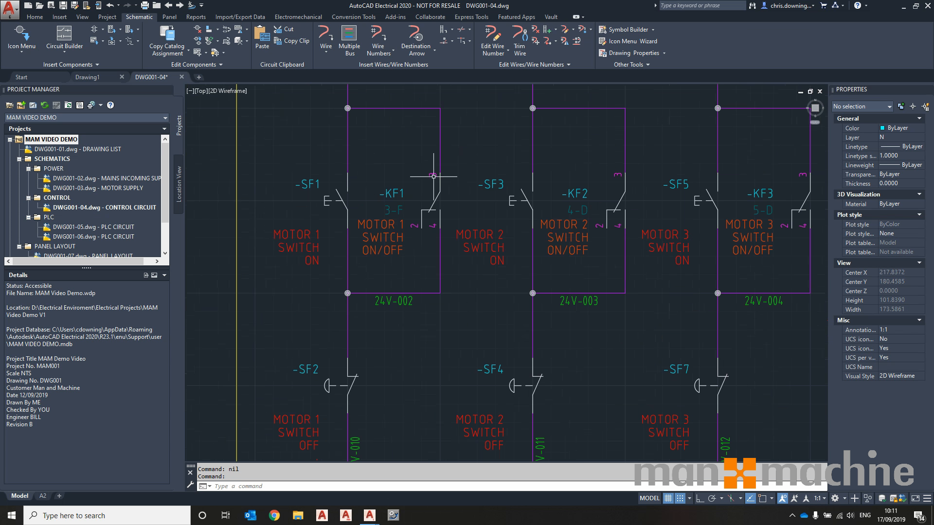
{"action": "scroll", "coordinate": [428, 179], "scroll_direction": "down", "scroll_amount": 2}
{"action": "middle_click_drag", "start_coordinate": [407, 328], "coordinate": [392, 304]}
{"action": "scroll", "coordinate": [401, 271], "scroll_direction": "down", "scroll_amount": 1}
{"action": "scroll", "coordinate": [395, 341], "scroll_direction": "up", "scroll_amount": 5}
{"action": "middle_click", "coordinate": [391, 305]}
{"action": "middle_click", "coordinate": [391, 304]}
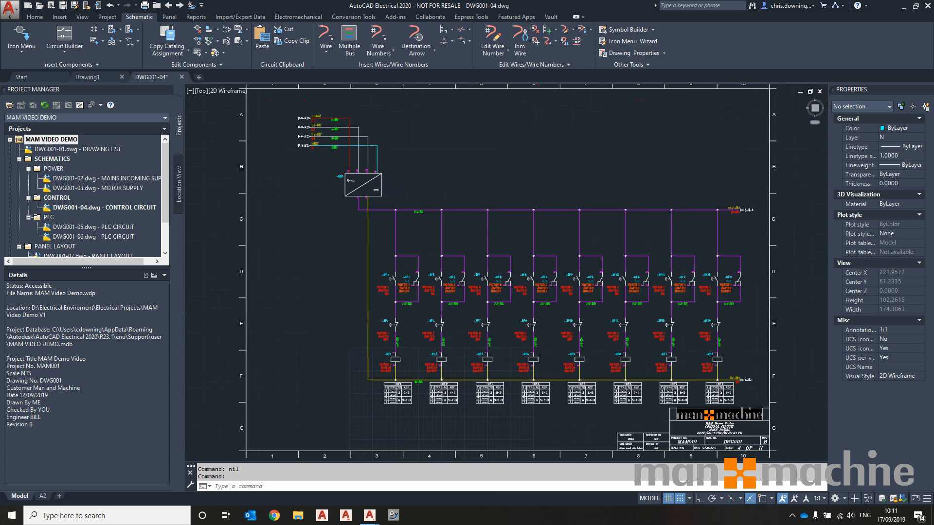
On drawing DWG001-05, insert a source signal arrow with code SIG010 at the open end of the upper 24 V wire
{"action": "left_click", "coordinate": [180, 6]}
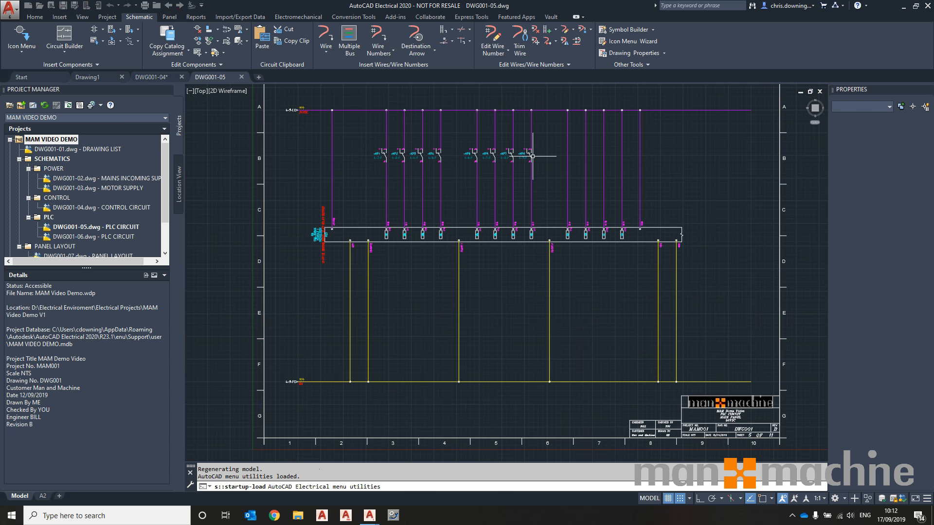
{"action": "left_click", "coordinate": [409, 54]}
{"action": "left_click", "coordinate": [432, 84]}
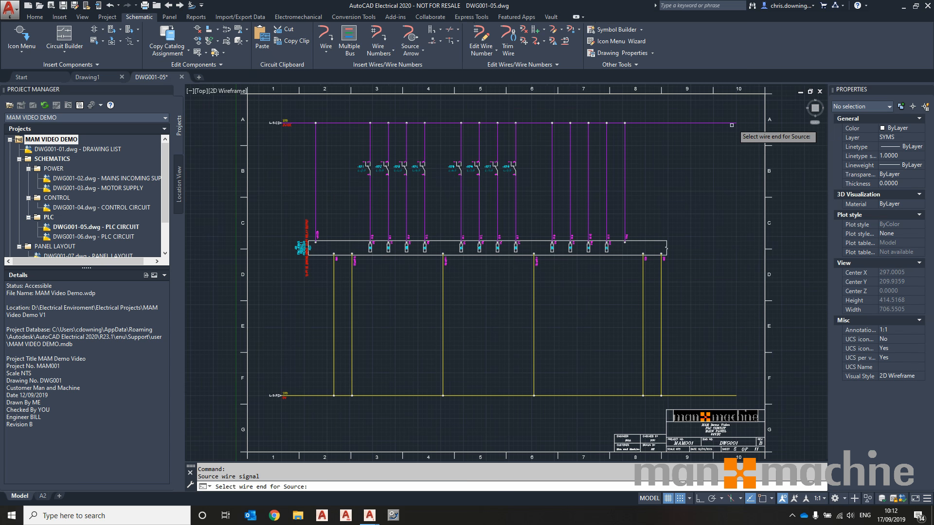
{"action": "left_click", "coordinate": [735, 122]}
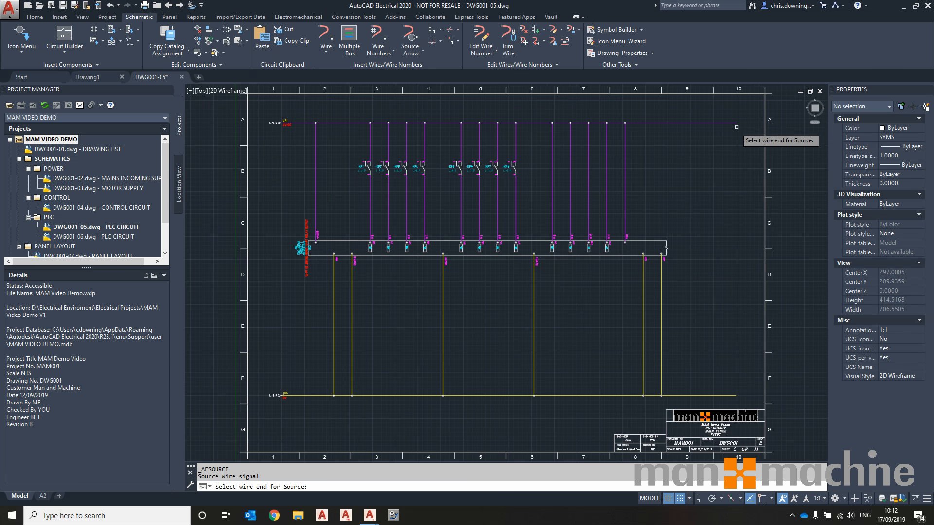
{"action": "left_click", "coordinate": [738, 123]}
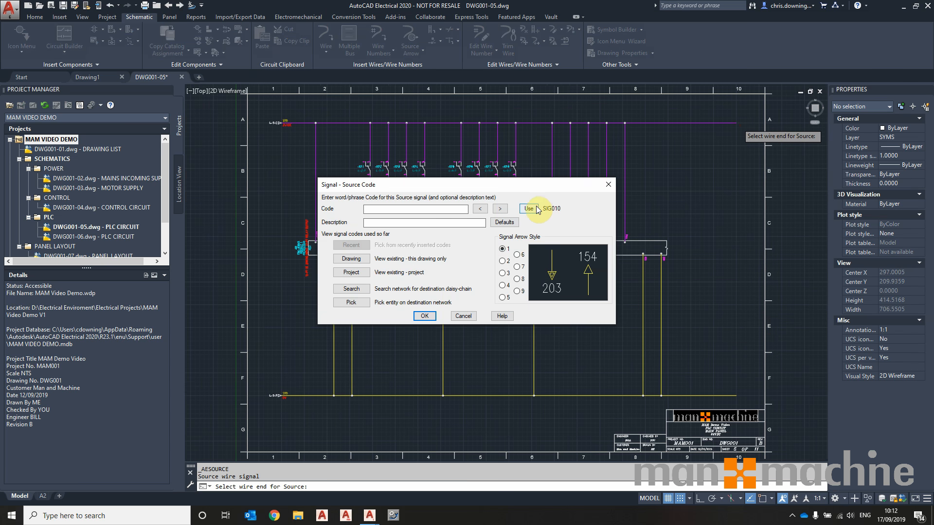
{"action": "left_click", "coordinate": [424, 316]}
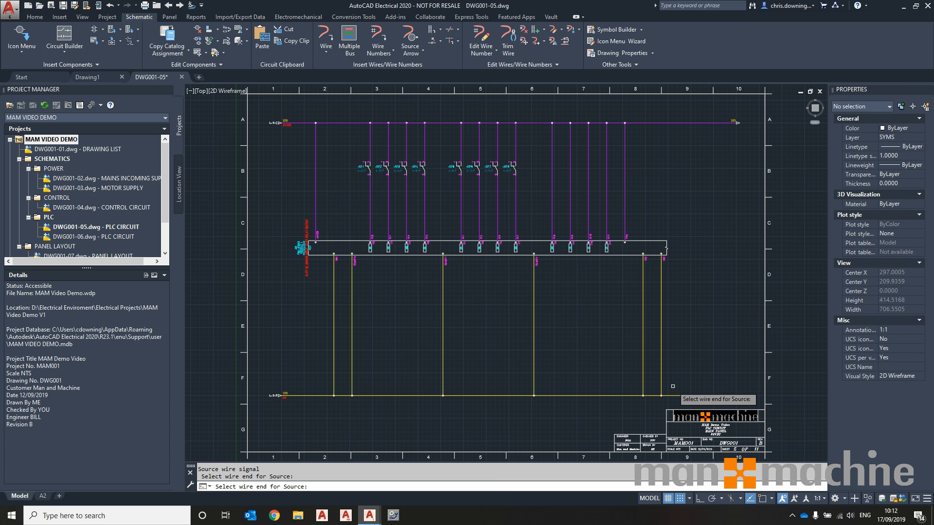
Insert source arrow SIG011 with description 0V at the lower wire's open end, and add a 24 V description to source arrow SIG010
{"action": "left_click", "coordinate": [736, 395]}
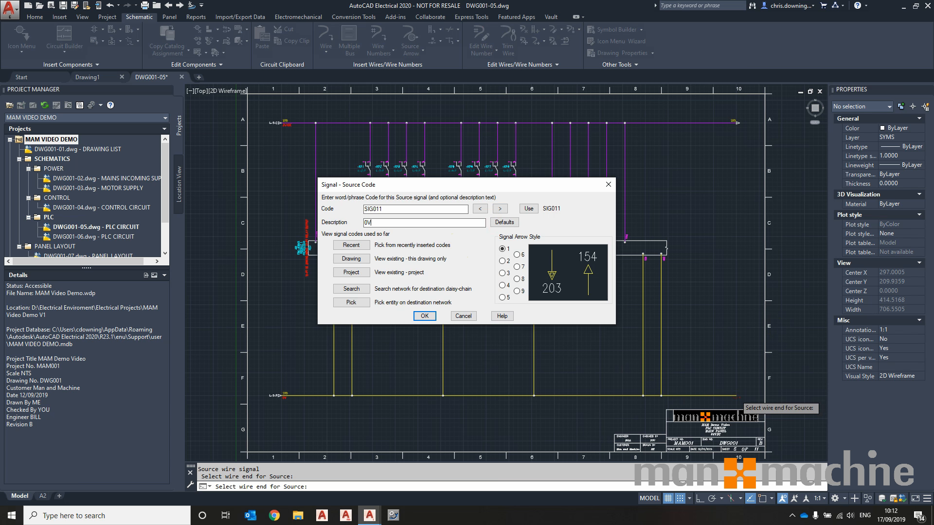
{"action": "left_click", "coordinate": [423, 317]}
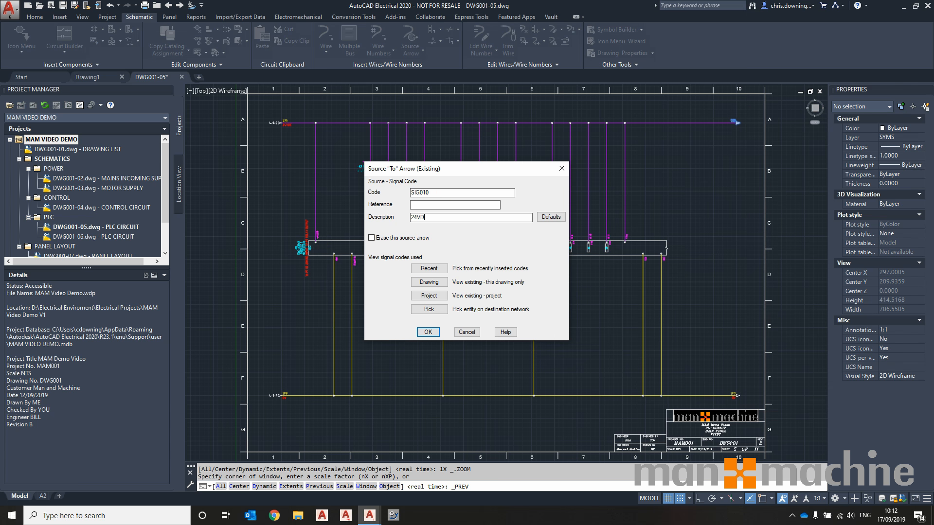
{"action": "left_click", "coordinate": [428, 333]}
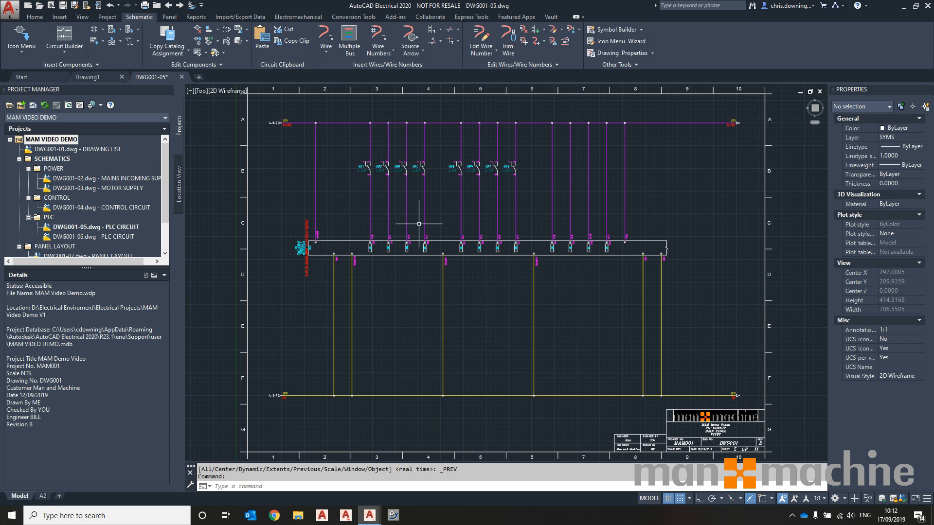
On drawing DWG001-06, insert a destination arrow for SIG010 at the upper wire's start and update its wire layer to match the source
{"action": "left_click", "coordinate": [187, 10]}
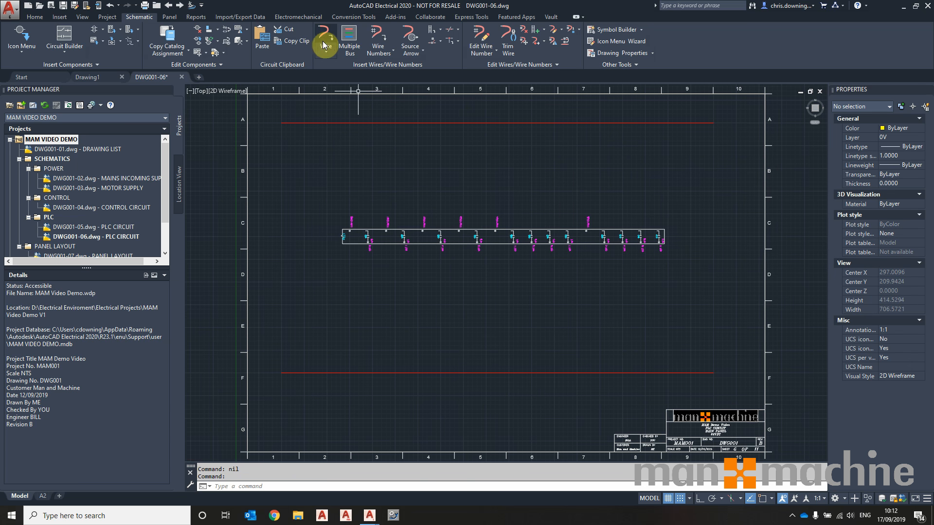
{"action": "left_click", "coordinate": [409, 57]}
{"action": "left_click", "coordinate": [430, 88]}
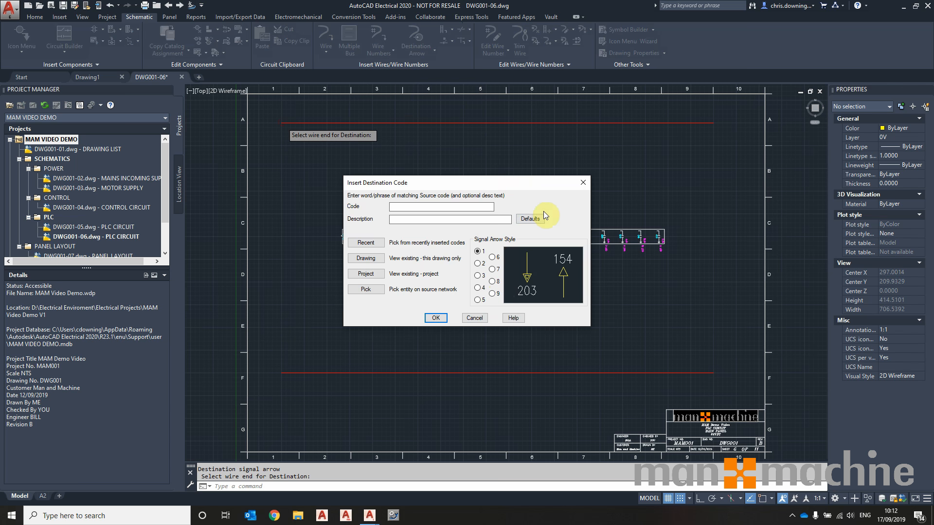
{"action": "left_click", "coordinate": [370, 273]}
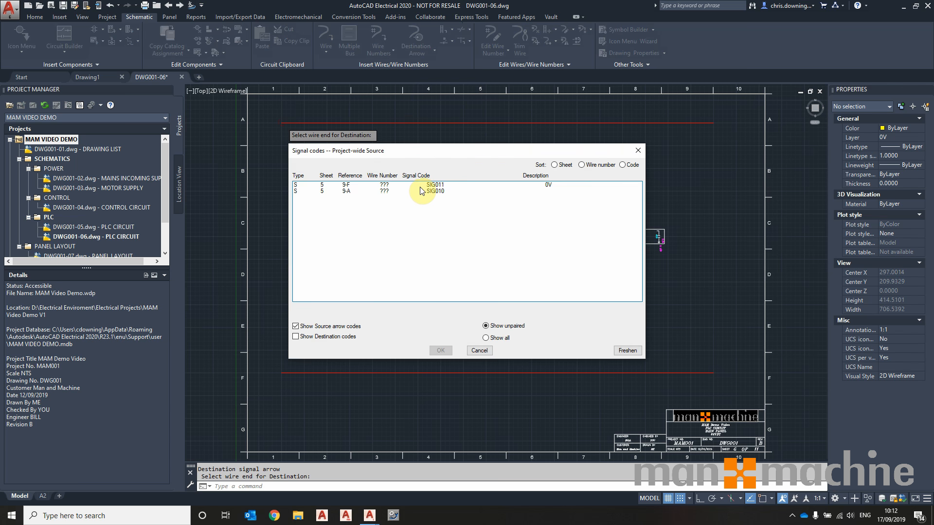
{"action": "left_click", "coordinate": [421, 191]}
{"action": "left_click", "coordinate": [433, 354]}
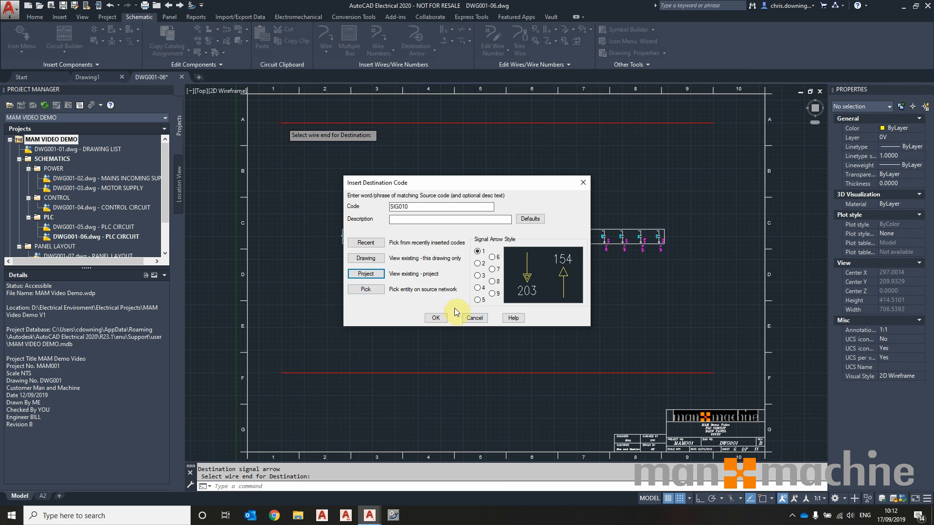
{"action": "left_click", "coordinate": [436, 319]}
{"action": "left_click", "coordinate": [447, 276]}
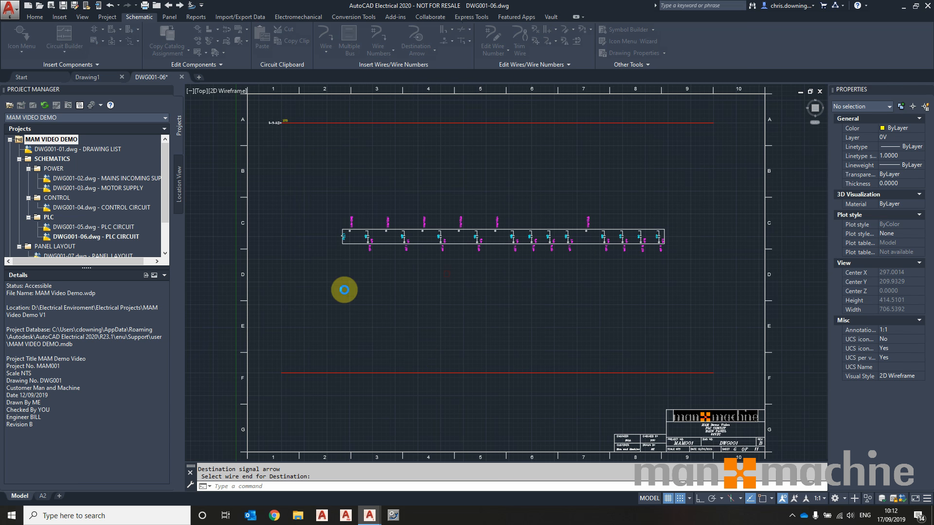
Insert a destination arrow for SIG011 (0V) at the lower wire's start and update its wire layer to the source layer
{"action": "key", "text": "Return"}
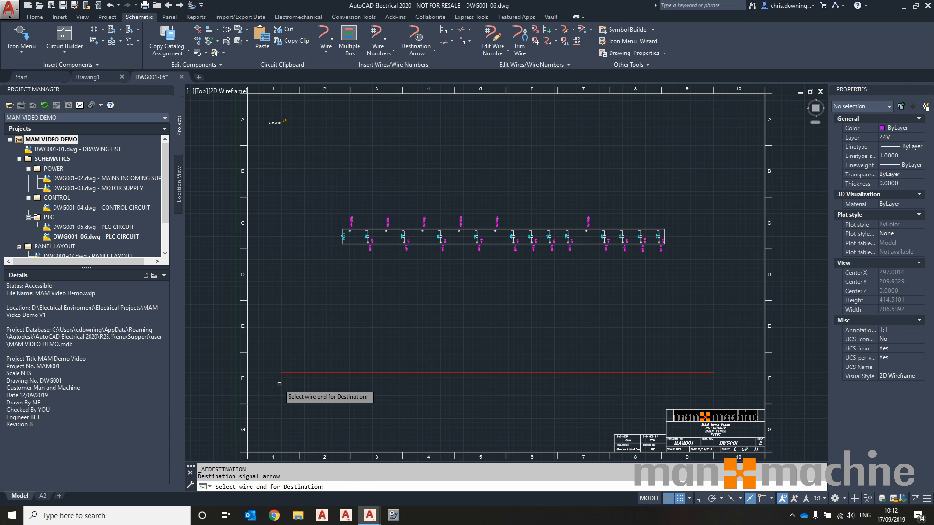
{"action": "left_click", "coordinate": [282, 372]}
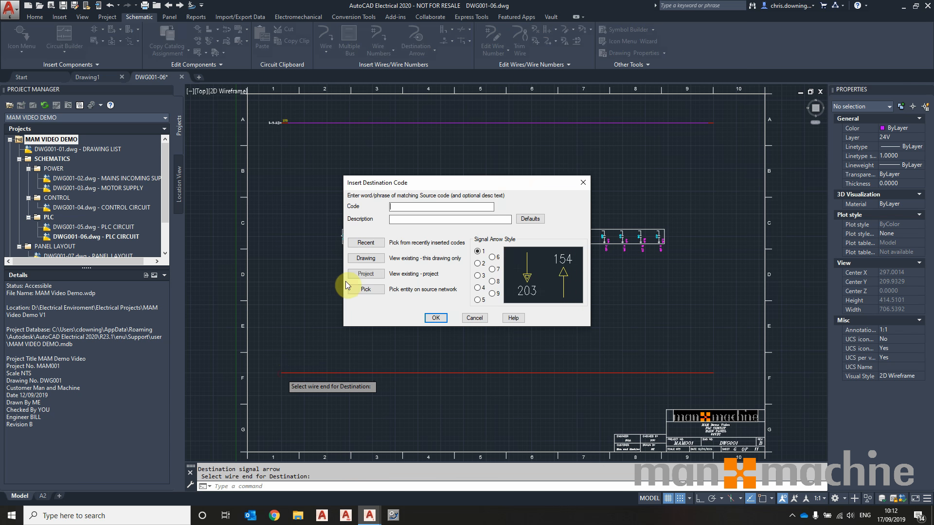
{"action": "left_click", "coordinate": [359, 276]}
{"action": "left_click", "coordinate": [551, 185]}
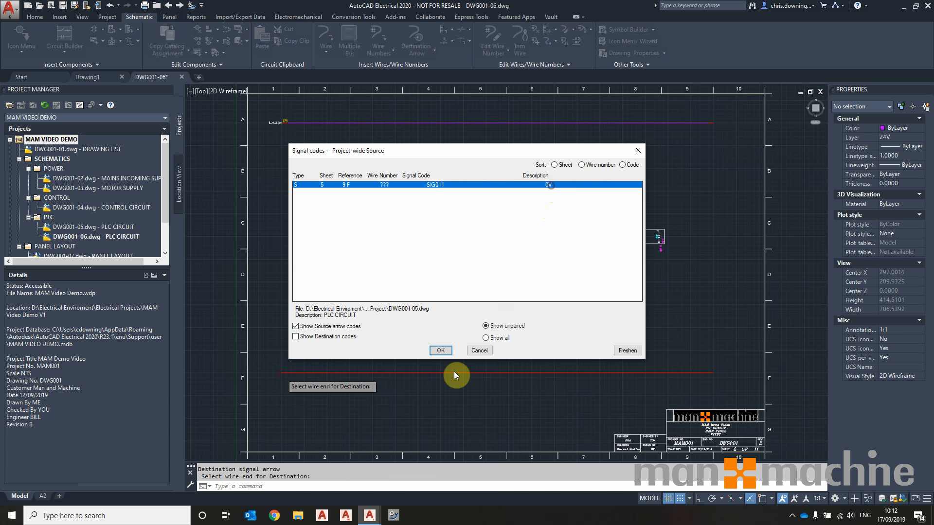
{"action": "left_click", "coordinate": [437, 347]}
{"action": "left_click", "coordinate": [441, 317]}
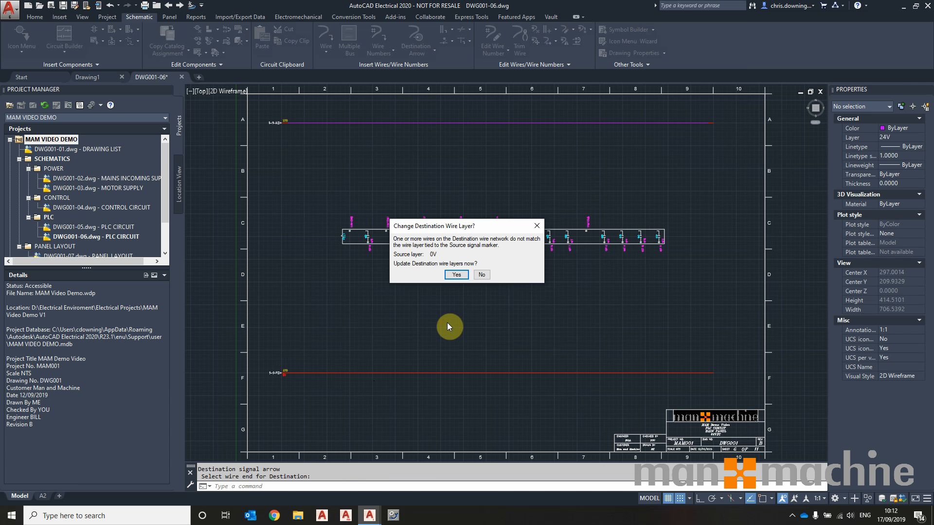
{"action": "left_click", "coordinate": [457, 275]}
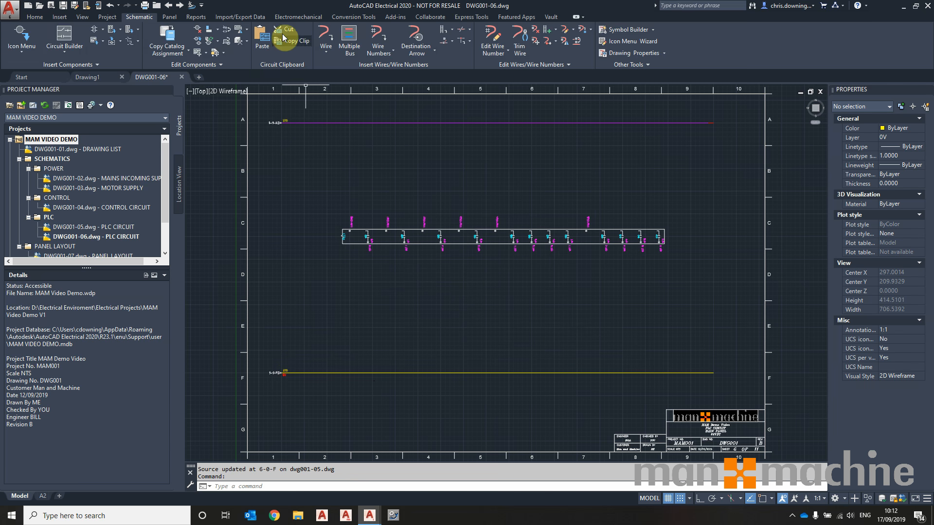
Number all wires across drawing DWG001-05 sequentially from 001, using Tag/retag all with the wire layer format overrides
{"action": "left_click", "coordinate": [173, 5]}
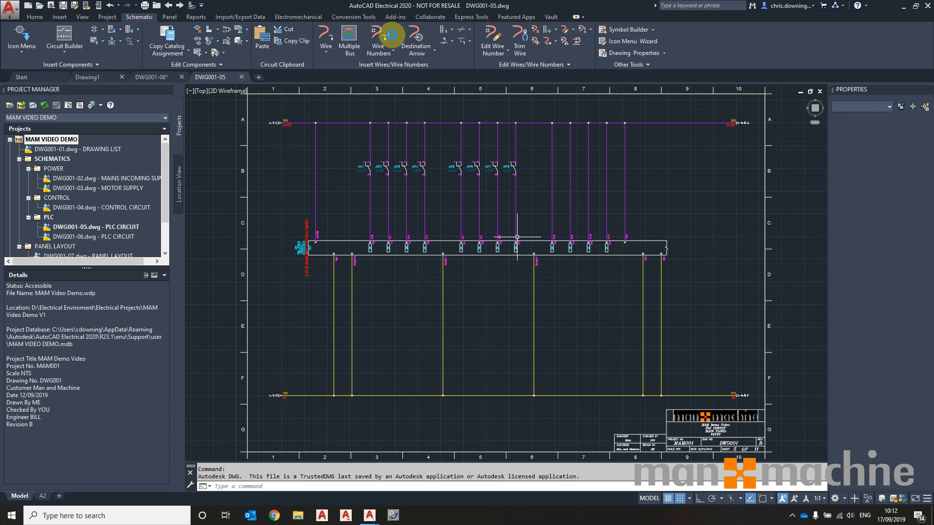
{"action": "left_click", "coordinate": [391, 36]}
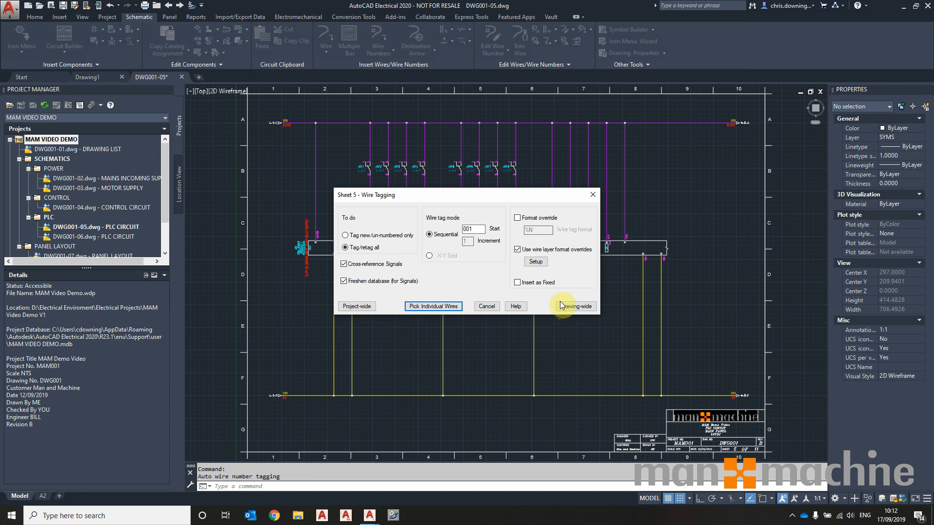
{"action": "left_click", "coordinate": [561, 304]}
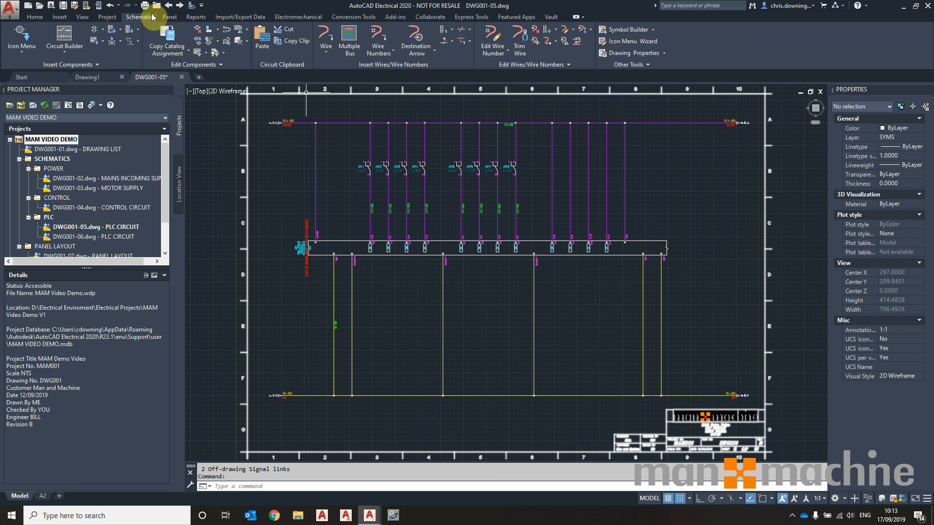
On drawing DWG001-06, run a multiple wire bus from the PLC module's upper connection points to the 24 V wire
{"action": "left_click", "coordinate": [180, 5]}
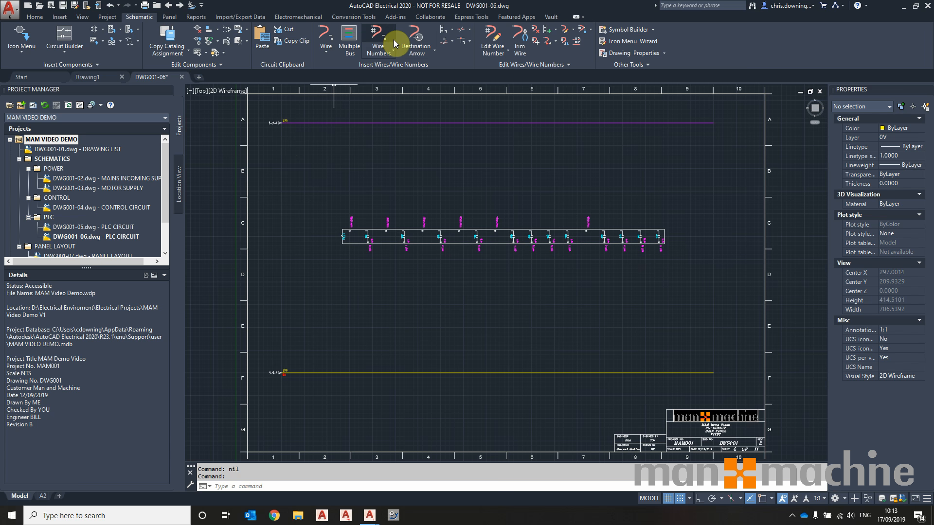
{"action": "left_click", "coordinate": [351, 38]}
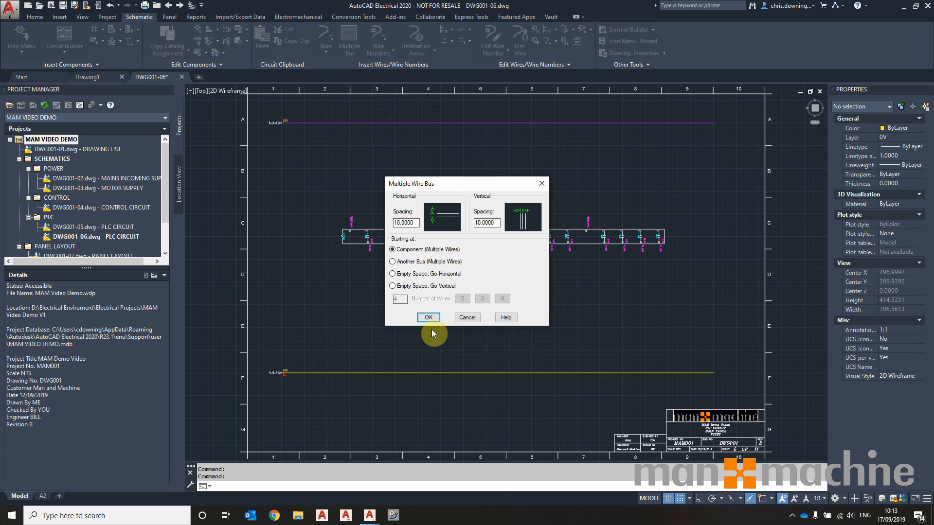
{"action": "left_click", "coordinate": [429, 318]}
{"action": "left_click", "coordinate": [320, 175]}
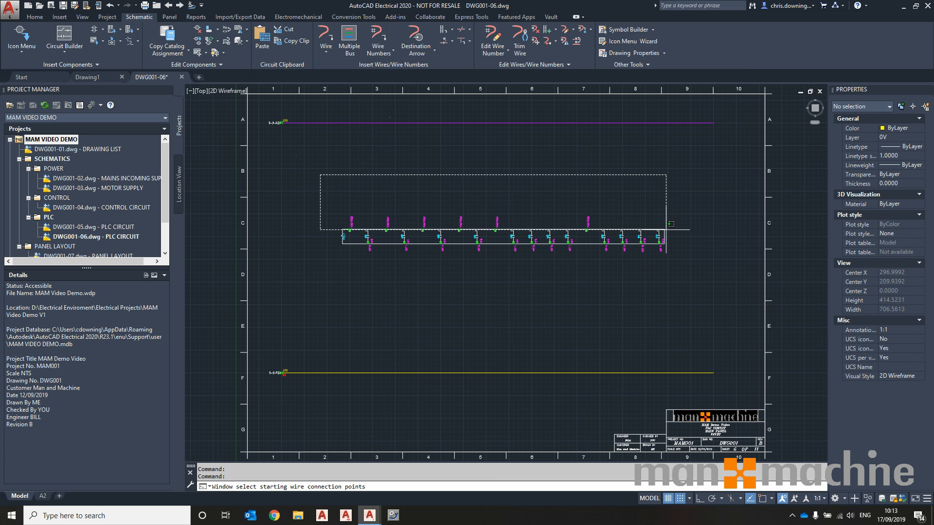
{"action": "left_click", "coordinate": [666, 234]}
{"action": "left_click", "coordinate": [529, 125]}
Run a multiple wire bus from the PLC module's lower output connection points down to the 0V wire
{"action": "right_click", "coordinate": [377, 255]}
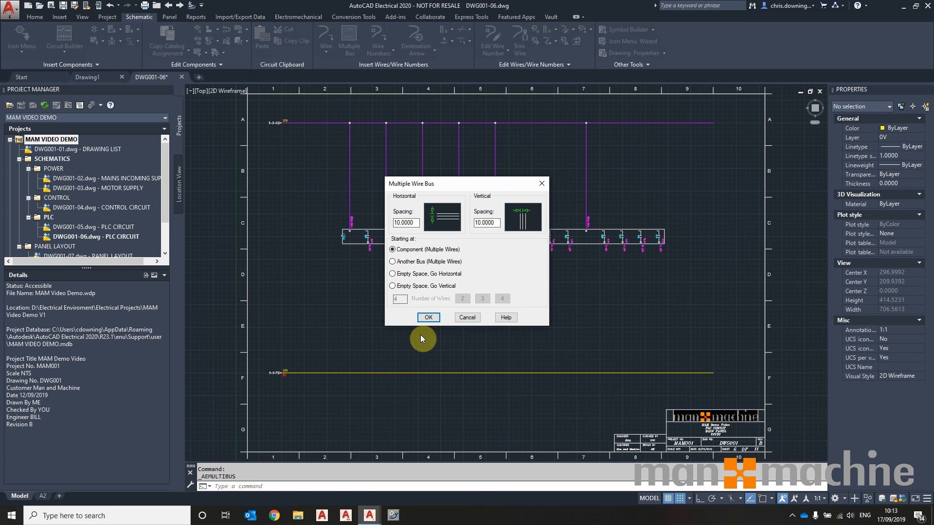
{"action": "left_click", "coordinate": [422, 318]}
{"action": "left_click", "coordinate": [358, 241]}
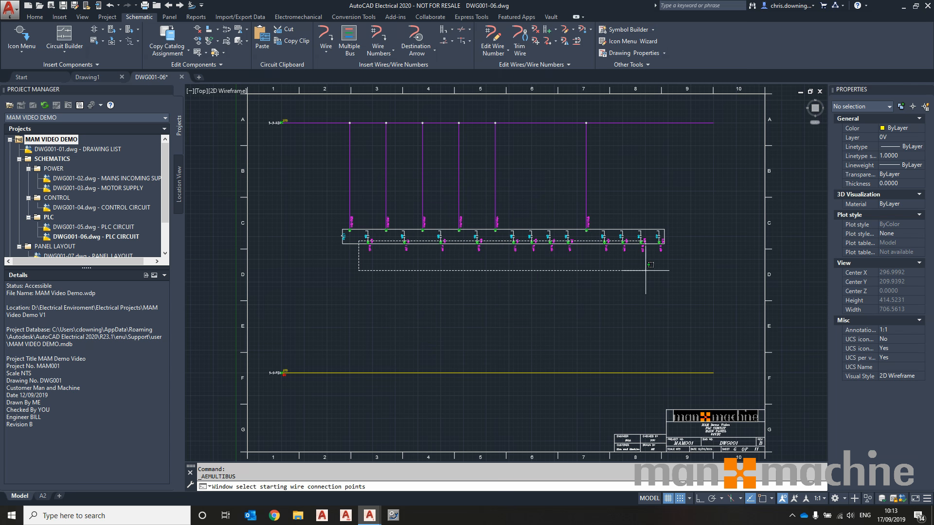
{"action": "left_click", "coordinate": [673, 268]}
{"action": "left_click", "coordinate": [578, 373]}
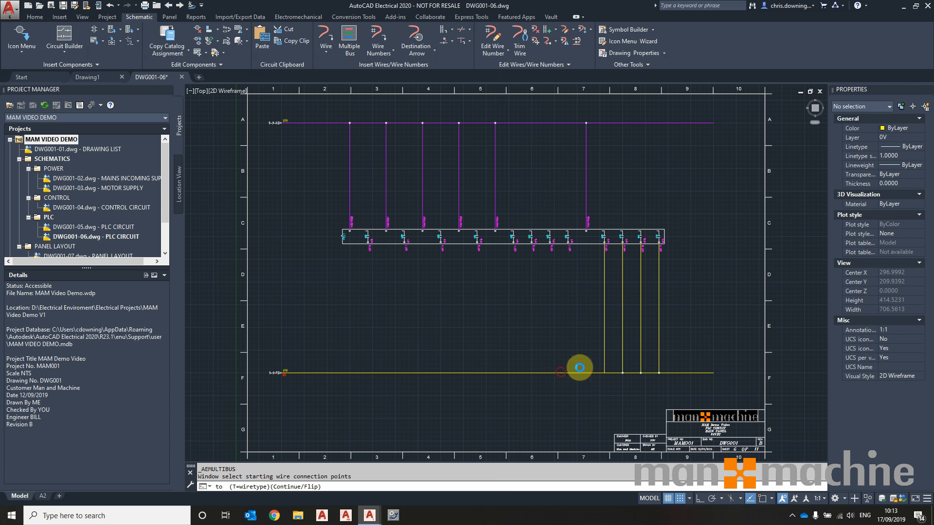
{"action": "scroll", "coordinate": [493, 342], "scroll_direction": "up", "scroll_amount": 2}
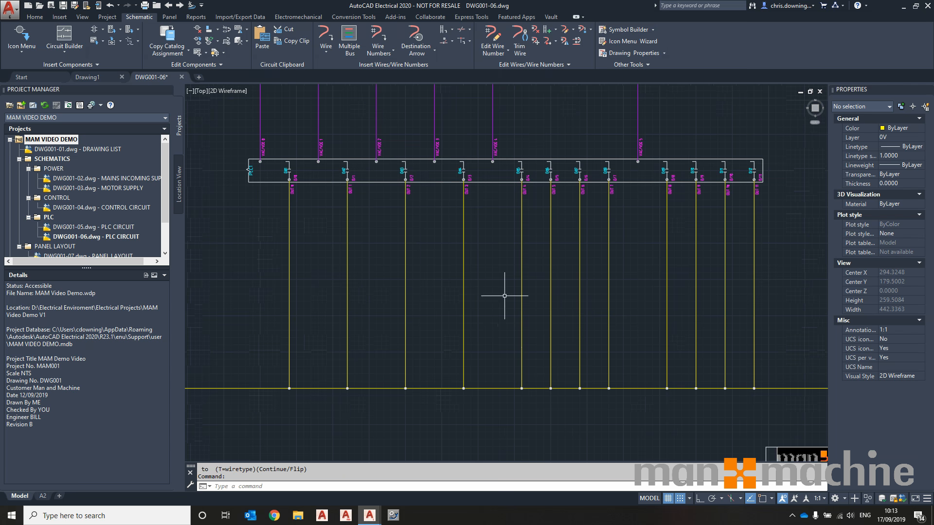
{"action": "middle_click_drag", "start_coordinate": [703, 314], "coordinate": [670, 297]}
{"action": "scroll", "coordinate": [589, 226], "scroll_direction": "up", "scroll_amount": 2}
{"action": "mouse_move", "coordinate": [595, 230]}
{"action": "middle_mouse_down"}
{"action": "mouse_move", "coordinate": [609, 308]}
{"action": "mouse_move", "coordinate": [619, 303]}
{"action": "middle_mouse_up"}
{"action": "scroll", "coordinate": [620, 294], "scroll_direction": "down", "scroll_amount": 2}
{"action": "scroll", "coordinate": [642, 300], "scroll_direction": "down", "scroll_amount": 2}
{"action": "middle_click_drag", "start_coordinate": [676, 315], "coordinate": [639, 310]}
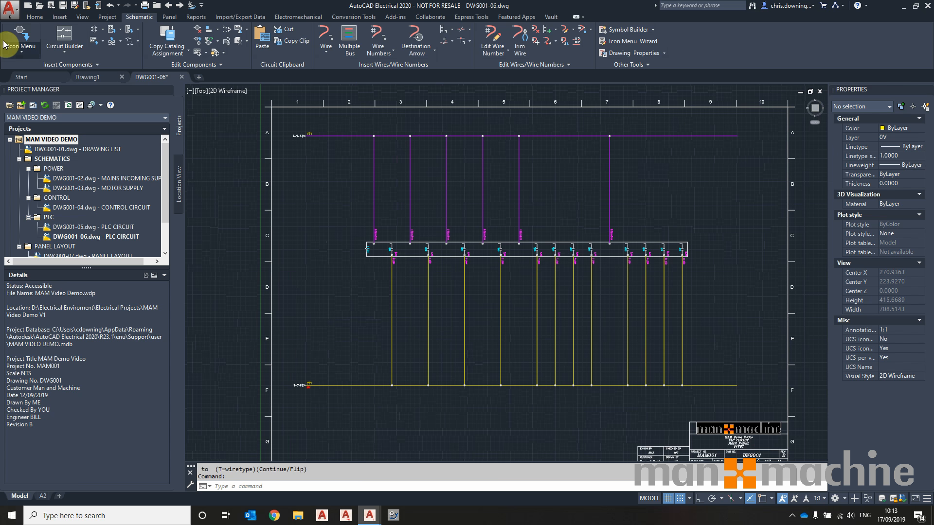
Insert a Motor Starter coil on the first PLC output wire, OUT 0, just above the 0V wire
{"action": "left_click", "coordinate": [16, 35]}
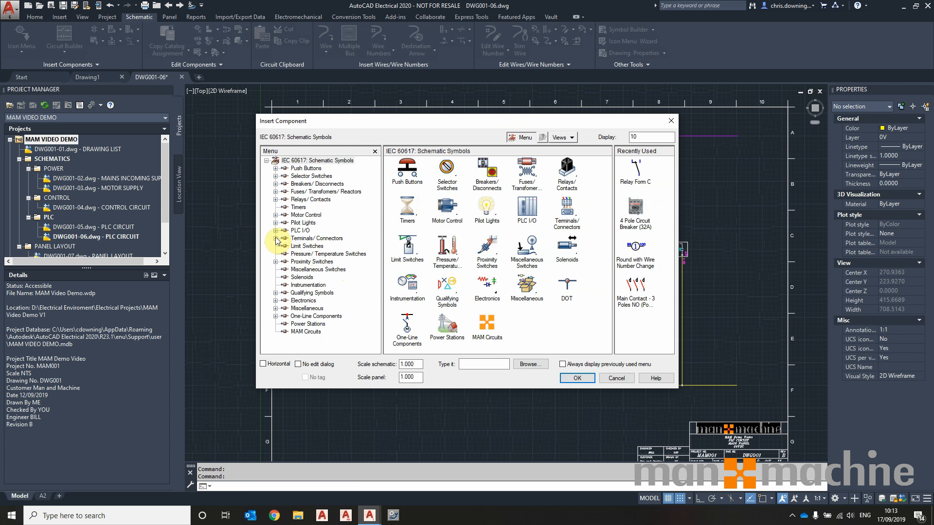
{"action": "left_click", "coordinate": [276, 215]}
{"action": "left_click", "coordinate": [314, 254]}
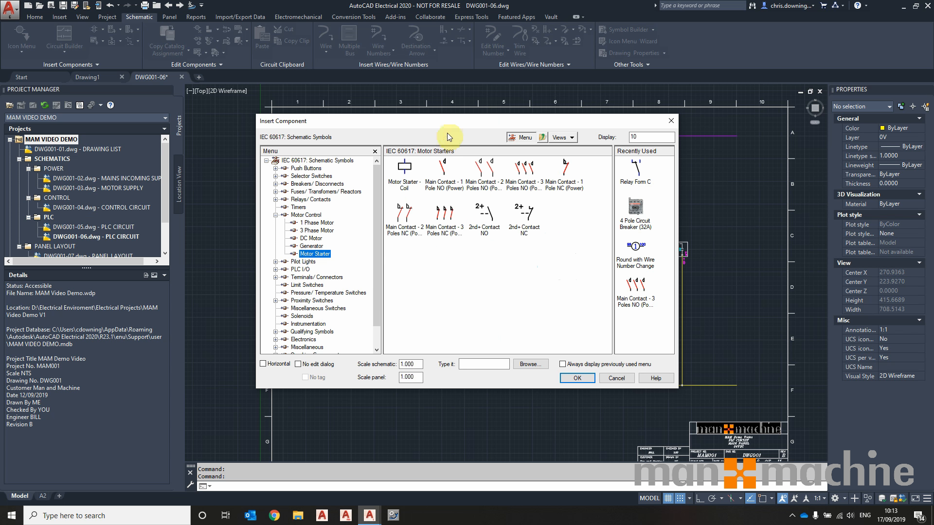
{"action": "left_click", "coordinate": [410, 171]}
{"action": "scroll", "coordinate": [389, 351], "scroll_direction": "up", "scroll_amount": 4}
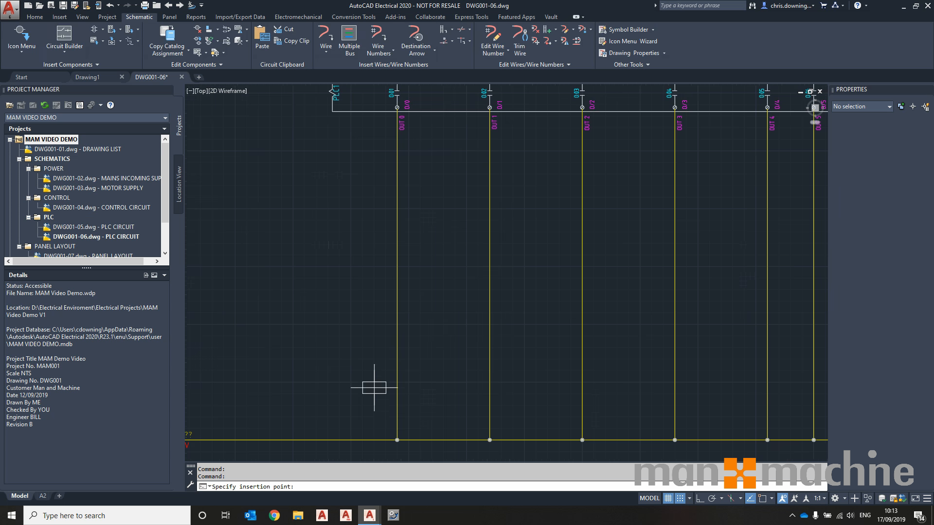
{"action": "left_click", "coordinate": [397, 417]}
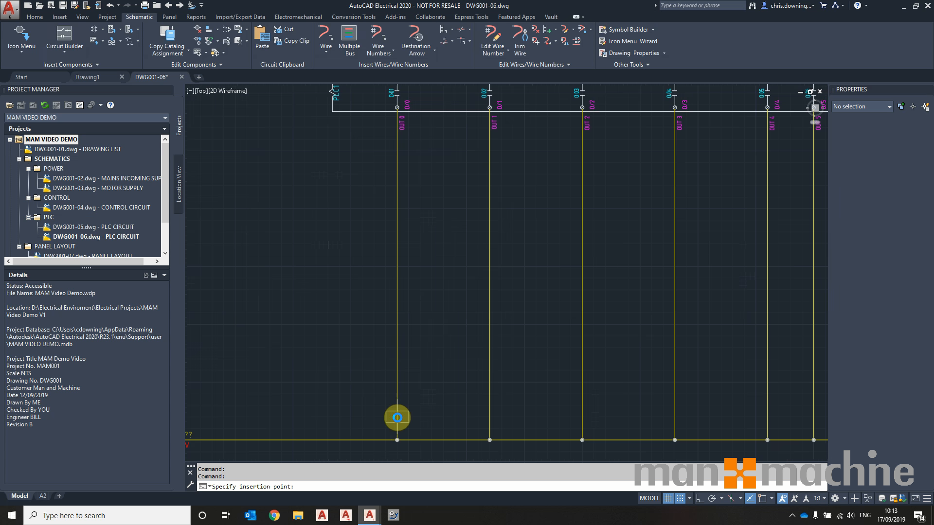
Assign the SIEMENS 3RT10 17-1HB41 catalog part to the QA9 coil and set its first description line to MOTOR 1
{"action": "left_click", "coordinate": [343, 314]}
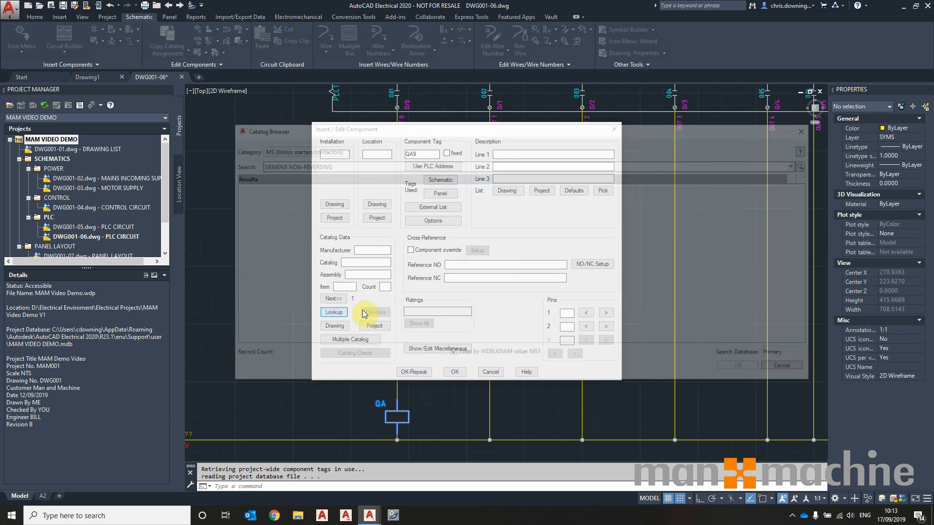
{"action": "left_click", "coordinate": [757, 370]}
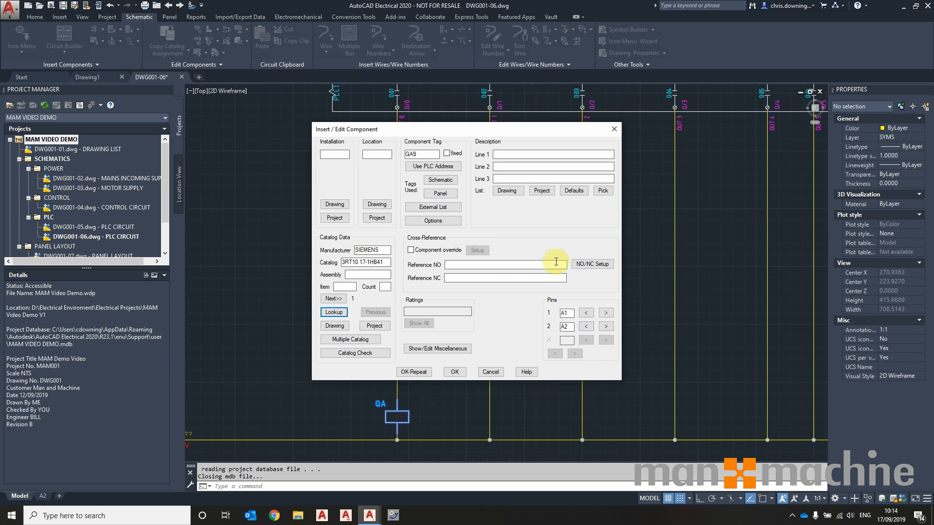
{"action": "left_click_drag", "start_coordinate": [501, 119], "coordinate": [711, 118]}
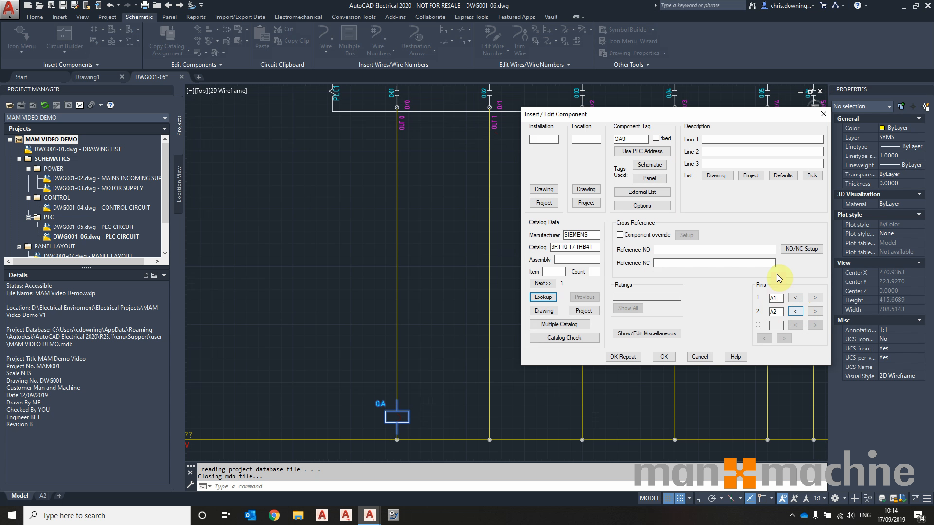
{"action": "left_click", "coordinate": [712, 138]}
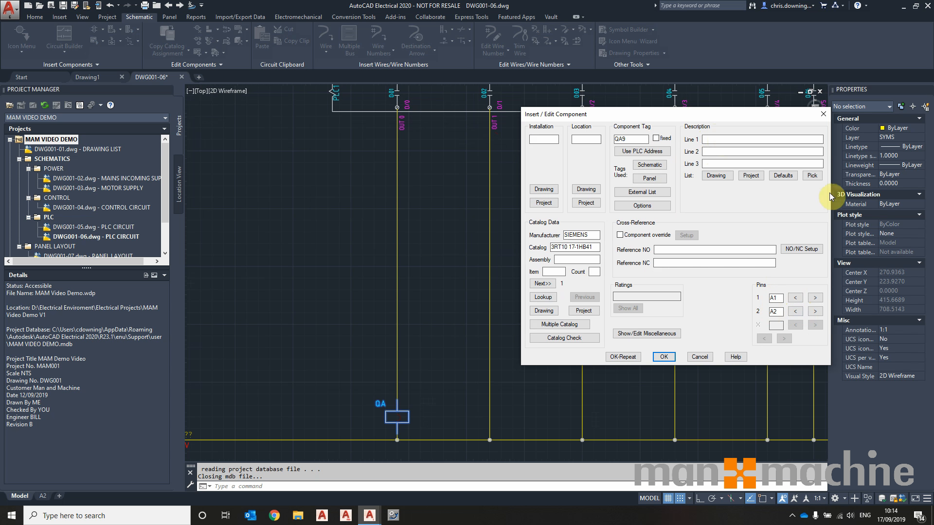
{"action": "left_click", "coordinate": [752, 175]}
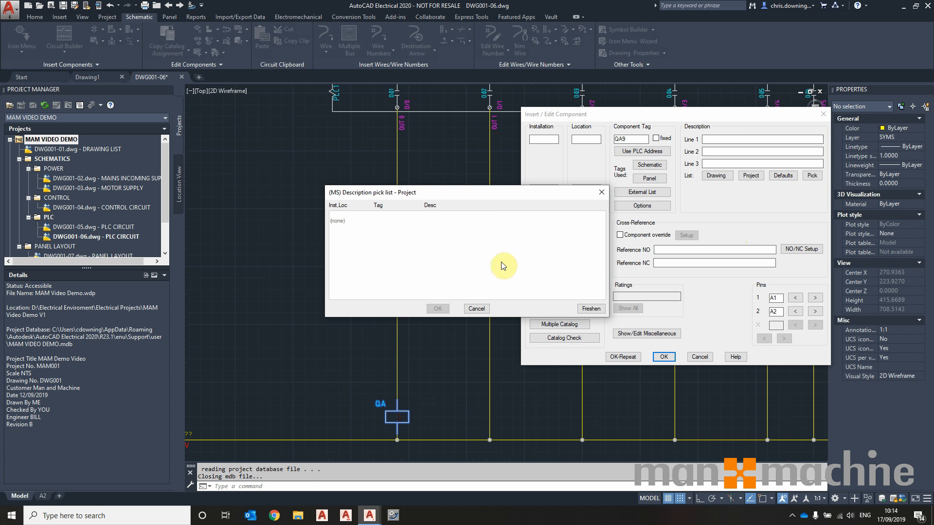
{"action": "left_click", "coordinate": [587, 310]}
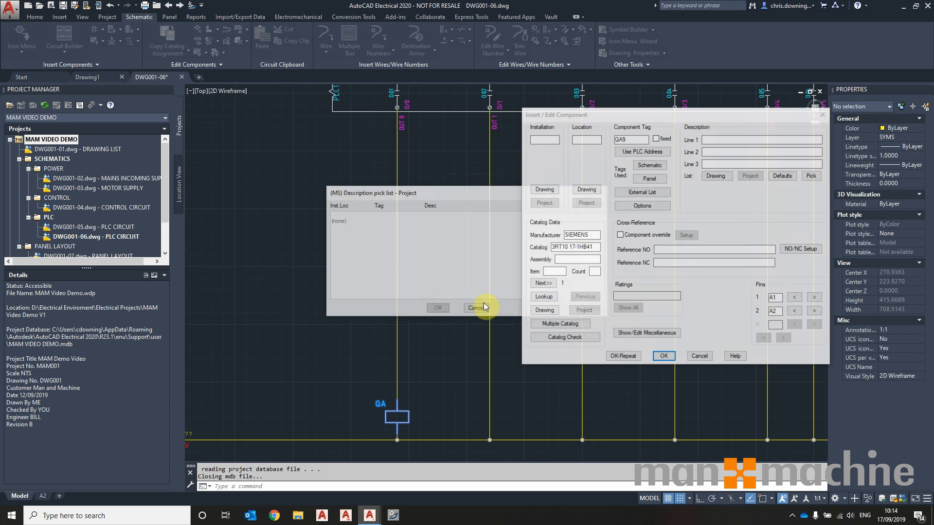
{"action": "left_click", "coordinate": [602, 192]}
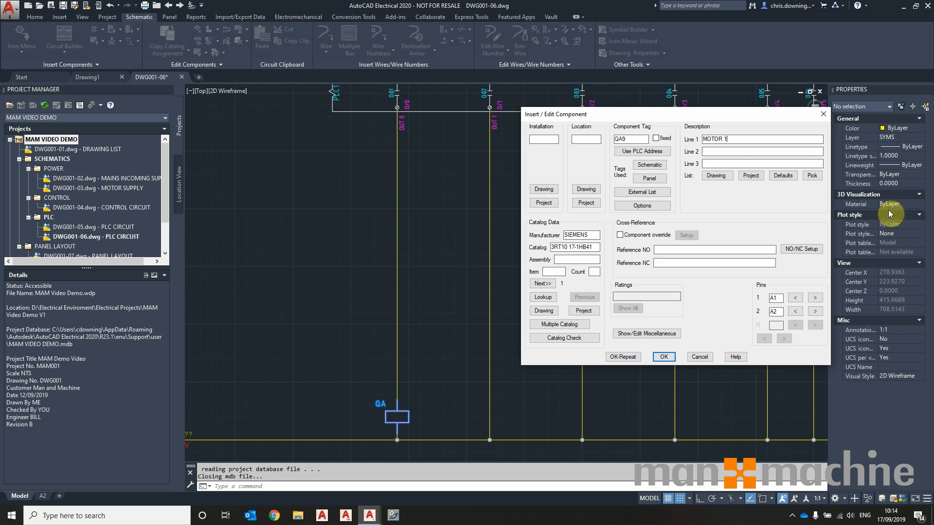
{"action": "left_click", "coordinate": [664, 358]}
Copy the -QA9 coil onto the next seven PLC output wires using Multiple Insert (Pick Master) with a fence across them
{"action": "scroll", "coordinate": [381, 327], "scroll_direction": "up", "scroll_amount": 2}
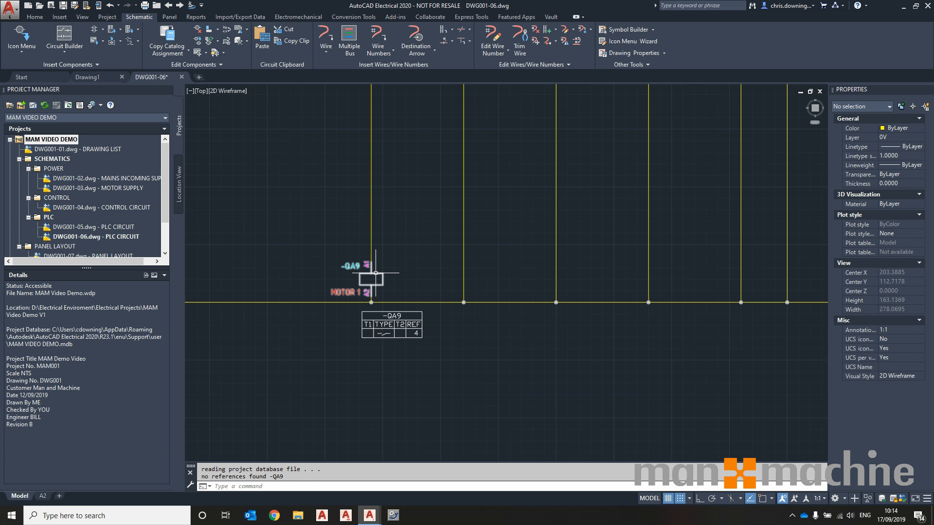
{"action": "left_click", "coordinate": [104, 32]}
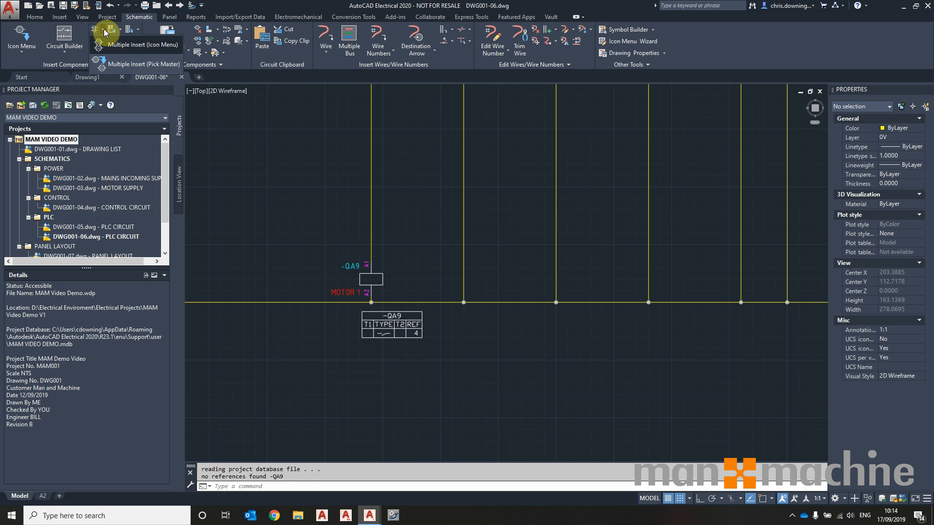
{"action": "left_click", "coordinate": [123, 64]}
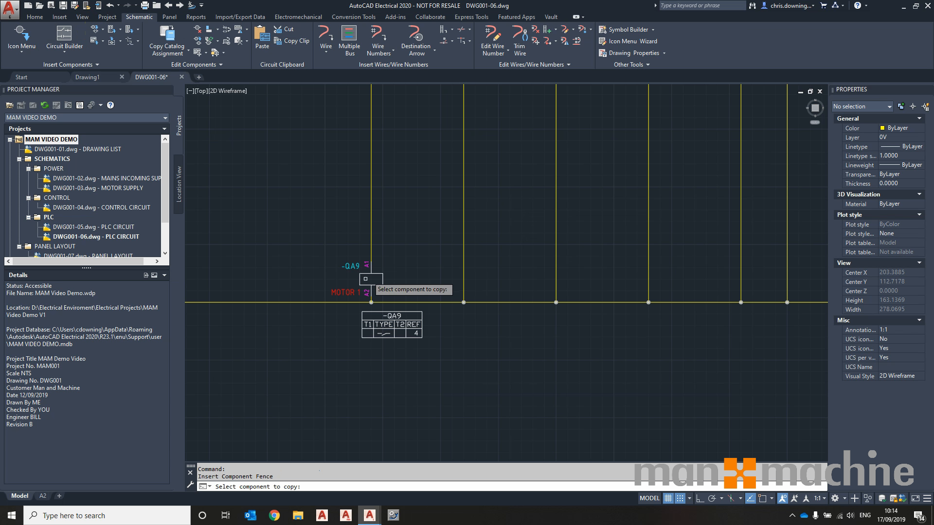
{"action": "left_click", "coordinate": [370, 280]}
{"action": "left_click", "coordinate": [439, 279]}
{"action": "scroll", "coordinate": [433, 278], "scroll_direction": "down", "scroll_amount": 2}
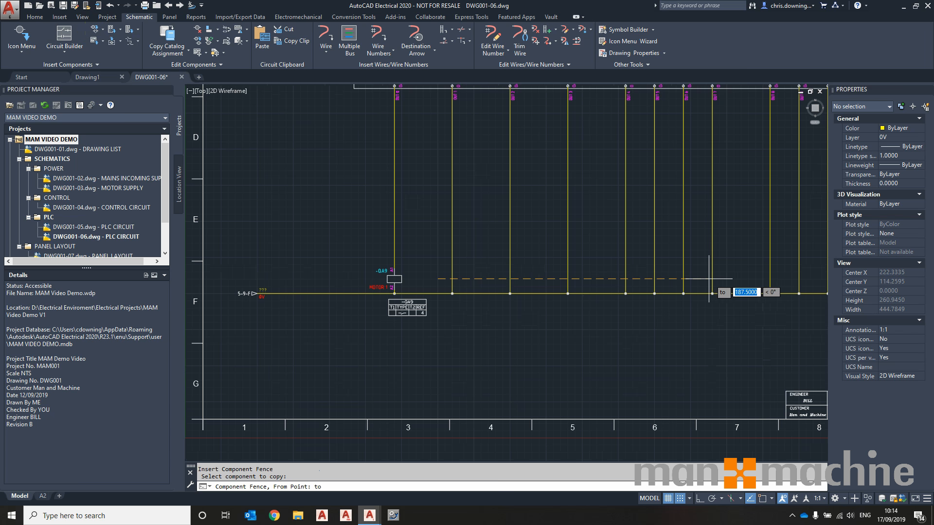
{"action": "left_click", "coordinate": [738, 275]}
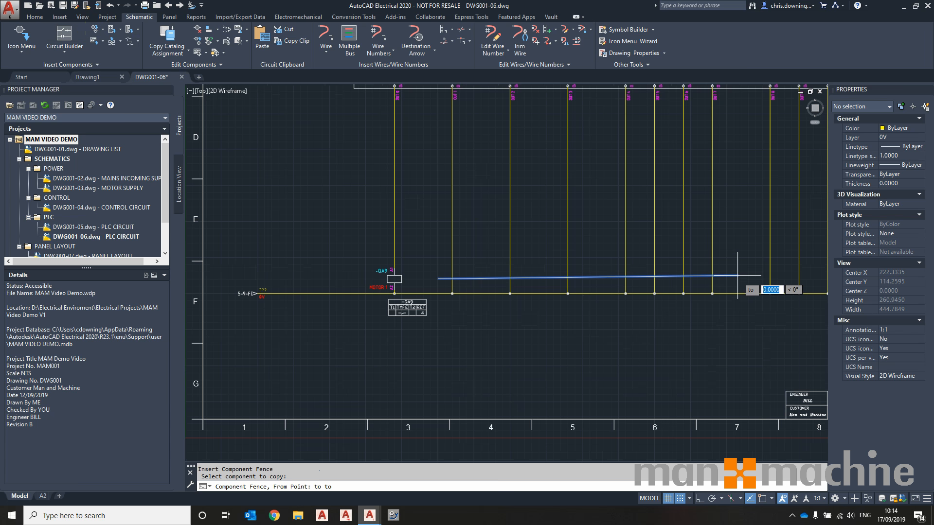
{"action": "right_click", "coordinate": [723, 303]}
{"action": "left_click", "coordinate": [480, 242]}
{"action": "left_click", "coordinate": [446, 287]}
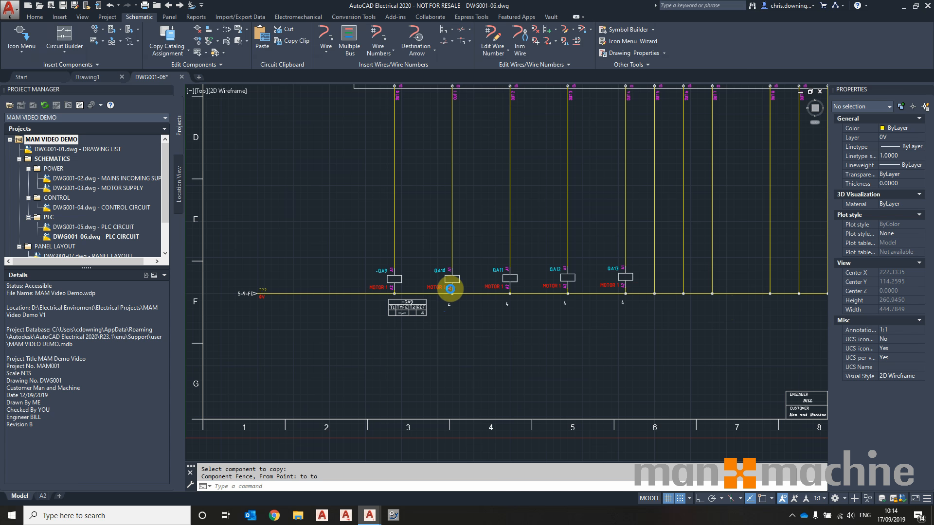
Close drawing DWG001-06 and open DWG001-02, the mains incoming supply drawing, from the project
{"action": "middle_click_drag", "start_coordinate": [672, 283], "coordinate": [661, 280]}
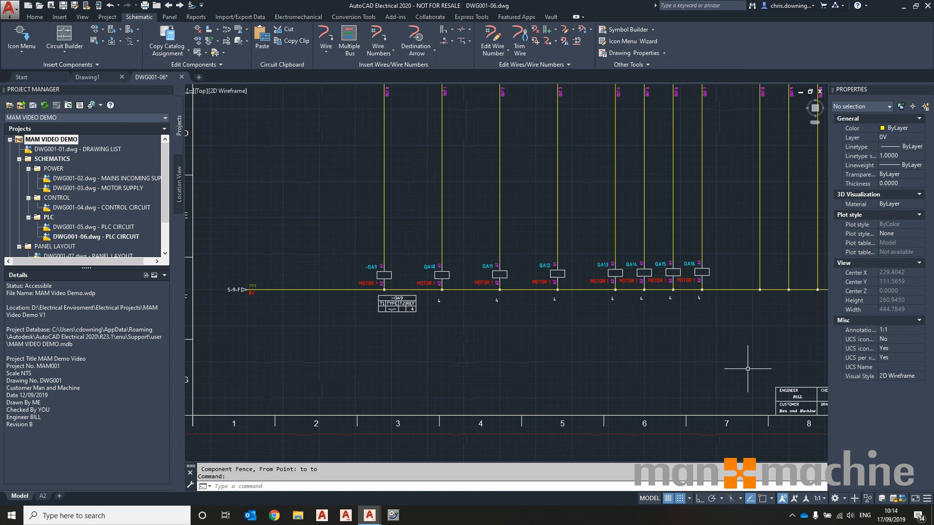
{"action": "middle_click_drag", "start_coordinate": [719, 358], "coordinate": [657, 366]}
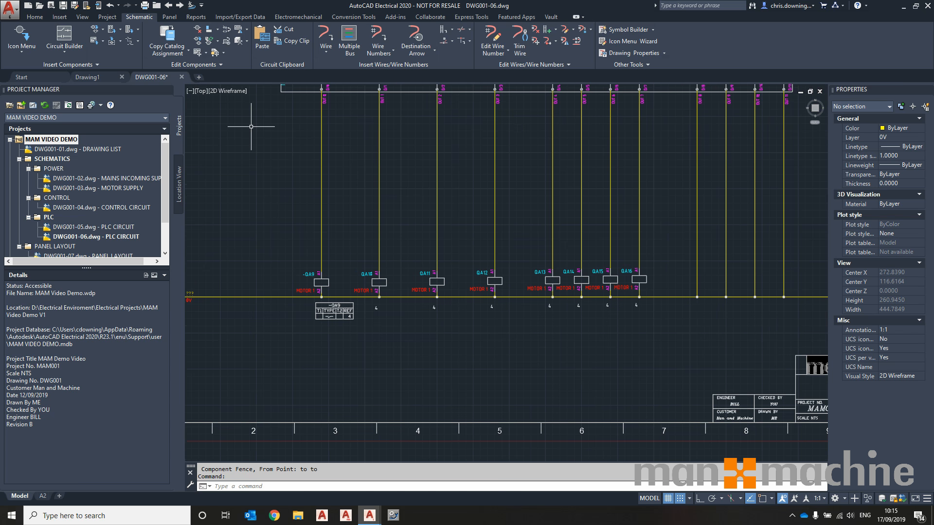
{"action": "middle_click_drag", "start_coordinate": [559, 295], "coordinate": [560, 385]}
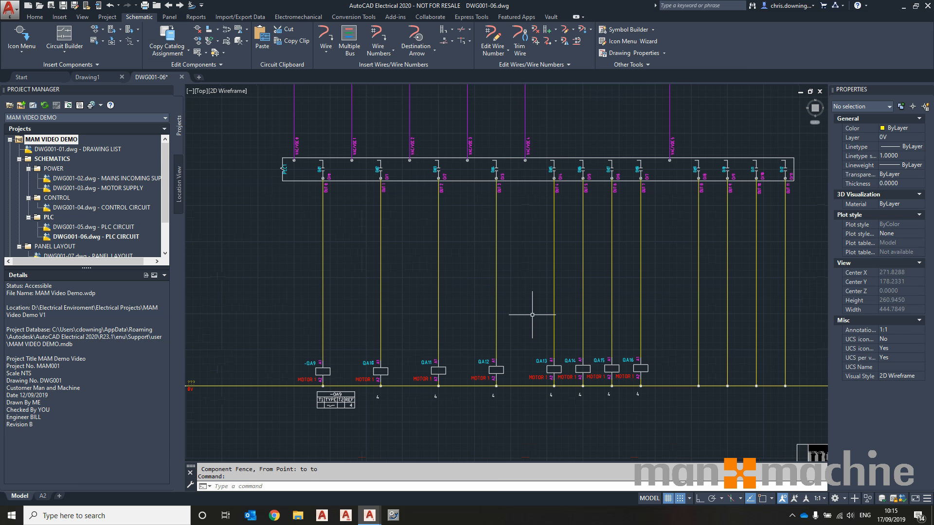
{"action": "scroll", "coordinate": [533, 315], "scroll_direction": "down", "scroll_amount": 2}
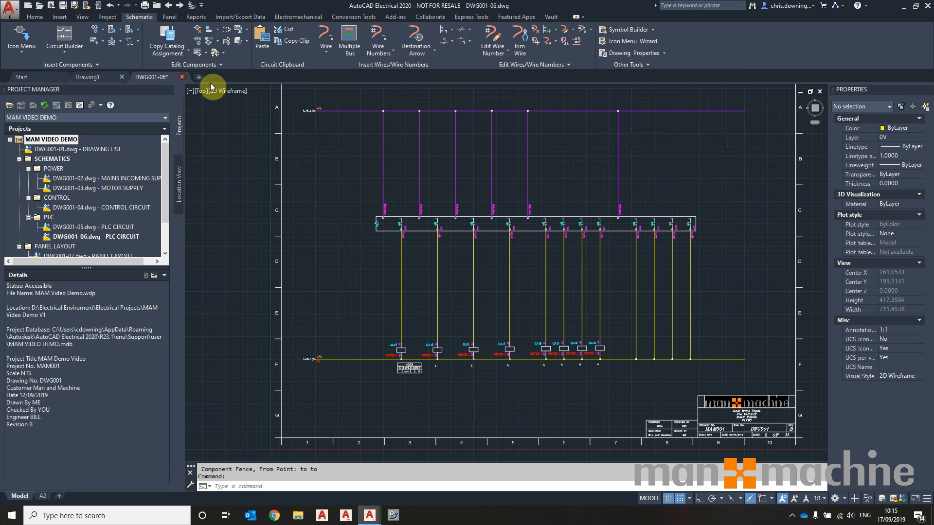
{"action": "left_click", "coordinate": [182, 77]}
{"action": "left_click", "coordinate": [433, 281]}
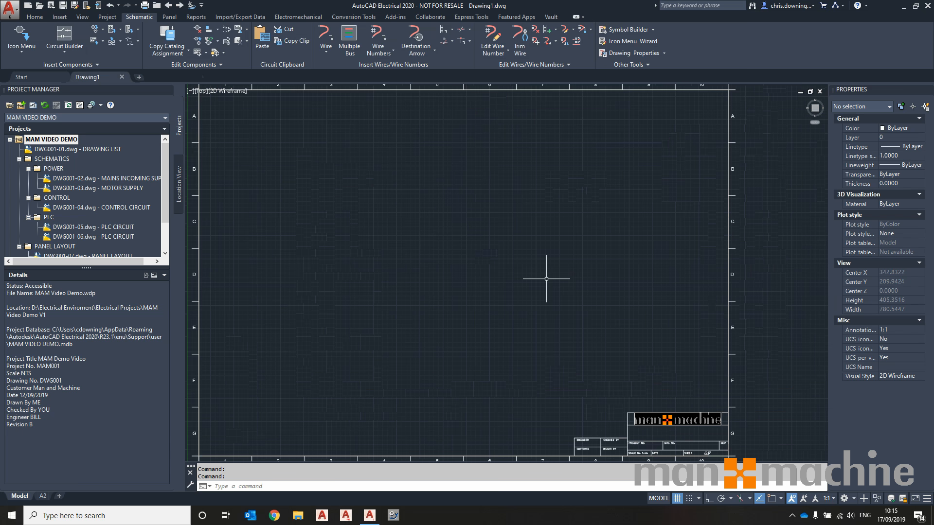
{"action": "double_click", "coordinate": [159, 179]}
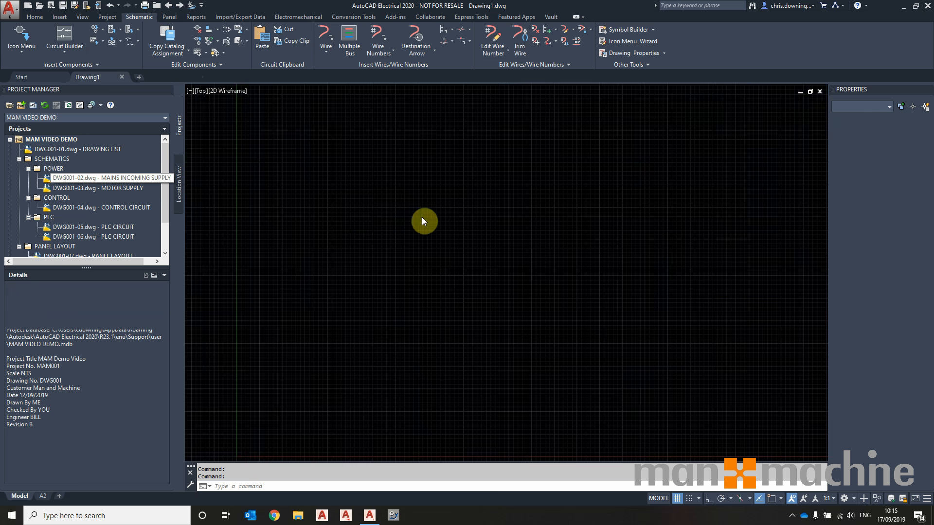
Link the first motor's -QA contactor contact to parent coil -QA9 from the project list and update its linked poles as well
{"action": "scroll", "coordinate": [376, 307], "scroll_direction": "up", "scroll_amount": 6}
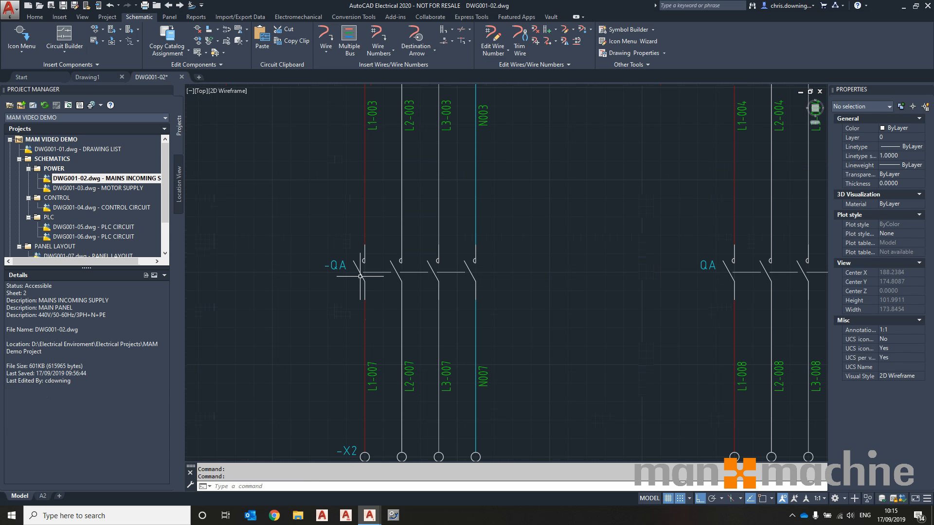
{"action": "right_click", "coordinate": [360, 277]}
{"action": "left_click", "coordinate": [360, 274]}
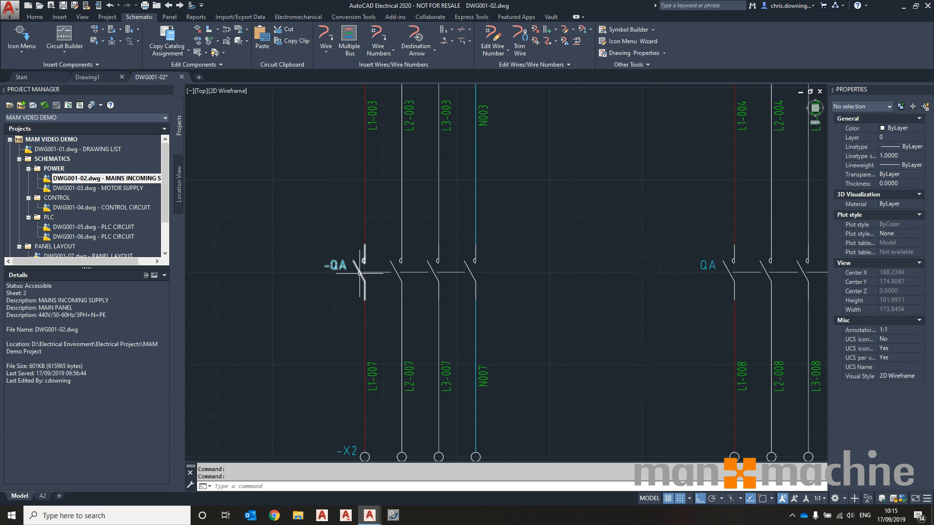
{"action": "left_click", "coordinate": [360, 273]}
{"action": "right_click", "coordinate": [360, 274]}
{"action": "left_click", "coordinate": [373, 241]}
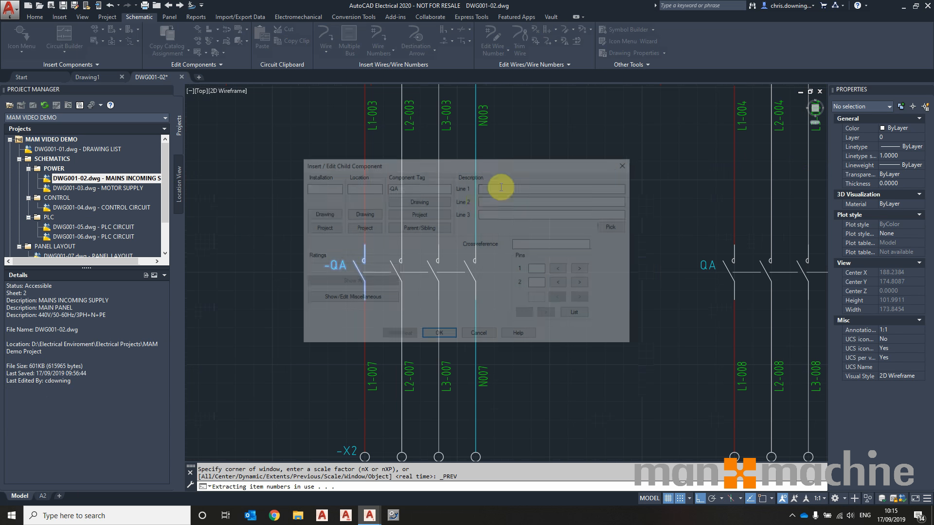
{"action": "left_click", "coordinate": [419, 214]}
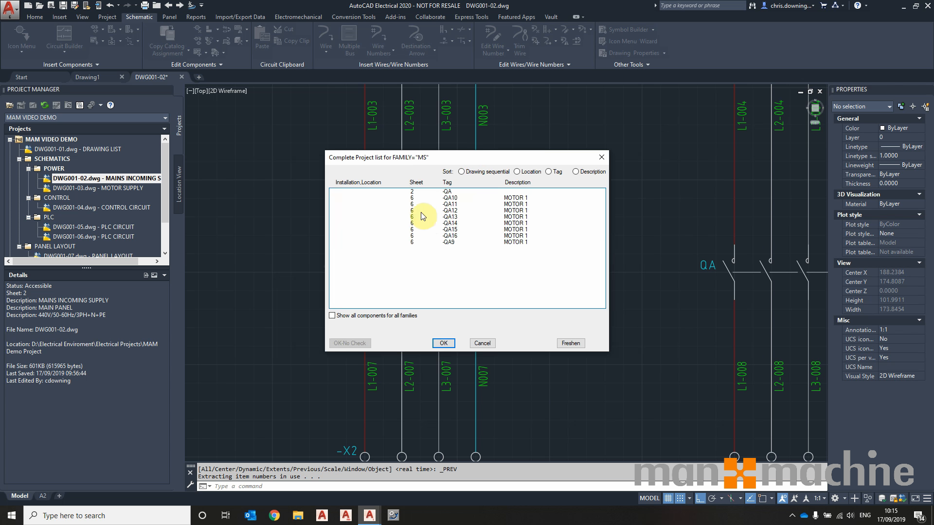
{"action": "left_click", "coordinate": [451, 241]}
{"action": "left_click", "coordinate": [443, 343]}
{"action": "left_click", "coordinate": [441, 335]}
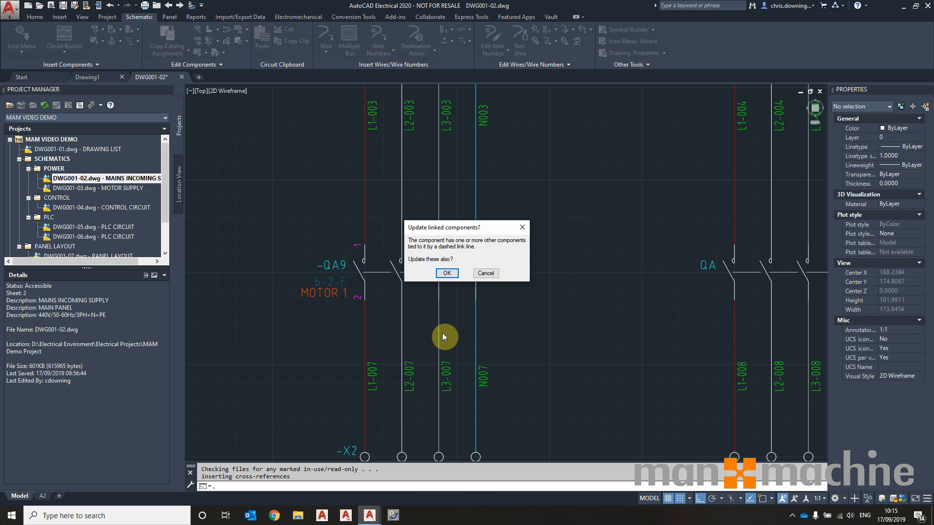
{"action": "left_click", "coordinate": [448, 274]}
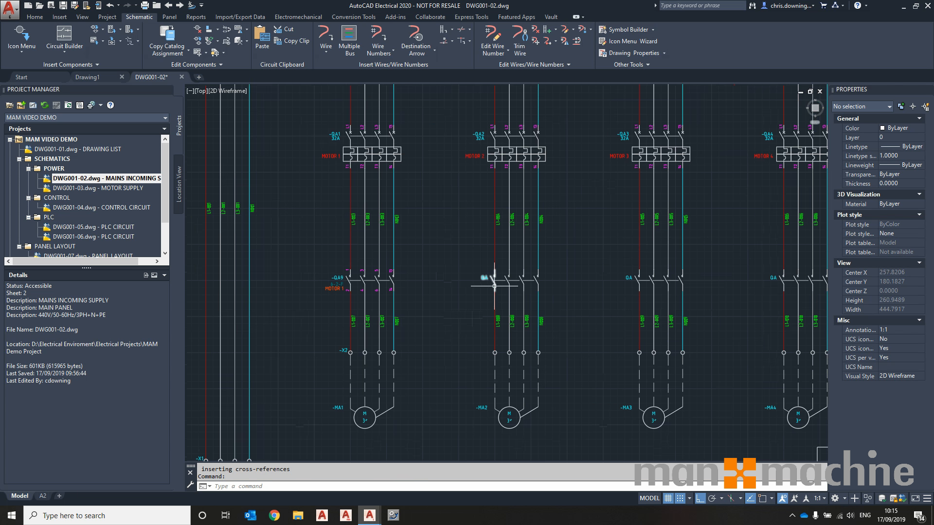
Link the second motor's QA contactor contact to parent coil -QA10 from the project list, updating its linked poles as well
{"action": "right_click", "coordinate": [494, 271]}
{"action": "left_click", "coordinate": [493, 257]}
{"action": "right_click", "coordinate": [492, 256]}
{"action": "left_click", "coordinate": [492, 255]}
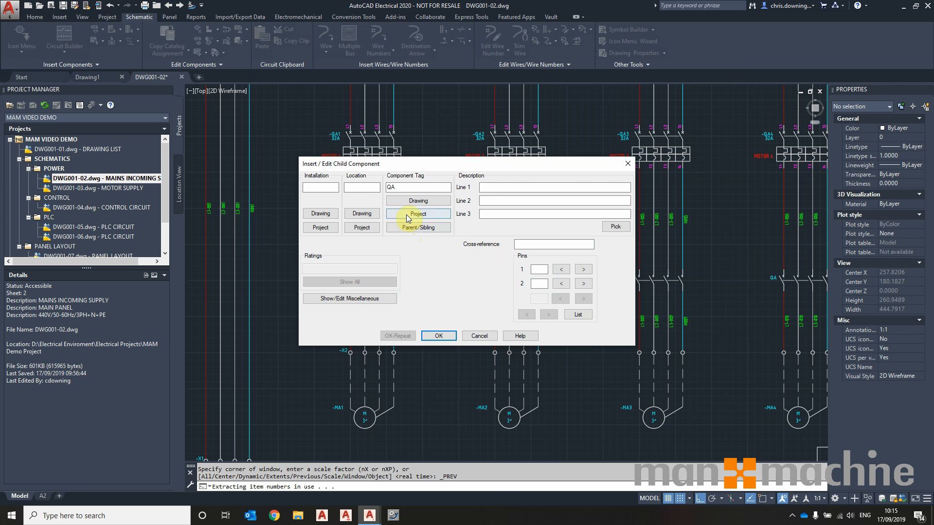
{"action": "left_click", "coordinate": [417, 214]}
{"action": "left_click", "coordinate": [457, 199]}
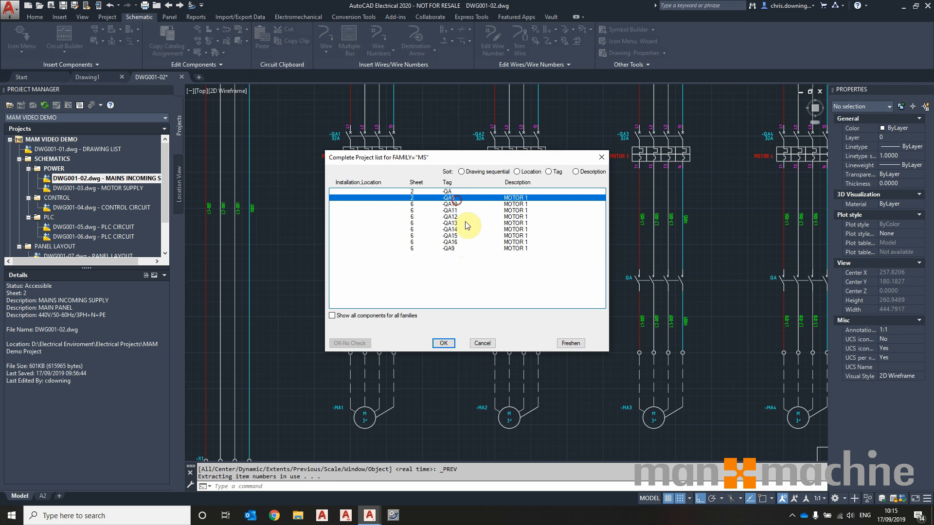
{"action": "left_click", "coordinate": [457, 204]}
{"action": "left_click", "coordinate": [449, 343]}
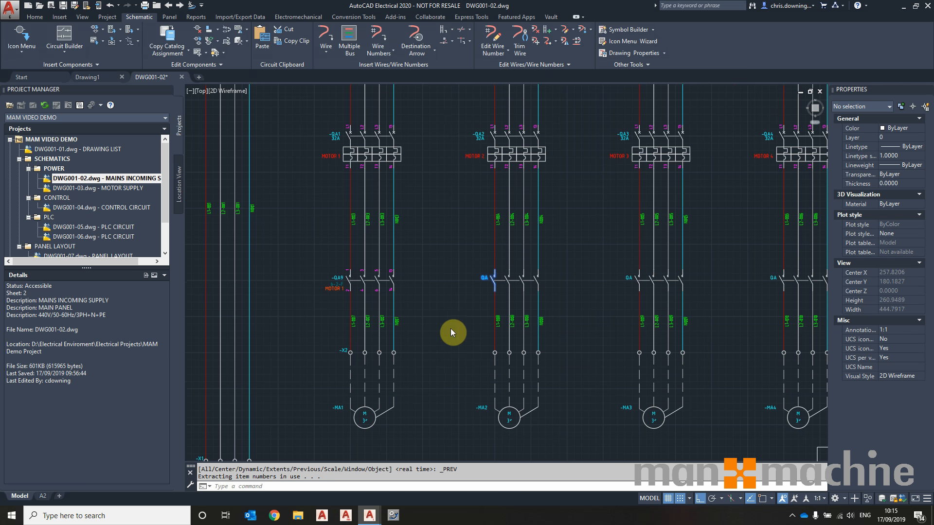
{"action": "left_click", "coordinate": [439, 335]}
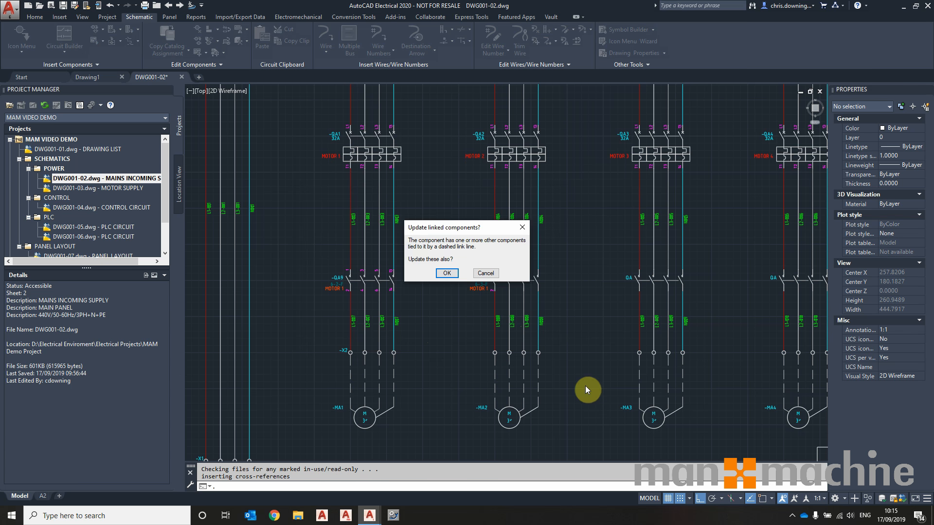
{"action": "left_click", "coordinate": [447, 274]}
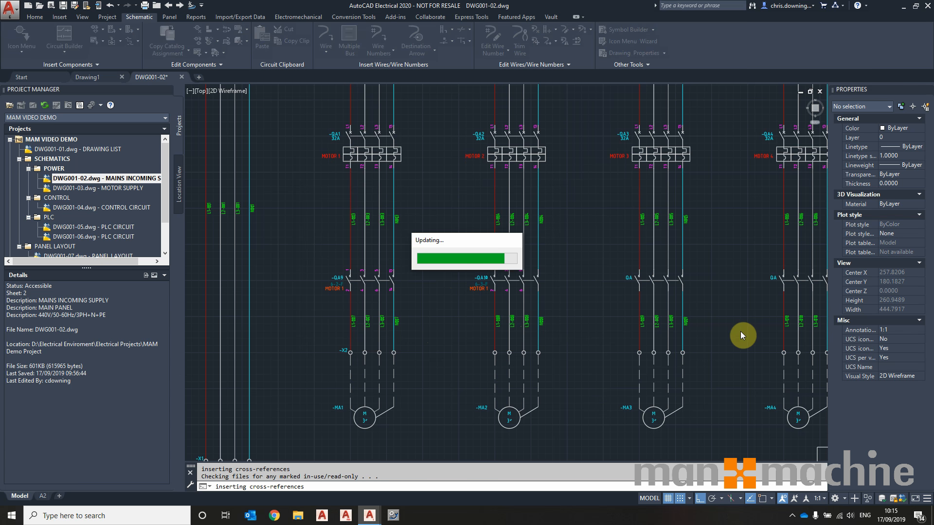
{"action": "left_click", "coordinate": [793, 515]}
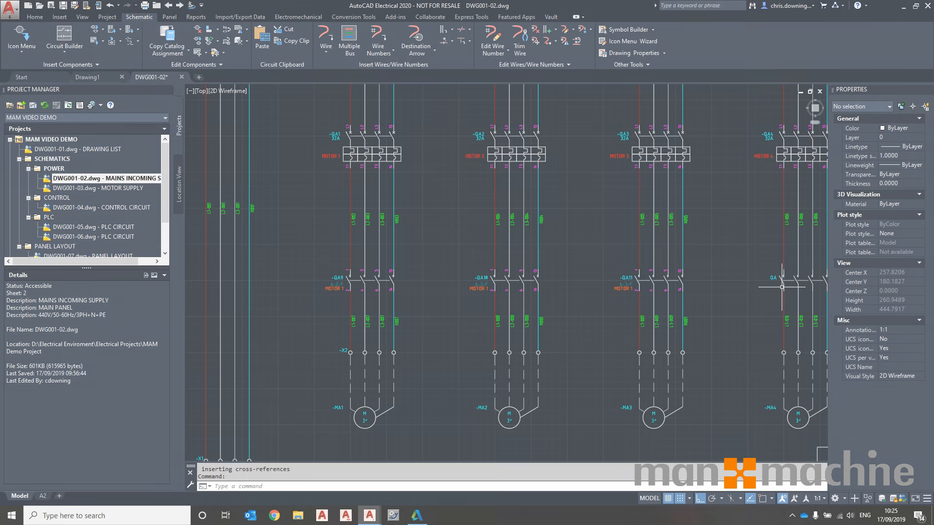
Link the fourth motor's QA contactor contact to parent coil -QA12 from the project list, updating its linked poles as well
{"action": "right_click", "coordinate": [771, 282]}
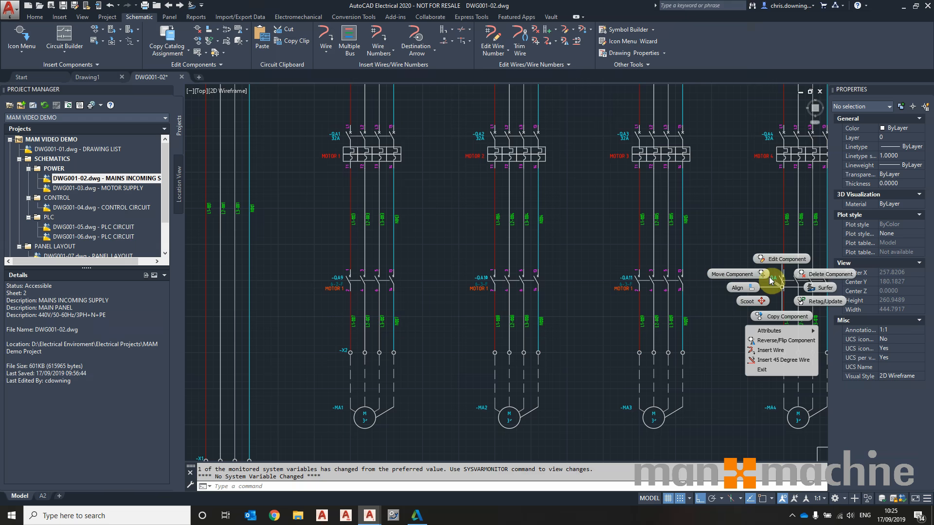
{"action": "left_click", "coordinate": [785, 258]}
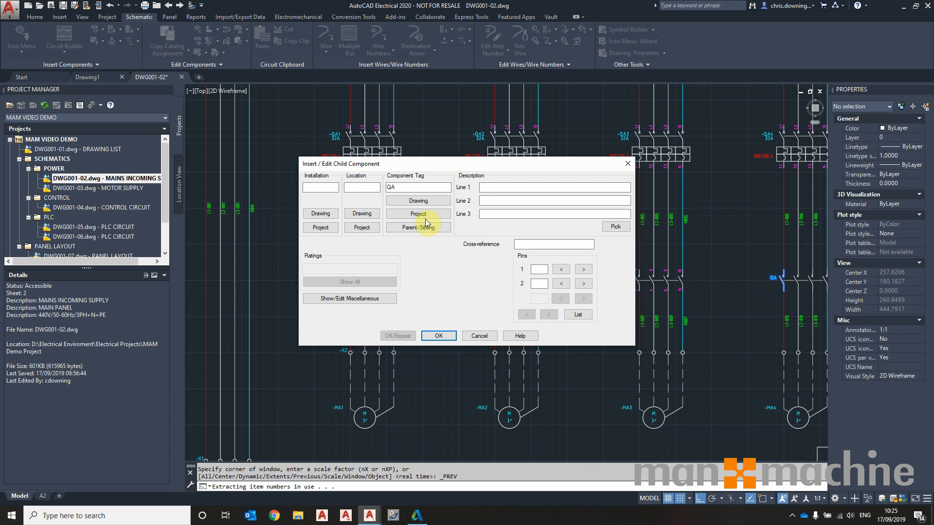
{"action": "left_click", "coordinate": [425, 218]}
{"action": "left_click", "coordinate": [465, 223]}
{"action": "left_click", "coordinate": [465, 230]}
{"action": "left_click", "coordinate": [443, 343]}
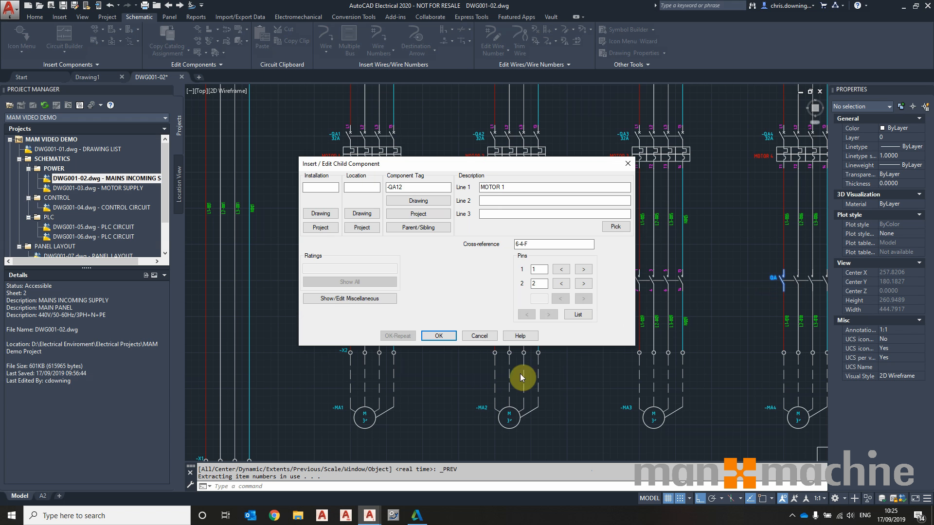
{"action": "left_click", "coordinate": [447, 337]}
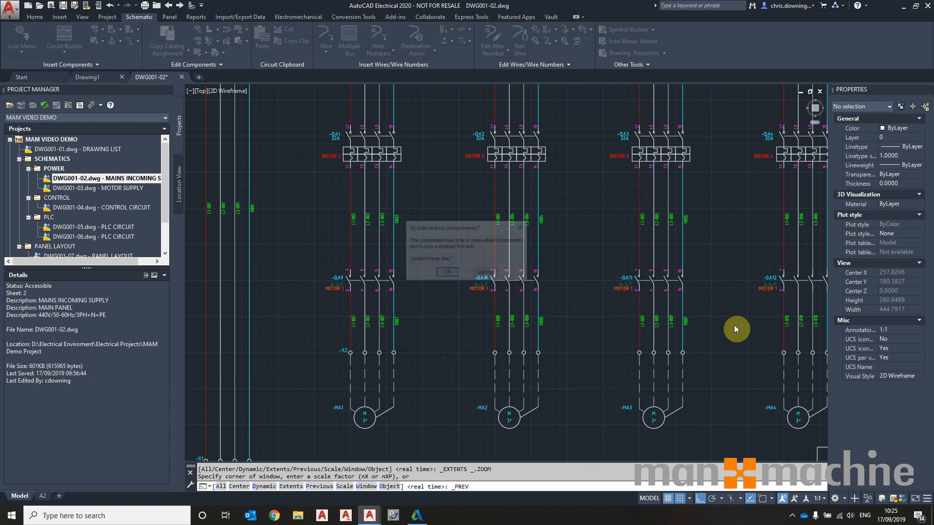
{"action": "left_click", "coordinate": [454, 276]}
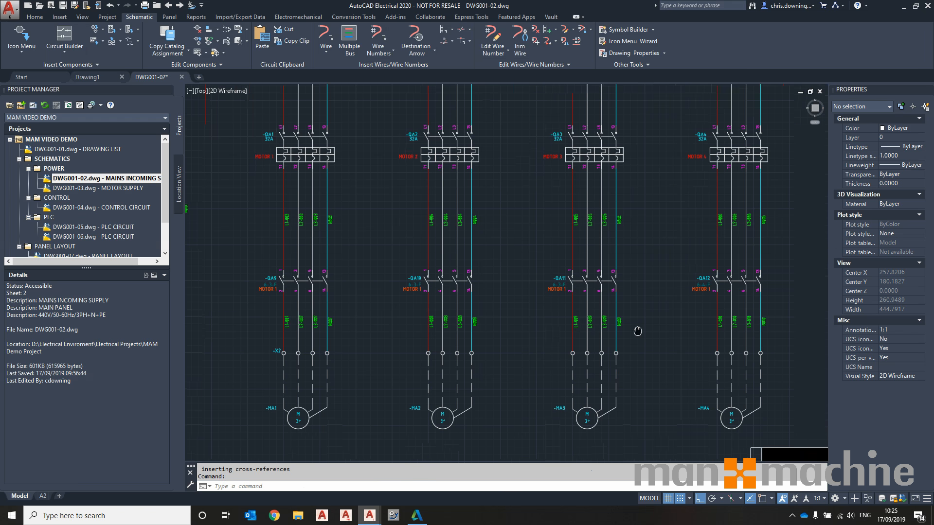
Surf from the -QA12 contact to its parent coil on DWG001-06 and view the contact tables below the coils
{"action": "right_click", "coordinate": [673, 277]}
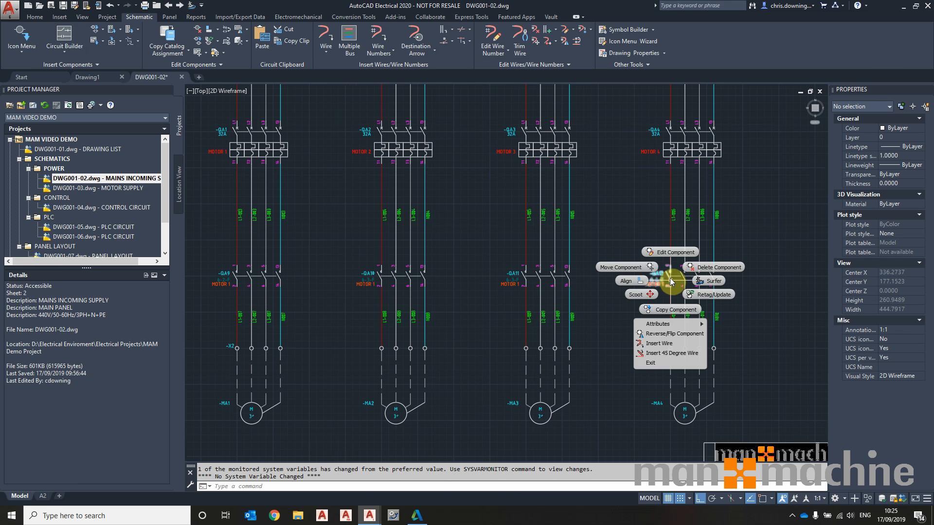
{"action": "left_click", "coordinate": [711, 295]}
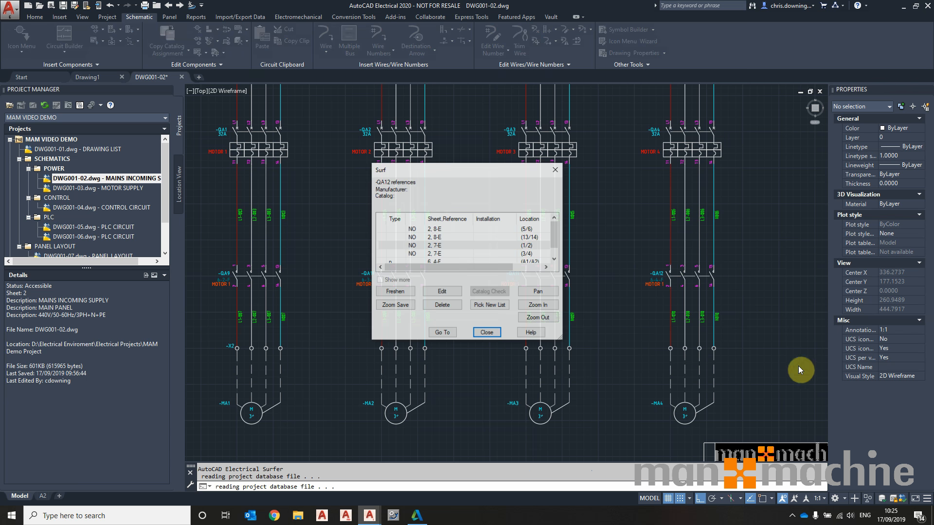
{"action": "left_click_drag", "start_coordinate": [562, 339], "coordinate": [632, 380]}
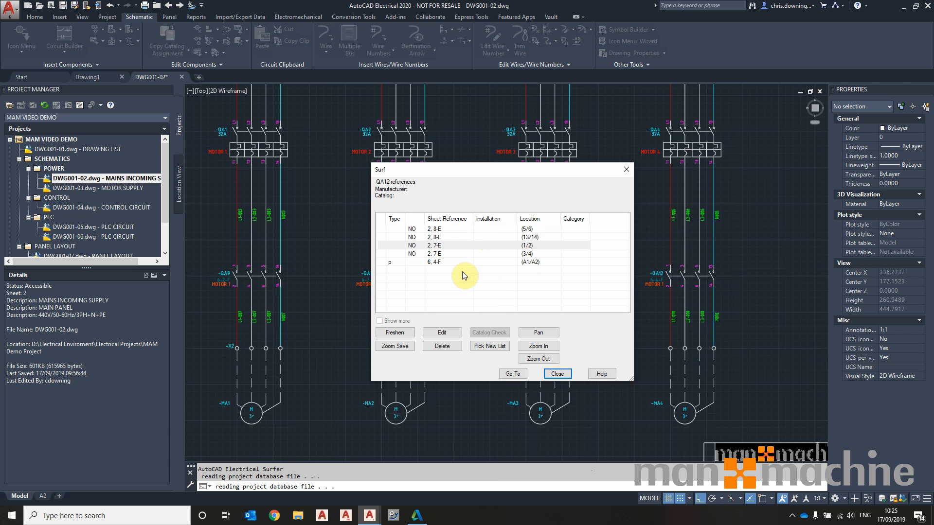
{"action": "left_click", "coordinate": [439, 262]}
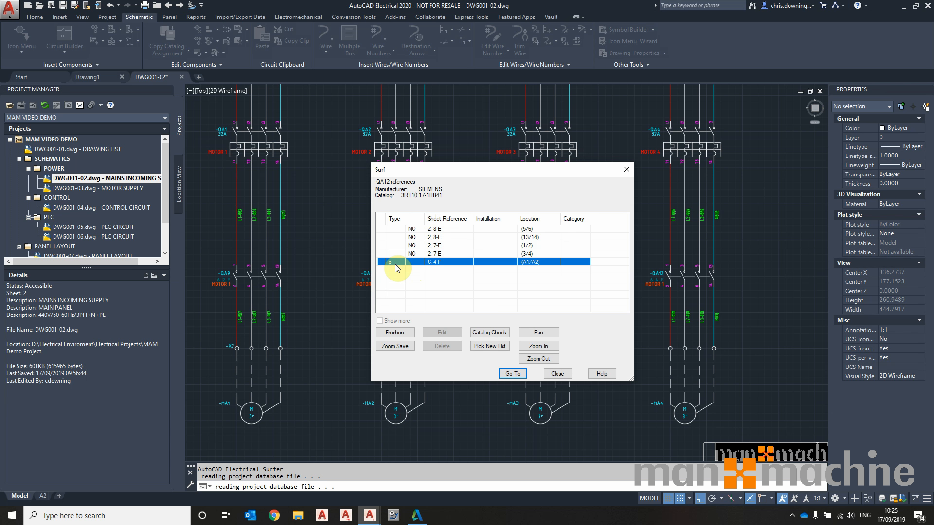
{"action": "left_click", "coordinate": [512, 374]}
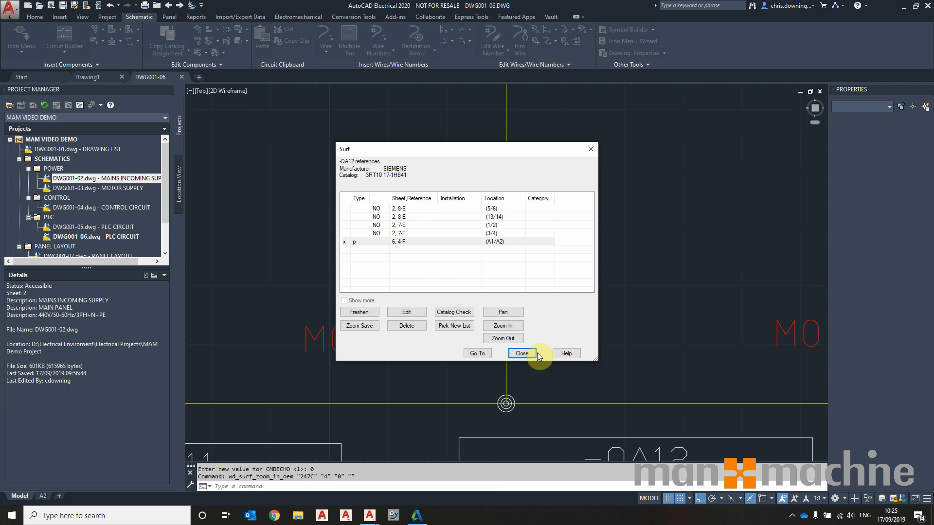
{"action": "left_click", "coordinate": [535, 355]}
{"action": "middle_click", "coordinate": [559, 283]}
{"action": "middle_click", "coordinate": [558, 284]}
{"action": "scroll", "coordinate": [431, 432], "scroll_direction": "up", "scroll_amount": 6}
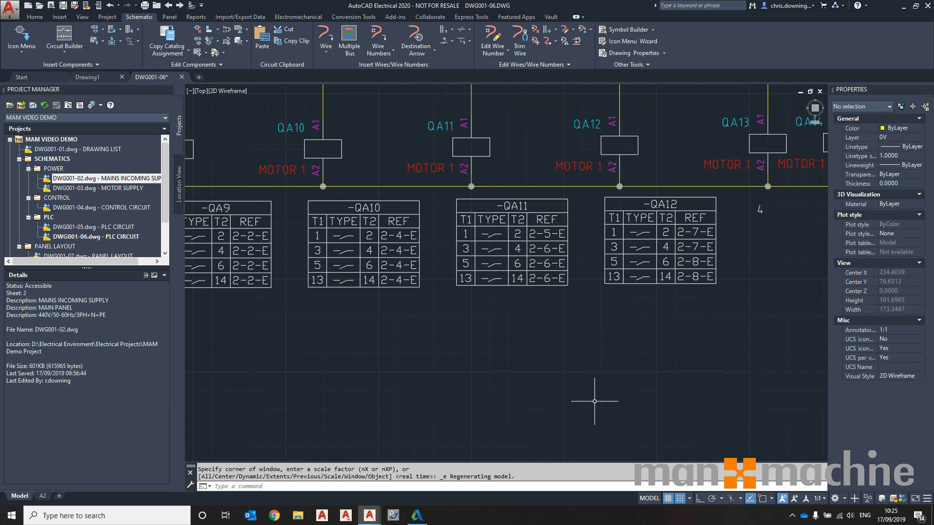
{"action": "scroll", "coordinate": [595, 401], "scroll_direction": "down", "scroll_amount": 2}
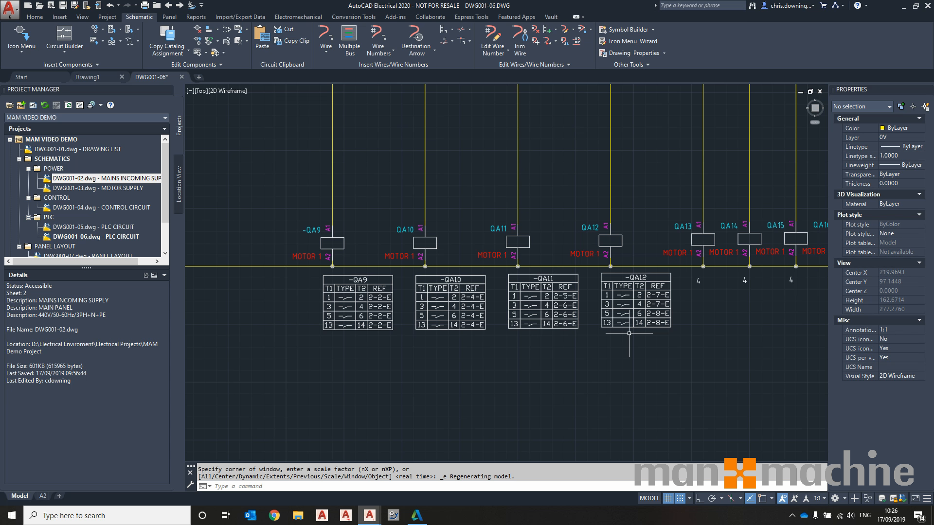
Set the QA10 coil's first description line to MOTOR 2 and batch-update its related components in the other drawings
{"action": "right_click", "coordinate": [415, 236]}
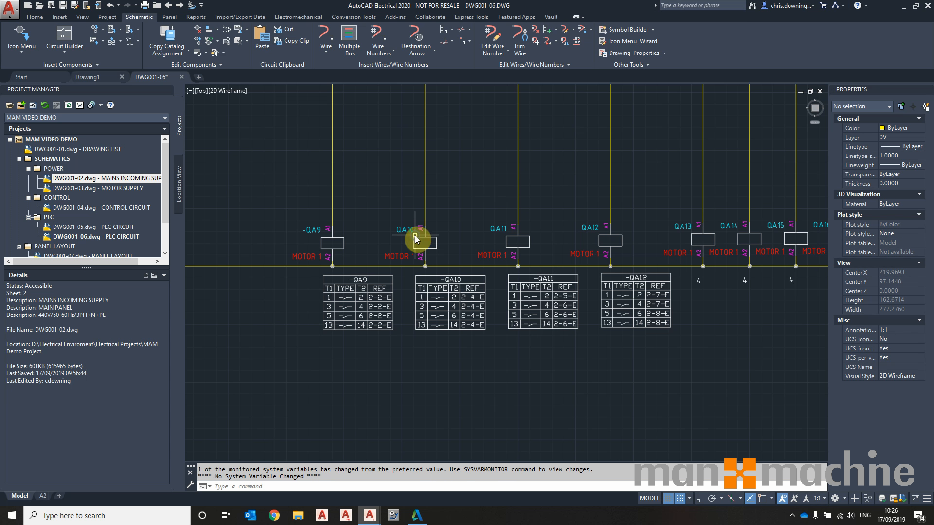
{"action": "left_click", "coordinate": [418, 210]}
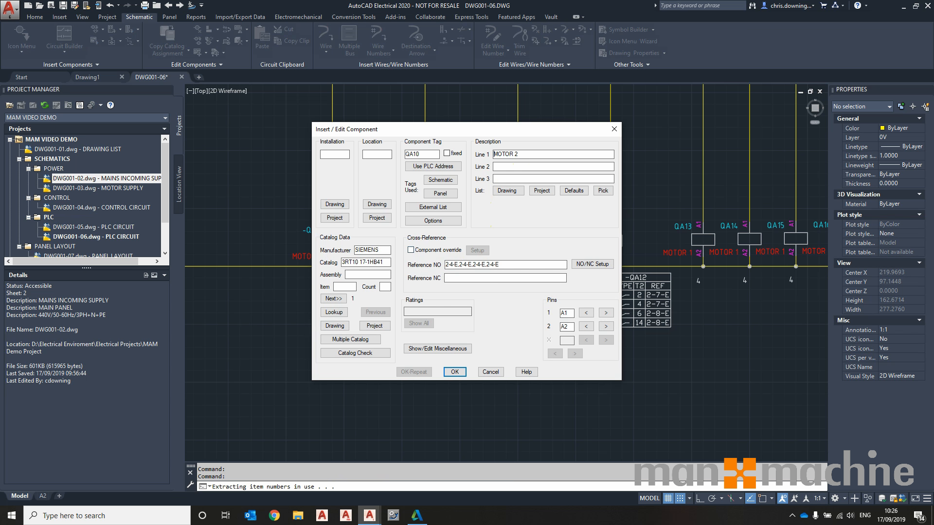
{"action": "left_click", "coordinate": [454, 372]}
{"action": "left_click", "coordinate": [437, 312]}
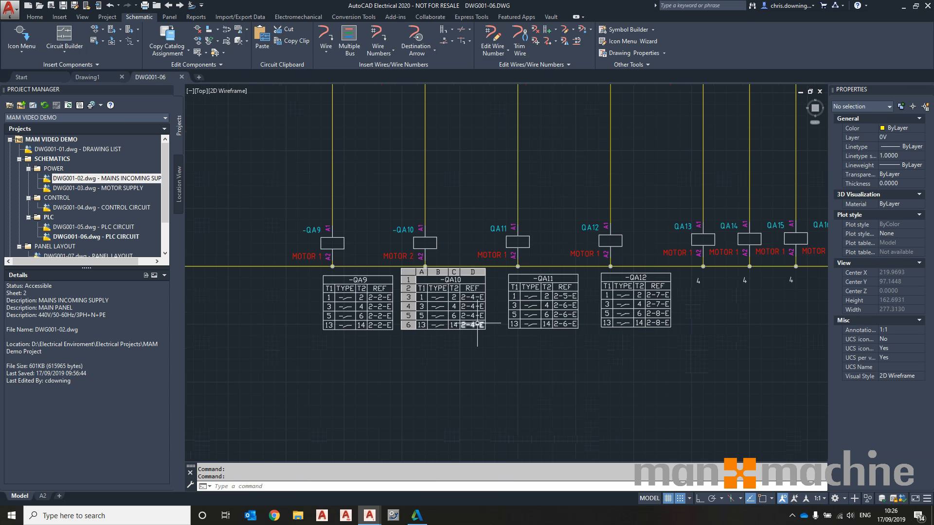
Set the QA11 coil's first description line to MOTOR 3 and update its child contacts in the other drawings
{"action": "right_click", "coordinate": [517, 233]}
{"action": "left_click", "coordinate": [508, 256]}
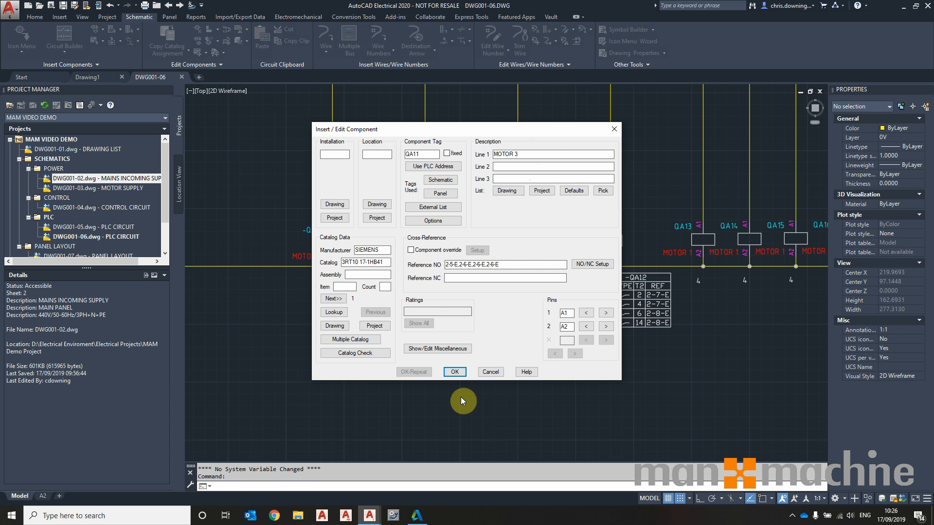
{"action": "left_click", "coordinate": [455, 372]}
{"action": "left_click", "coordinate": [439, 304]}
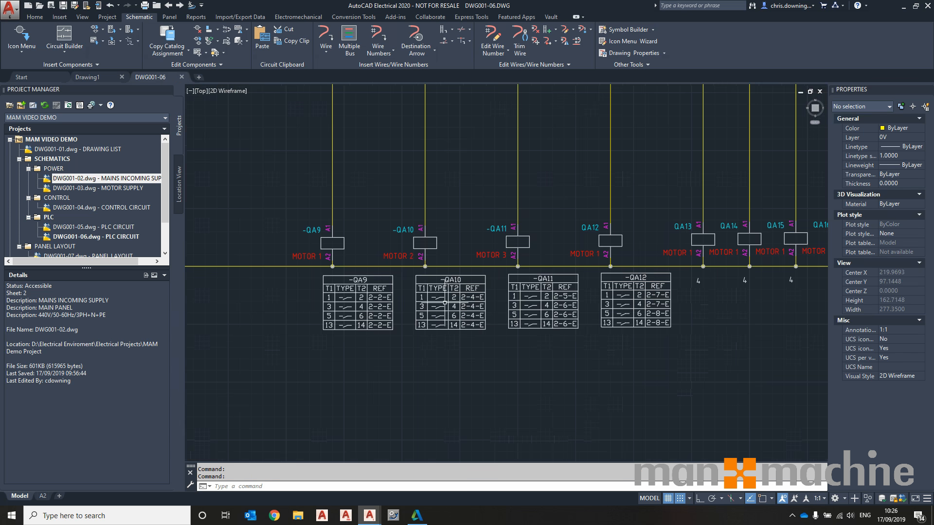
Set the QA12 coil's first description line to MOTOR 4 and update its child contacts in the other drawings
{"action": "right_click", "coordinate": [512, 239]}
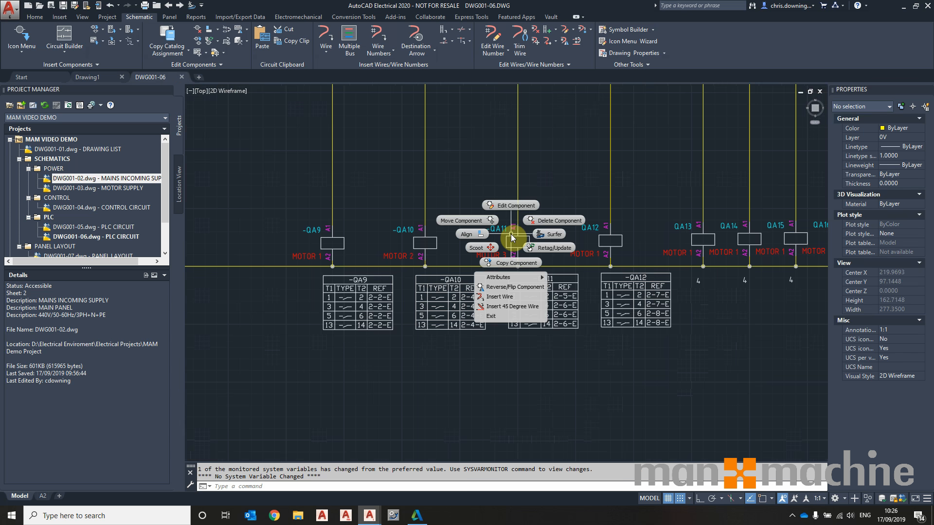
{"action": "left_click", "coordinate": [613, 238]}
{"action": "right_click", "coordinate": [613, 238]}
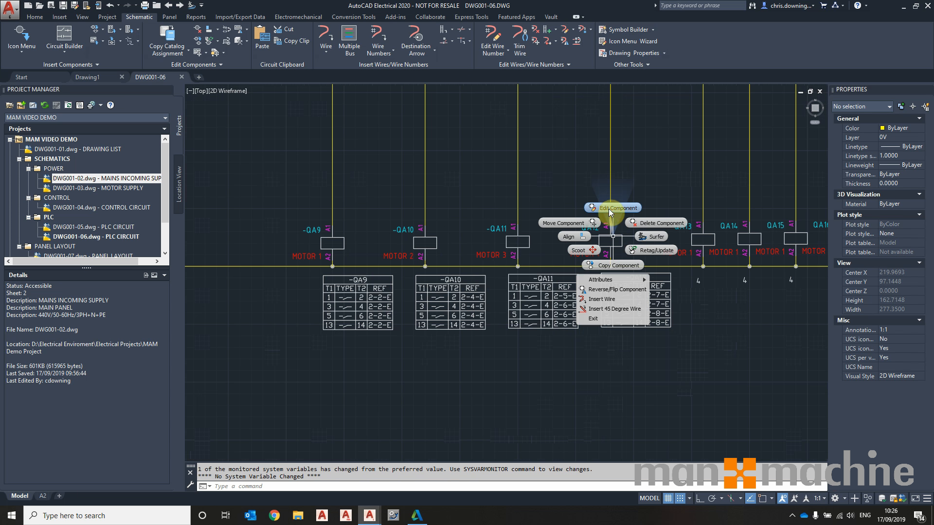
{"action": "left_click", "coordinate": [612, 207]}
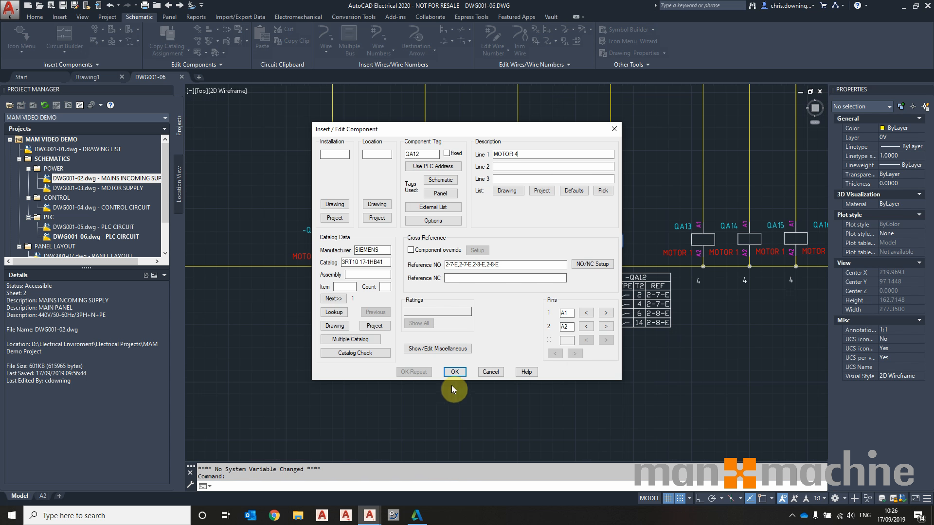
{"action": "left_click", "coordinate": [455, 372]}
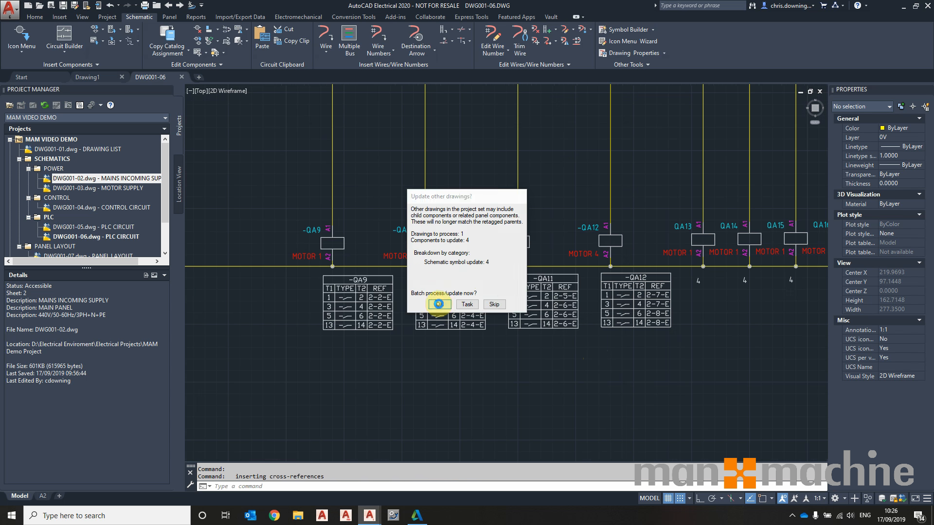
{"action": "left_click", "coordinate": [429, 301]}
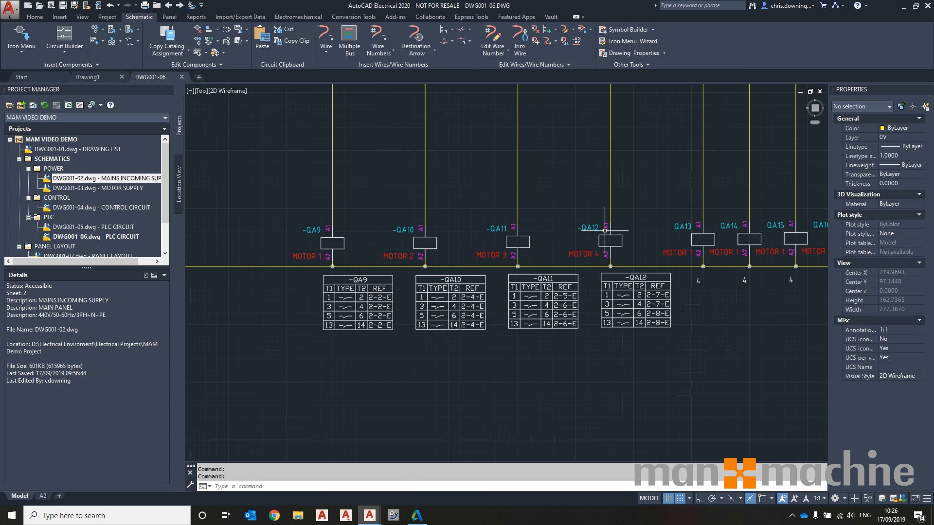
Surf from the -QA12 coil to its 1/2 contact on DWG001-02 and check the contact's tag, cross-reference and description
{"action": "right_click", "coordinate": [607, 236]}
{"action": "left_click", "coordinate": [638, 240]}
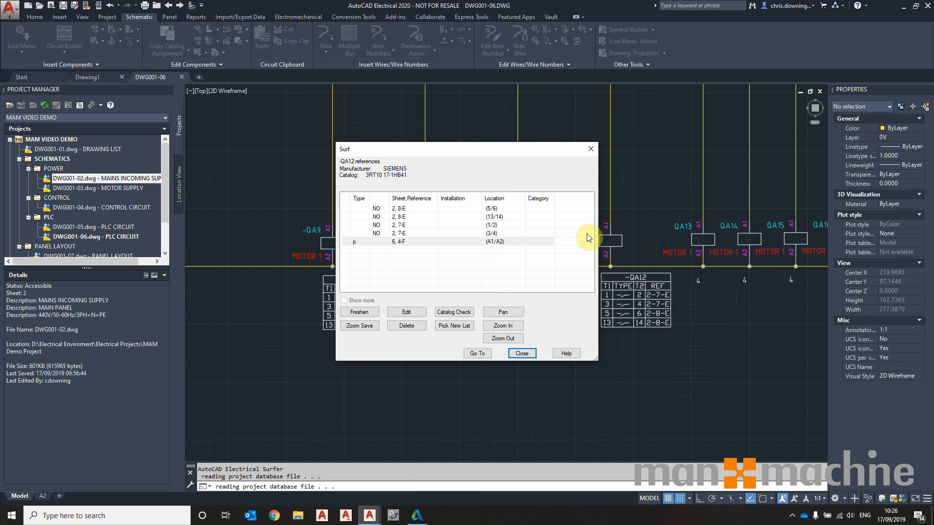
{"action": "left_click", "coordinate": [491, 225]}
{"action": "left_click", "coordinate": [482, 354]}
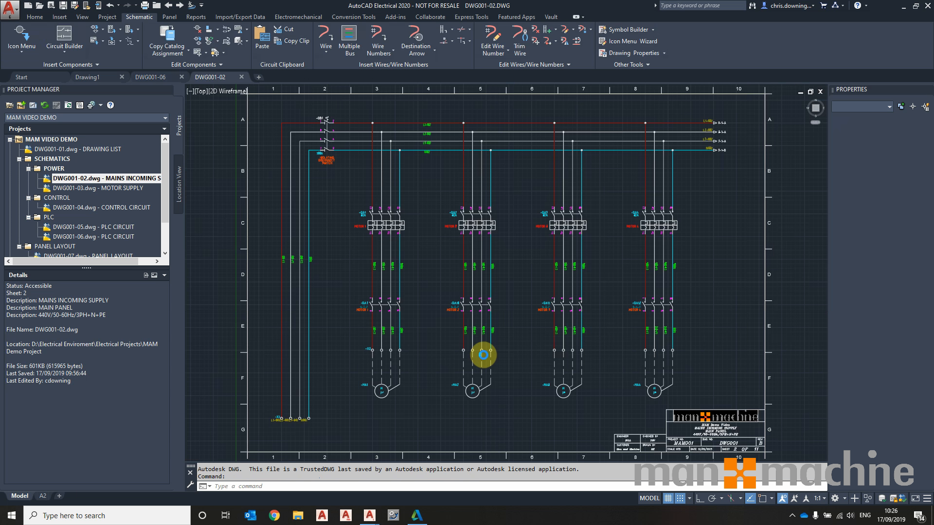
{"action": "left_click", "coordinate": [521, 354]}
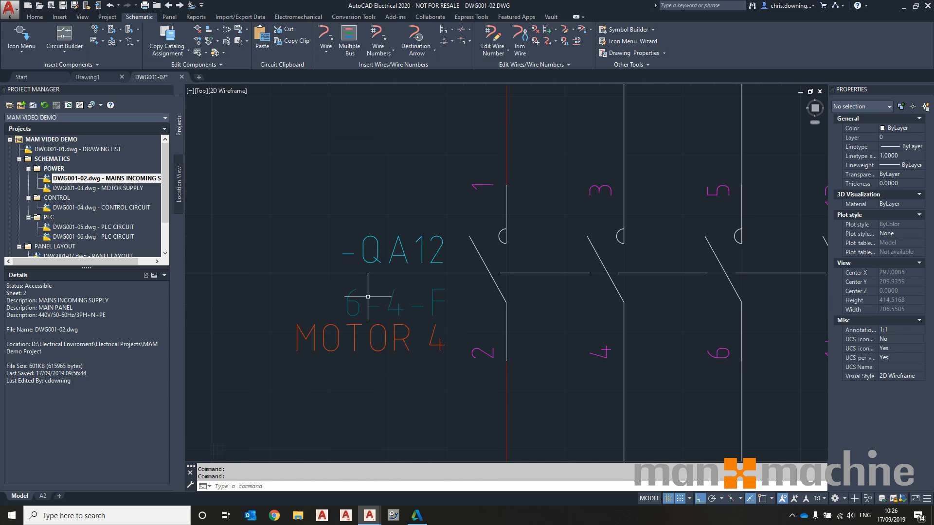
{"action": "scroll", "coordinate": [527, 276], "scroll_direction": "down", "scroll_amount": 4}
{"action": "middle_click_drag", "start_coordinate": [578, 281], "coordinate": [639, 270]}
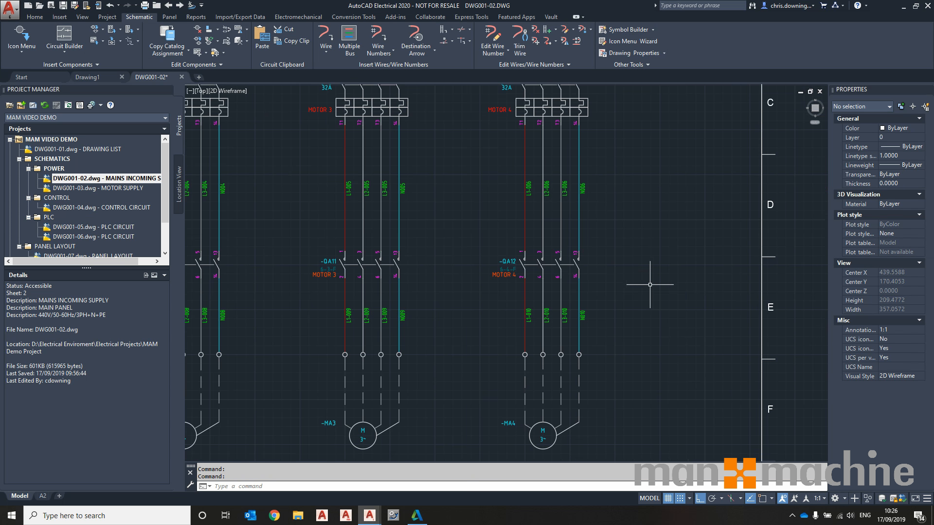
{"action": "middle_click", "coordinate": [647, 283]}
{"action": "middle_click", "coordinate": [647, 283]}
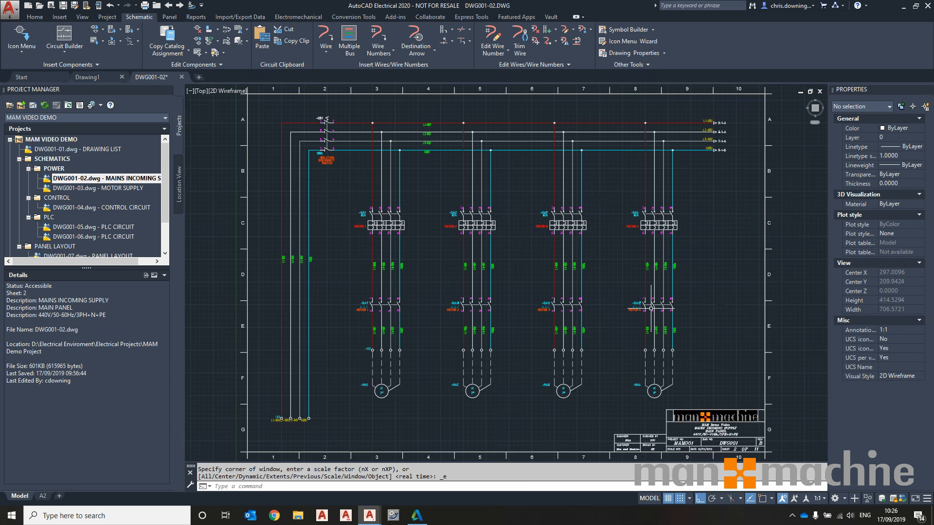
Surf from the fourth motor's contactor contact back to the parent -QA12 coil on DWG001-06
{"action": "right_click", "coordinate": [640, 310]}
{"action": "left_click", "coordinate": [666, 312]}
{"action": "left_click", "coordinate": [483, 243]}
{"action": "left_click", "coordinate": [469, 353]}
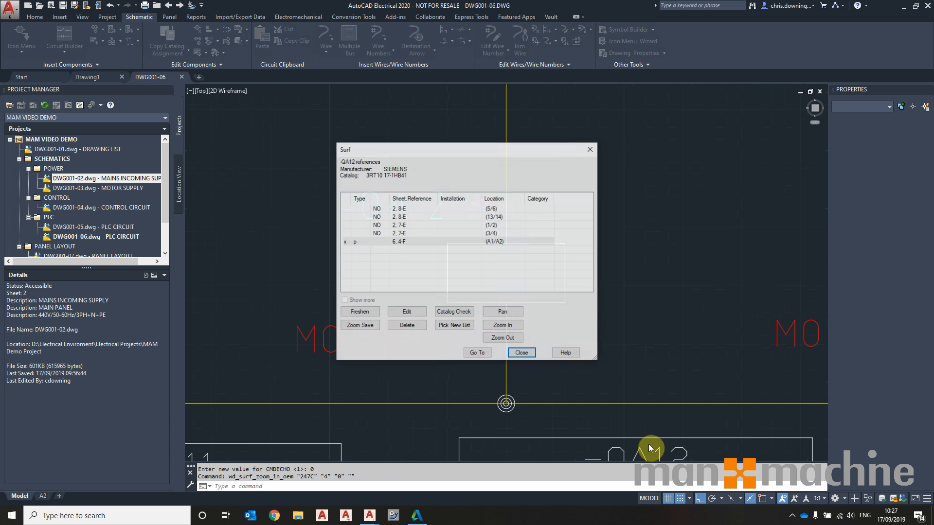
{"action": "left_click", "coordinate": [530, 357]}
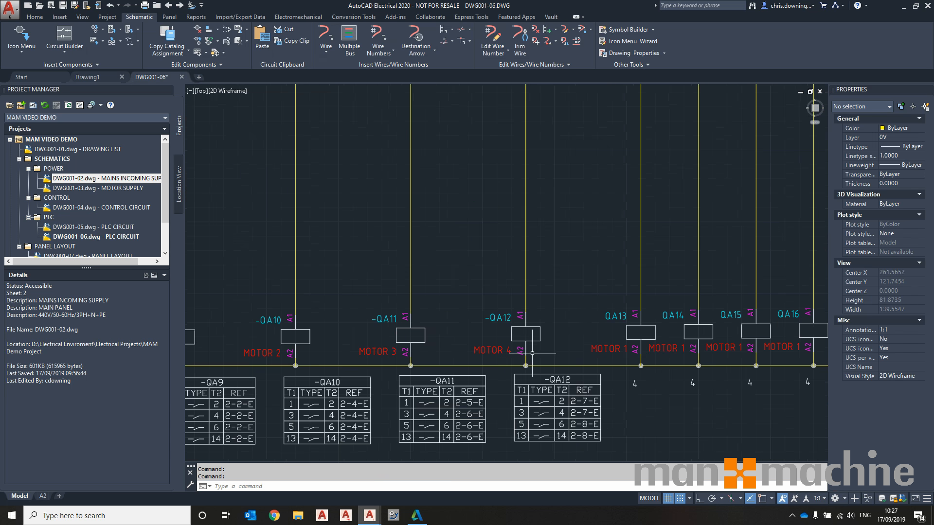
Move the four contact cross-reference tables slightly so they sit centred beneath the QA9 to QA12 coils
{"action": "scroll", "coordinate": [706, 295], "scroll_direction": "down", "scroll_amount": 5}
{"action": "left_click", "coordinate": [606, 347]}
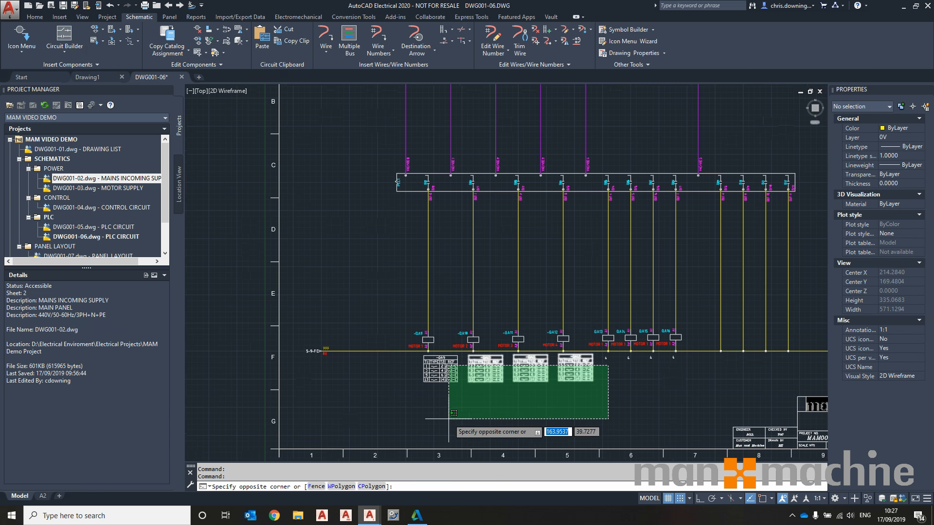
{"action": "left_click", "coordinate": [440, 417]}
{"action": "type", "text": "m"}
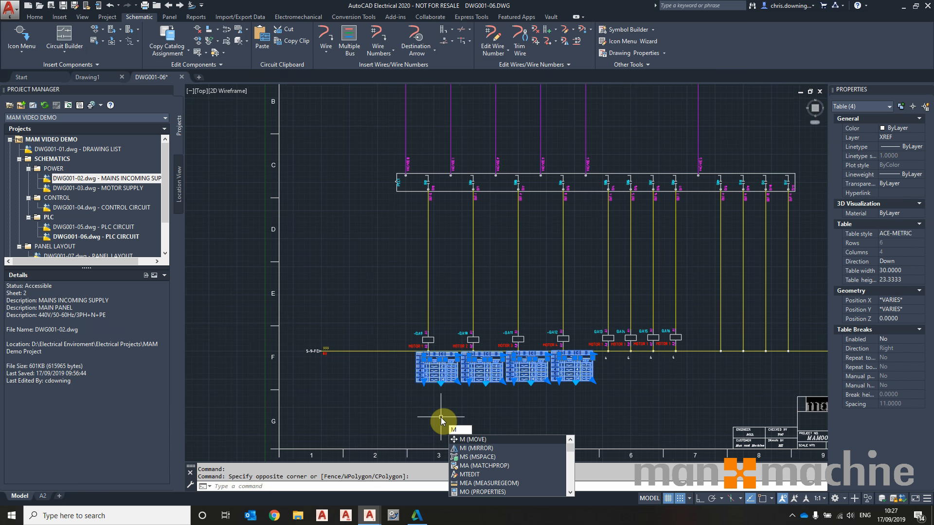
{"action": "key", "text": "Return"}
{"action": "left_click", "coordinate": [467, 399]}
{"action": "left_click", "coordinate": [453, 400]}
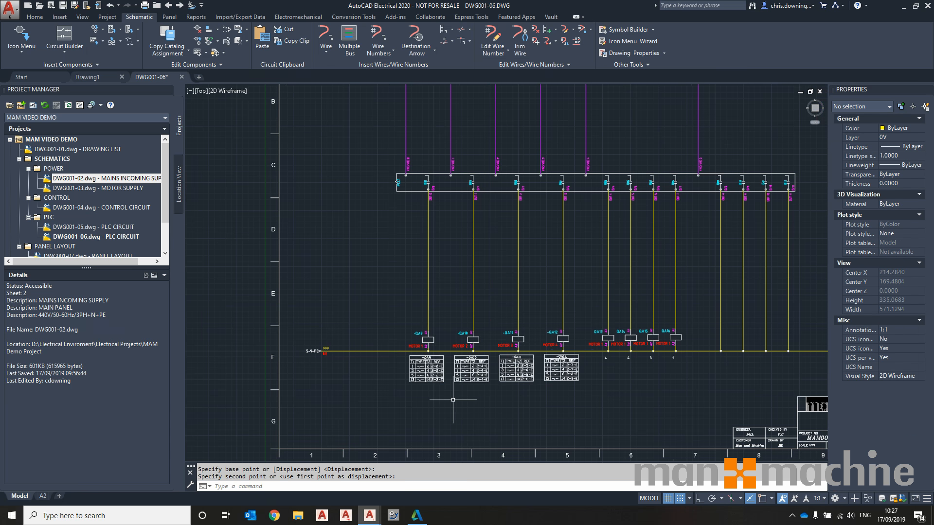
{"action": "key", "text": "Escape"}
{"action": "middle_click_drag", "start_coordinate": [626, 300], "coordinate": [526, 333]}
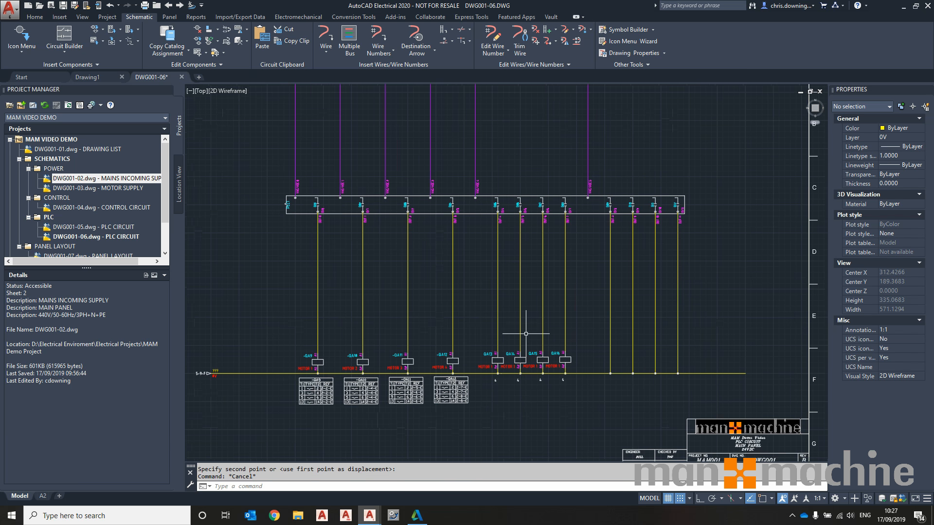
{"action": "scroll", "coordinate": [525, 334], "scroll_direction": "down", "scroll_amount": 2}
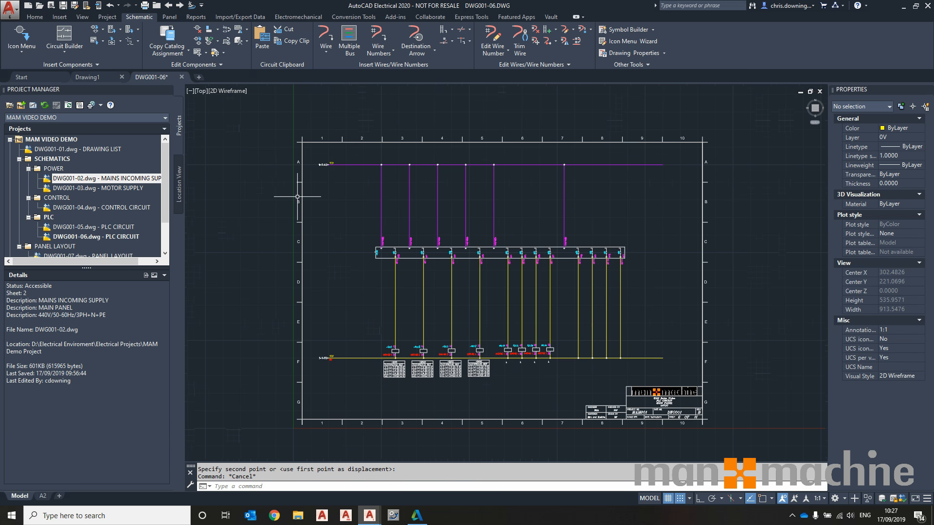
{"action": "left_click", "coordinate": [184, 5]}
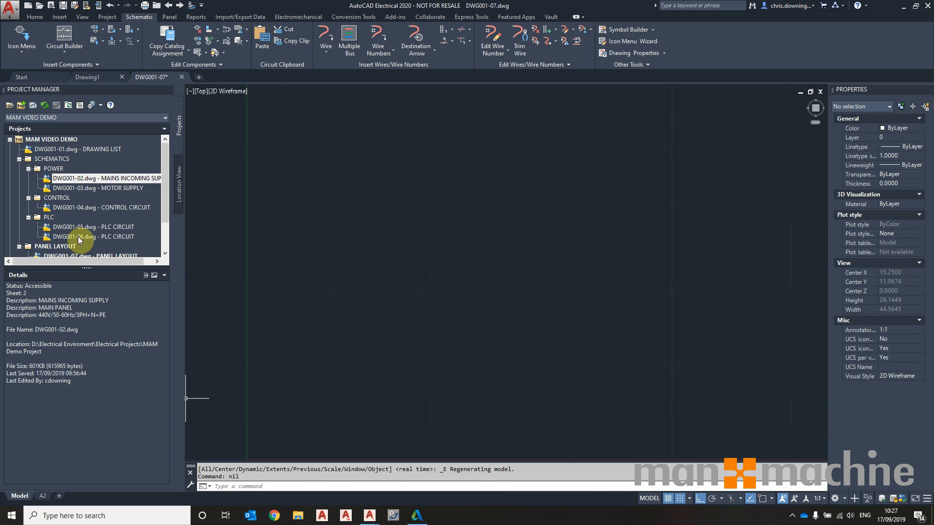
{"action": "scroll", "coordinate": [395, 286], "scroll_direction": "down", "scroll_amount": 3}
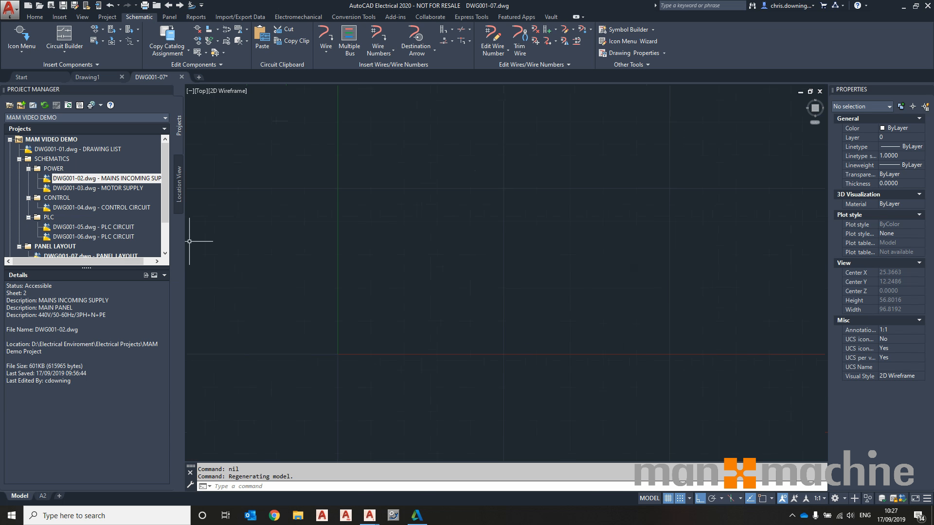
{"action": "left_click", "coordinate": [169, 5]}
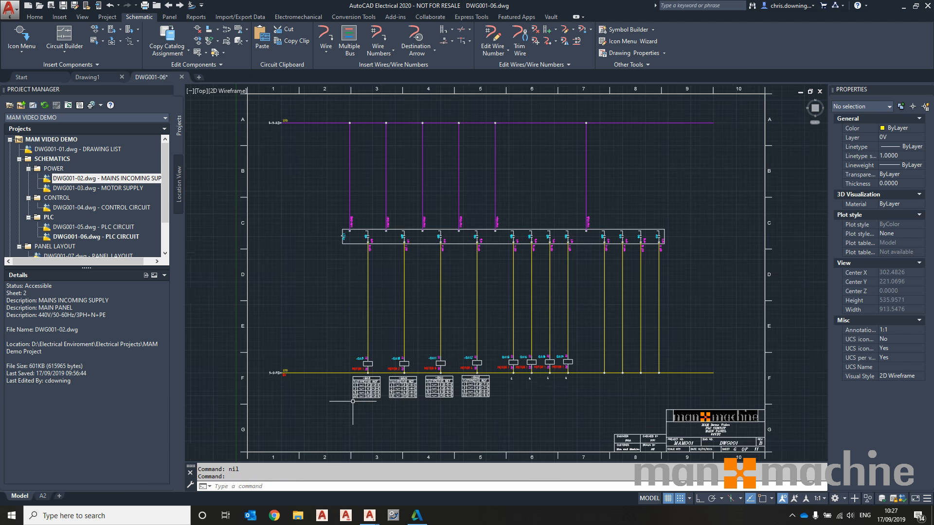
Compare the A2 paper layout of DWG001-06 with its model space and fit the drawing in view
{"action": "left_click", "coordinate": [42, 496]}
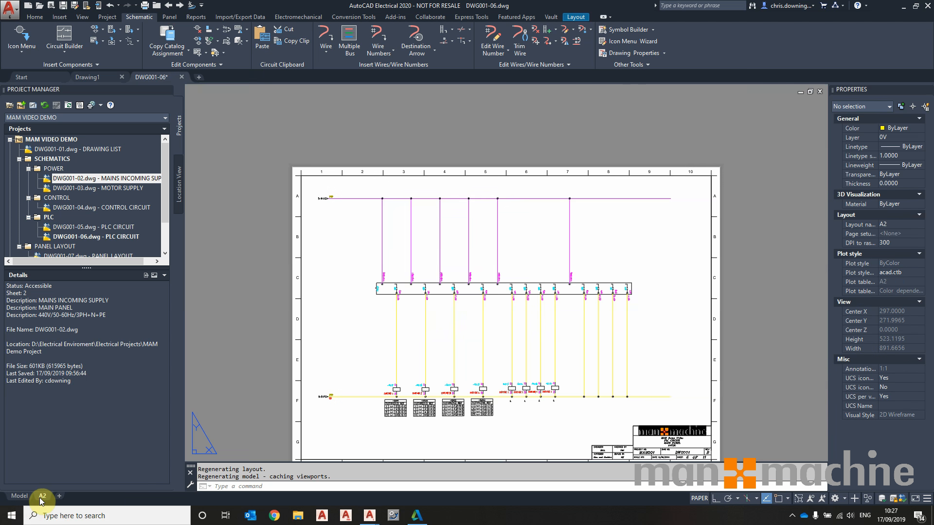
{"action": "middle_click_drag", "start_coordinate": [546, 371], "coordinate": [546, 325]}
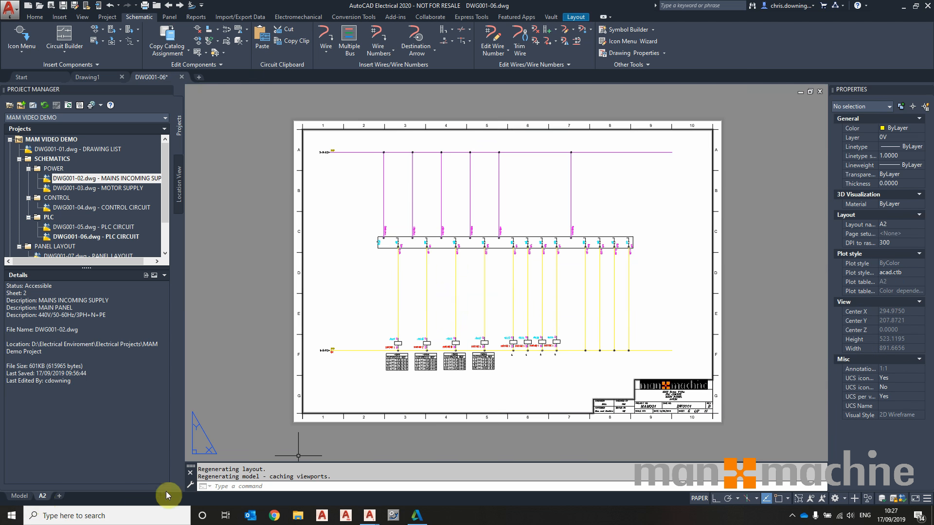
{"action": "left_click", "coordinate": [33, 498]}
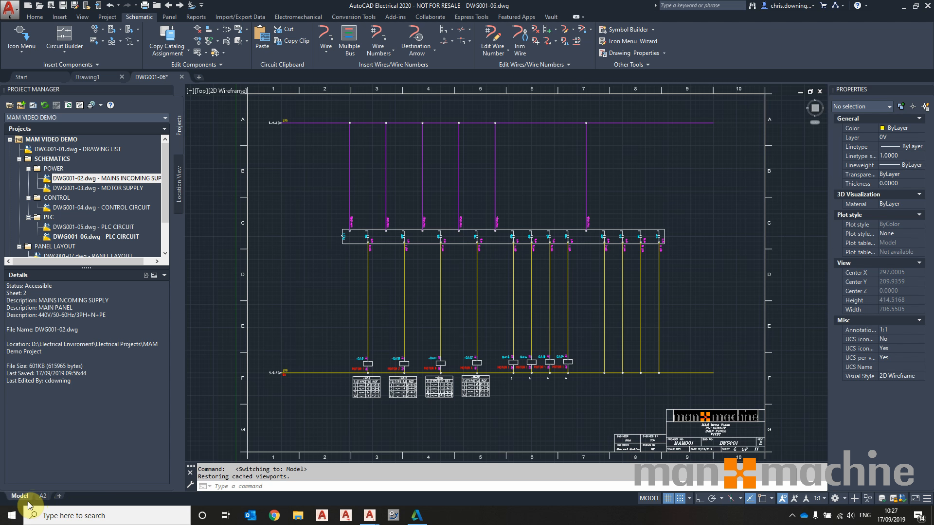
{"action": "left_click", "coordinate": [42, 497]}
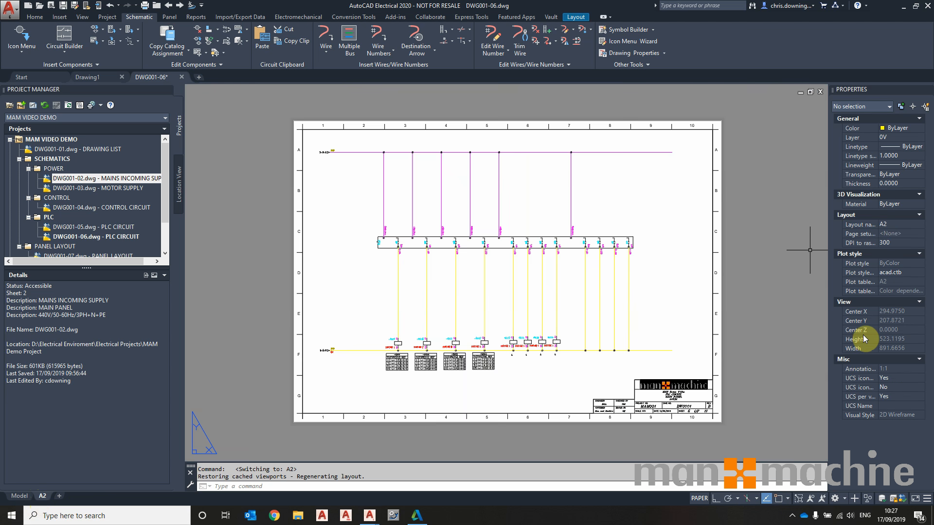
{"action": "left_click", "coordinate": [23, 499]}
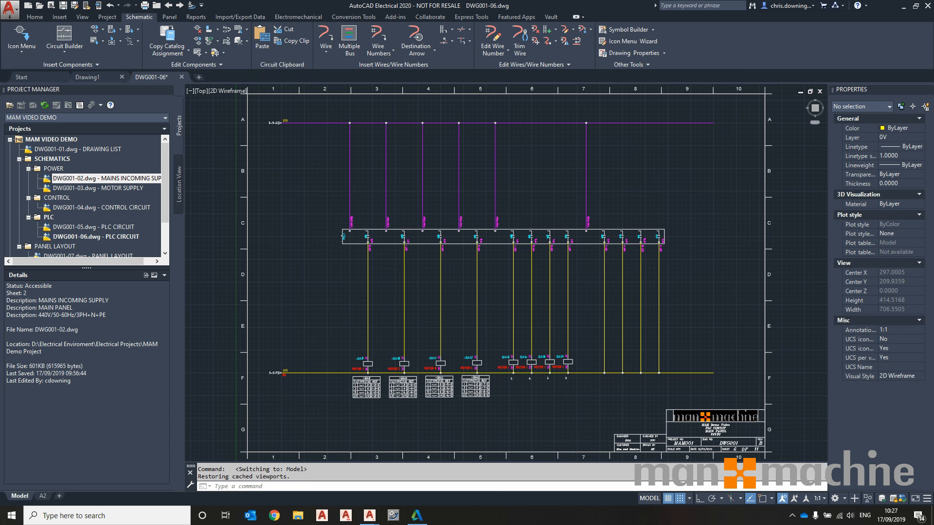
{"action": "middle_click", "coordinate": [565, 379]}
{"action": "middle_click", "coordinate": [566, 378]}
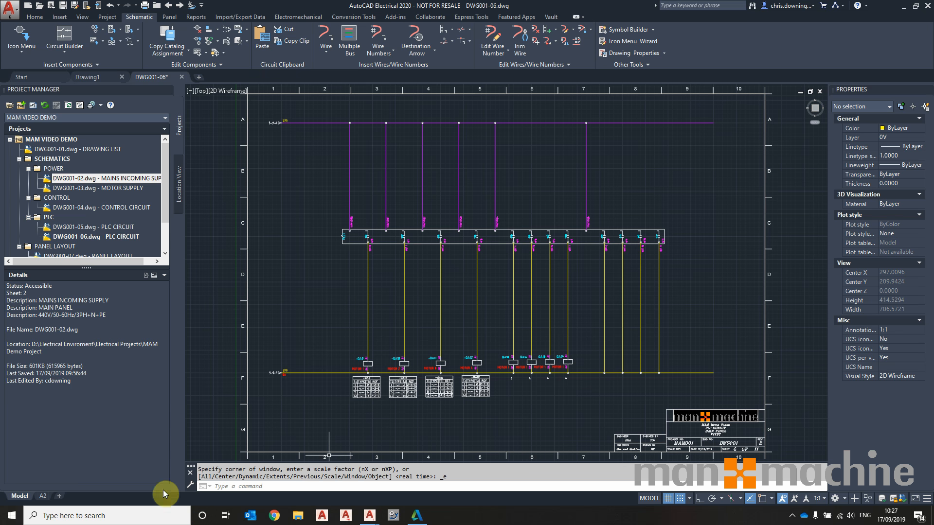
Go to the next project drawing, DWG001-07 PANEL LAYOUT, and select it in the project's drawing list
{"action": "left_click", "coordinate": [180, 5]}
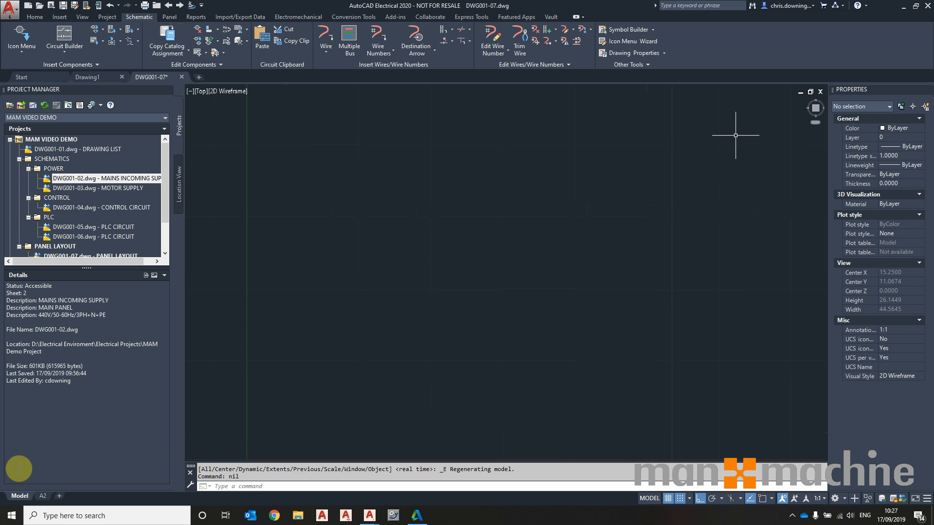
{"action": "scroll", "coordinate": [122, 226], "scroll_direction": "down", "scroll_amount": 2}
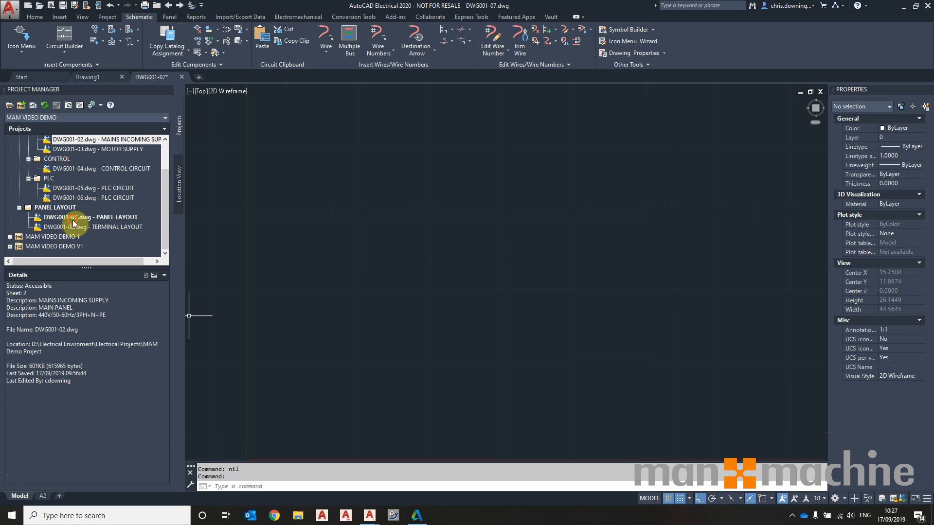
{"action": "left_click", "coordinate": [63, 217]}
{"action": "scroll", "coordinate": [520, 155], "scroll_direction": "down", "scroll_amount": 5}
{"action": "mouse_move", "coordinate": [633, 194]}
{"action": "middle_mouse_down"}
{"action": "mouse_move", "coordinate": [339, 338]}
{"action": "mouse_move", "coordinate": [453, 327]}
{"action": "middle_mouse_up"}
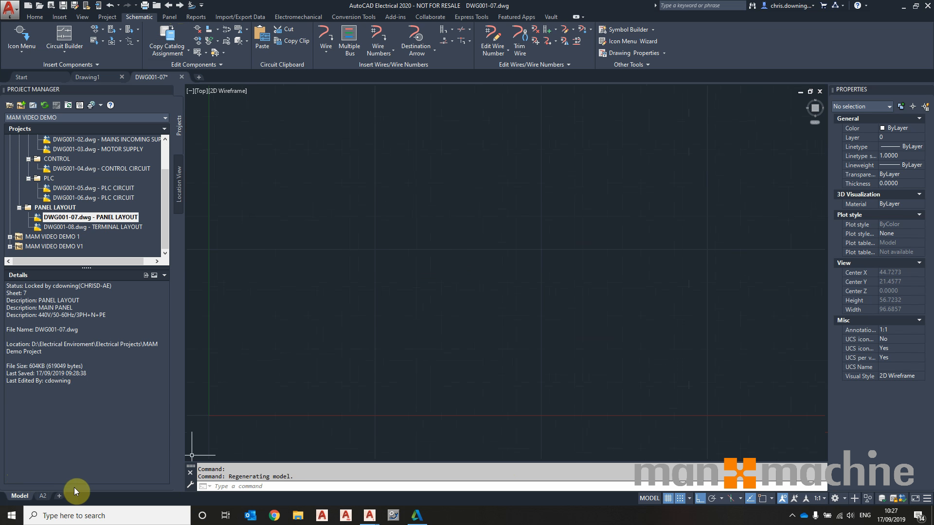
View the A2 layout of DWG001-07 and check the scale entry in the title block
{"action": "left_click", "coordinate": [43, 496]}
{"action": "scroll", "coordinate": [572, 431], "scroll_direction": "up", "scroll_amount": 2}
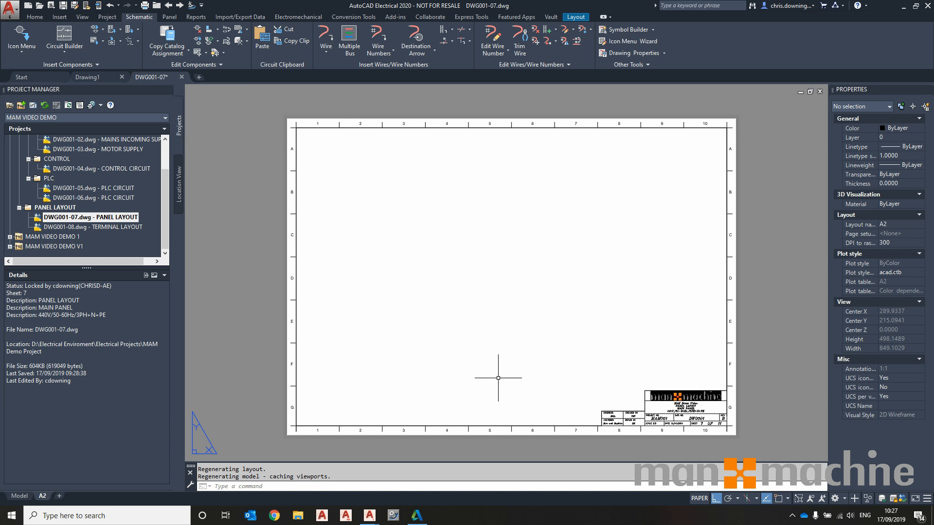
{"action": "scroll", "coordinate": [700, 437], "scroll_direction": "up", "scroll_amount": 3}
{"action": "scroll", "coordinate": [513, 372], "scroll_direction": "up", "scroll_amount": 2}
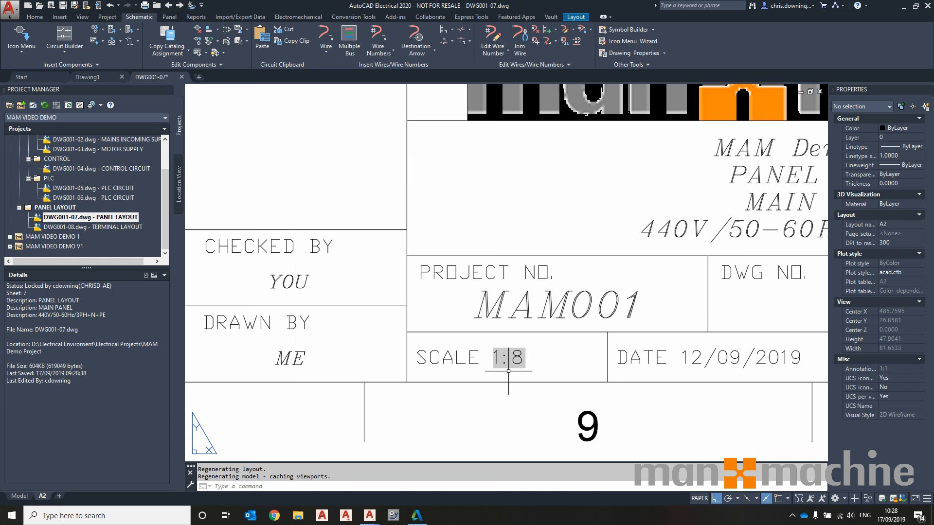
{"action": "middle_click", "coordinate": [344, 272]}
{"action": "middle_click", "coordinate": [344, 272]}
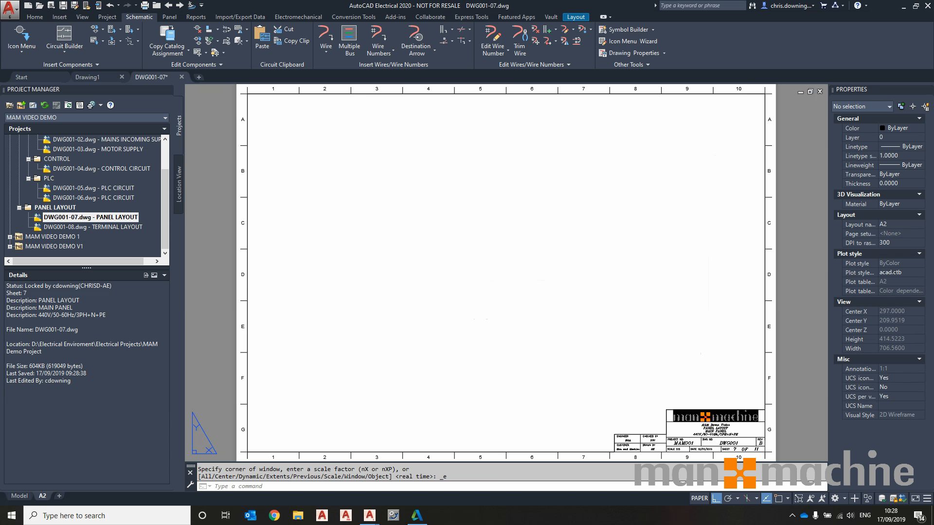
Return to model space, choose the Enclosures footprint from the panel layout symbols and look up its catalog
{"action": "left_click", "coordinate": [20, 496]}
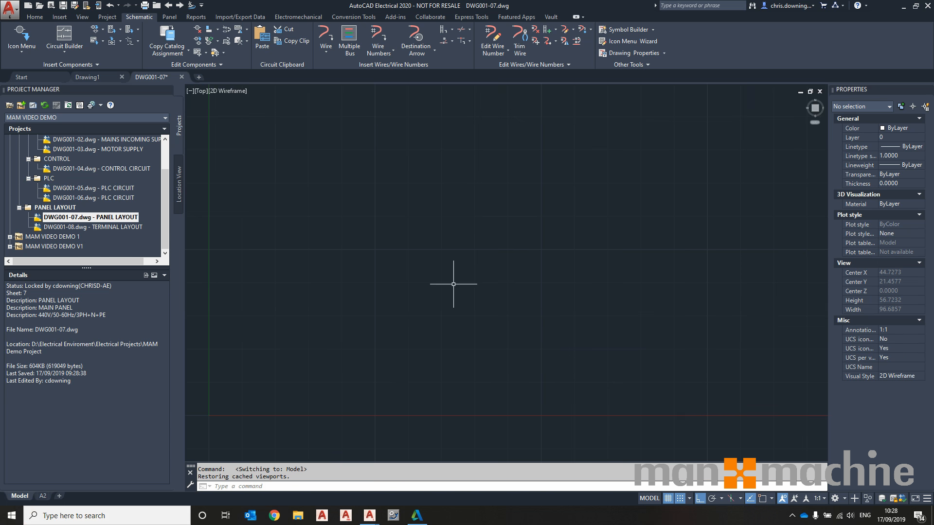
{"action": "left_click", "coordinate": [170, 17]}
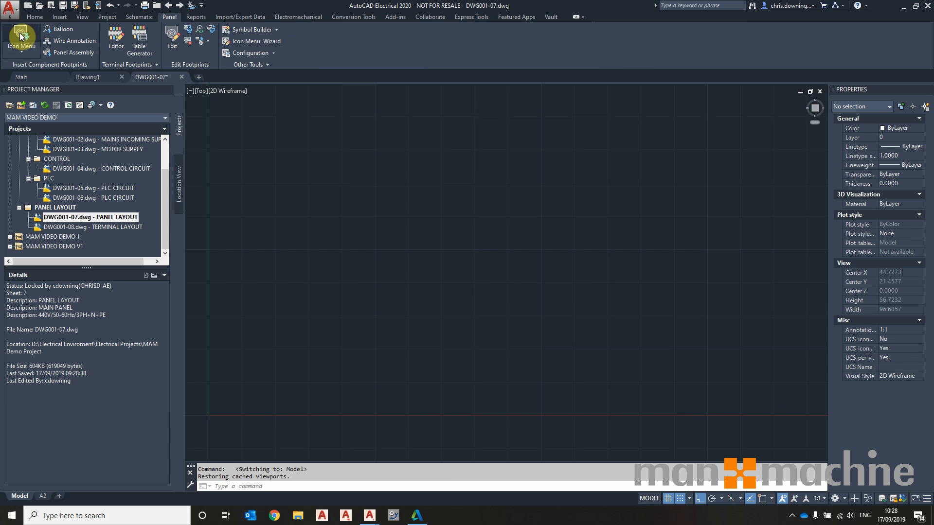
{"action": "left_click", "coordinate": [25, 30]}
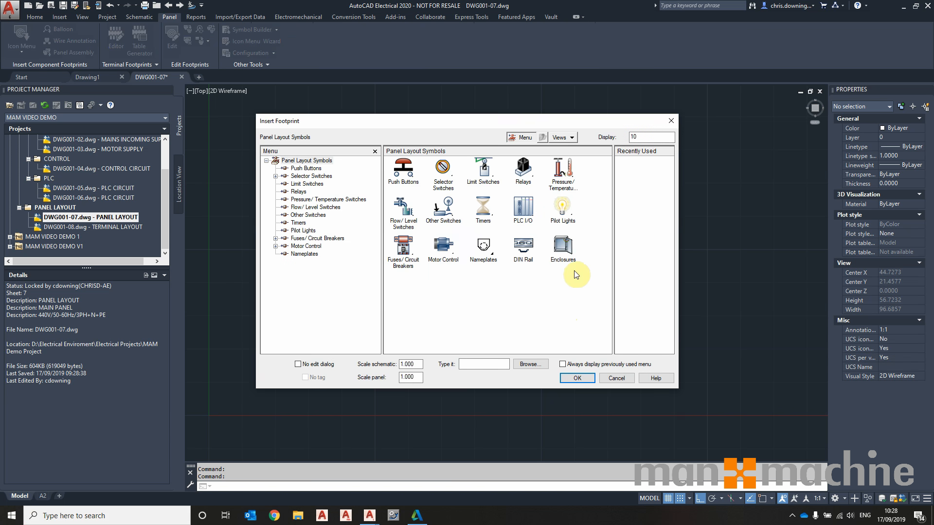
{"action": "left_click", "coordinate": [564, 249]}
{"action": "left_click", "coordinate": [417, 230]}
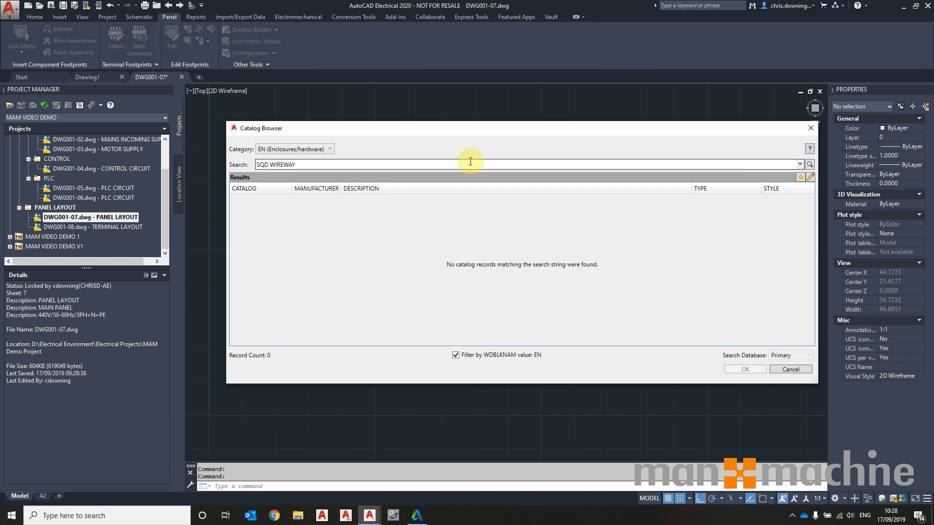
Clear the catalog search and choose the RITTAL E74H72J two door floormount enclosure from the favorites
{"action": "left_click_drag", "start_coordinate": [438, 166], "coordinate": [133, 196]}
{"action": "key", "text": "Delete"}
{"action": "left_click", "coordinate": [801, 221]}
{"action": "left_click", "coordinate": [801, 177]}
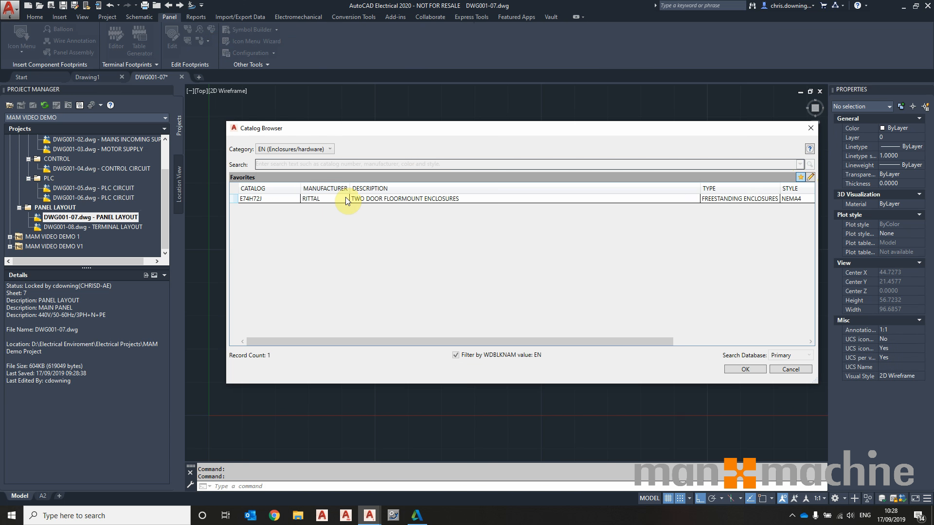
{"action": "left_click", "coordinate": [347, 201]}
{"action": "left_click", "coordinate": [745, 370]}
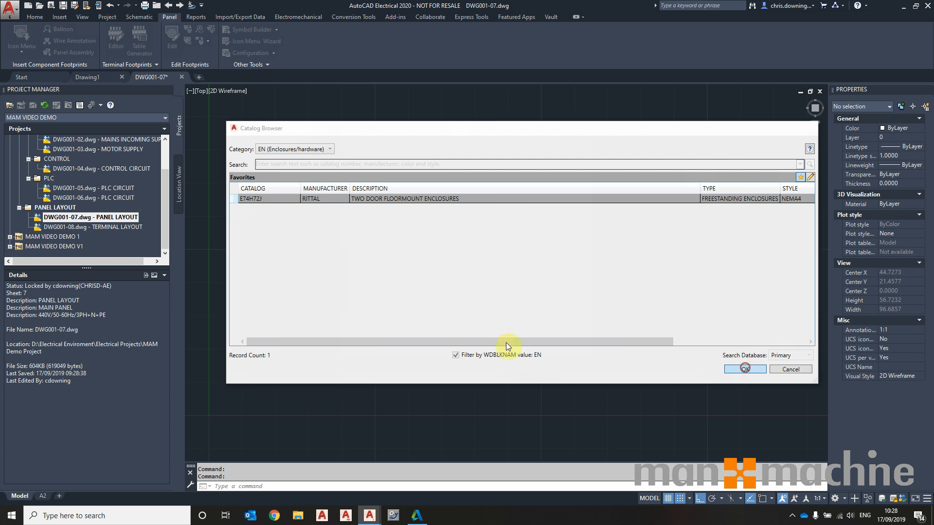
Insert the RITTAL enclosure footprint at 0,0, set its rotation and accept its component data unchanged
{"action": "left_click", "coordinate": [428, 350]}
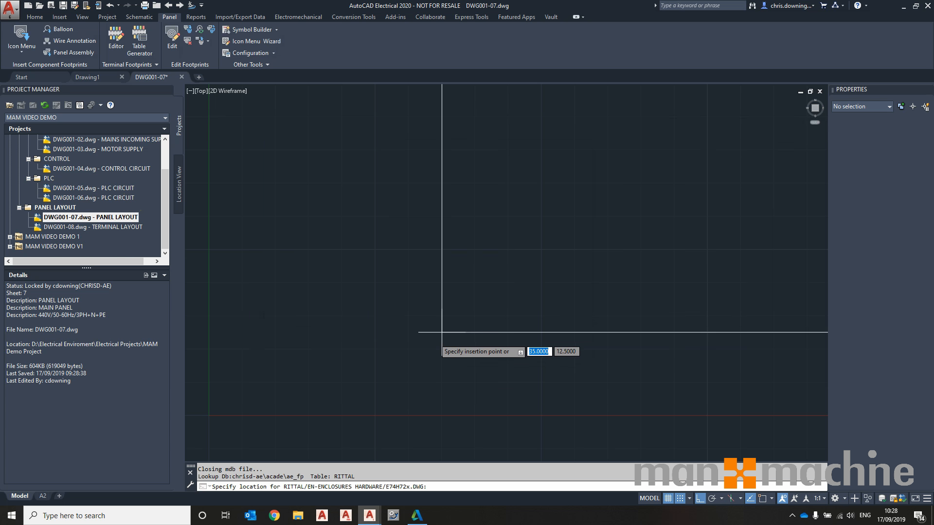
{"action": "type", "text": "0"}
{"action": "key", "text": "Tab"}
{"action": "type", "text": "0"}
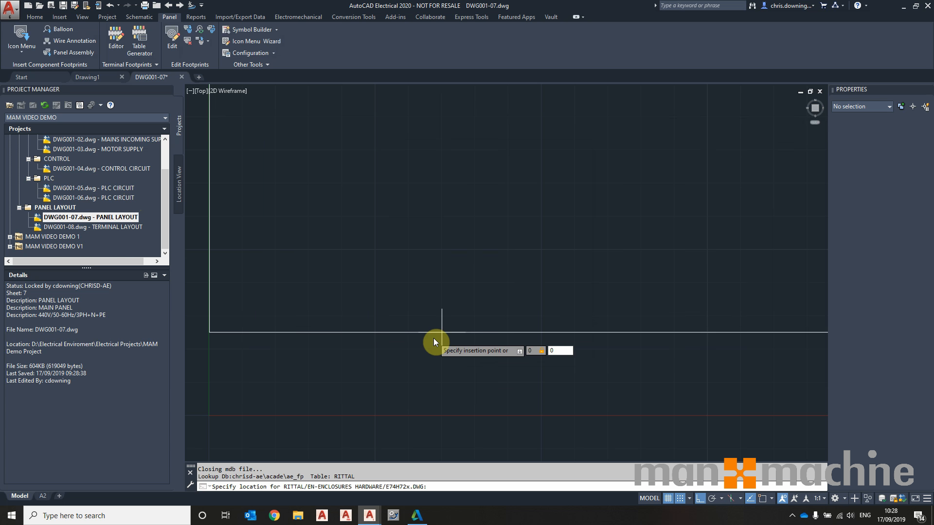
{"action": "key", "text": "Return"}
{"action": "left_click", "coordinate": [470, 369]}
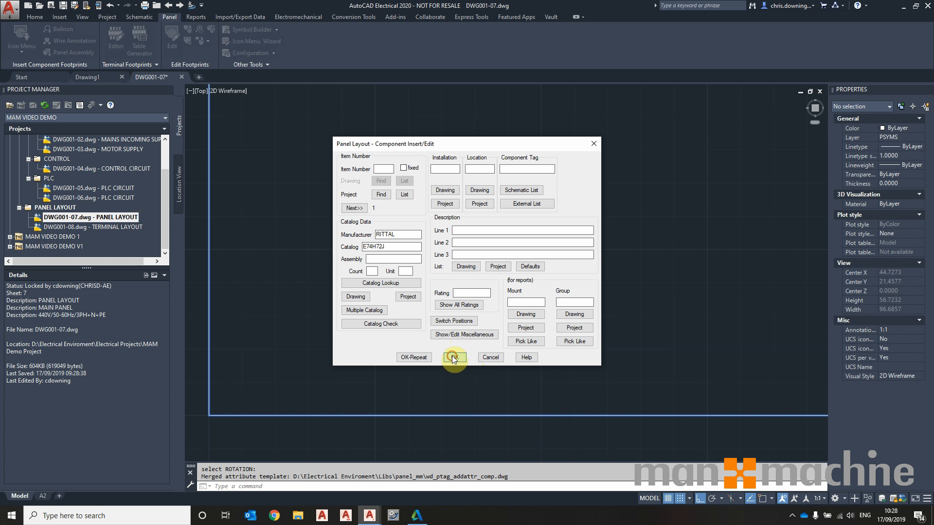
{"action": "left_click", "coordinate": [454, 358]}
{"action": "middle_click", "coordinate": [455, 370]}
{"action": "middle_click", "coordinate": [455, 370]}
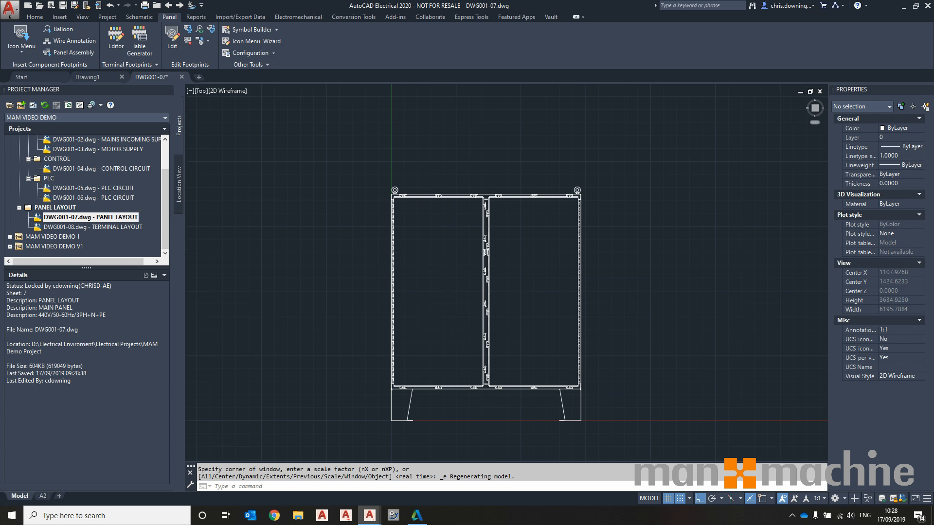
{"action": "middle_click_drag", "start_coordinate": [448, 324], "coordinate": [448, 308]}
{"action": "scroll", "coordinate": [479, 345], "scroll_direction": "up", "scroll_amount": 5}
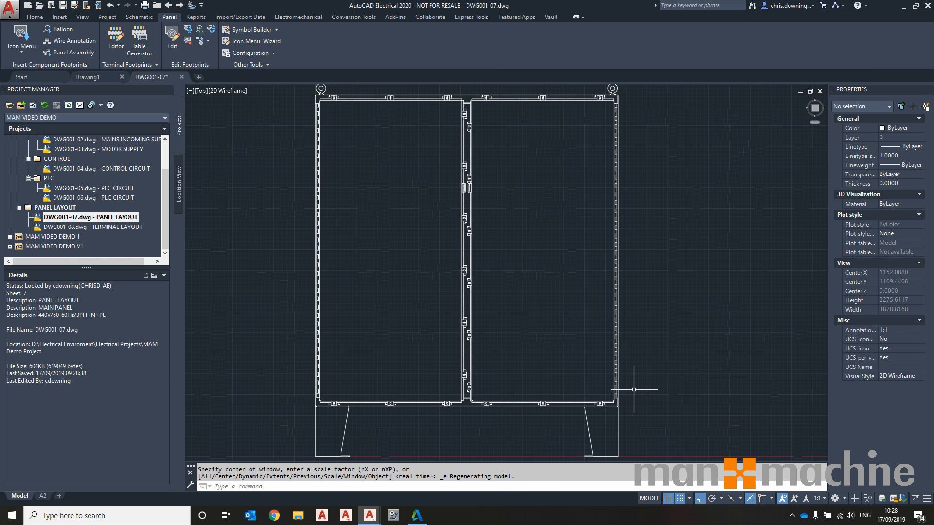
Activate the viewport on the A2 layout and set its scale to 1:10
{"action": "left_click", "coordinate": [44, 500]}
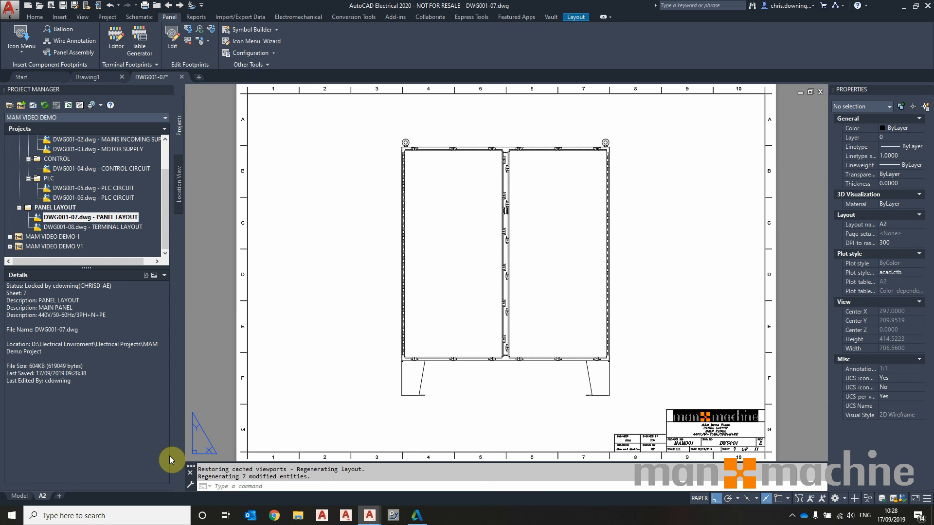
{"action": "double_click", "coordinate": [662, 330]}
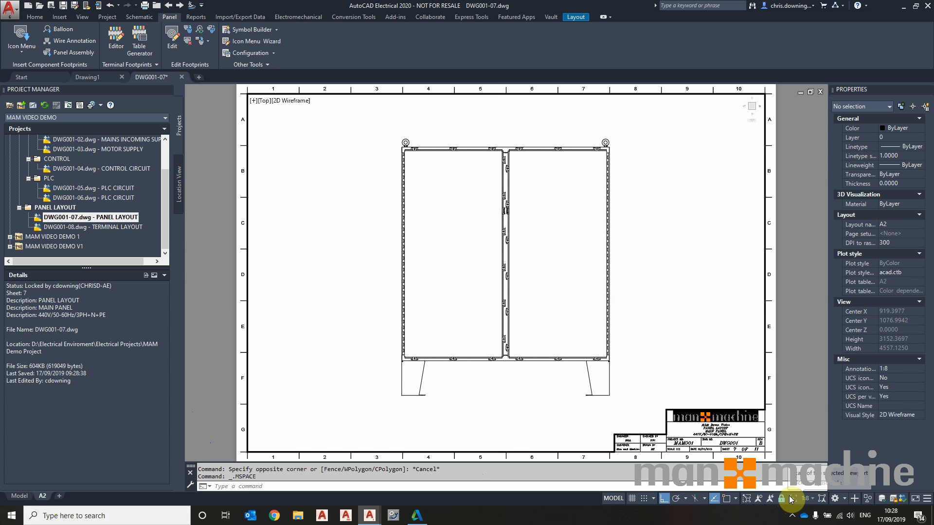
{"action": "left_click", "coordinate": [806, 499]}
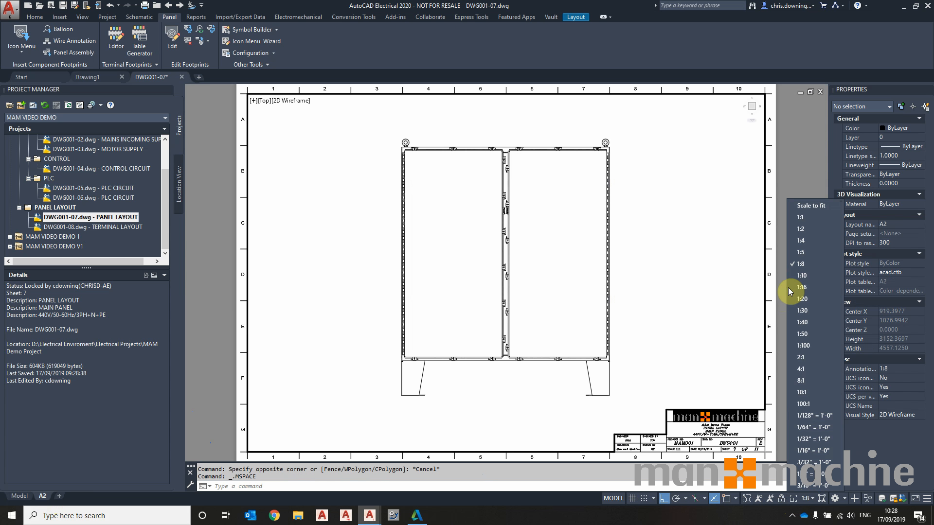
{"action": "left_click", "coordinate": [795, 276]}
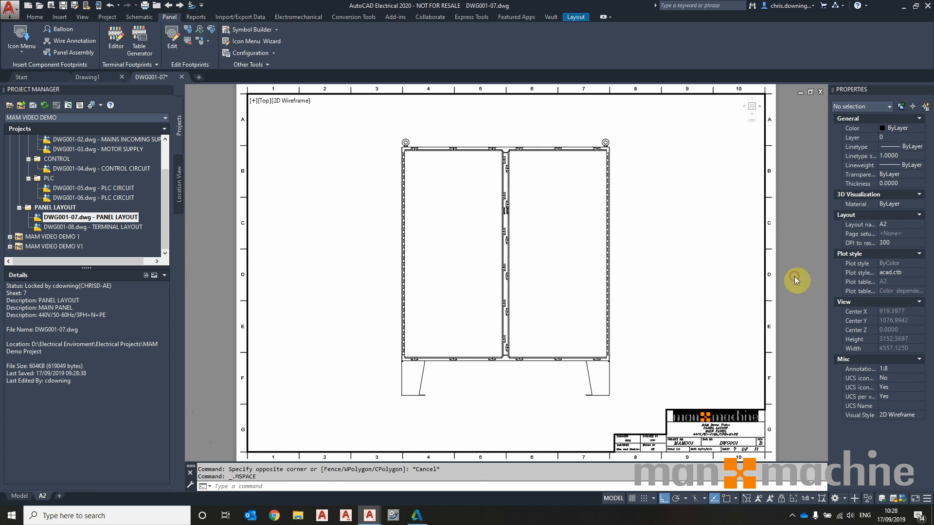
Return to paper space, save the drawing and check the scale value in the title block
{"action": "double_click", "coordinate": [758, 456]}
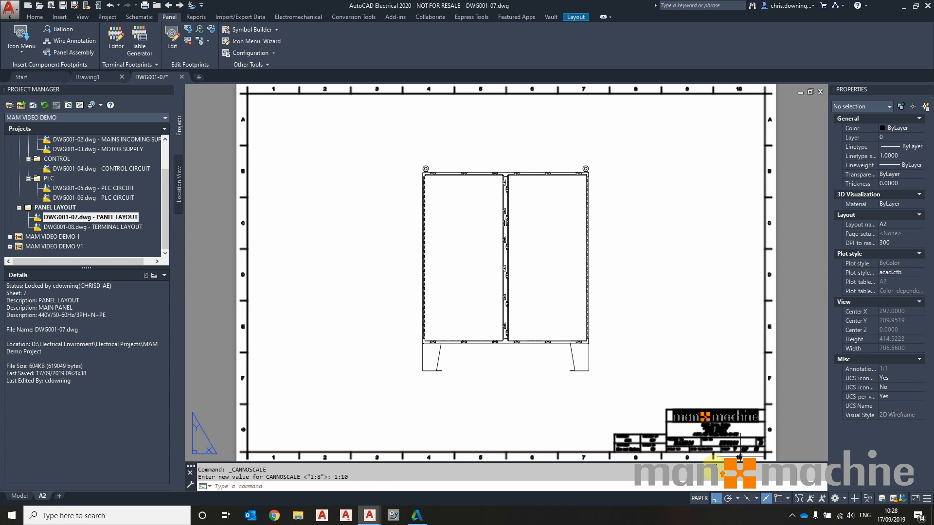
{"action": "scroll", "coordinate": [708, 455], "scroll_direction": "up", "scroll_amount": 5}
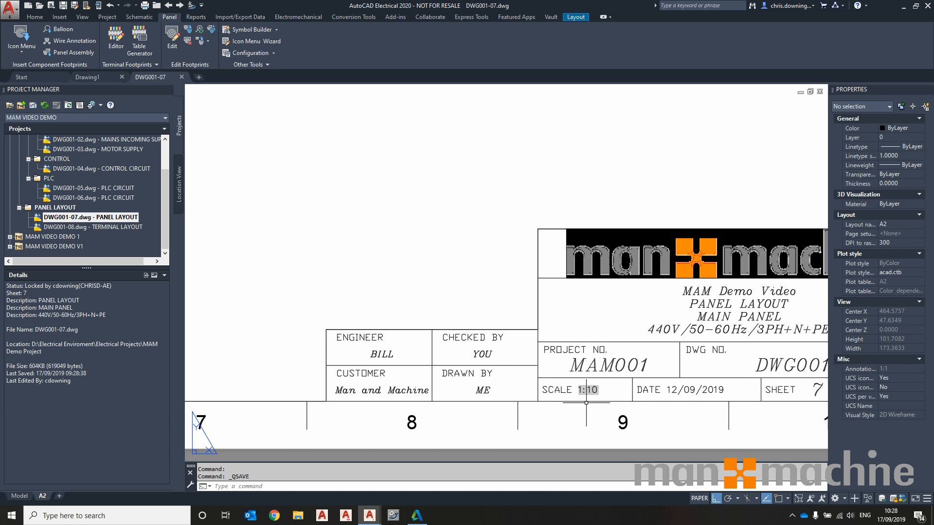
{"action": "middle_click", "coordinate": [483, 134]}
{"action": "middle_click", "coordinate": [484, 134]}
Activate the enclosure viewport on the A2 layout and set its scale to 1:8
{"action": "double_click", "coordinate": [688, 250]}
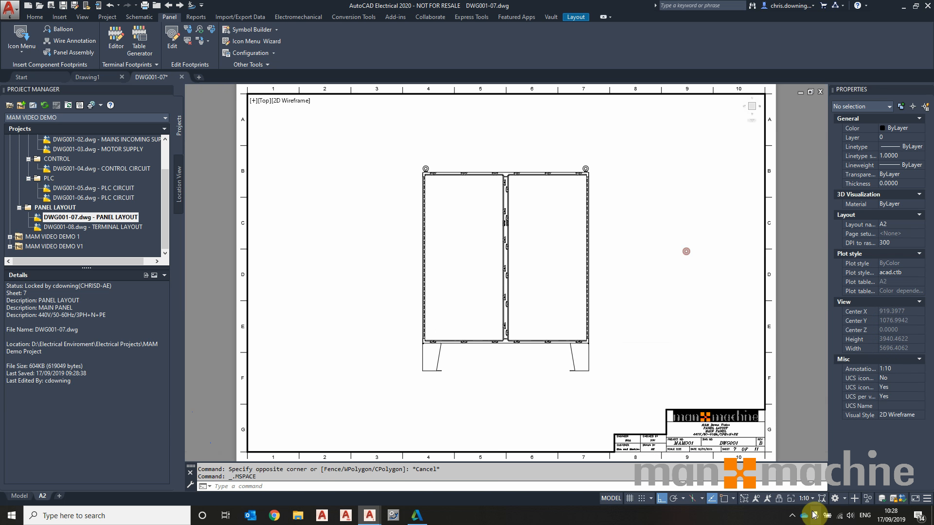
{"action": "left_click", "coordinate": [812, 496]}
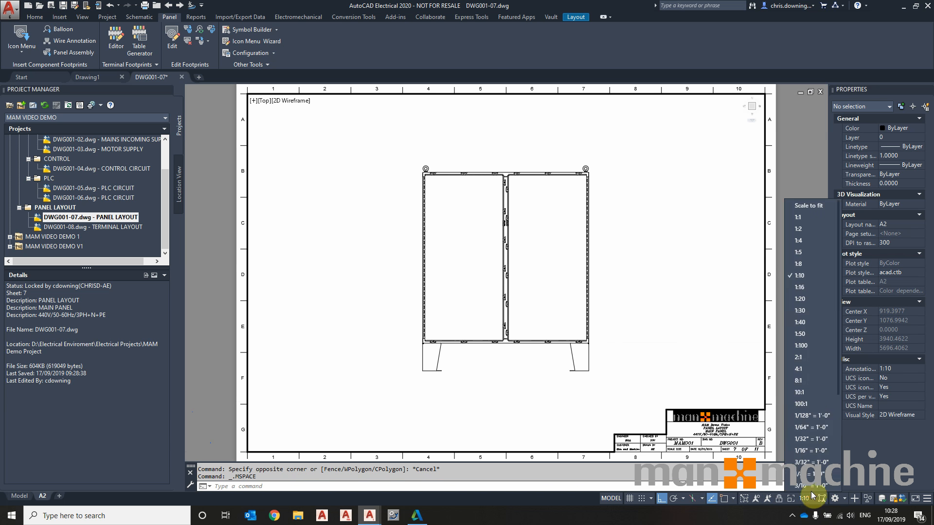
{"action": "left_click", "coordinate": [799, 253]}
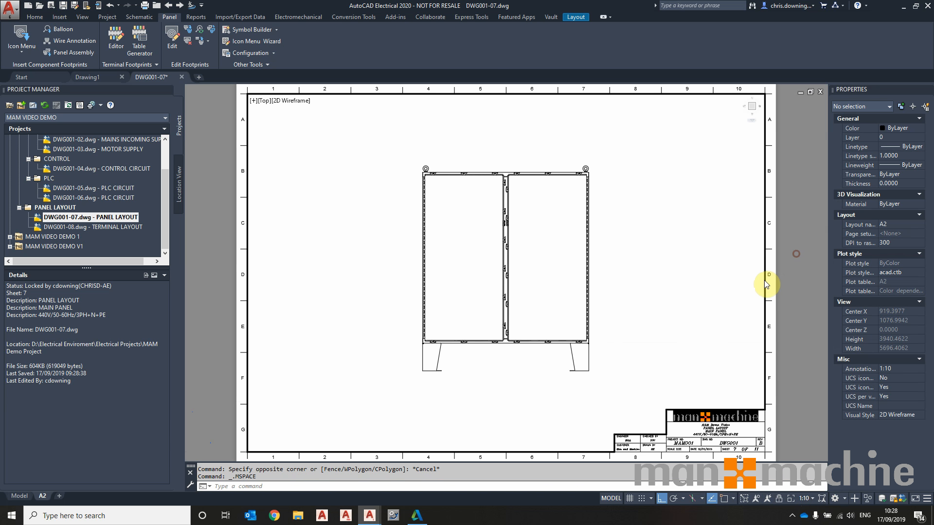
{"action": "left_click", "coordinate": [808, 499]}
{"action": "left_click", "coordinate": [799, 263]}
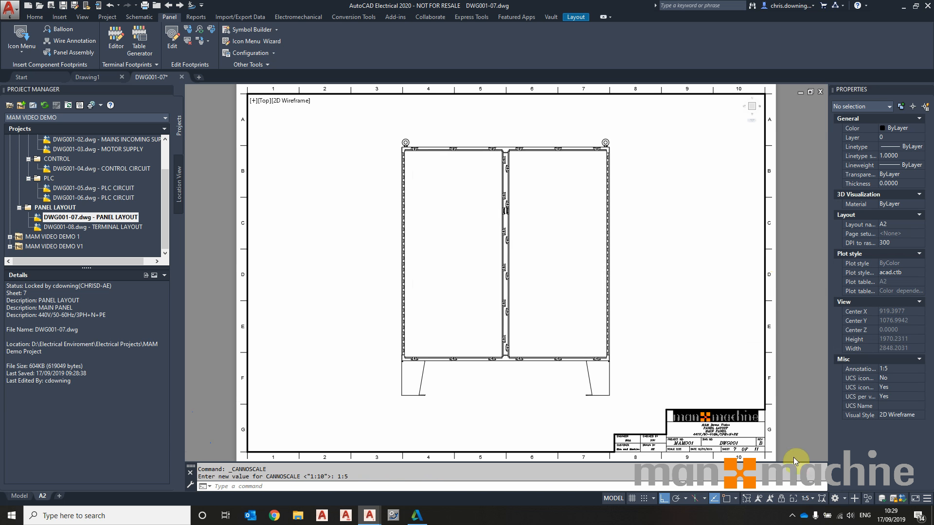
Leave the viewport, save the drawing and check the title block's scale entry again
{"action": "double_click", "coordinate": [802, 424]}
{"action": "scroll", "coordinate": [714, 452], "scroll_direction": "up", "scroll_amount": 4}
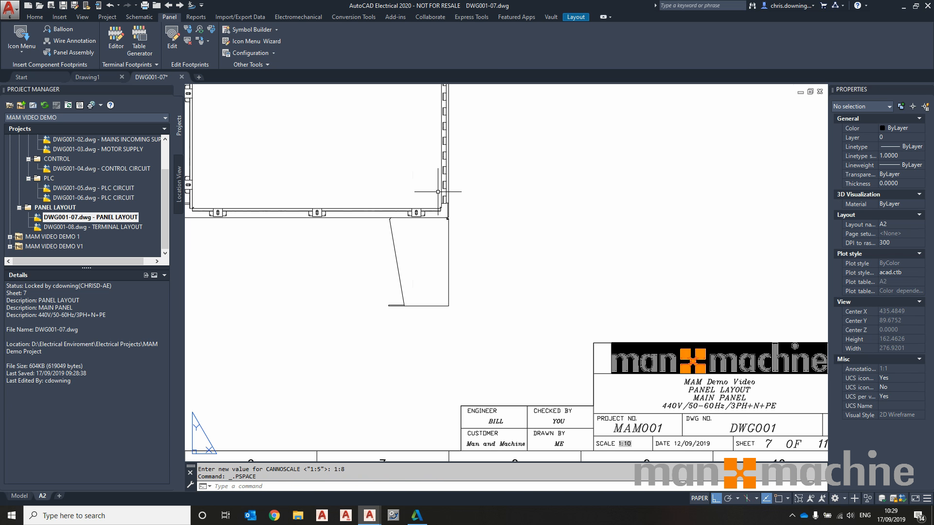
{"action": "left_click", "coordinate": [65, 7]}
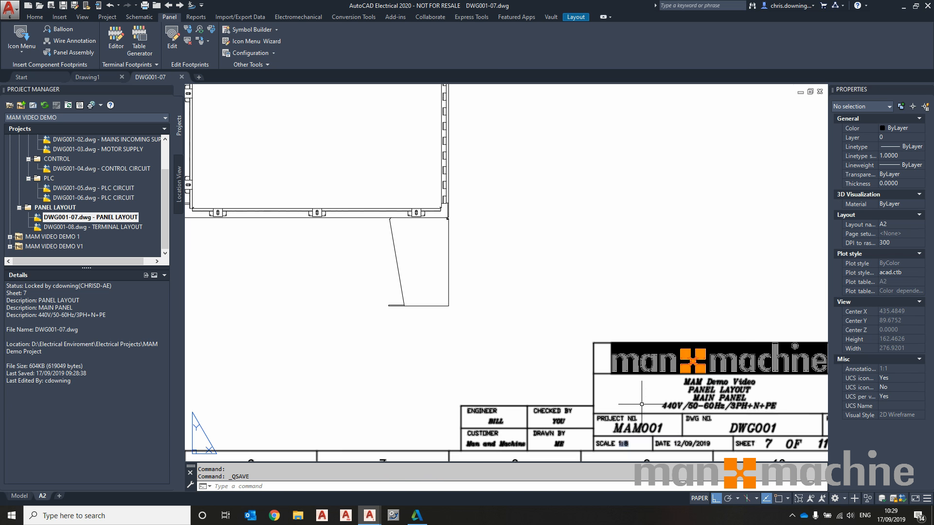
{"action": "middle_click", "coordinate": [641, 389]}
{"action": "middle_click", "coordinate": [640, 389]}
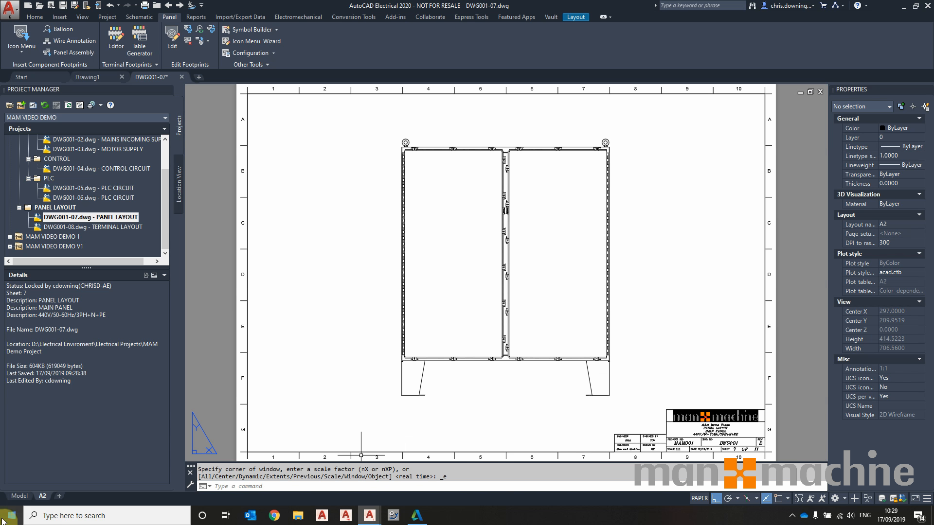
In model space, start a DIN Rail footprint using the PANDUIT G2X3WH6 slotted wire duct at a scale of 25.4
{"action": "left_click", "coordinate": [16, 497]}
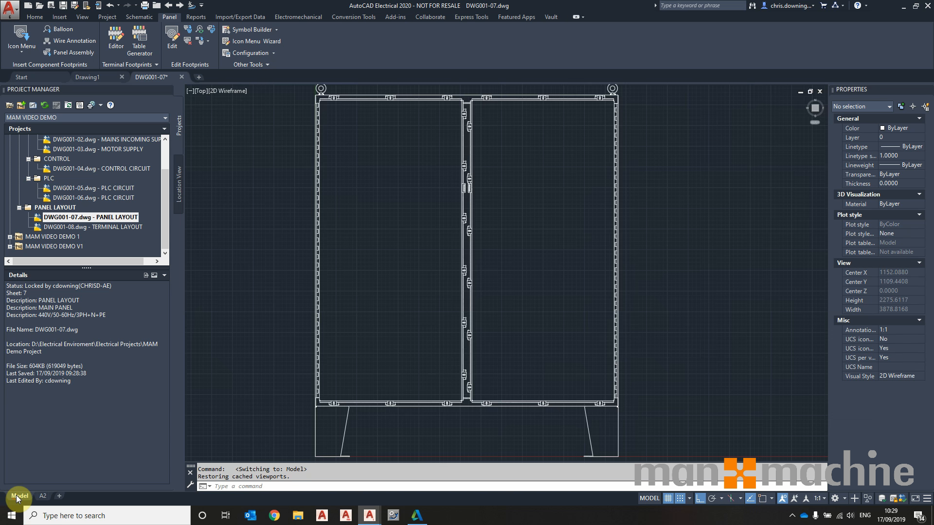
{"action": "left_click", "coordinate": [22, 39]}
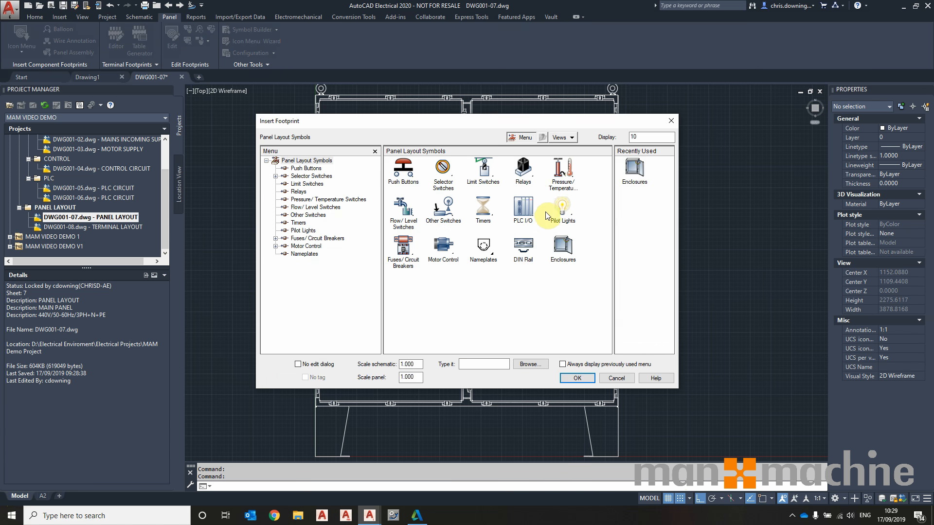
{"action": "left_click", "coordinate": [526, 243]}
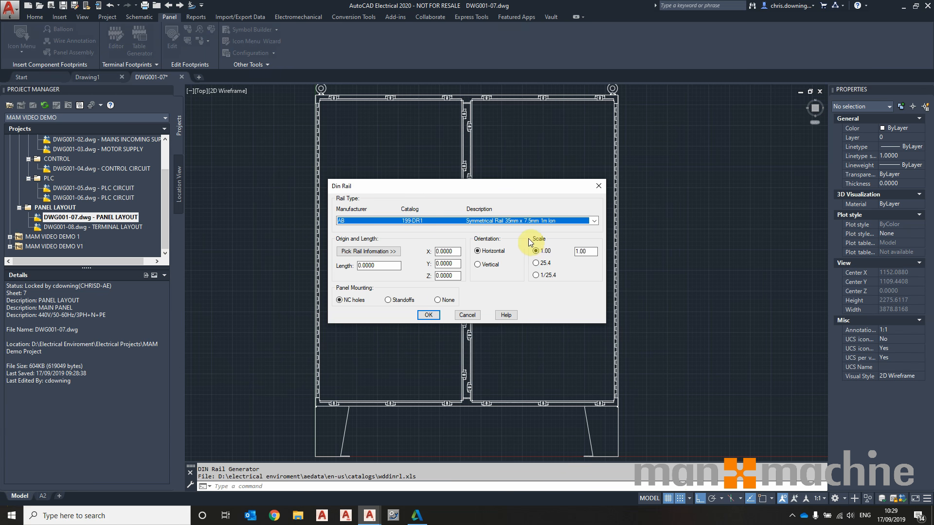
{"action": "left_click", "coordinate": [538, 265]}
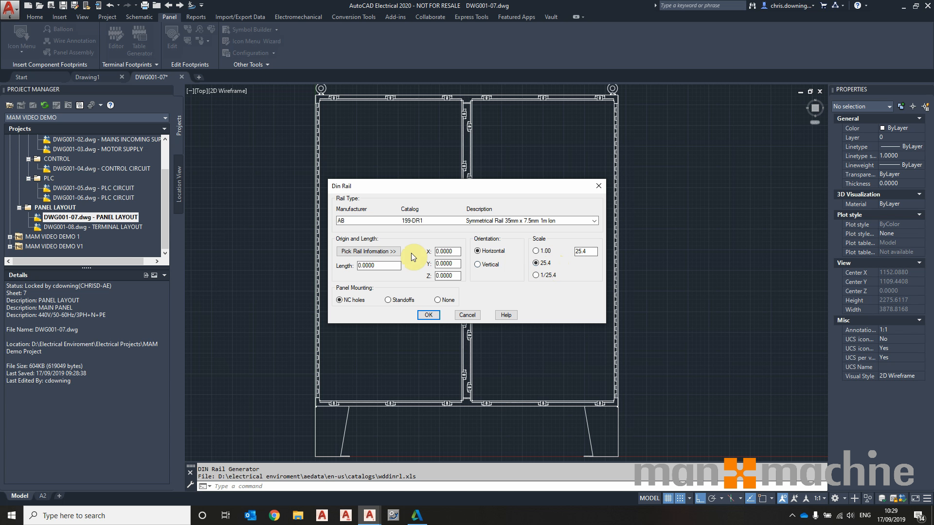
{"action": "left_click", "coordinate": [589, 221]}
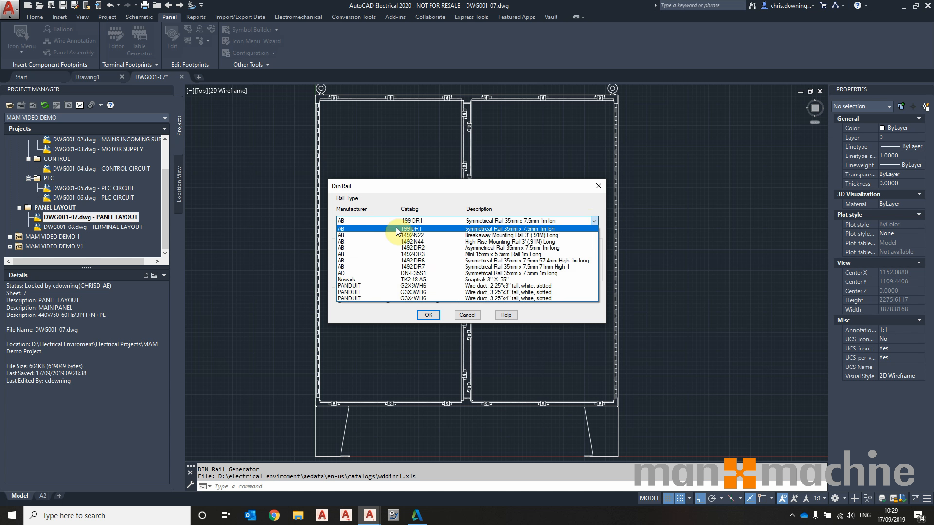
{"action": "left_click", "coordinate": [356, 287]}
{"action": "left_click", "coordinate": [428, 315]}
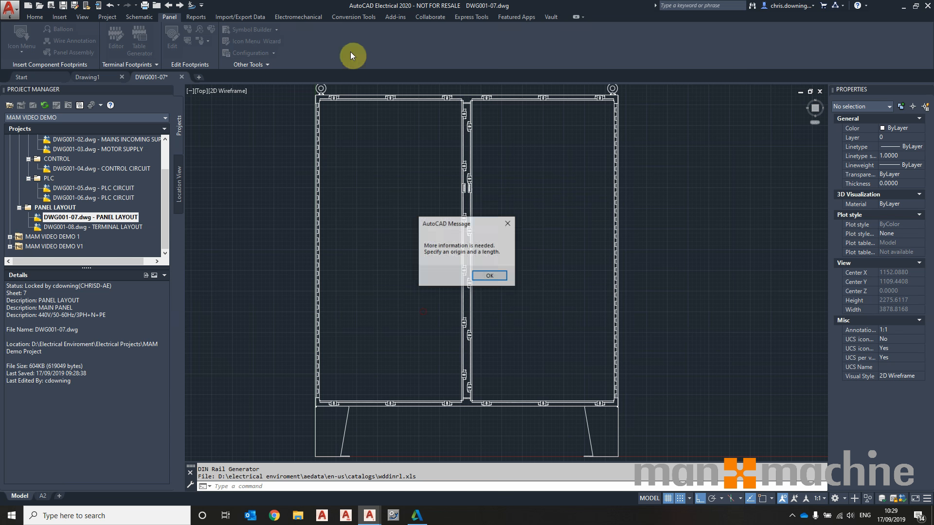
{"action": "left_click", "coordinate": [486, 277]}
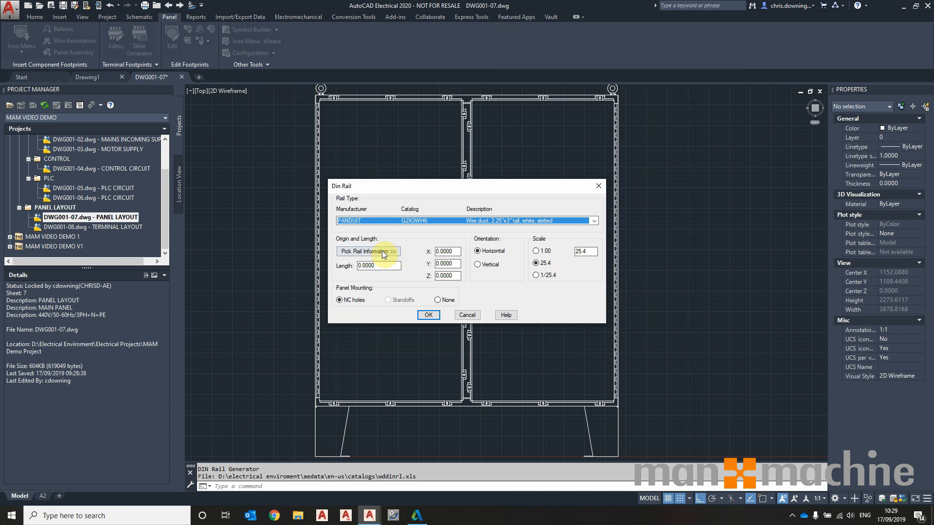
Insert the wire duct horizontally across the top of the left-hand bay, 802.5 mm long, accepting its component data unchanged
{"action": "left_click", "coordinate": [428, 315]}
{"action": "scroll", "coordinate": [336, 104], "scroll_direction": "up", "scroll_amount": 2}
{"action": "left_click", "coordinate": [317, 108]}
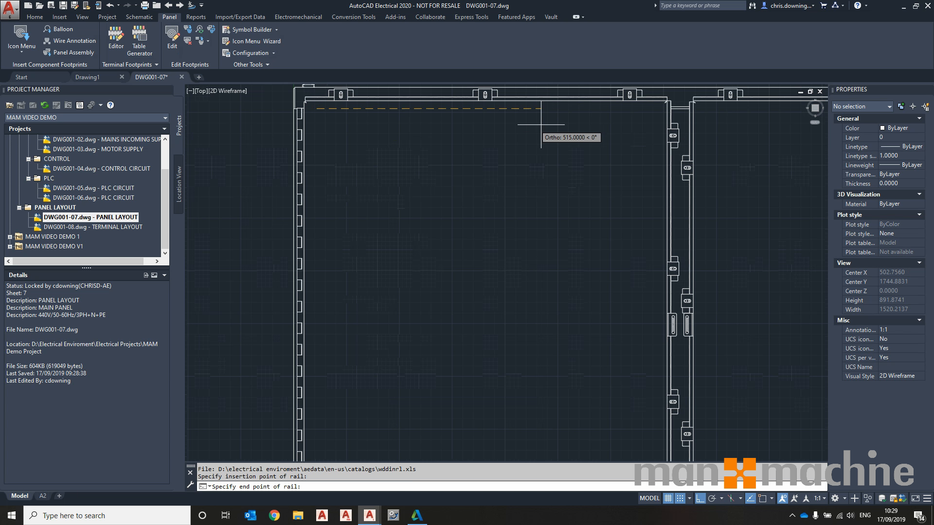
{"action": "left_click", "coordinate": [657, 112]}
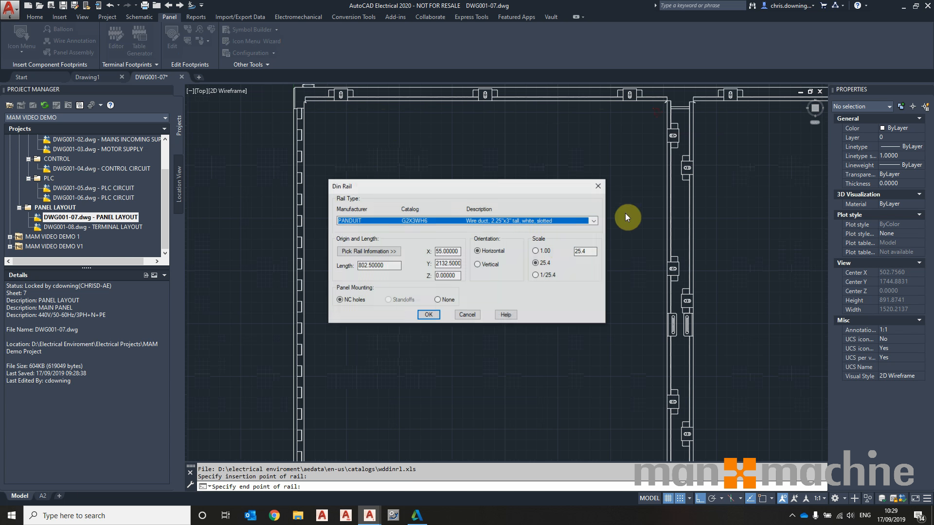
{"action": "left_click", "coordinate": [426, 316]}
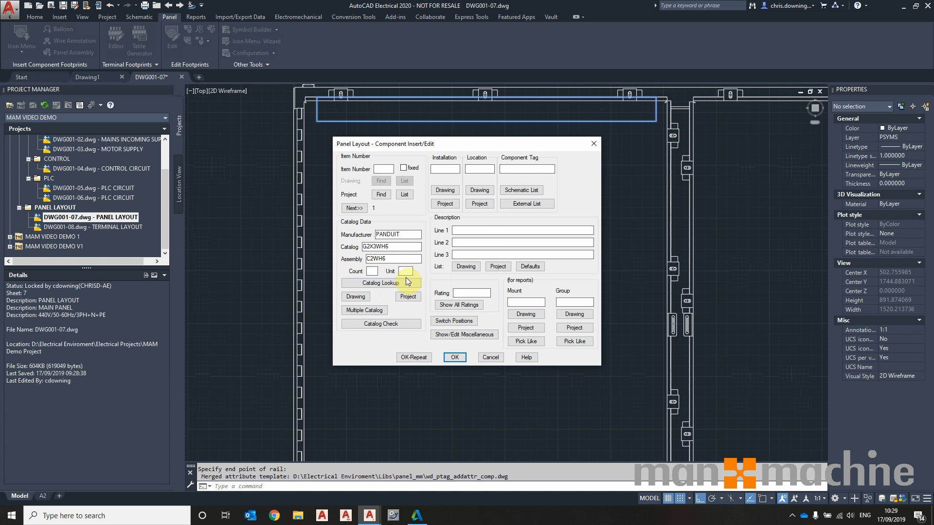
{"action": "left_click", "coordinate": [462, 362]}
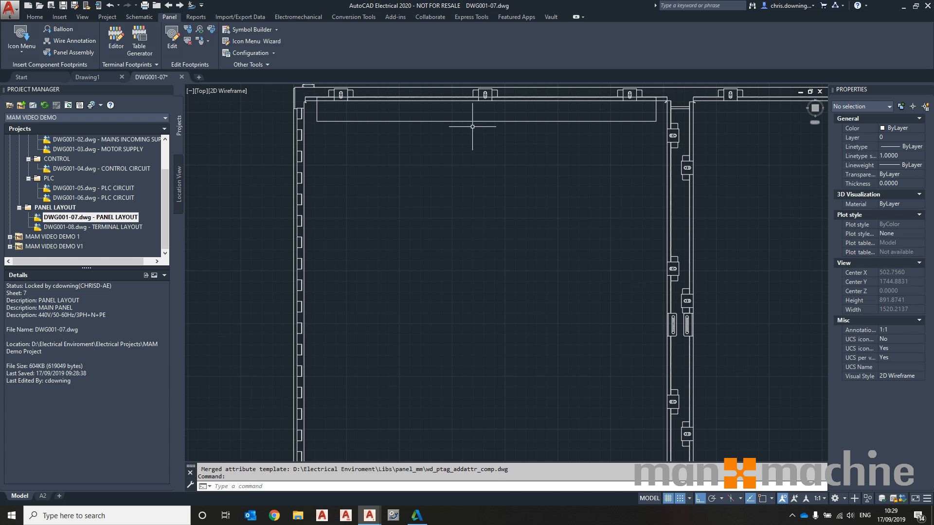
{"action": "left_click", "coordinate": [461, 112]}
{"action": "right_click", "coordinate": [438, 163]}
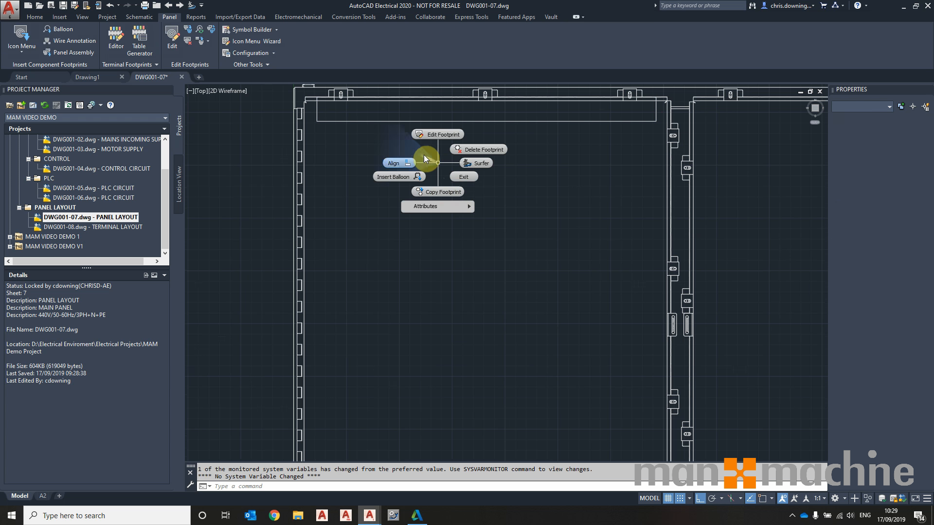
{"action": "key", "text": "Escape"}
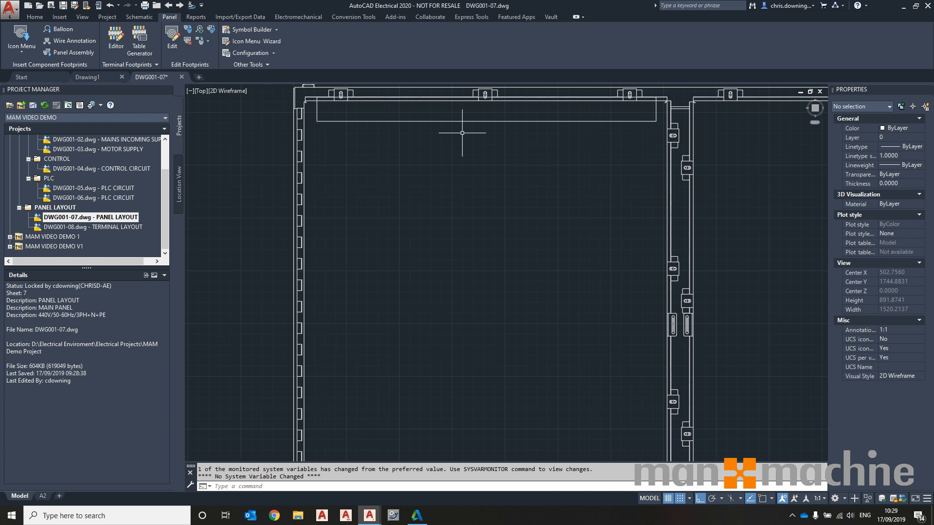
Move the top wire duct slightly downward so it sits clear of the enclosure's upper edge
{"action": "left_click", "coordinate": [456, 115]}
{"action": "left_click", "coordinate": [452, 137]}
{"action": "type", "text": "m"}
{"action": "key", "text": "Return"}
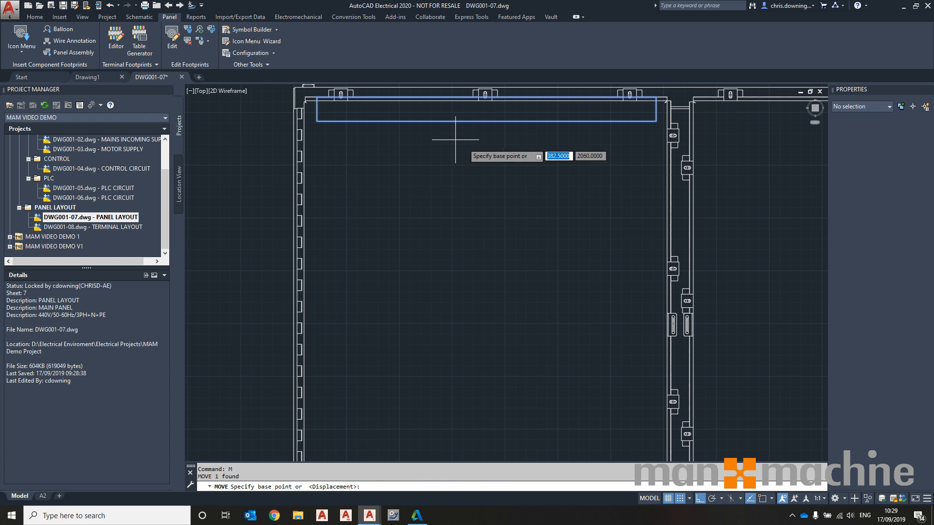
{"action": "left_click", "coordinate": [456, 143]}
{"action": "left_click", "coordinate": [465, 154]}
Copy the wire duct footprint straight down to the bottom of the left-hand bay, accepting its component data unchanged
{"action": "scroll", "coordinate": [451, 130], "scroll_direction": "down", "scroll_amount": 2}
{"action": "middle_click_drag", "start_coordinate": [480, 162], "coordinate": [433, 106]}
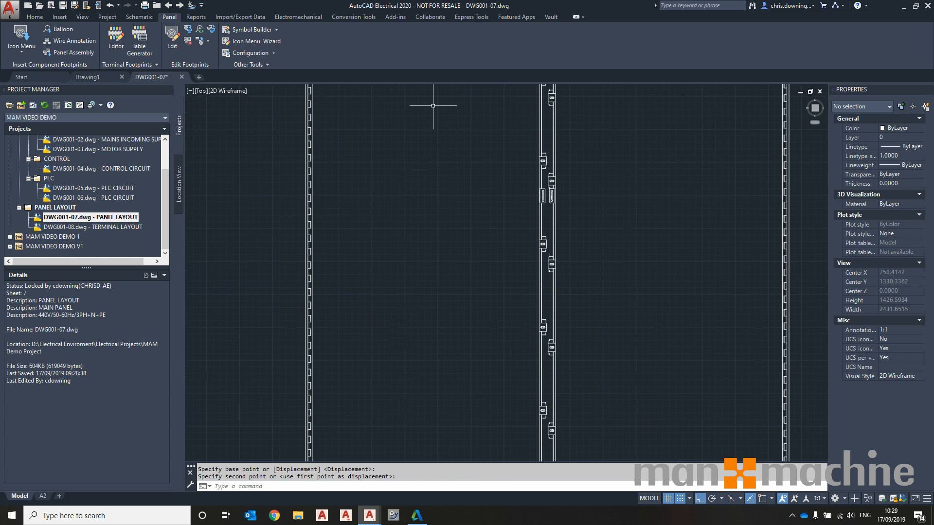
{"action": "scroll", "coordinate": [433, 105], "scroll_direction": "down", "scroll_amount": 2}
{"action": "right_click", "coordinate": [452, 156]}
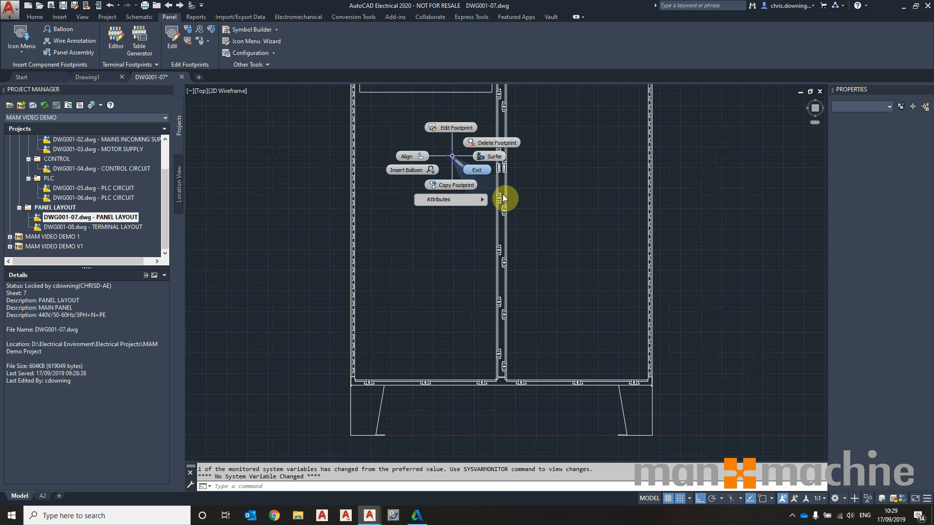
{"action": "left_click", "coordinate": [446, 186]}
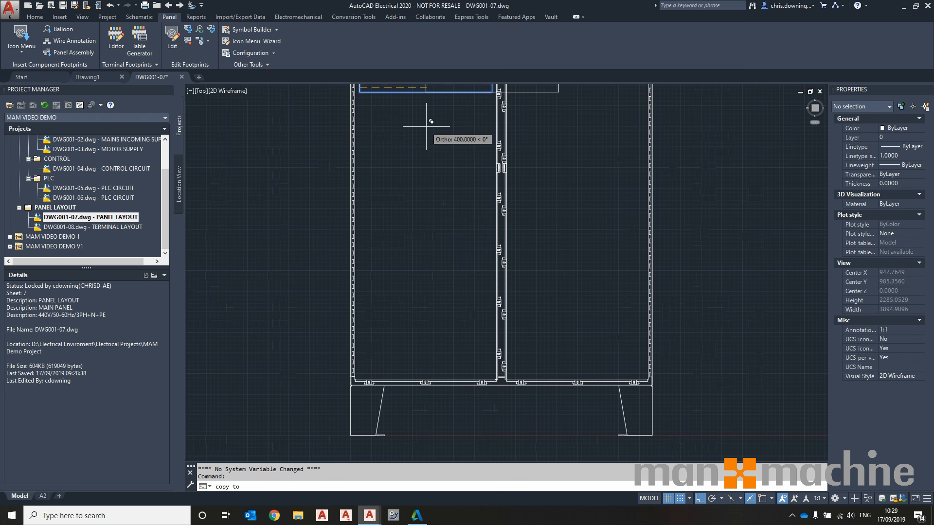
{"action": "left_click", "coordinate": [413, 371]}
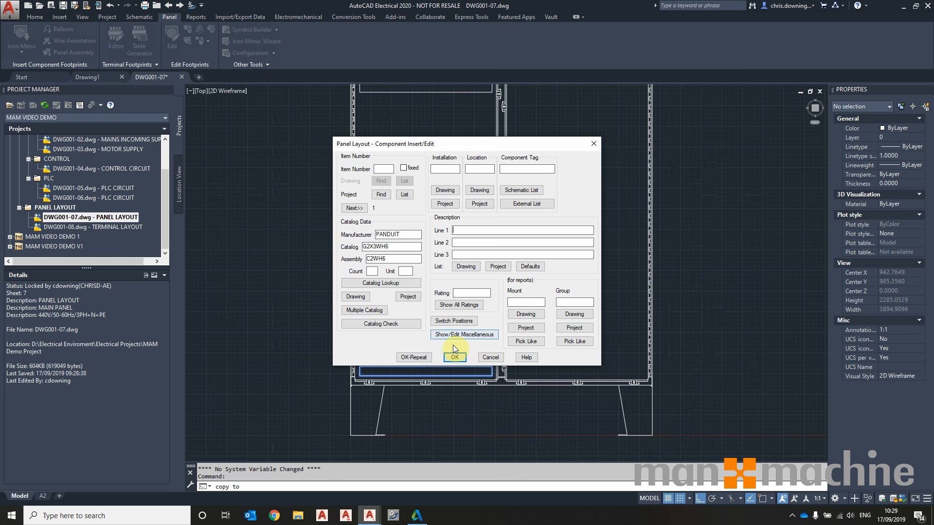
{"action": "left_click", "coordinate": [453, 357]}
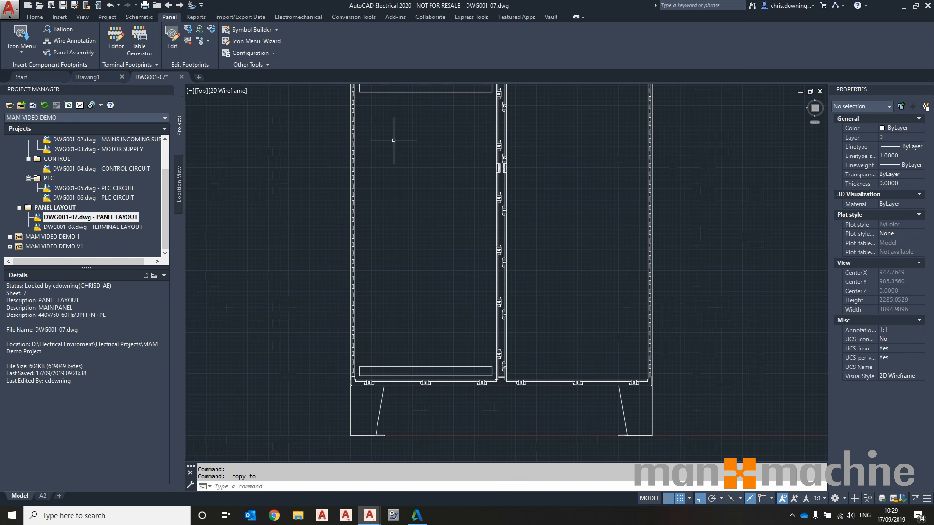
Insert a vertical PANDUIT G2X3WH6 wire duct, 1662.85 mm long, between the top and bottom ducts' left ends, accepting its component data unchanged
{"action": "left_click", "coordinate": [22, 35]}
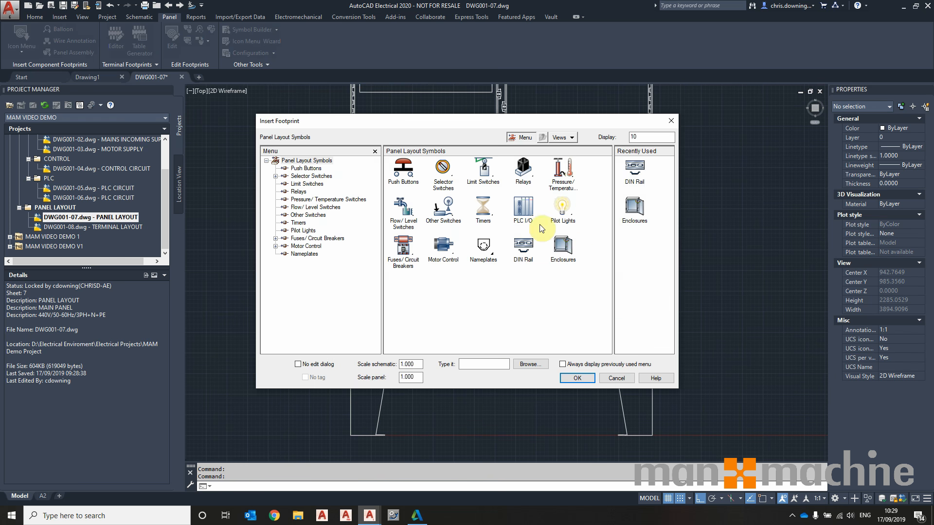
{"action": "left_click", "coordinate": [635, 170]}
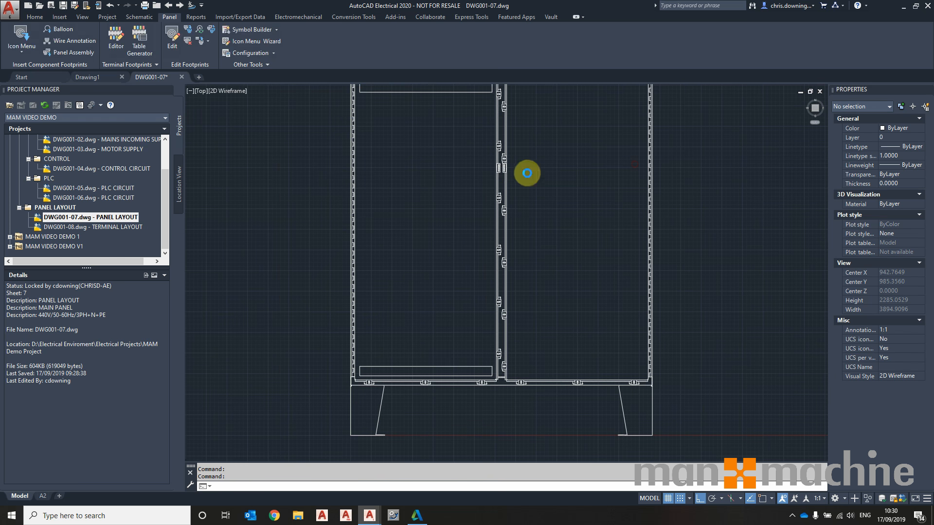
{"action": "left_click", "coordinate": [368, 251]}
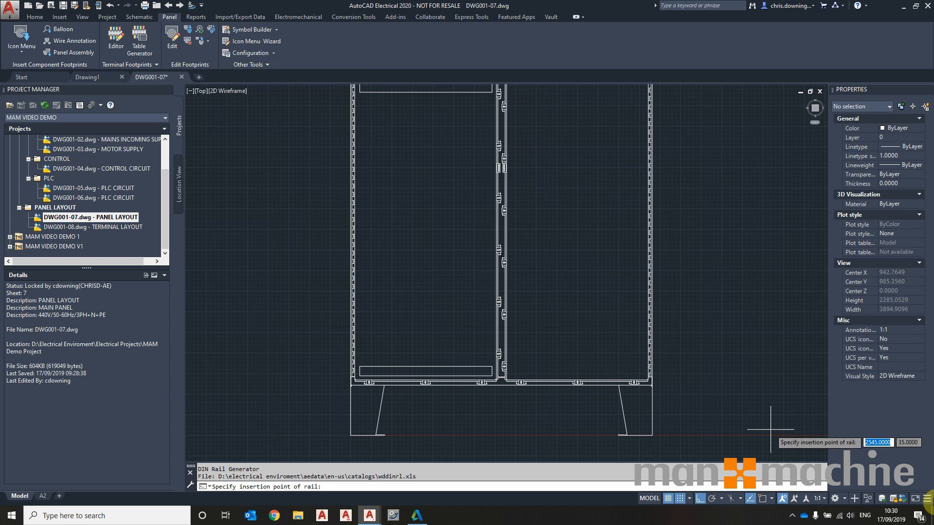
{"action": "left_click", "coordinate": [764, 498]}
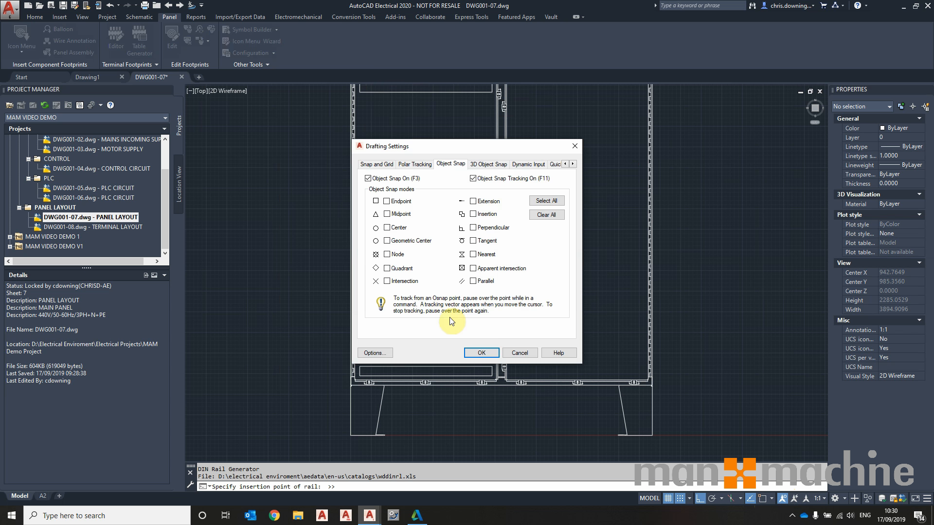
{"action": "left_click", "coordinate": [481, 352]}
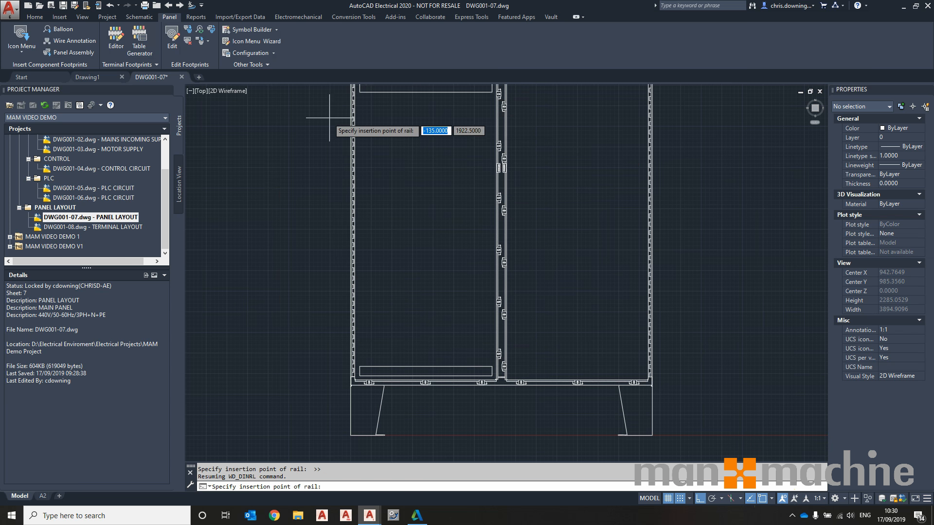
{"action": "left_click", "coordinate": [360, 91]}
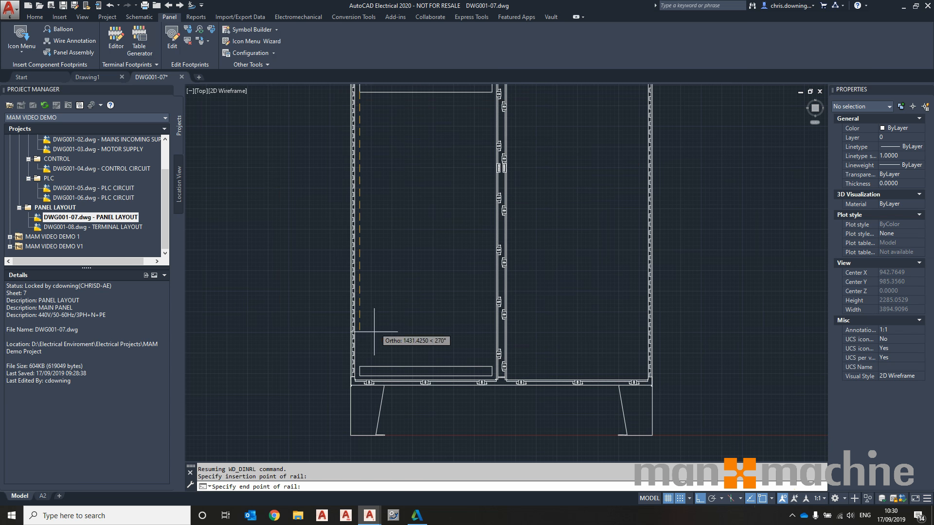
{"action": "left_click", "coordinate": [365, 365]}
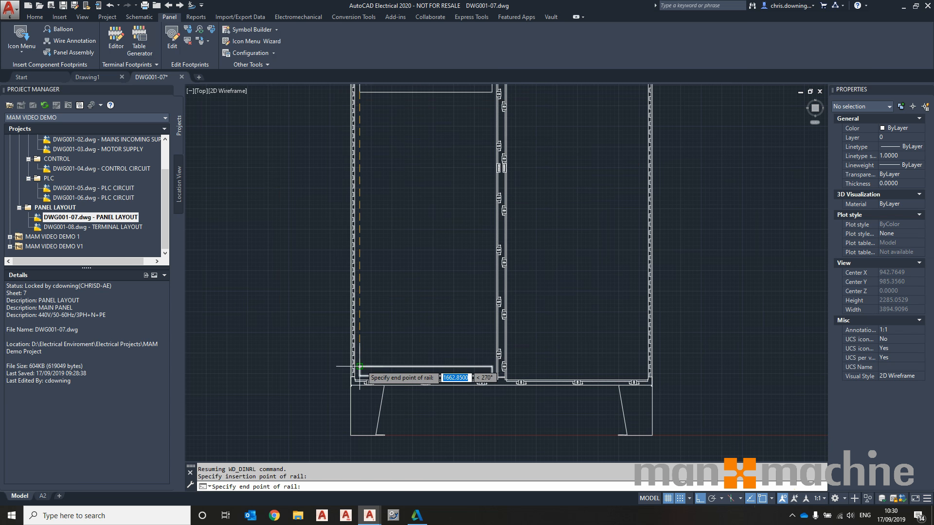
{"action": "left_click", "coordinate": [428, 314]}
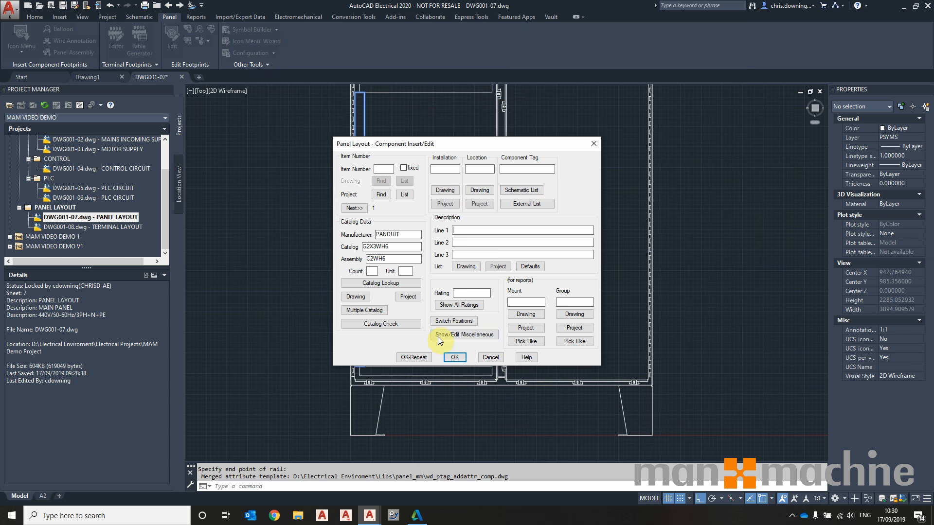
{"action": "left_click", "coordinate": [454, 359]}
{"action": "left_click", "coordinate": [374, 236]}
{"action": "left_click", "coordinate": [410, 222]}
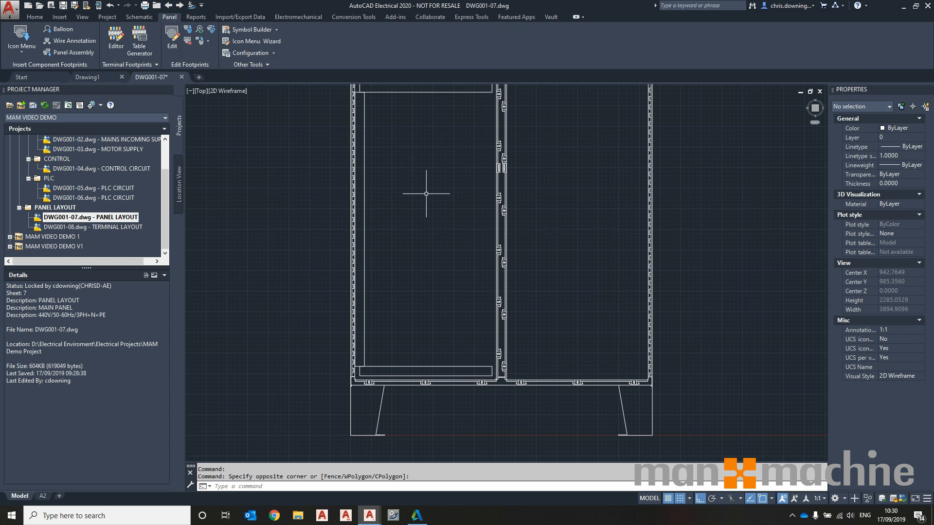
Move the vertical wire duct right so its outer edge lines up with the left end of the top duct
{"action": "scroll", "coordinate": [403, 95], "scroll_direction": "up", "scroll_amount": 2}
{"action": "scroll", "coordinate": [357, 150], "scroll_direction": "up", "scroll_amount": 2}
{"action": "middle_click_drag", "start_coordinate": [357, 150], "coordinate": [406, 297]}
{"action": "left_click", "coordinate": [382, 249]}
{"action": "left_click", "coordinate": [338, 269]}
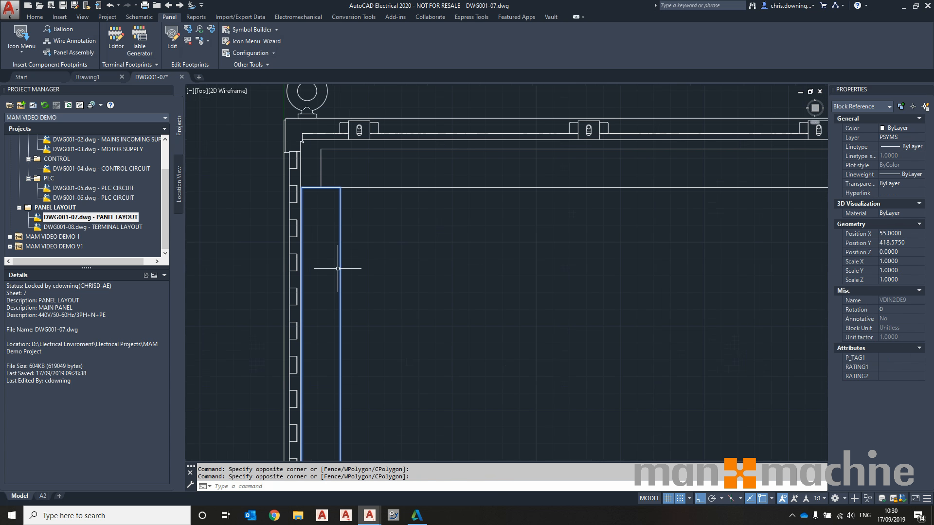
{"action": "type", "text": "m"}
{"action": "key", "text": "Return"}
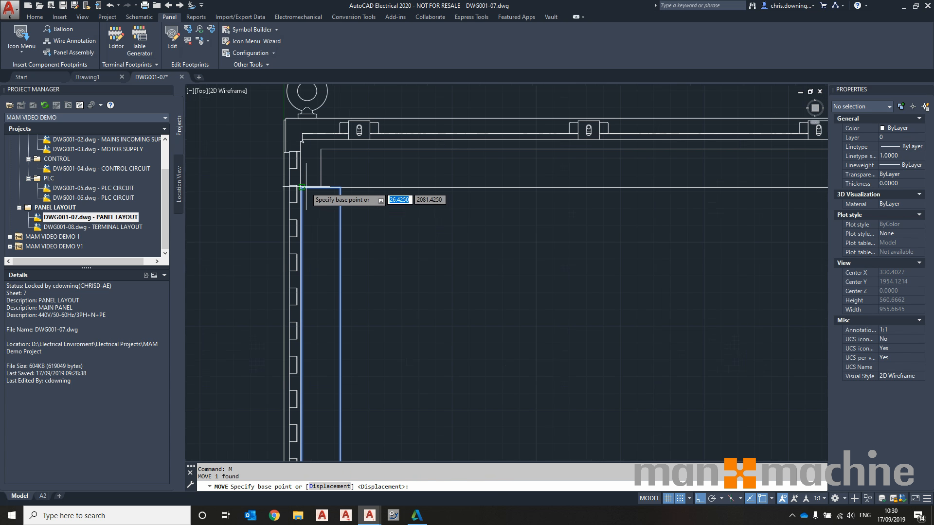
{"action": "left_click", "coordinate": [303, 187]}
{"action": "left_click", "coordinate": [327, 183]}
{"action": "scroll", "coordinate": [431, 200], "scroll_direction": "down", "scroll_amount": 3}
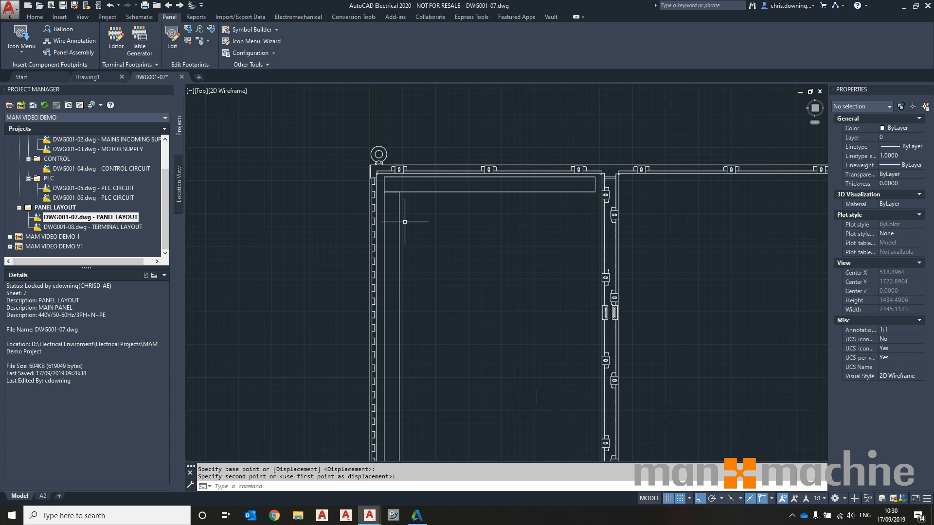
Copy the vertical wire duct footprint straight across to the right side of the left-hand bay
{"action": "left_click", "coordinate": [390, 234]}
{"action": "left_click", "coordinate": [263, 342]}
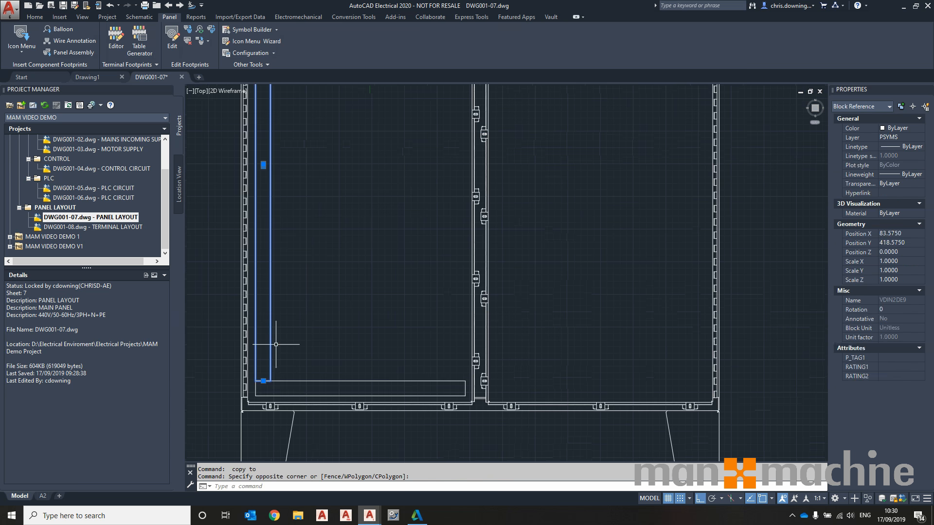
{"action": "right_click", "coordinate": [284, 337]}
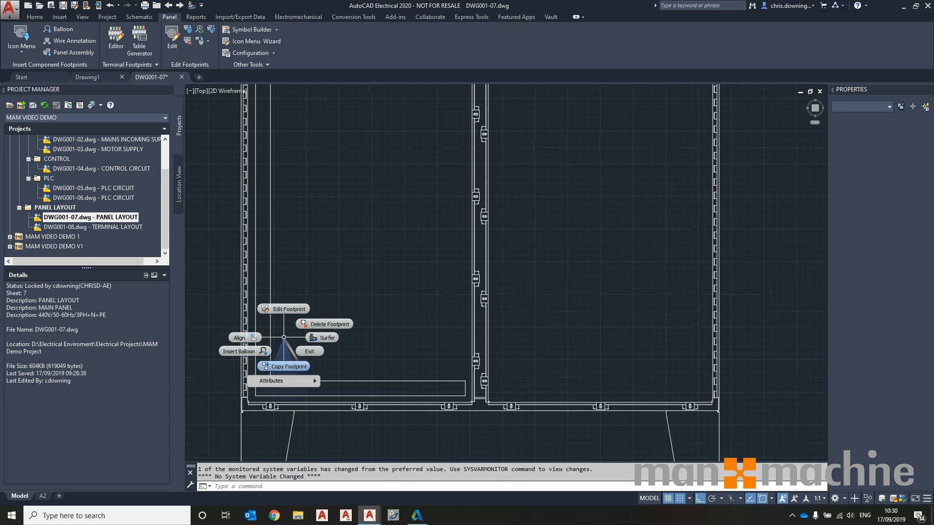
{"action": "left_click", "coordinate": [284, 367]}
{"action": "left_click", "coordinate": [435, 344]}
{"action": "left_click", "coordinate": [449, 358]}
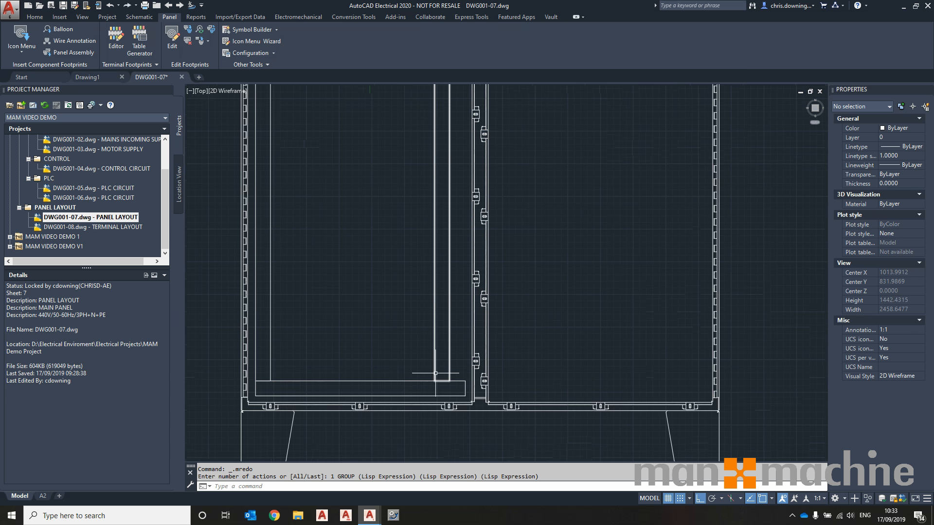
Move the copied vertical duct right so its outer edge aligns with the right end of the bottom duct
{"action": "left_click", "coordinate": [435, 369]}
{"action": "type", "text": "m"}
{"action": "key", "text": "Return"}
{"action": "left_click", "coordinate": [456, 378]}
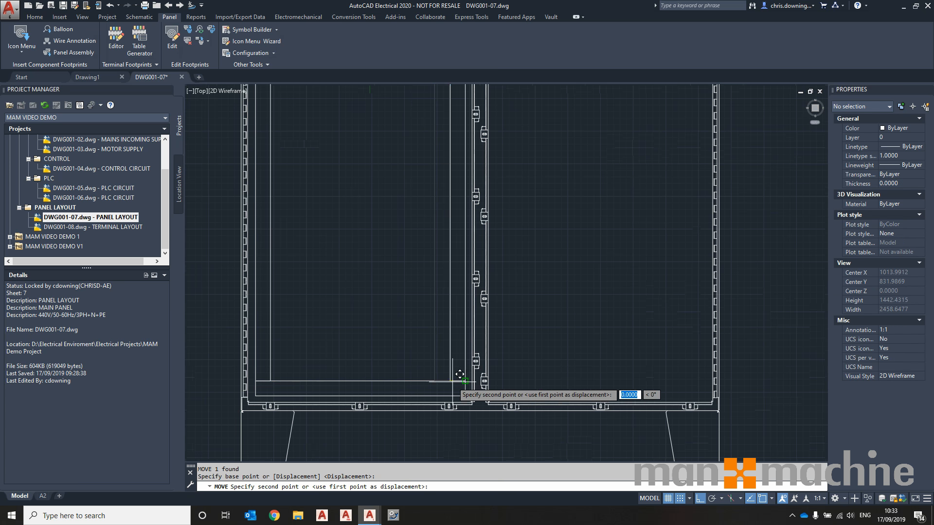
{"action": "left_click", "coordinate": [460, 376]}
{"action": "scroll", "coordinate": [452, 375], "scroll_direction": "down", "scroll_amount": 2}
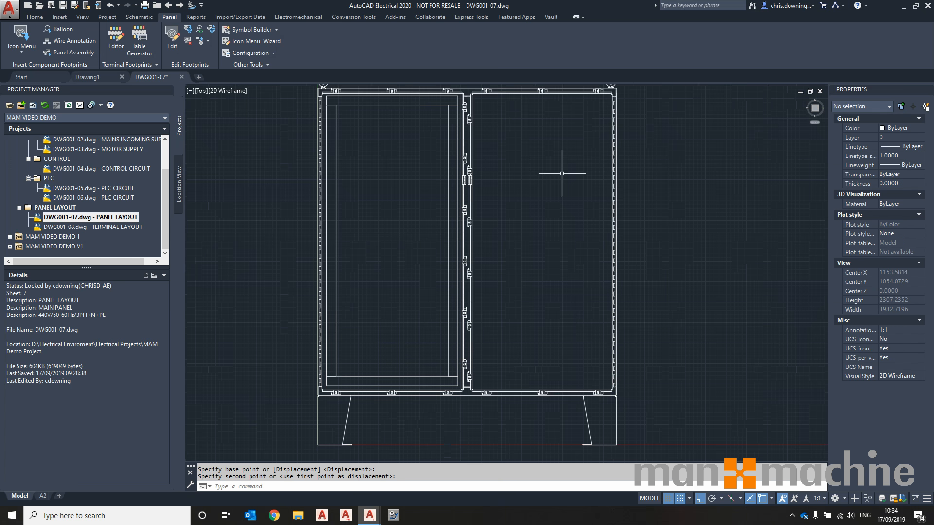
Extract the schematic component list for panel insertion from all project drawings, including all location codes
{"action": "left_click", "coordinate": [23, 29]}
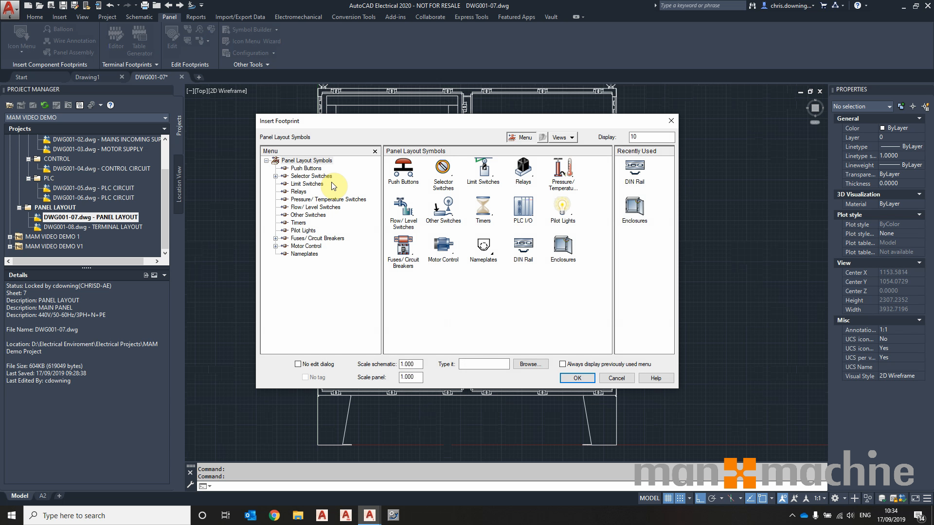
{"action": "left_click", "coordinate": [629, 380]}
{"action": "left_click", "coordinate": [21, 50]}
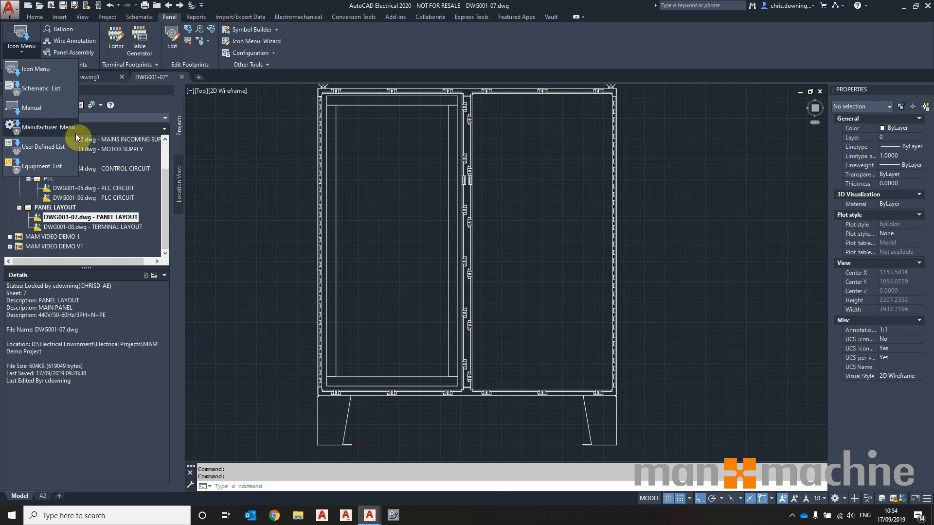
{"action": "left_click", "coordinate": [55, 89]}
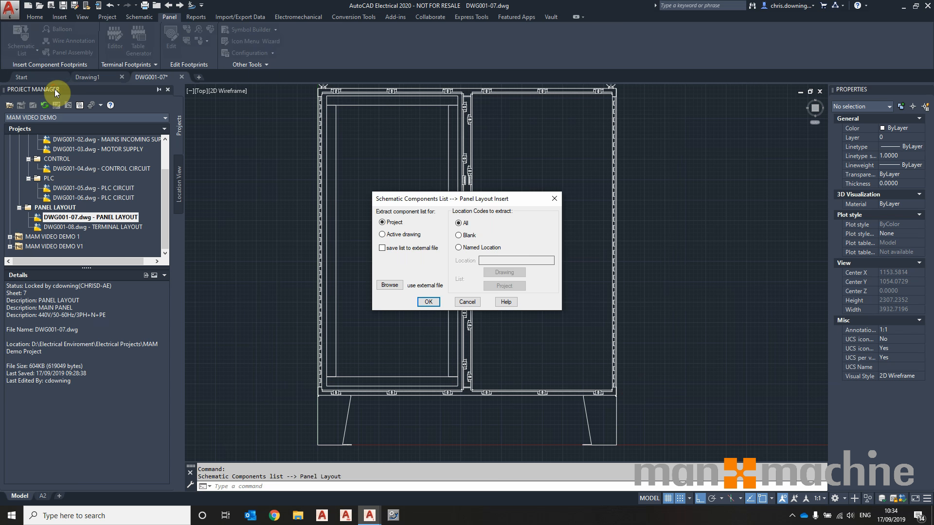
{"action": "left_click", "coordinate": [430, 302]}
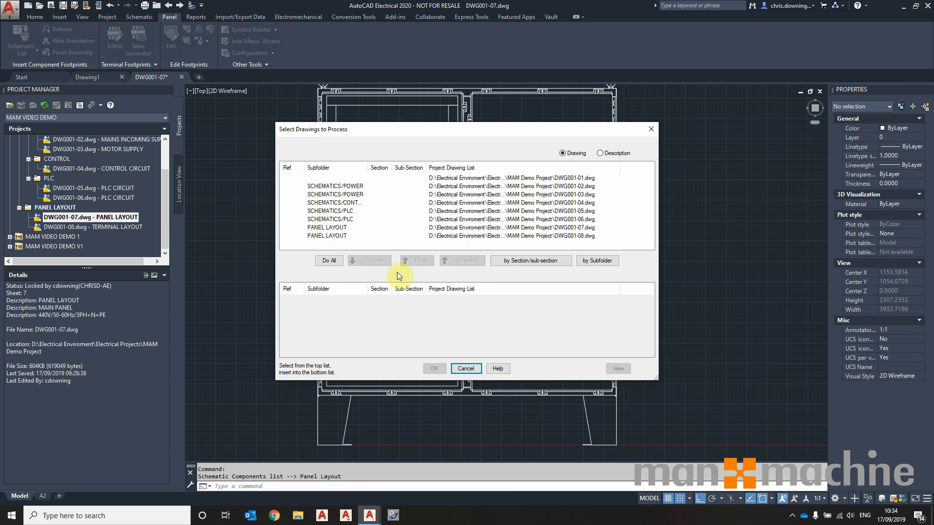
{"action": "left_click", "coordinate": [330, 261]}
{"action": "left_click", "coordinate": [432, 369]}
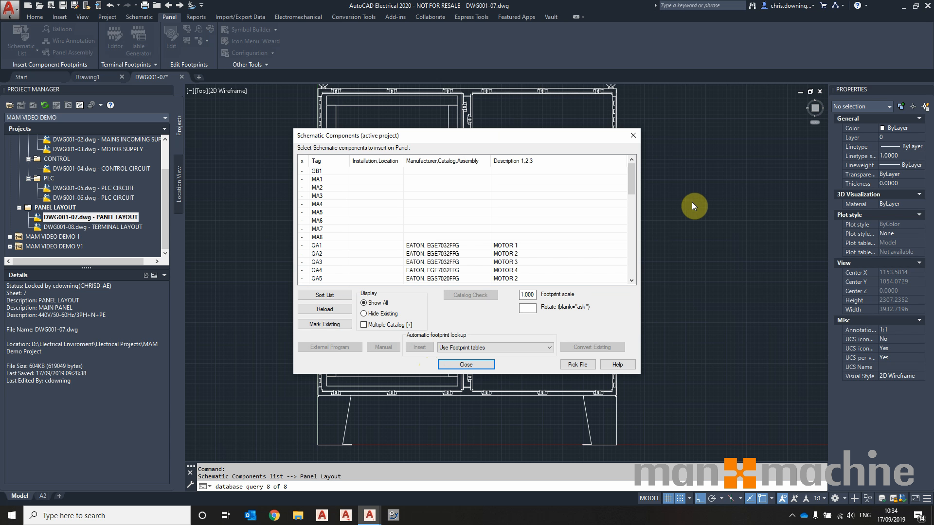
Insert the QB1 isolating disconnect switch footprint near the top of the left-hand bay, unrotated, accepting its component data unchanged
{"action": "left_click_drag", "start_coordinate": [632, 187], "coordinate": [635, 246]}
{"action": "left_click", "coordinate": [428, 213]}
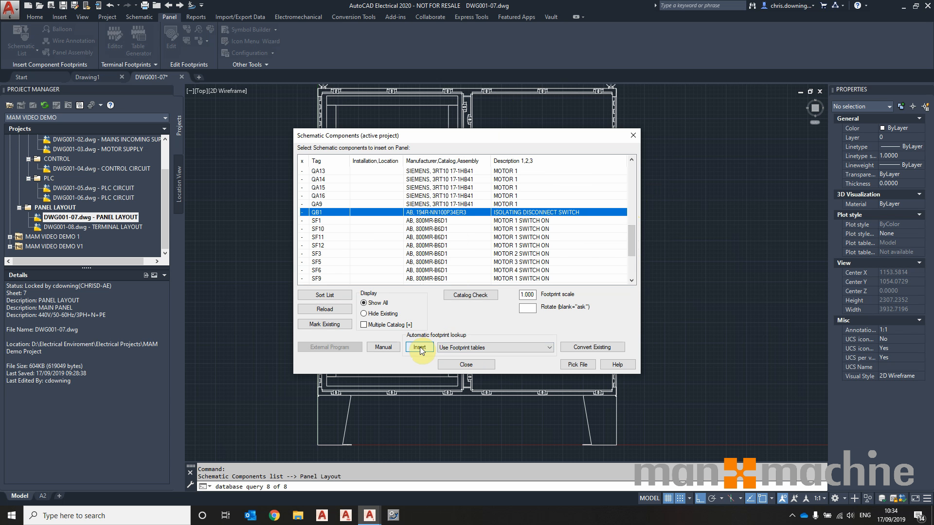
{"action": "left_click", "coordinate": [421, 348]}
{"action": "scroll", "coordinate": [377, 145], "scroll_direction": "up", "scroll_amount": 3}
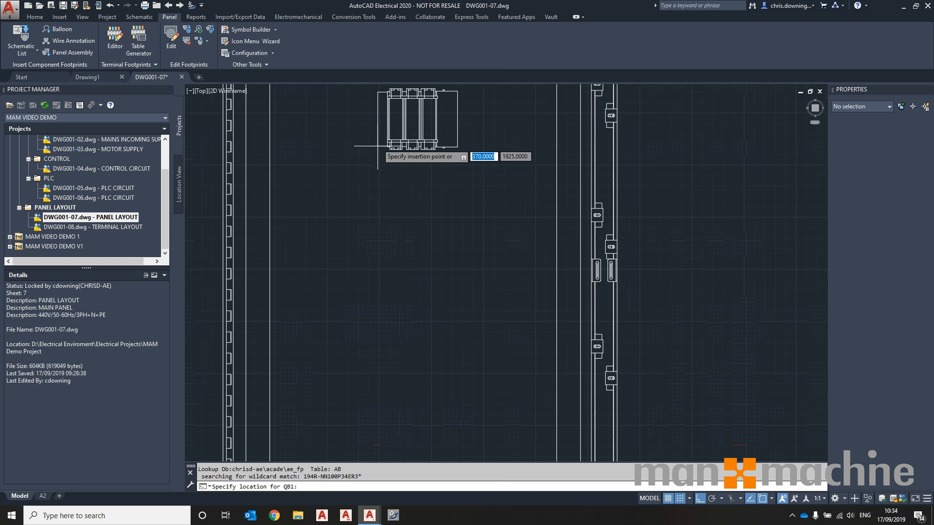
{"action": "left_click", "coordinate": [368, 161]}
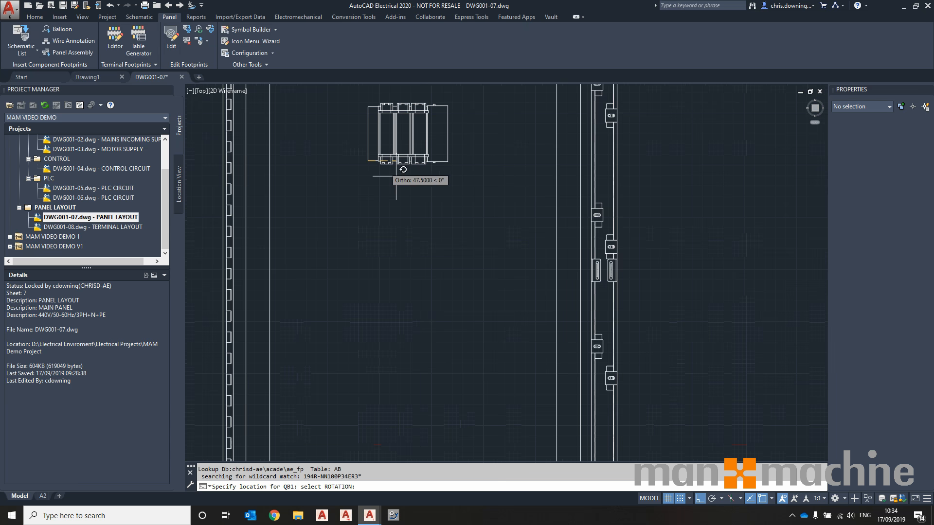
{"action": "left_click", "coordinate": [500, 219]}
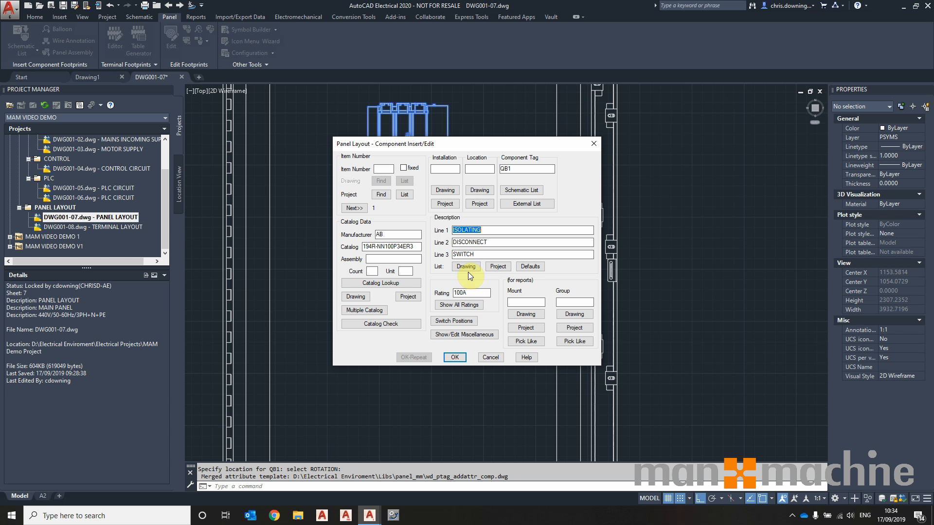
{"action": "left_click", "coordinate": [455, 358]}
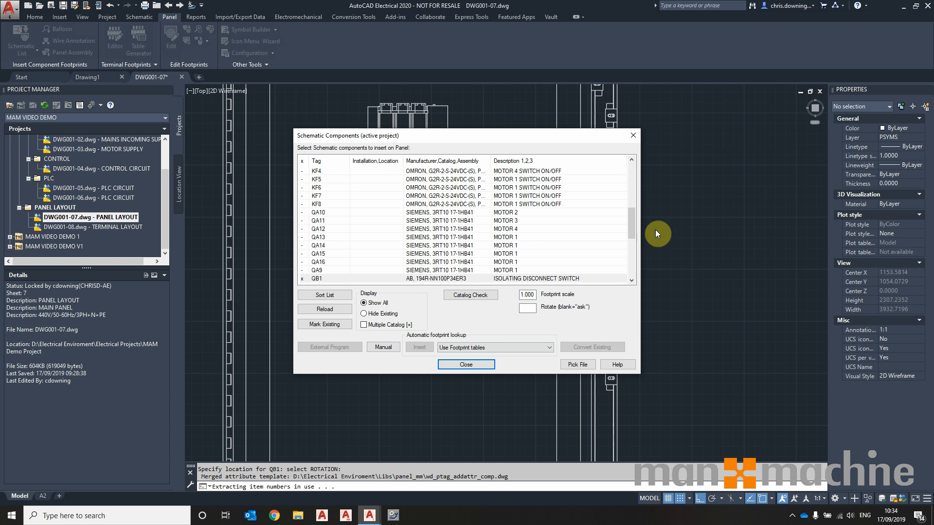
Insert the EATON footprints QA1 to QA6 in a row below QB1 with a uniform X-distance of 105, suppressing the edit dialog and prompts
{"action": "scroll", "coordinate": [574, 239], "scroll_direction": "up", "scroll_amount": 2}
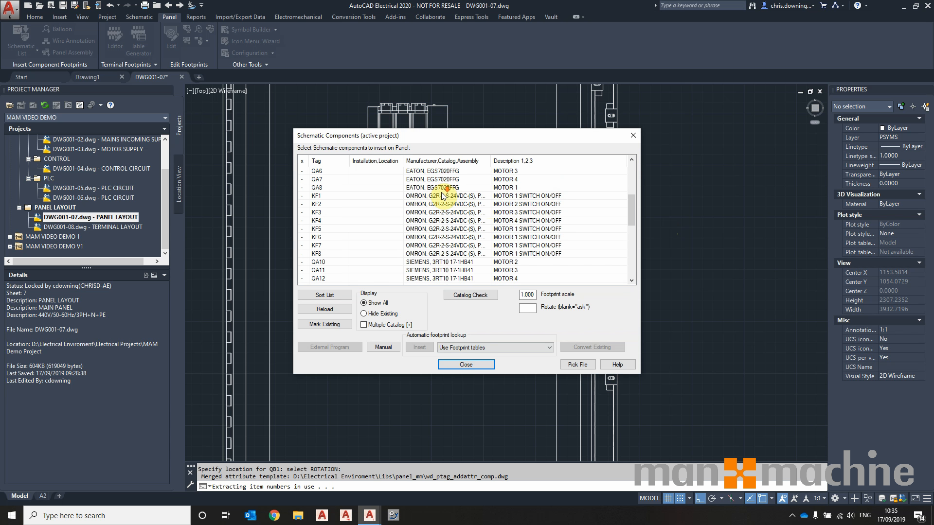
{"action": "scroll", "coordinate": [443, 195], "scroll_direction": "up", "scroll_amount": 2}
{"action": "left_click", "coordinate": [445, 179]}
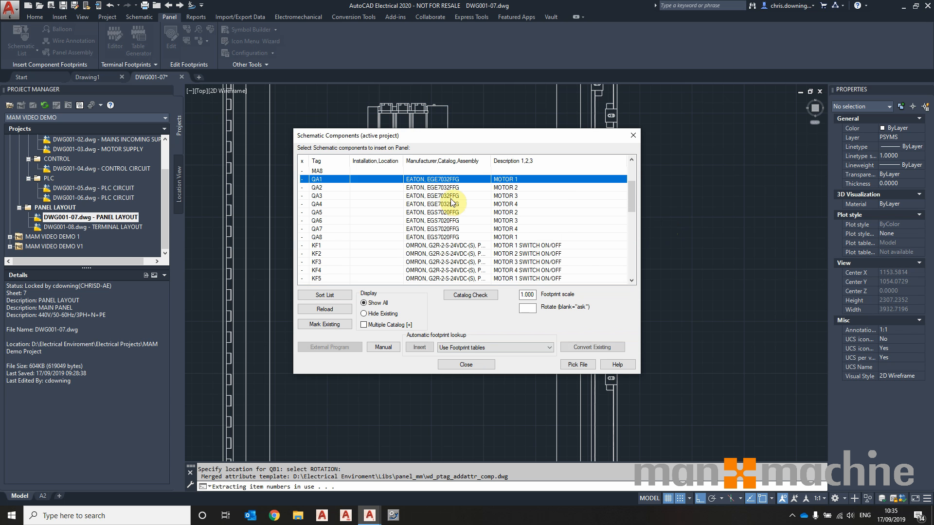
{"action": "left_click", "coordinate": [437, 237], "text": "shift"}
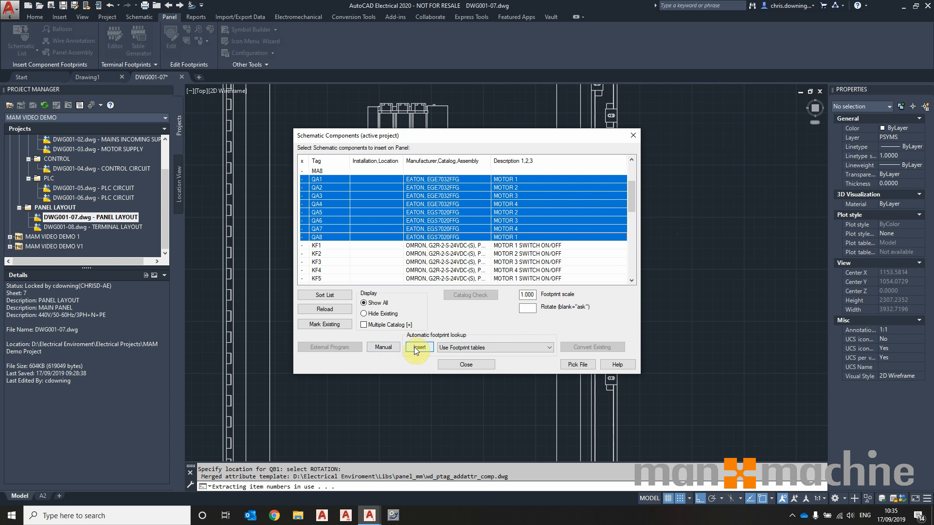
{"action": "left_click", "coordinate": [445, 221]}
{"action": "left_click", "coordinate": [444, 180], "text": "shift"}
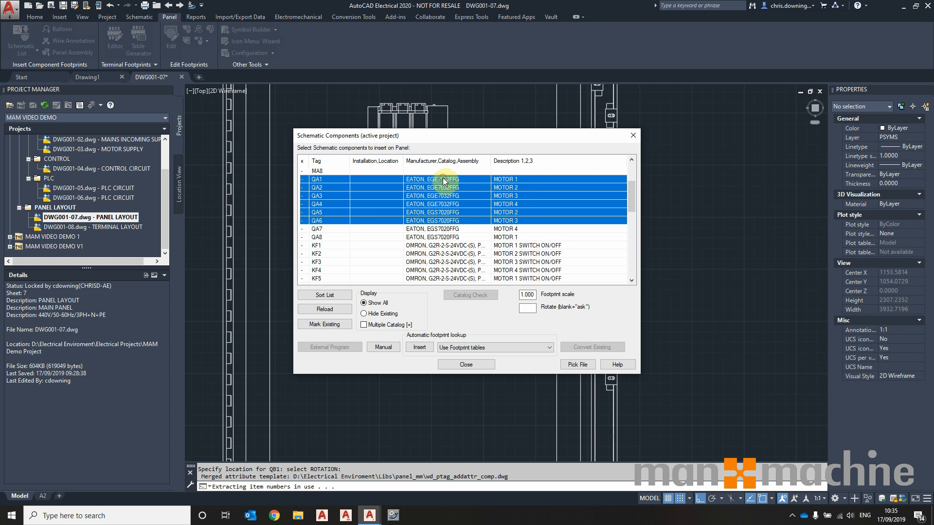
{"action": "left_click", "coordinate": [420, 348]}
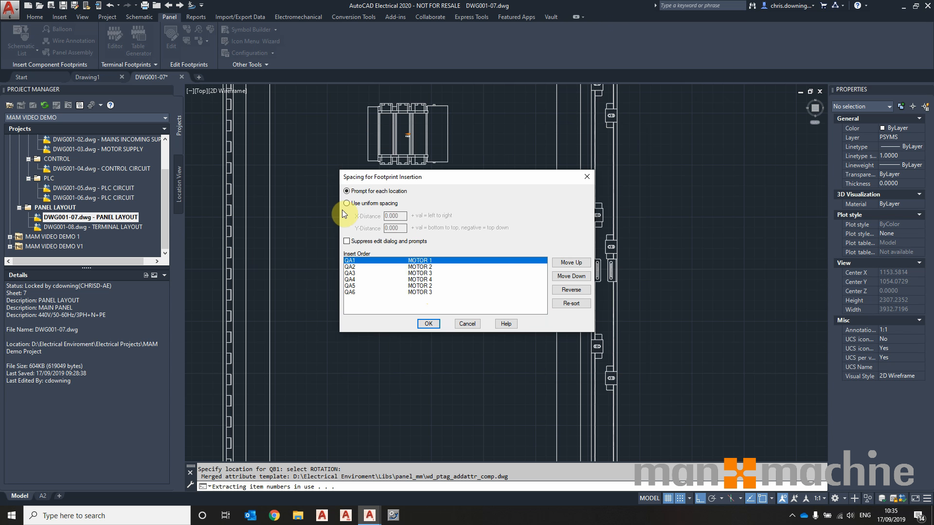
{"action": "left_click", "coordinate": [354, 204]}
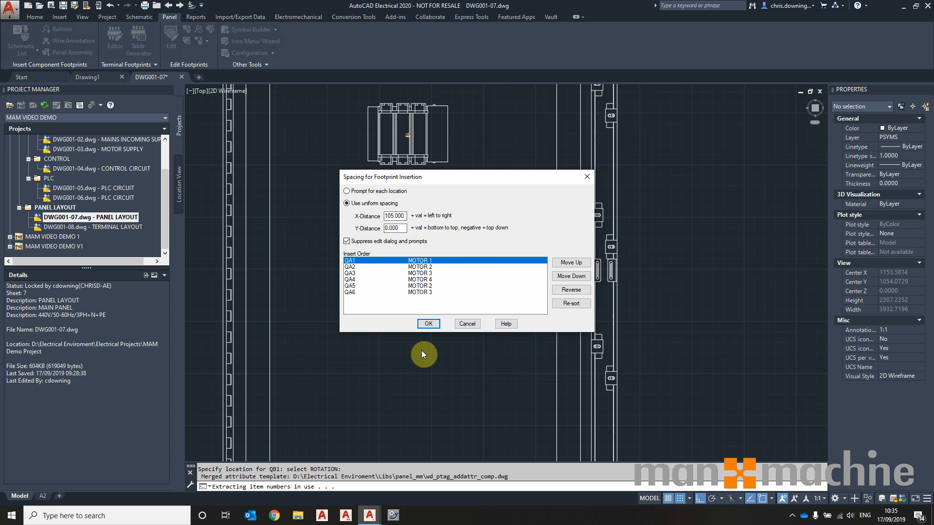
{"action": "left_click", "coordinate": [428, 324]}
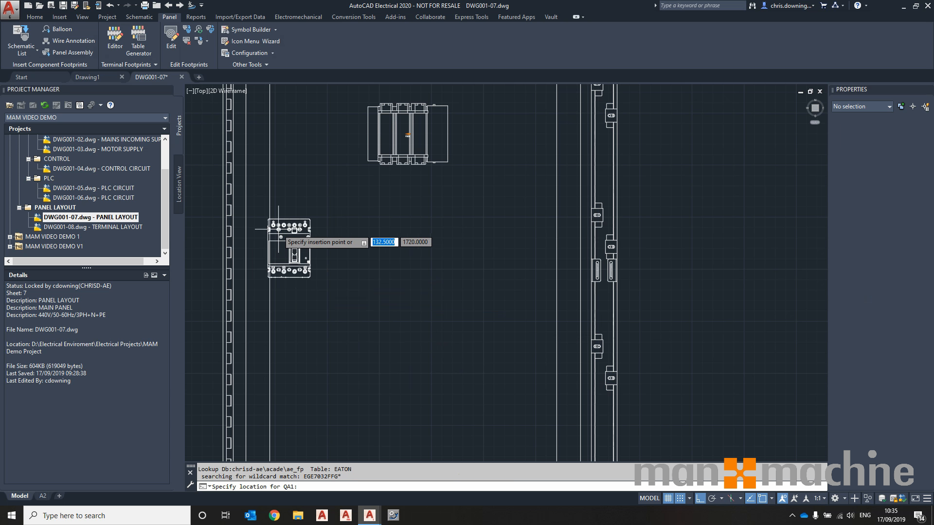
{"action": "left_click", "coordinate": [281, 228]}
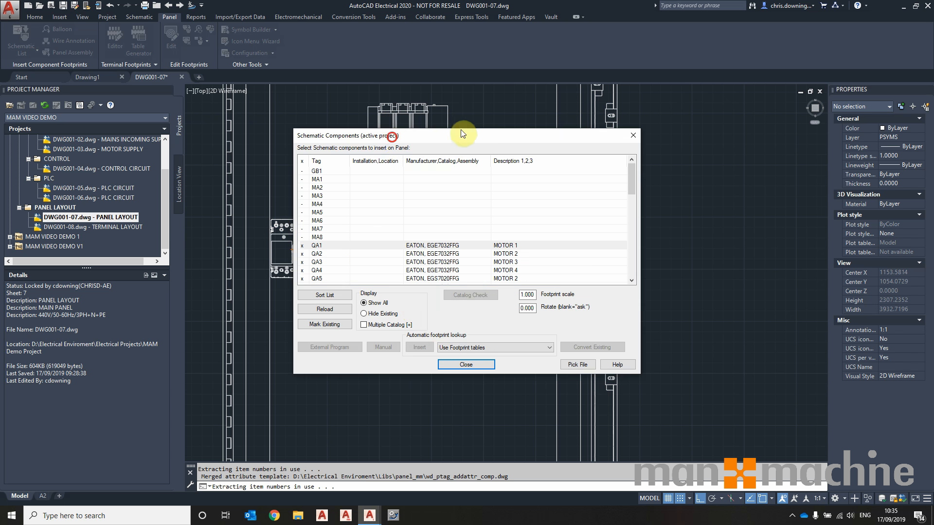
Insert the OMRON footprints KF1 to KF8 in a row below the EATON row with a uniform X-distance of 35, suppressing edit dialogs and prompts
{"action": "left_click_drag", "start_coordinate": [463, 134], "coordinate": [659, 97]}
{"action": "scroll", "coordinate": [706, 253], "scroll_direction": "down", "scroll_amount": 1}
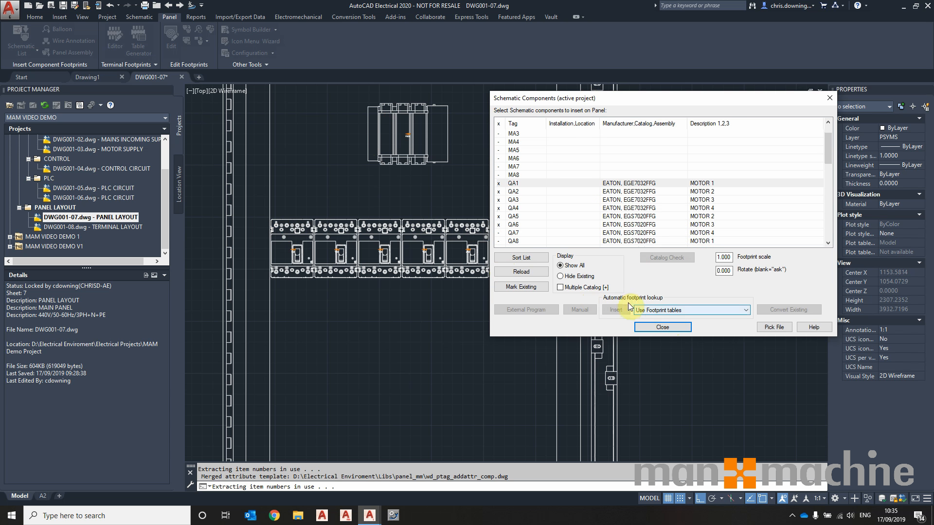
{"action": "scroll", "coordinate": [582, 213], "scroll_direction": "down", "scroll_amount": 2}
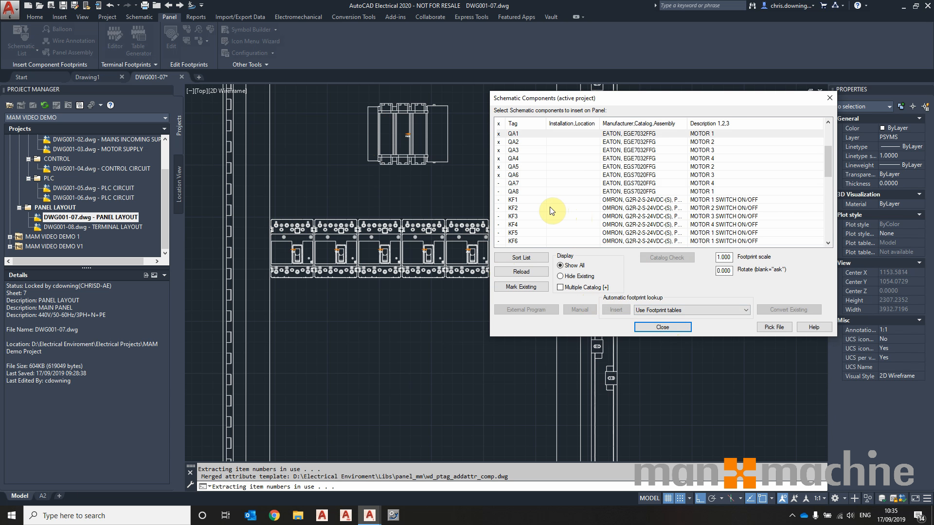
{"action": "scroll", "coordinate": [551, 211], "scroll_direction": "down", "scroll_amount": 2}
{"action": "left_click", "coordinate": [514, 150]}
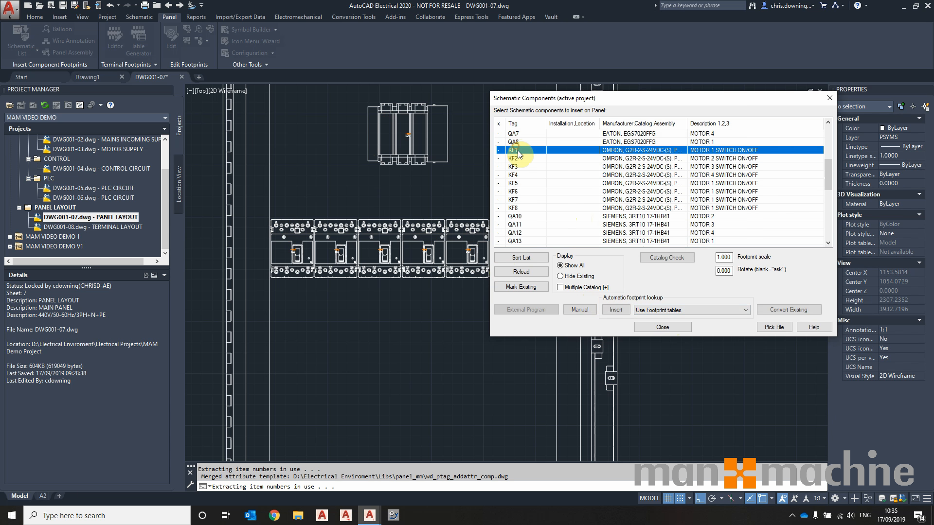
{"action": "left_click", "coordinate": [519, 211], "text": "shift"}
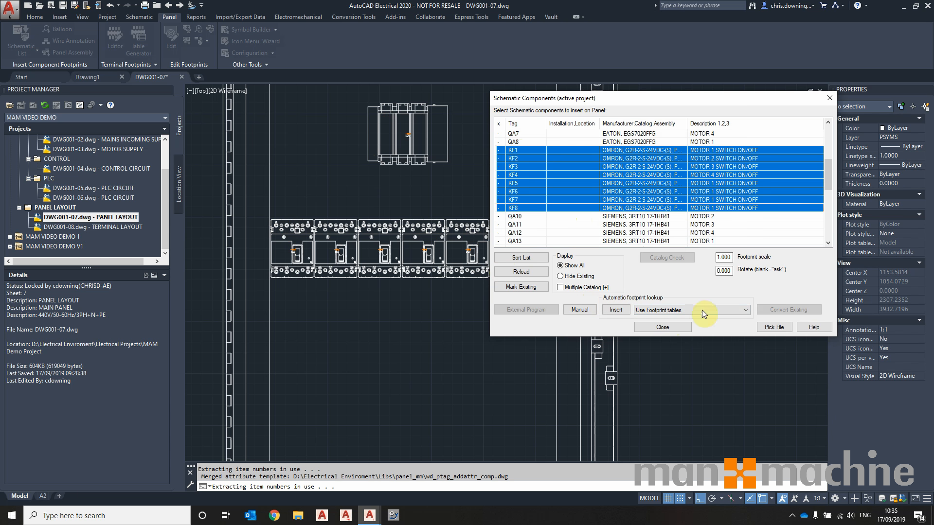
{"action": "left_click", "coordinate": [615, 310]}
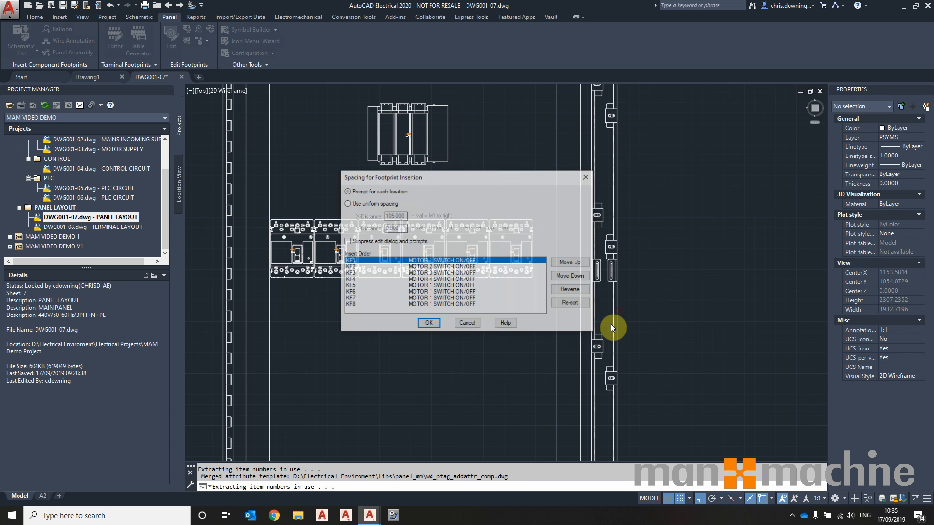
{"action": "left_click", "coordinate": [358, 243]}
{"action": "left_click", "coordinate": [365, 204]}
{"action": "double_click", "coordinate": [395, 216]}
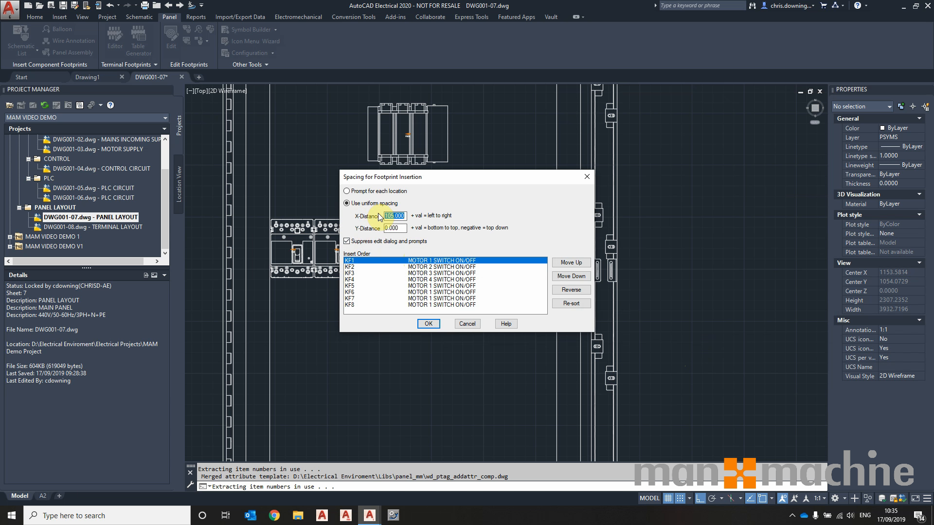
{"action": "left_click", "coordinate": [421, 323]}
{"action": "left_click", "coordinate": [275, 393]}
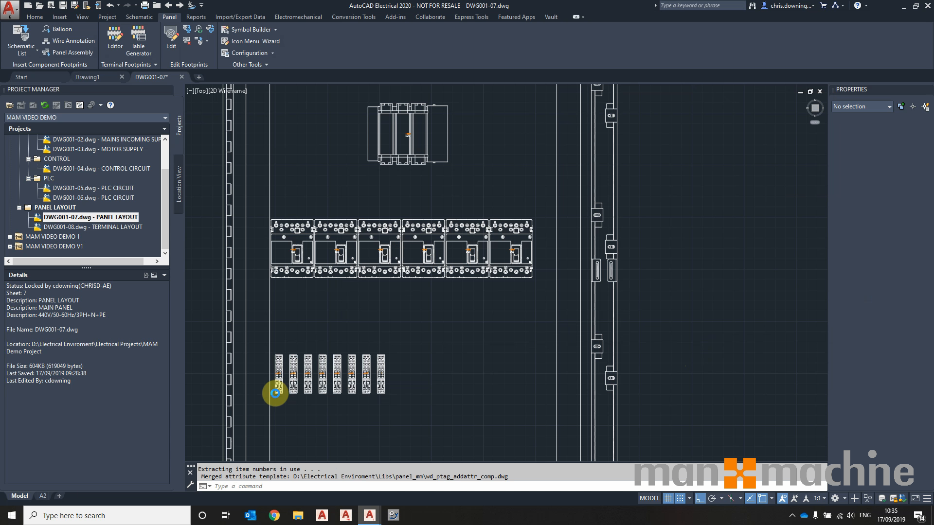
Set up insertion of the SIEMENS 3RT10 17-1HB41 footprints QA9 to QA16 with a uniform X-distance of 75
{"action": "scroll", "coordinate": [492, 224], "scroll_direction": "down", "scroll_amount": 6}
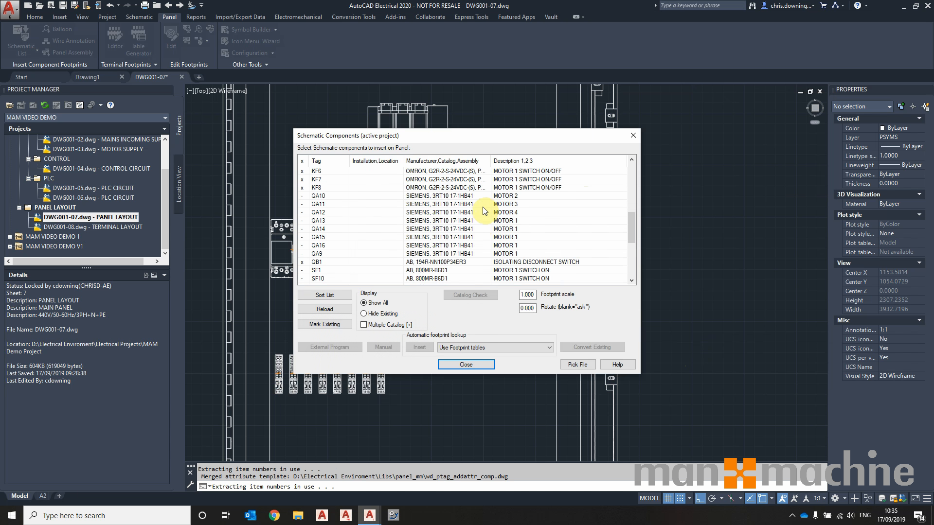
{"action": "left_click_drag", "start_coordinate": [465, 130], "coordinate": [675, 62]}
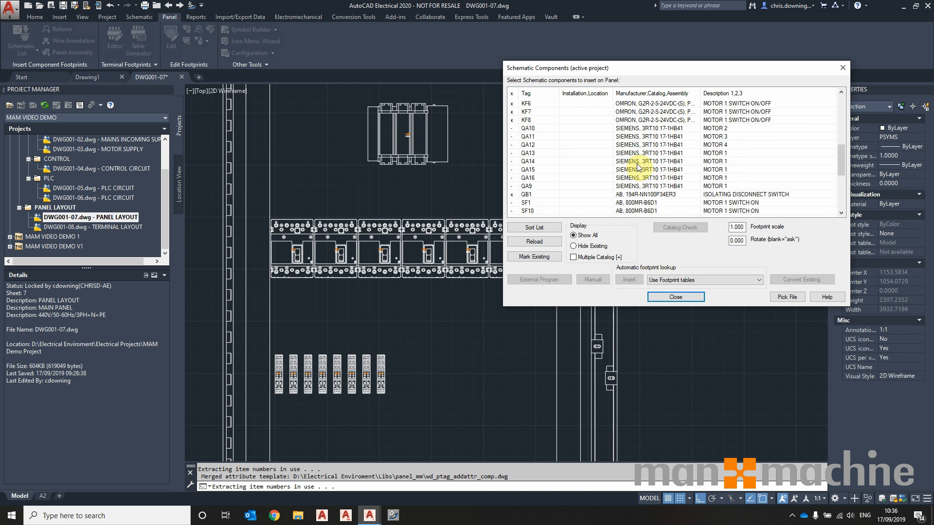
{"action": "left_click", "coordinate": [644, 188]}
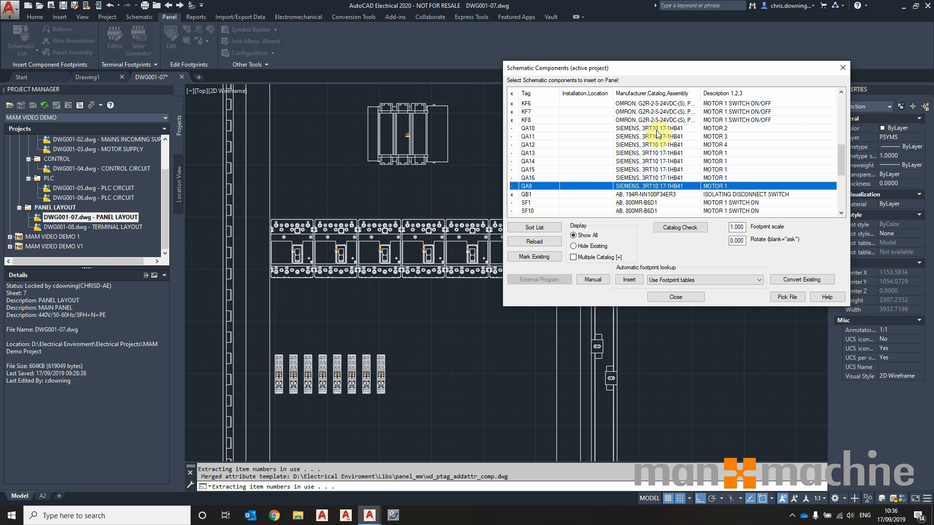
{"action": "left_click", "coordinate": [655, 130], "text": "shift"}
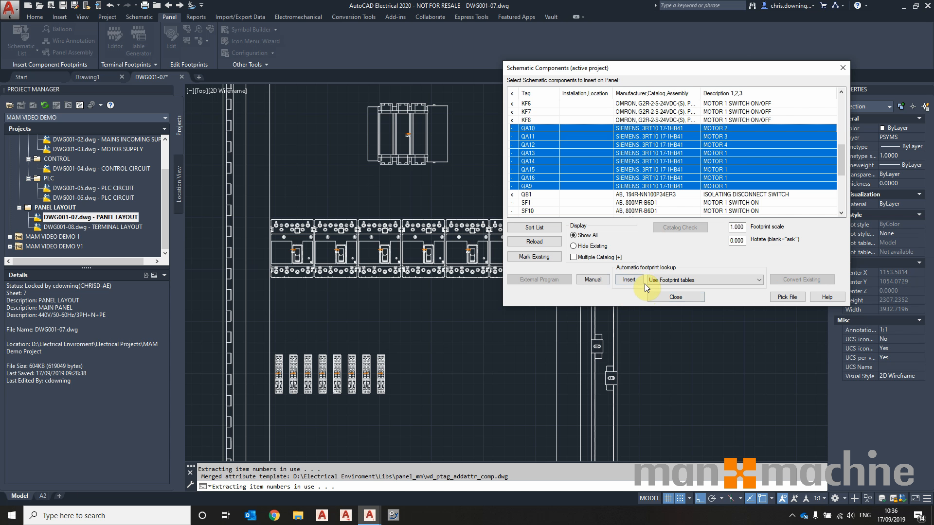
{"action": "left_click", "coordinate": [632, 278]}
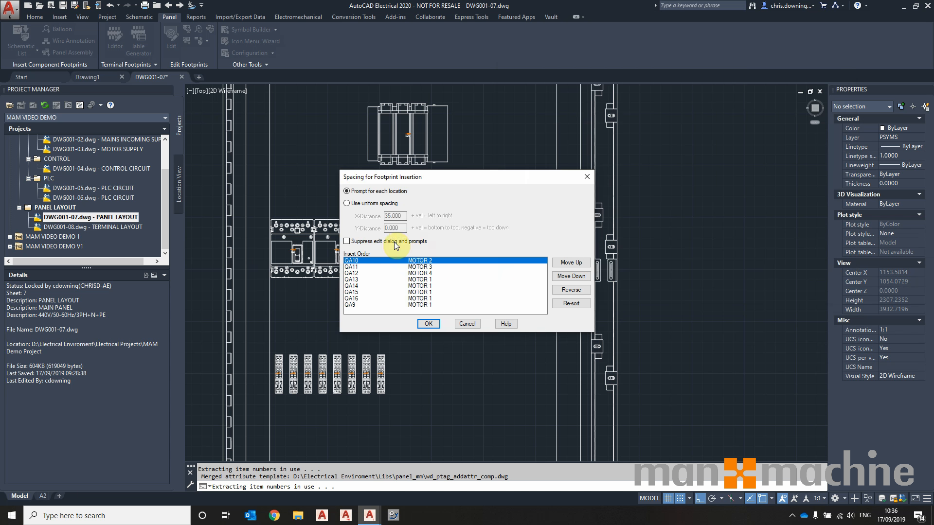
{"action": "left_click", "coordinate": [371, 205]}
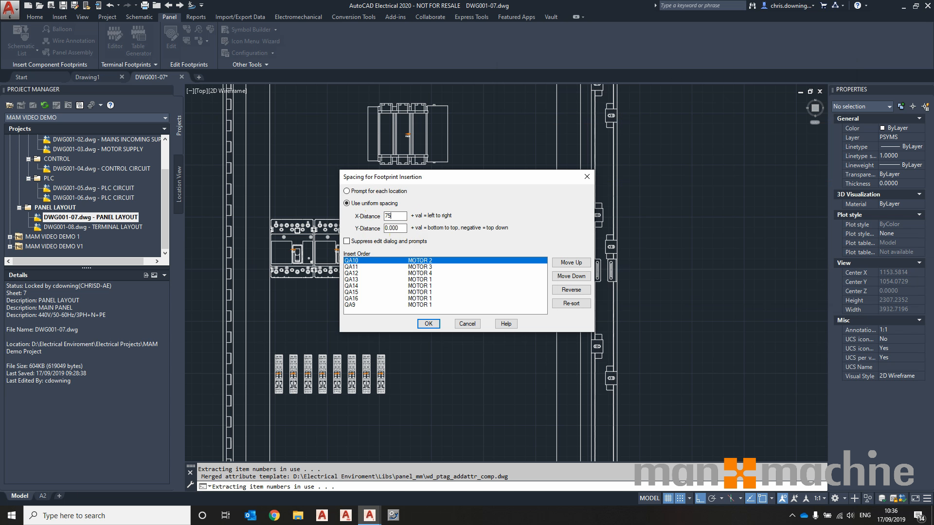
{"action": "left_click", "coordinate": [427, 323]}
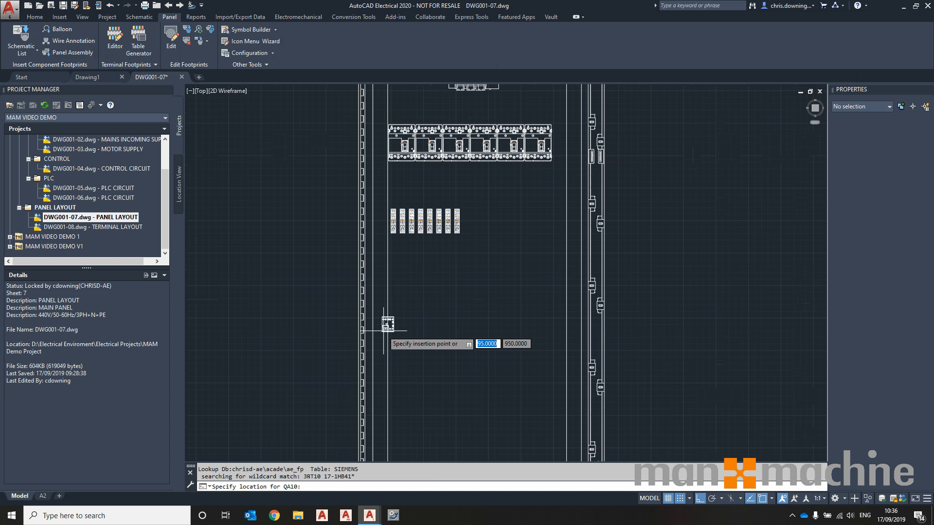
Place the SIEMENS footprint row below the OMRON row, starting near the bay's left edge, accepting each component's data unchanged
{"action": "left_click", "coordinate": [408, 324]}
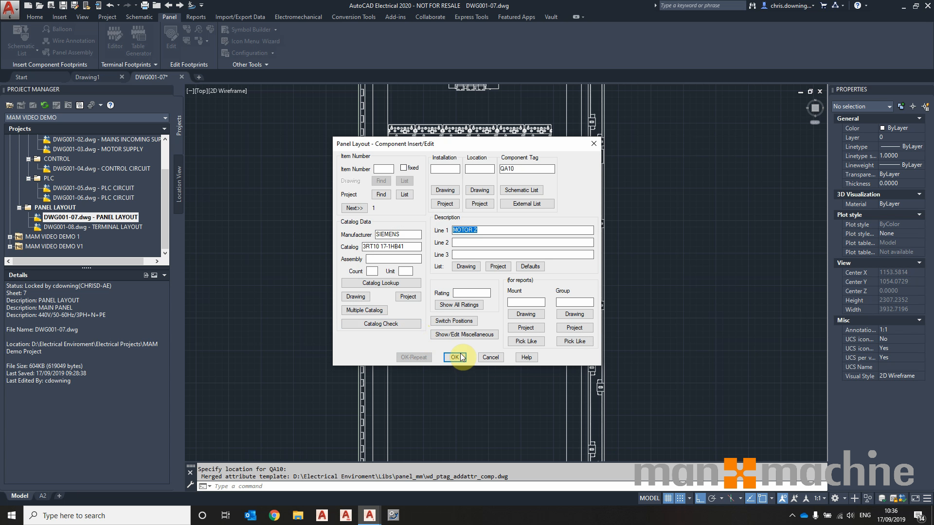
{"action": "left_click", "coordinate": [460, 362]}
{"action": "left_click", "coordinate": [463, 357]}
{"action": "left_click", "coordinate": [463, 358]}
{"action": "left_click", "coordinate": [463, 358]}
{"action": "left_click", "coordinate": [462, 357]}
{"action": "left_click", "coordinate": [463, 358]}
{"action": "left_click", "coordinate": [463, 357]}
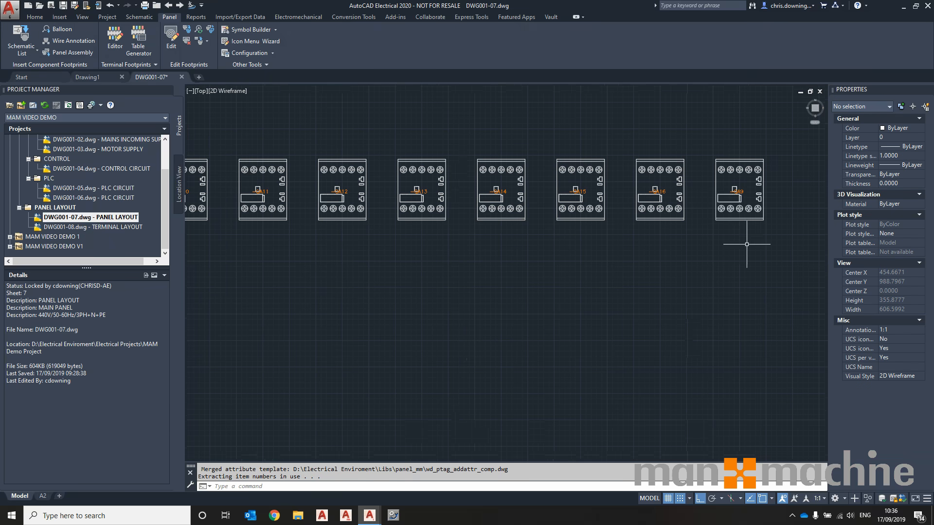
Move the seven footprints QA10 to QA16 horizontally to the right, opening room for QA9 at the start of the row
{"action": "middle_click_drag", "start_coordinate": [660, 303], "coordinate": [768, 298]}
{"action": "mouse_move", "coordinate": [737, 174]}
{"action": "middle_mouse_down"}
{"action": "mouse_move", "coordinate": [712, 189]}
{"action": "mouse_move", "coordinate": [688, 178]}
{"action": "middle_mouse_up"}
{"action": "left_click", "coordinate": [719, 156]}
{"action": "left_click", "coordinate": [217, 294]}
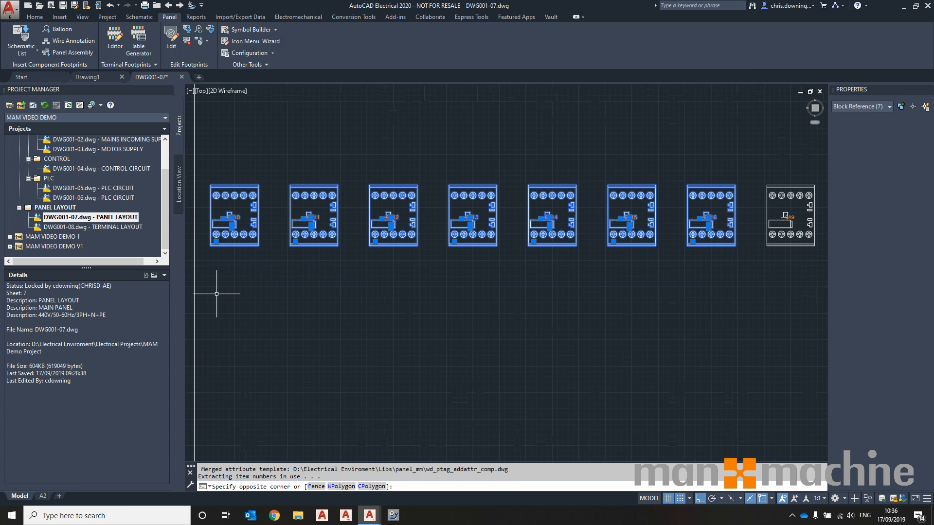
{"action": "scroll", "coordinate": [219, 290], "scroll_direction": "down", "scroll_amount": 2}
{"action": "type", "text": "m"}
{"action": "key", "text": "Return"}
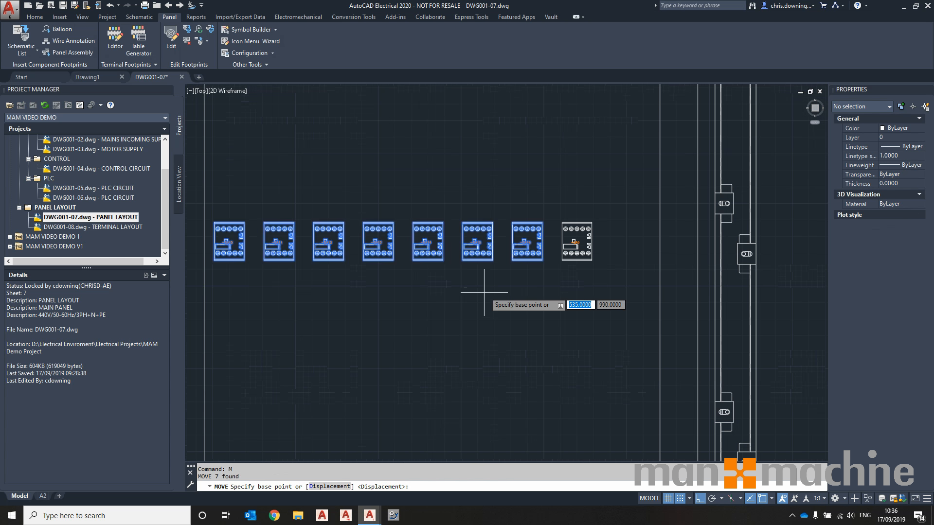
{"action": "left_click", "coordinate": [484, 290]}
{"action": "left_click", "coordinate": [565, 287]}
Move the QA9 footprint horizontally to the left end of the SIEMENS row, ahead of QA10, matching the row's spacing
{"action": "left_click", "coordinate": [577, 244]}
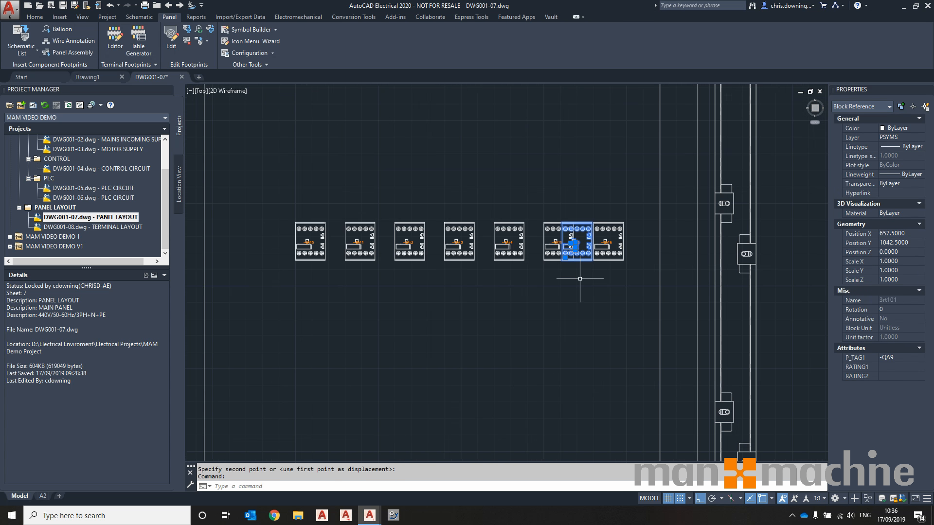
{"action": "key", "text": "Return"}
{"action": "left_click", "coordinate": [581, 292]}
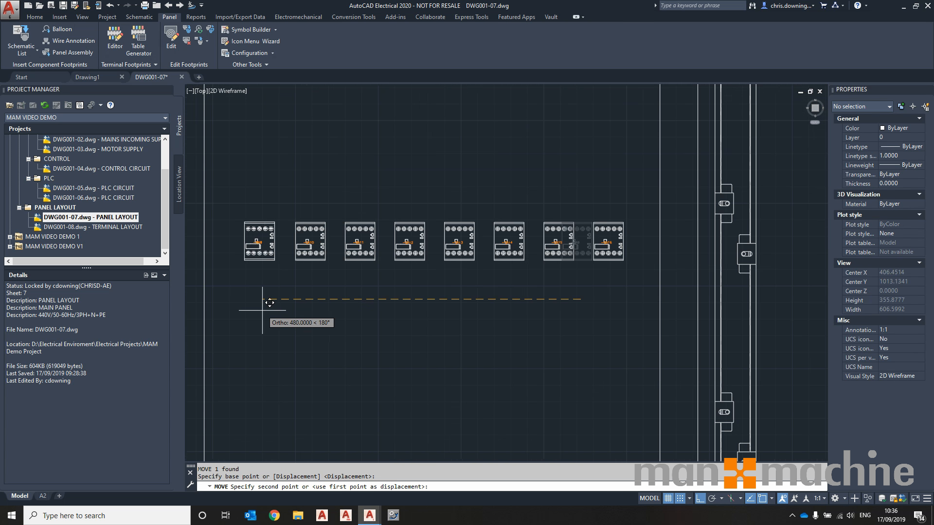
{"action": "key", "text": "Escape"}
{"action": "scroll", "coordinate": [567, 334], "scroll_direction": "down", "scroll_amount": 4}
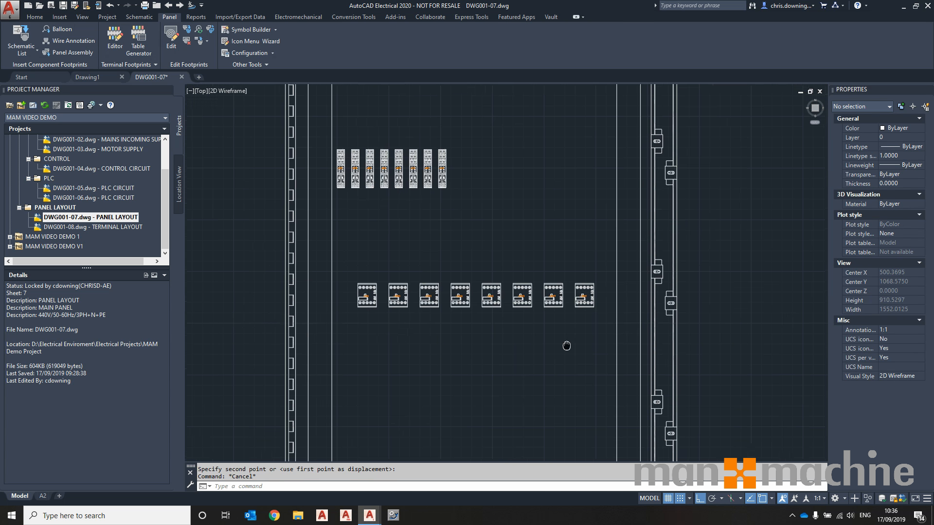